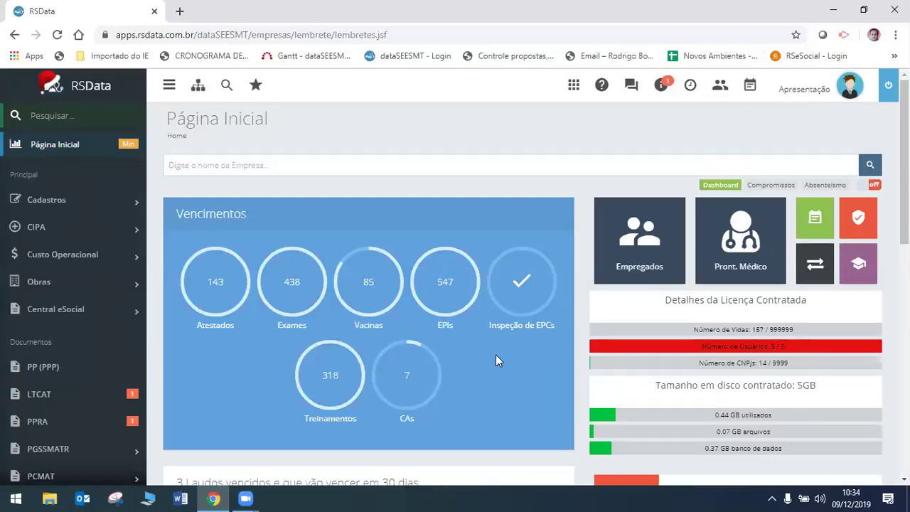
- Review the home dashboard's expiry indicators, licence details and overdue reports
{"action": "left_click", "coordinate": [592, 158]}
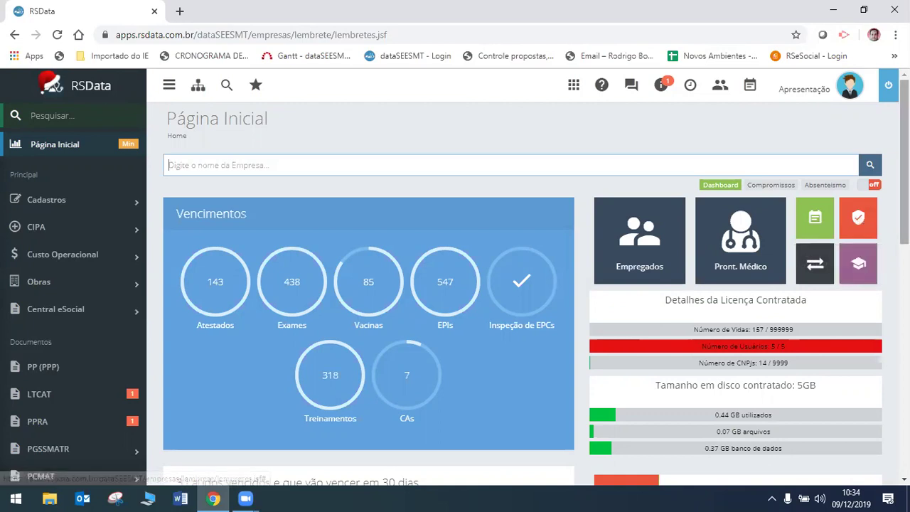
{"action": "scroll", "coordinate": [526, 285], "scroll_direction": "down", "scroll_amount": 3}
{"action": "scroll", "coordinate": [695, 300], "scroll_direction": "down", "scroll_amount": 1}
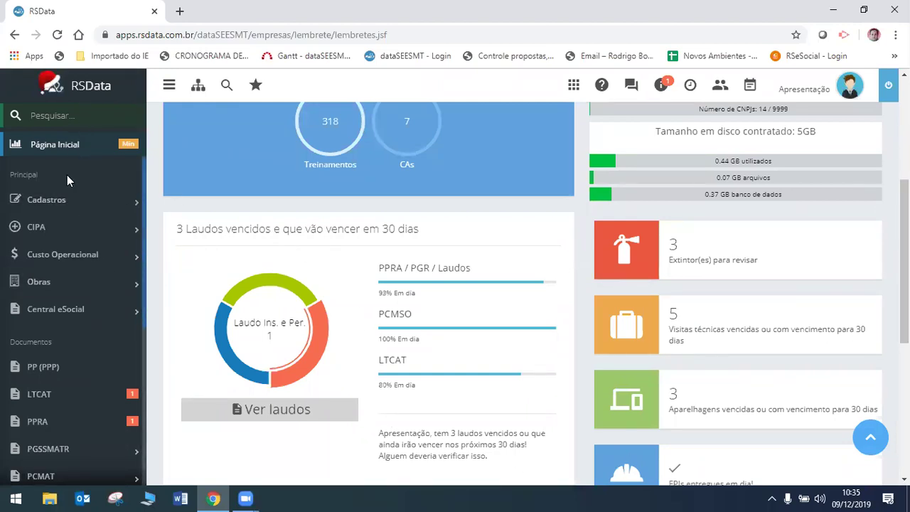
- Look through the navigation modules down to Usuários, expanding and collapsing the Dados group
{"action": "scroll", "coordinate": [62, 226], "scroll_direction": "down", "scroll_amount": 1}
{"action": "scroll", "coordinate": [64, 227], "scroll_direction": "down", "scroll_amount": 5}
{"action": "scroll", "coordinate": [76, 237], "scroll_direction": "up", "scroll_amount": 6}
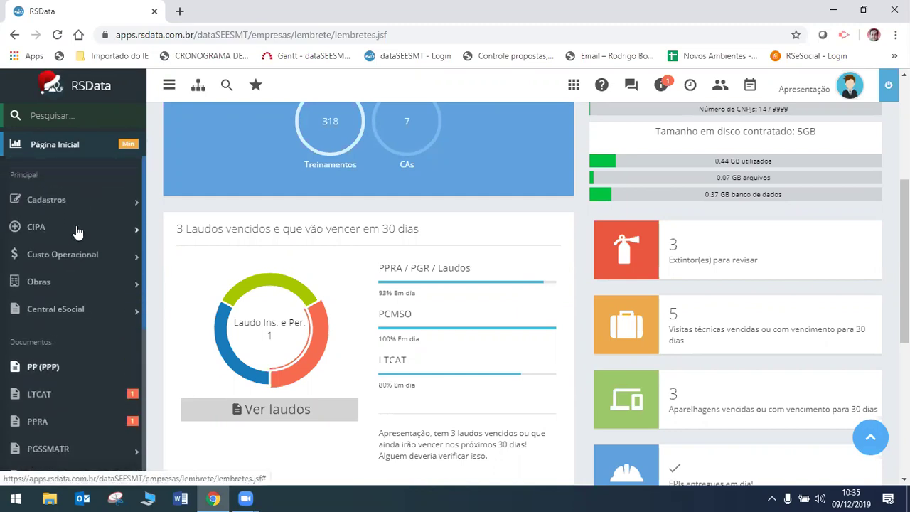
{"action": "left_click_drag", "start_coordinate": [144, 178], "coordinate": [163, 414]}
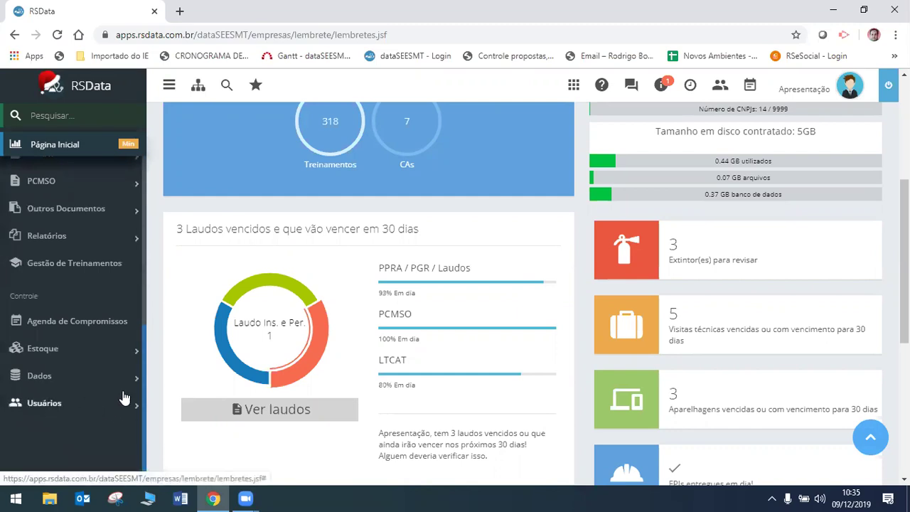
{"action": "left_click", "coordinate": [141, 382]}
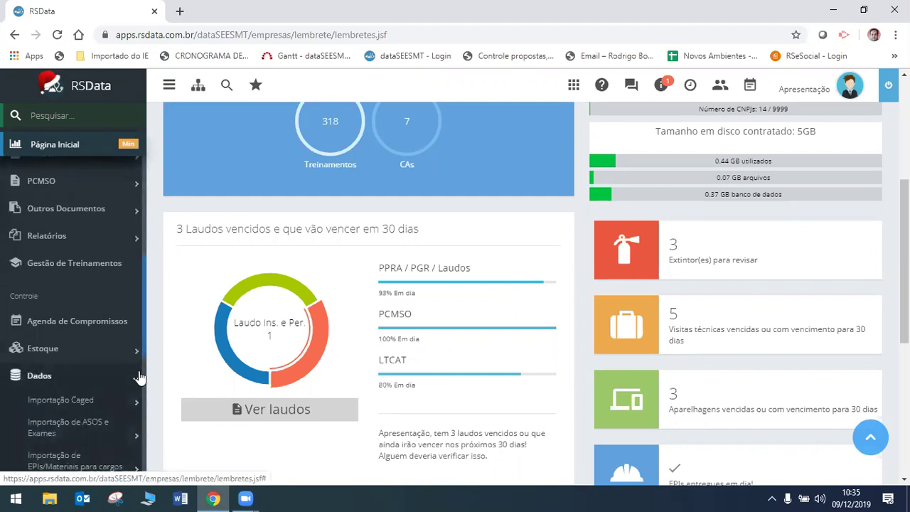
{"action": "left_click", "coordinate": [139, 369]}
{"action": "left_click_drag", "start_coordinate": [141, 356], "coordinate": [145, 171]}
- Search the navigation modules for "usuario" and clear the search
{"action": "left_click", "coordinate": [43, 115]}
{"action": "type", "text": "usuario"}
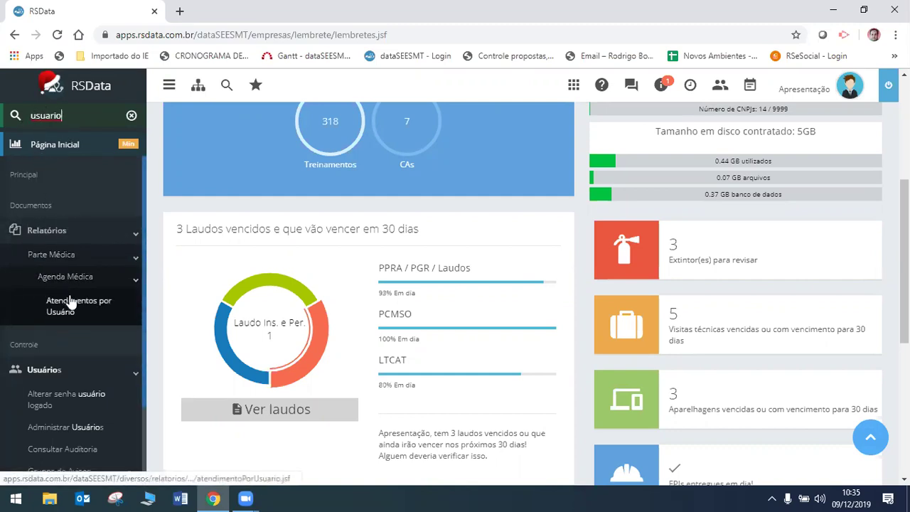
{"action": "left_click", "coordinate": [132, 115]}
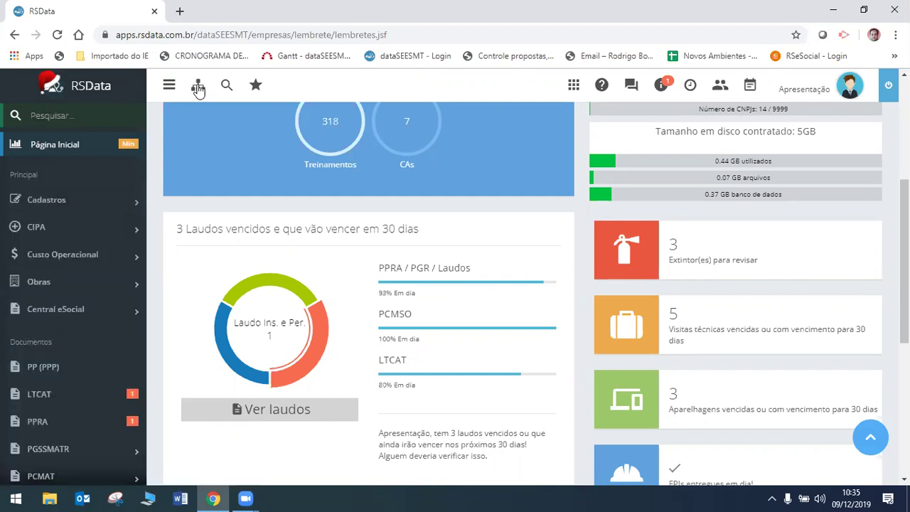
- Hide and restore the navigation pane, and check the Estrutura Empresarial view
{"action": "left_click", "coordinate": [168, 87]}
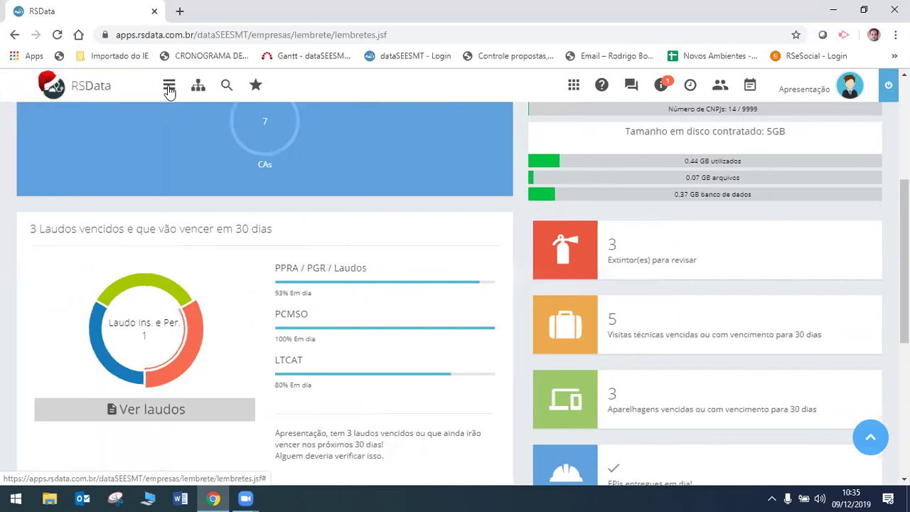
{"action": "left_click", "coordinate": [168, 88]}
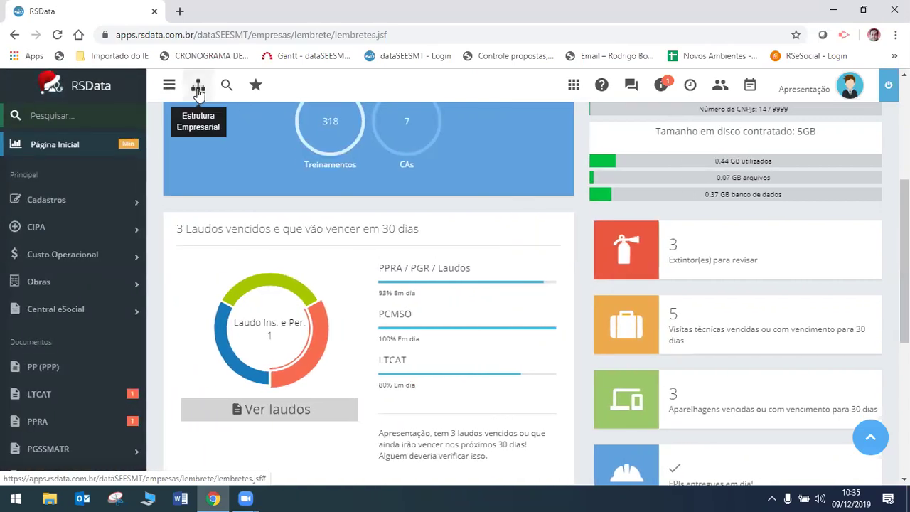
{"action": "left_click", "coordinate": [199, 89]}
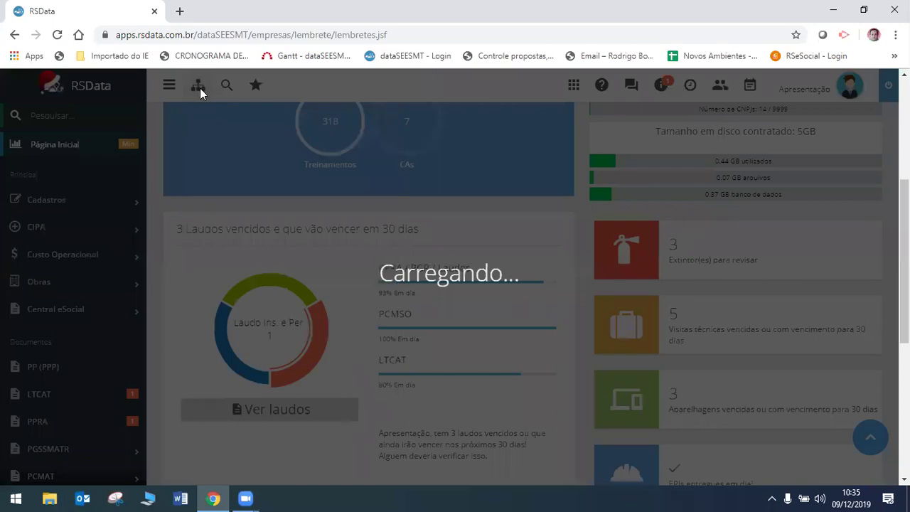
{"action": "left_click", "coordinate": [478, 329]}
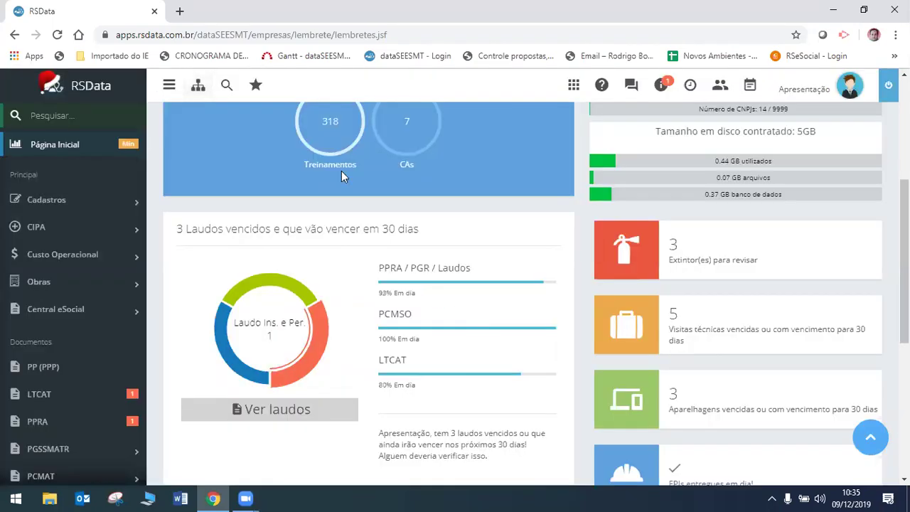
- Look at the employee search with its filters, close it, and view the saved favourites
{"action": "left_click", "coordinate": [233, 87]}
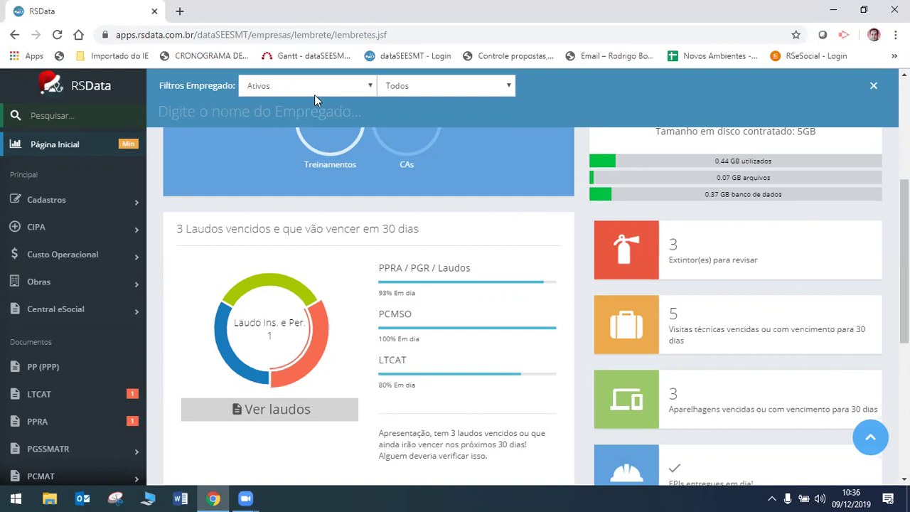
{"action": "left_click", "coordinate": [875, 86]}
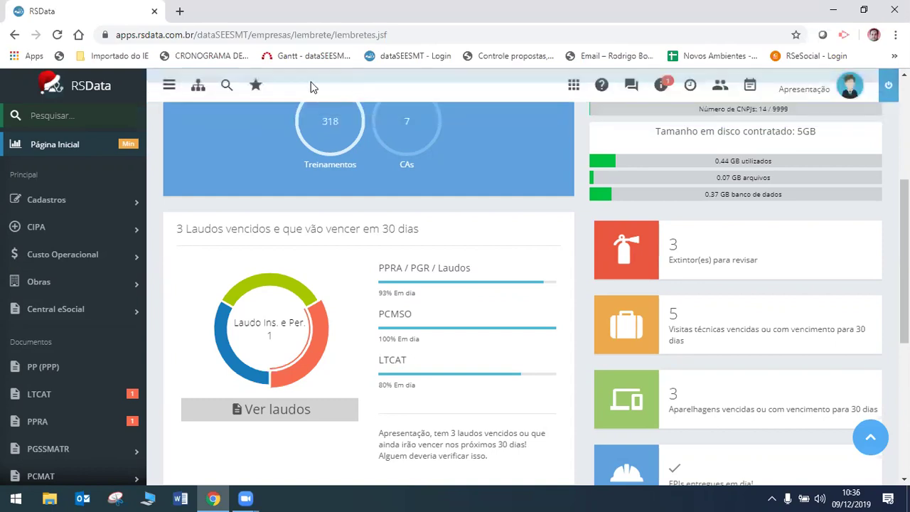
{"action": "left_click", "coordinate": [255, 86]}
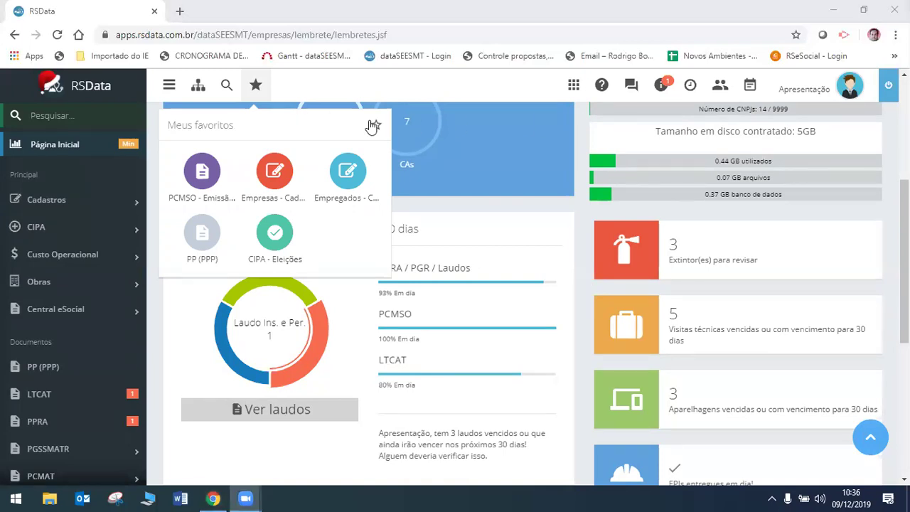
- View the available help resources and the system messages
{"action": "left_click", "coordinate": [574, 85]}
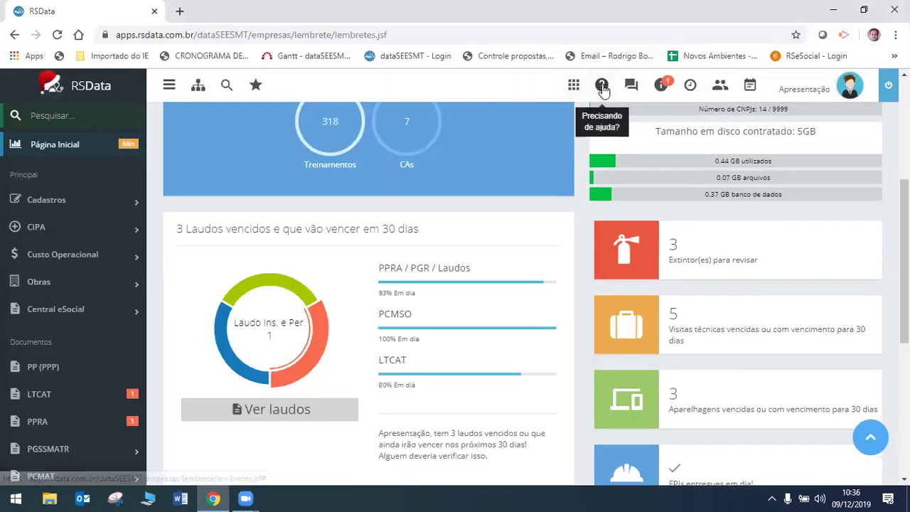
{"action": "left_click", "coordinate": [603, 86]}
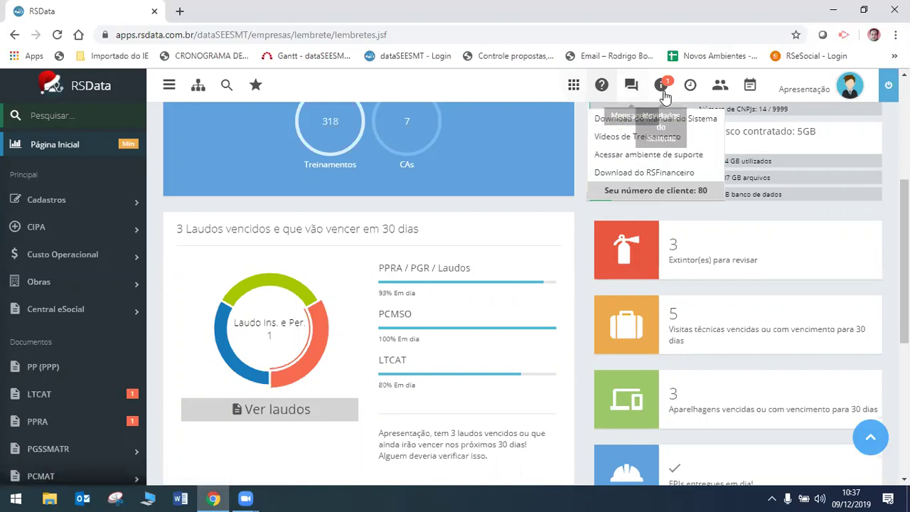
{"action": "left_click", "coordinate": [632, 85]}
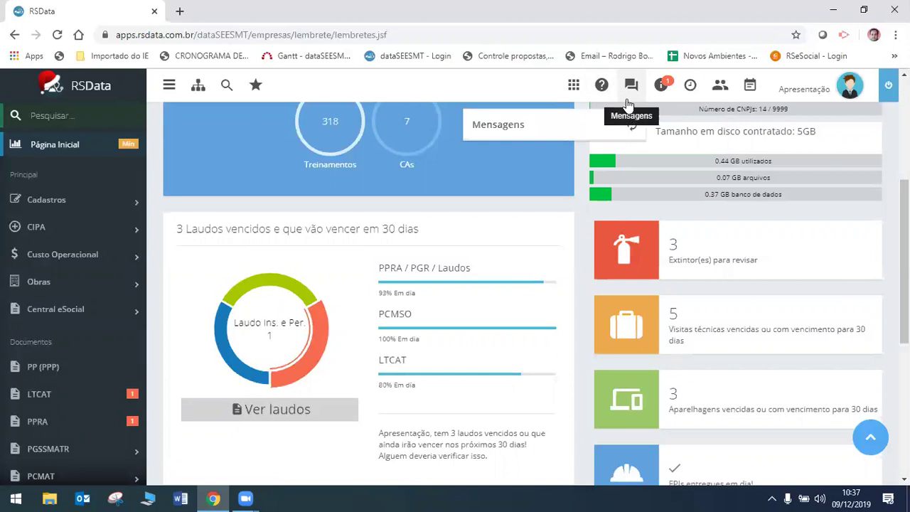
- Examine the full update history and the latest updates in Novidades do Sistema, and close it
{"action": "left_click", "coordinate": [665, 86]}
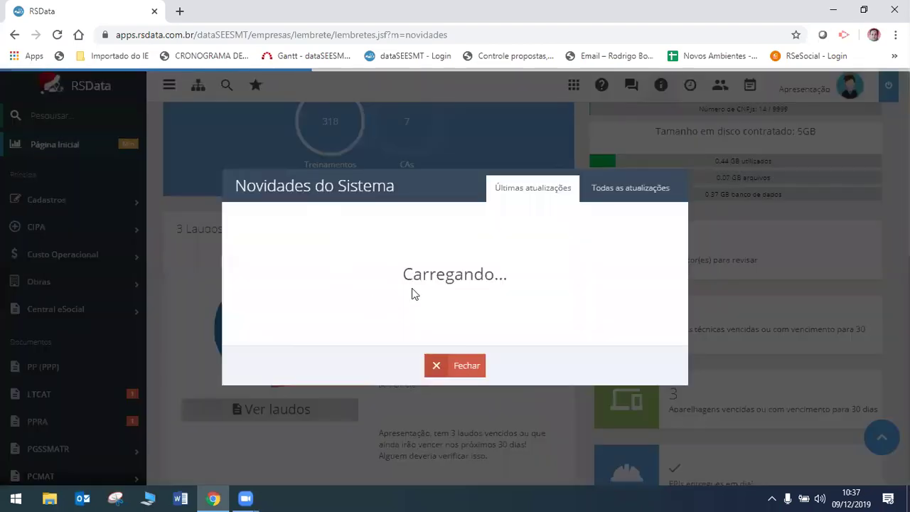
{"action": "left_click", "coordinate": [640, 192]}
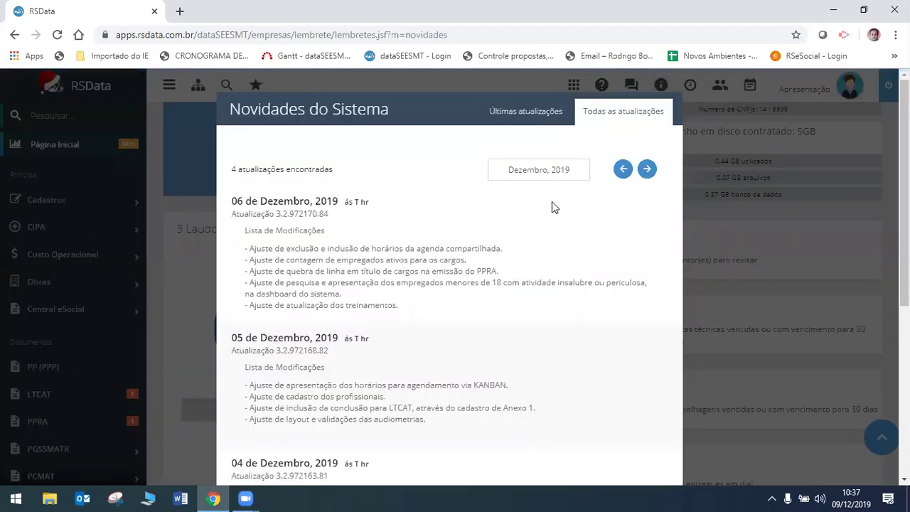
{"action": "left_click", "coordinate": [526, 116]}
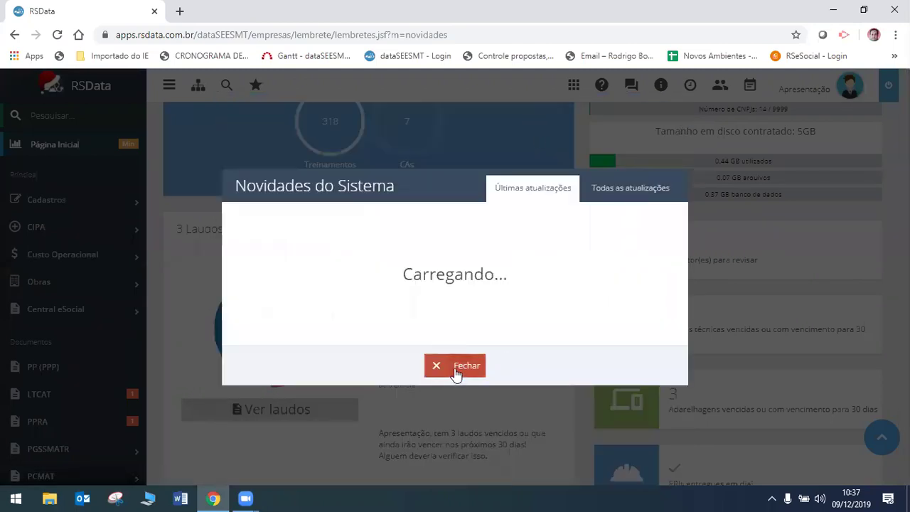
{"action": "left_click", "coordinate": [457, 372]}
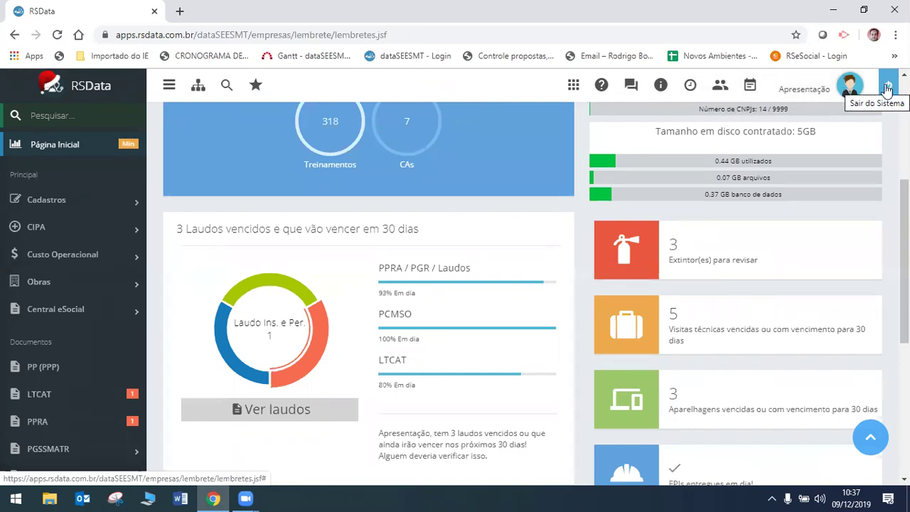
- Open the registration record of the Apresentação user from Administrar Usuários
{"action": "left_click_drag", "start_coordinate": [905, 256], "coordinate": [905, 283]}
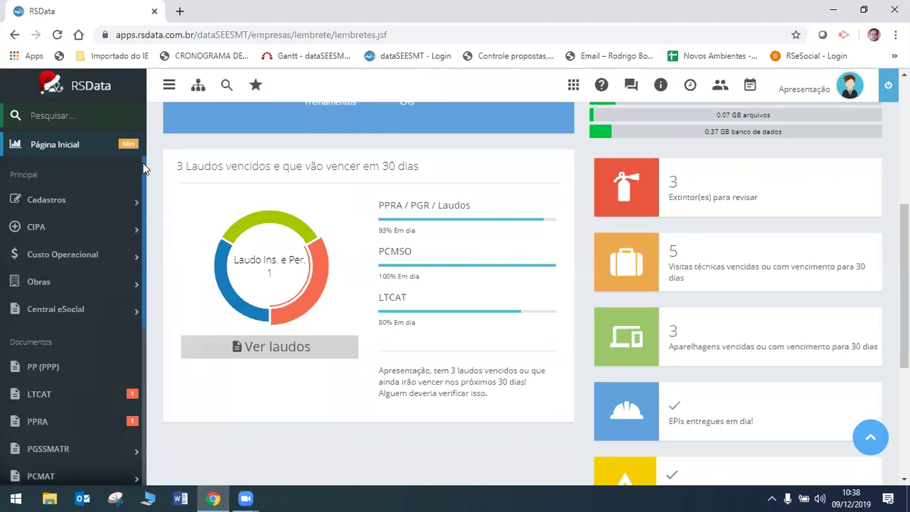
{"action": "left_click_drag", "start_coordinate": [144, 173], "coordinate": [139, 360]}
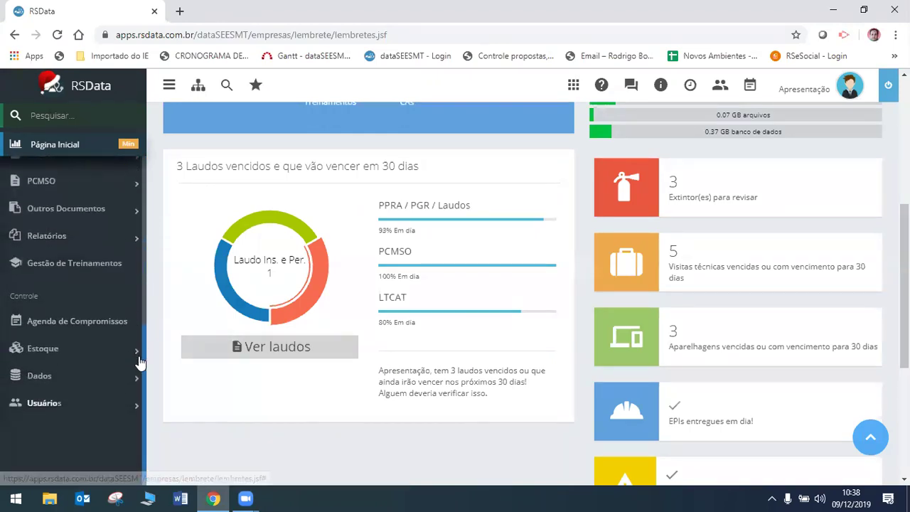
{"action": "left_click", "coordinate": [35, 404]}
{"action": "scroll", "coordinate": [107, 426], "scroll_direction": "down", "scroll_amount": 3}
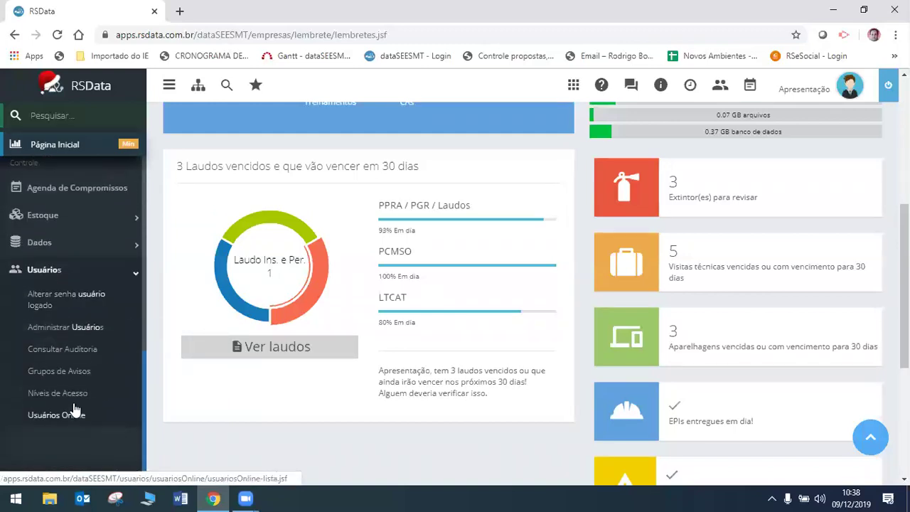
{"action": "left_click", "coordinate": [66, 331]}
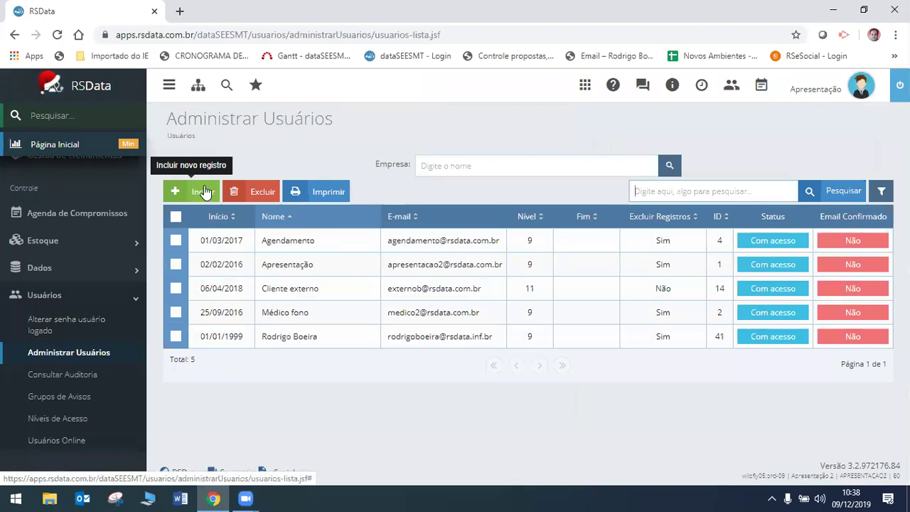
{"action": "left_click", "coordinate": [298, 265]}
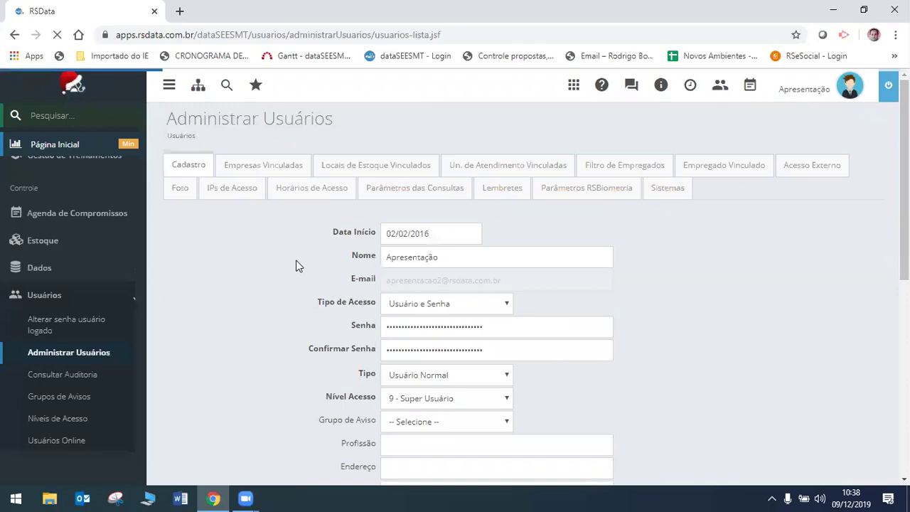
{"action": "left_click", "coordinate": [548, 219]}
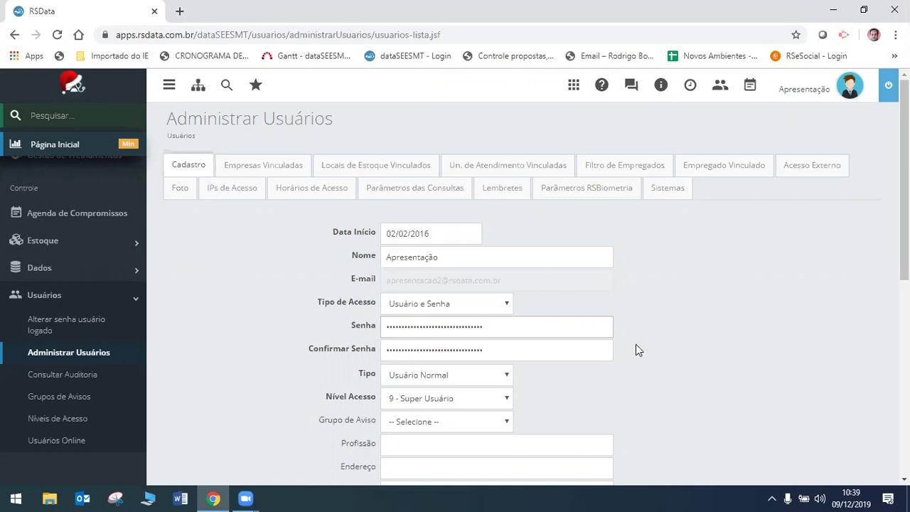
- Review the available options for user type, access level and notice group in the Apresentação user's registration
{"action": "scroll", "coordinate": [754, 356], "scroll_direction": "down", "scroll_amount": 2}
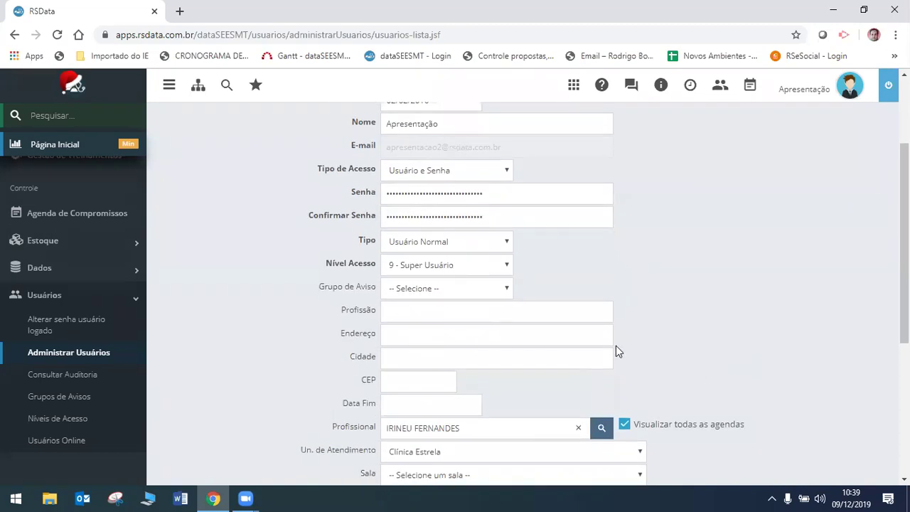
{"action": "left_click", "coordinate": [507, 242]}
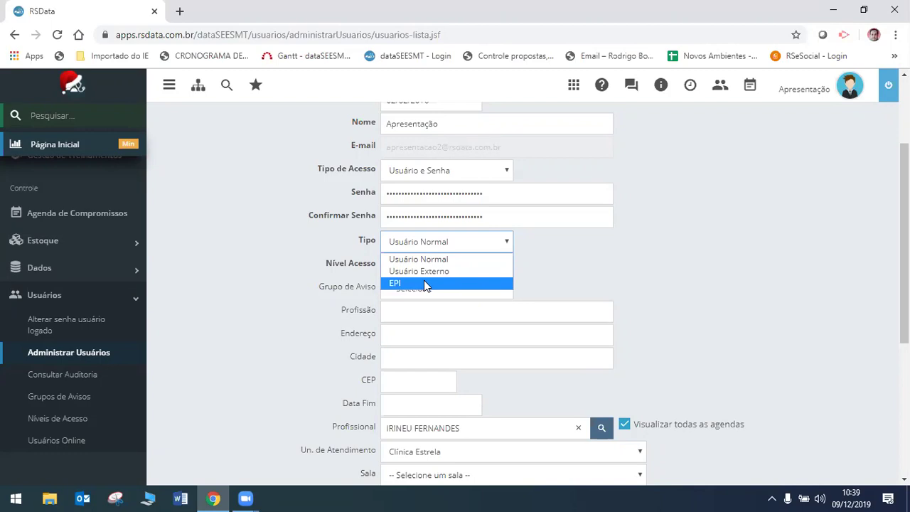
{"action": "left_click", "coordinate": [697, 281]}
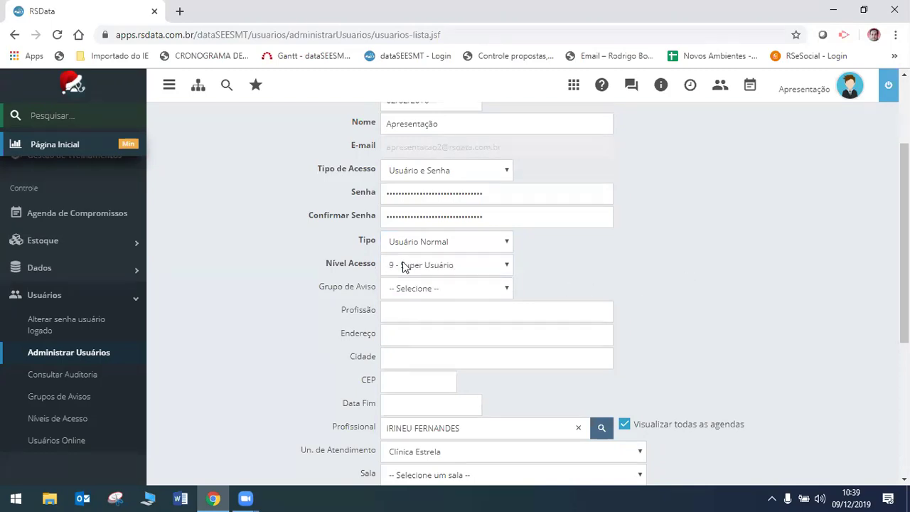
{"action": "left_click", "coordinate": [505, 267]}
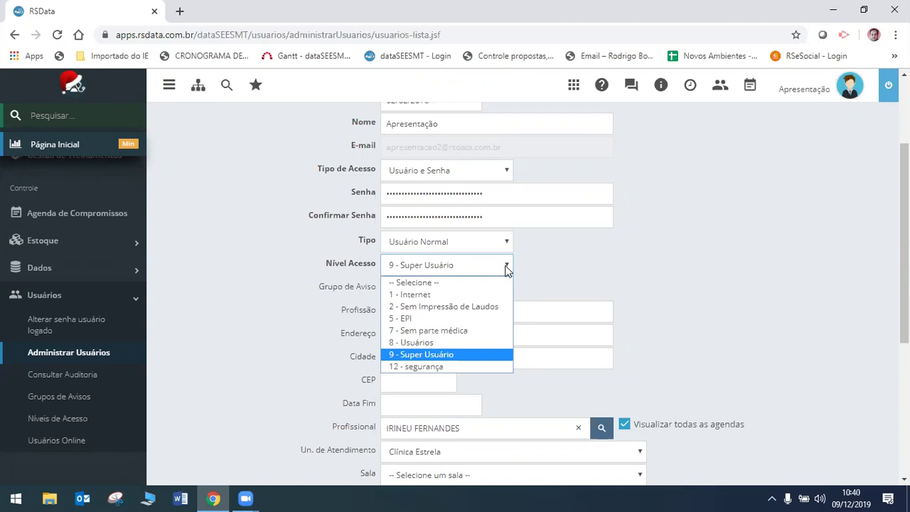
{"action": "left_click", "coordinate": [632, 295]}
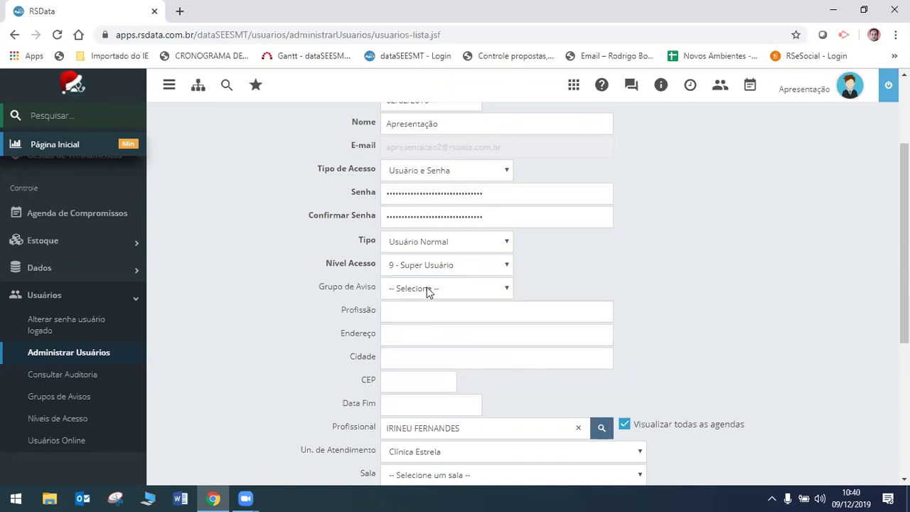
{"action": "left_click", "coordinate": [487, 288]}
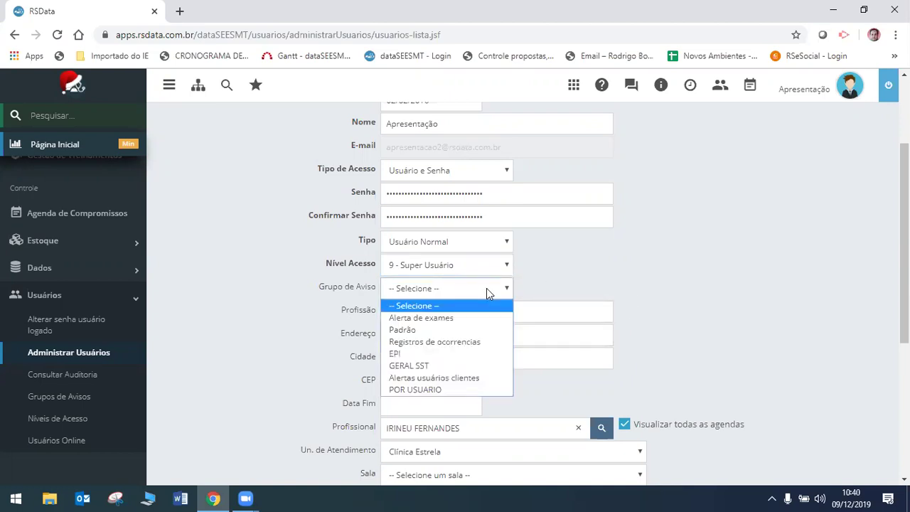
{"action": "left_click", "coordinate": [578, 292]}
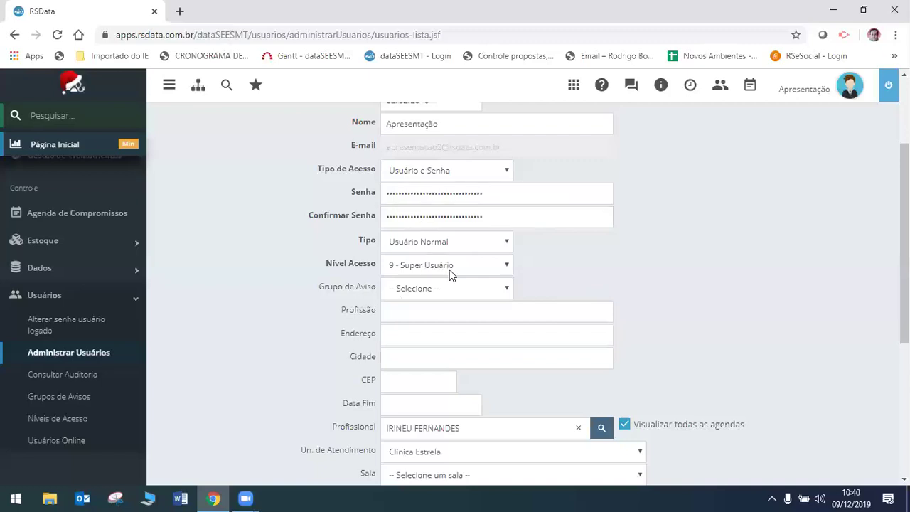
{"action": "scroll", "coordinate": [506, 313], "scroll_direction": "up", "scroll_amount": 1}
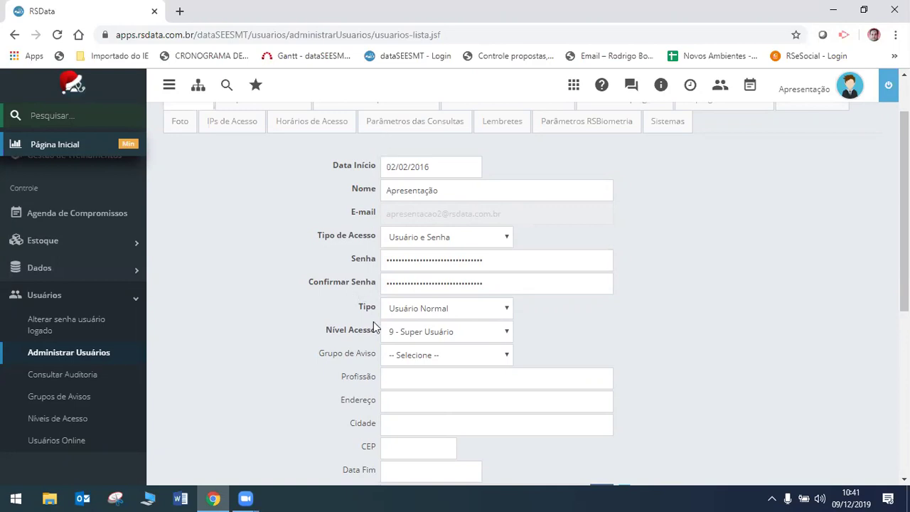
- Review the remaining Cadastro fields, including the end date, linked professional, service unit, Sala choices and Excluir Registros options
{"action": "scroll", "coordinate": [713, 401], "scroll_direction": "down", "scroll_amount": 3}
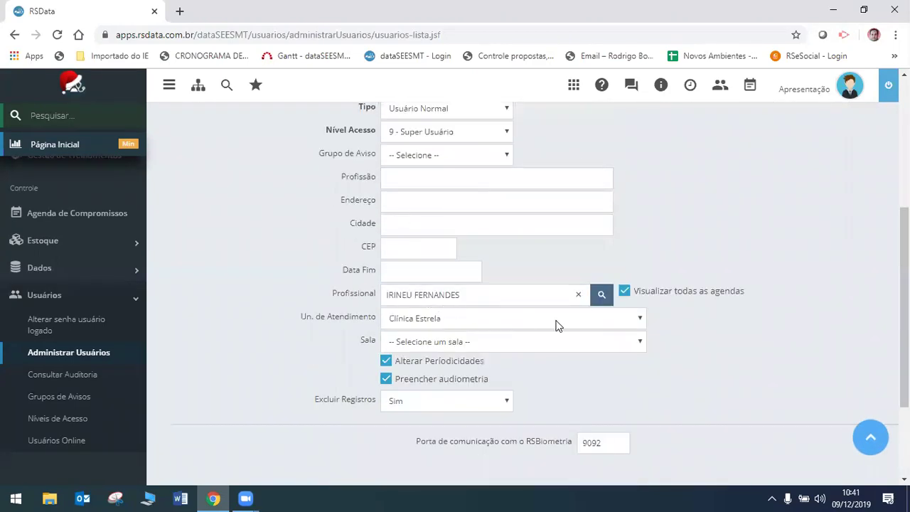
{"action": "left_click", "coordinate": [401, 270]}
{"action": "left_click", "coordinate": [416, 292]}
{"action": "left_click", "coordinate": [640, 342]}
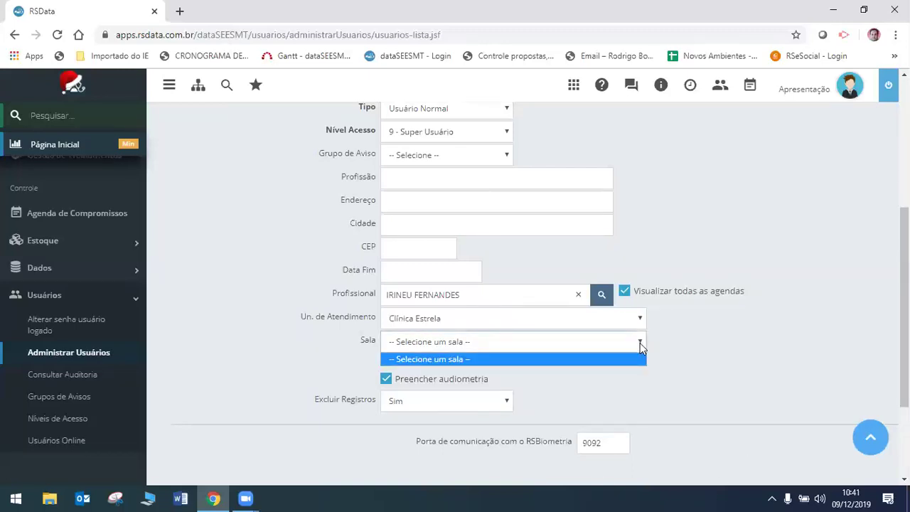
{"action": "left_click", "coordinate": [709, 379]}
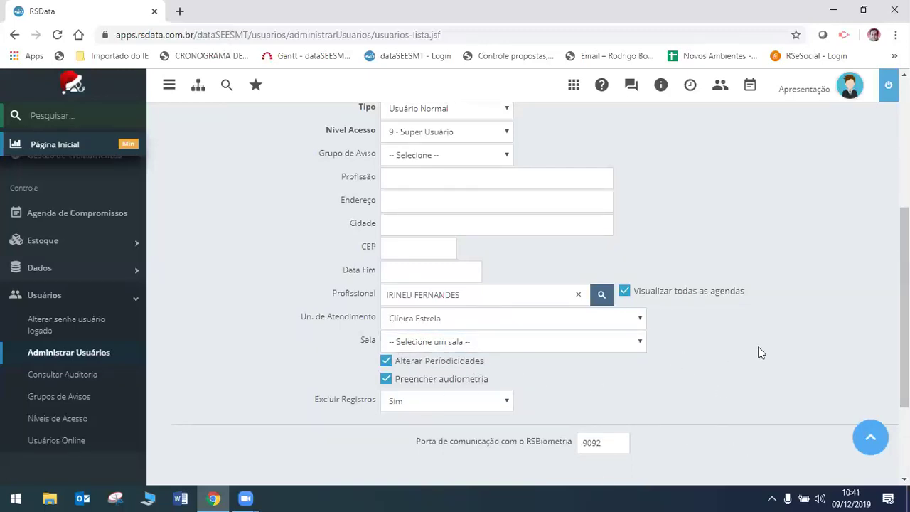
{"action": "scroll", "coordinate": [905, 305], "scroll_direction": "down", "scroll_amount": 3}
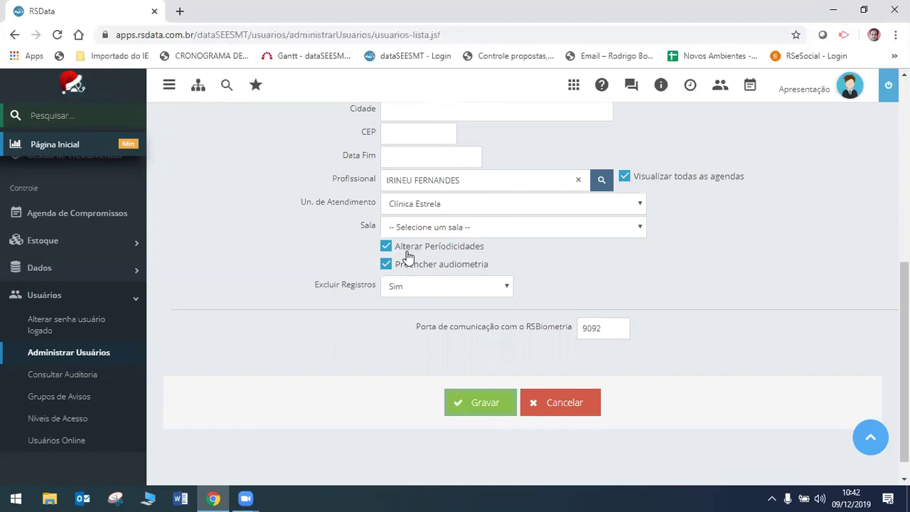
{"action": "left_click", "coordinate": [495, 293]}
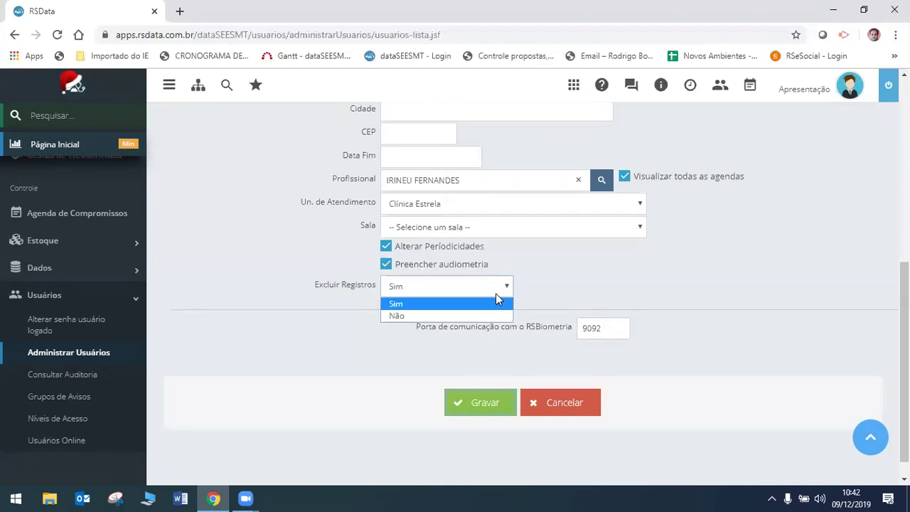
{"action": "left_click", "coordinate": [573, 282]}
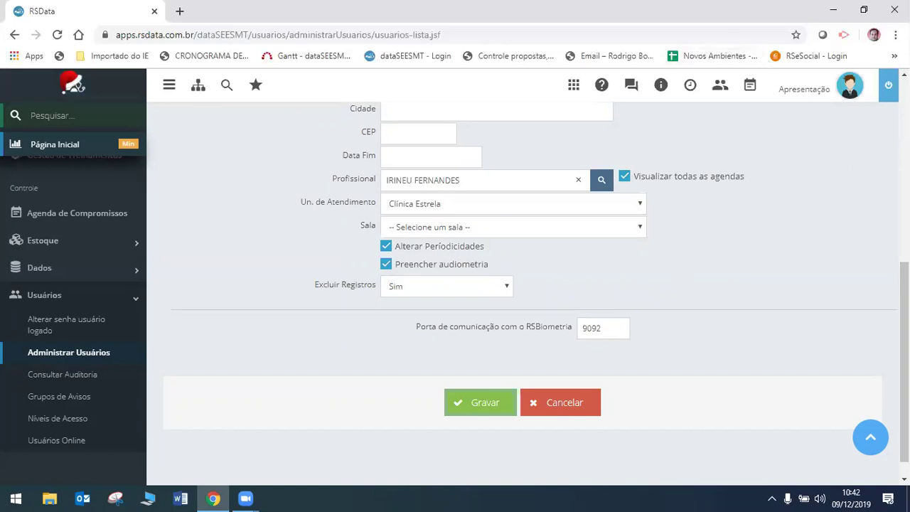
{"action": "key", "text": "Home"}
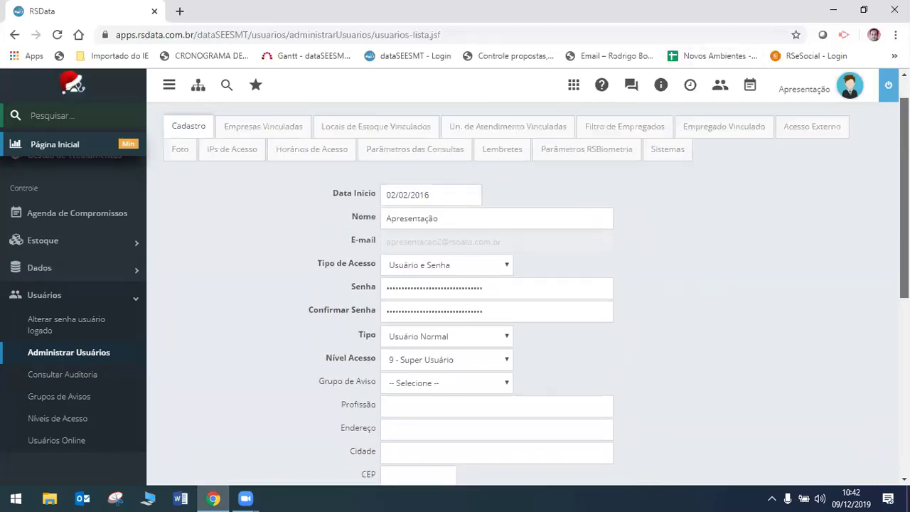
- Turn off the all-inclusive options for the user's linked companies, stock locations and service units to show their individual lists
{"action": "left_click", "coordinate": [234, 171]}
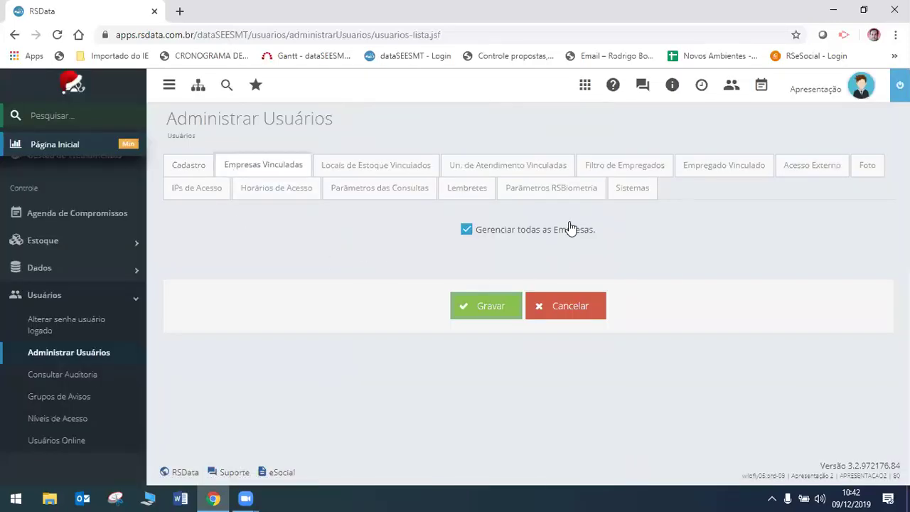
{"action": "left_click", "coordinate": [467, 229]}
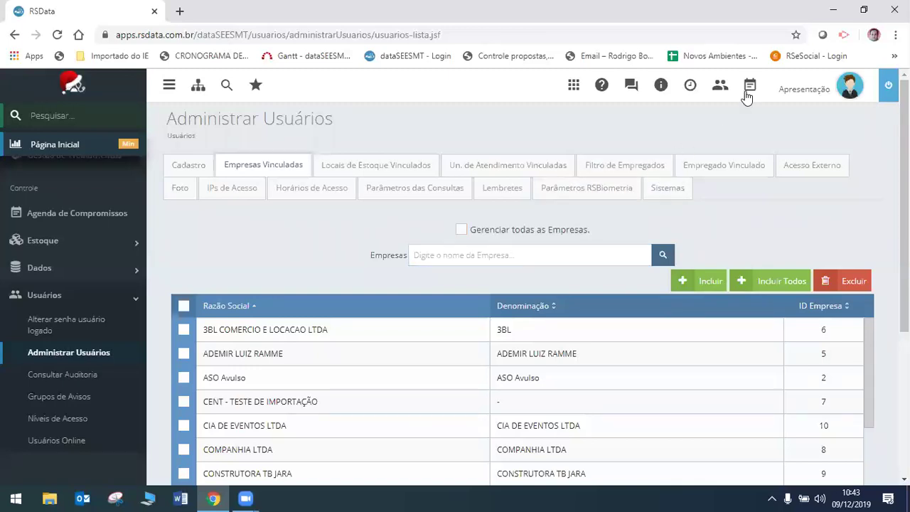
{"action": "left_click", "coordinate": [385, 168]}
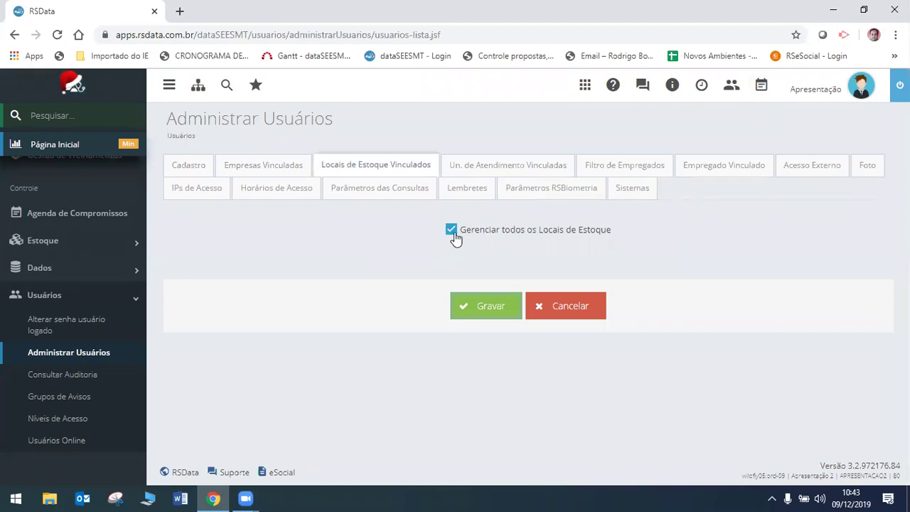
{"action": "left_click", "coordinate": [450, 232]}
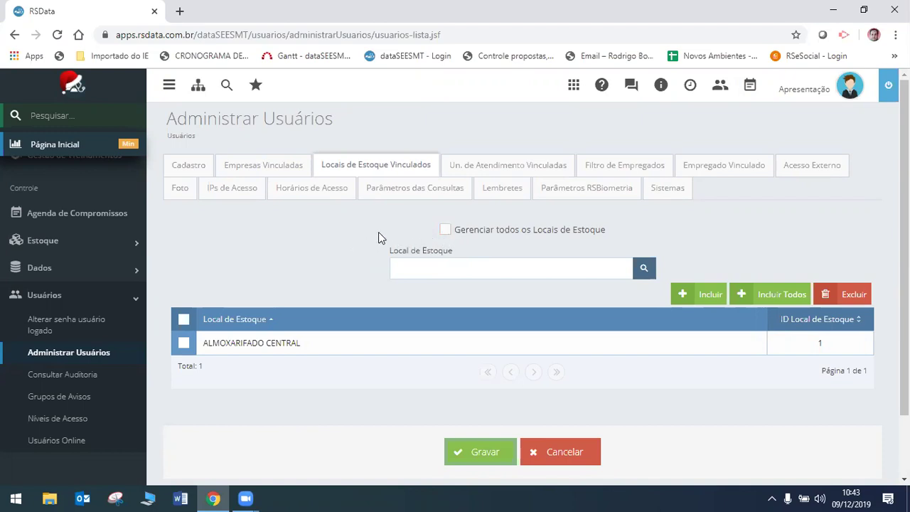
{"action": "left_click", "coordinate": [520, 167]}
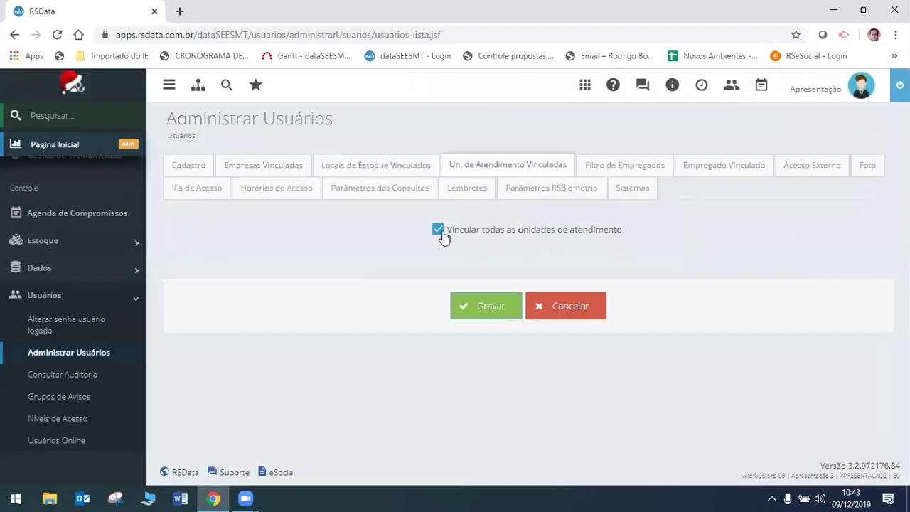
{"action": "left_click", "coordinate": [437, 230]}
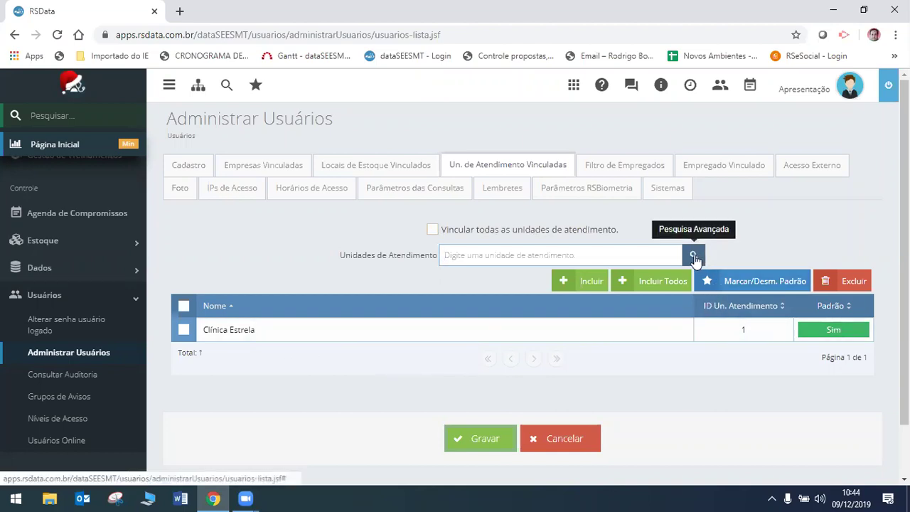
- Review the user's employee filter, linked employee, external access, photo, access IP and access hours settings
{"action": "left_click", "coordinate": [623, 164]}
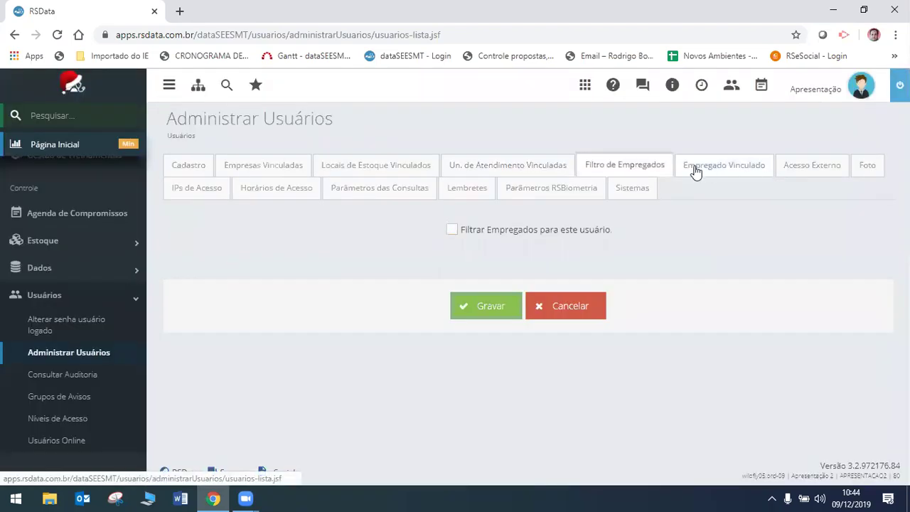
{"action": "left_click", "coordinate": [709, 169]}
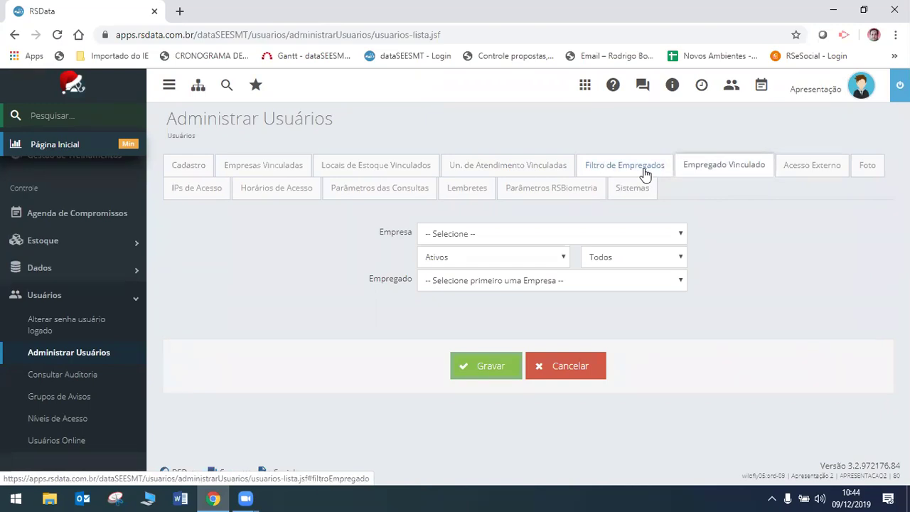
{"action": "left_click", "coordinate": [812, 170]}
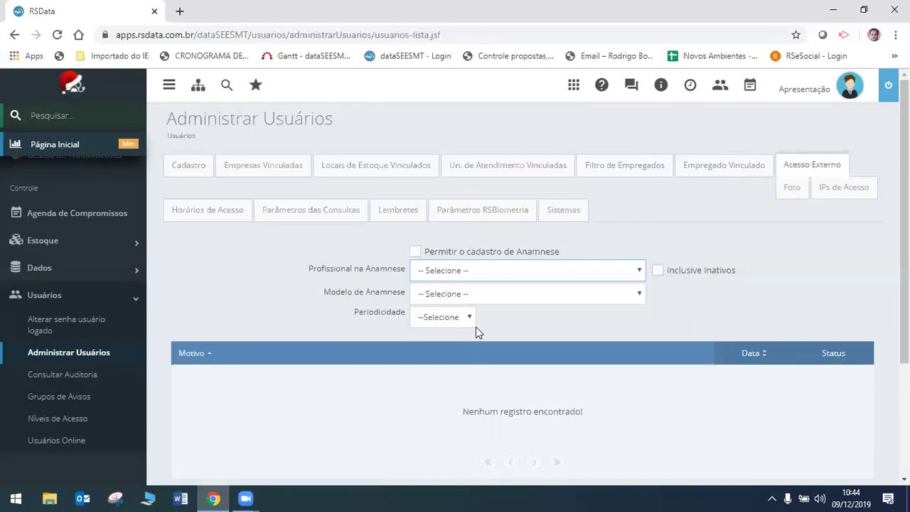
{"action": "left_click", "coordinate": [794, 191]}
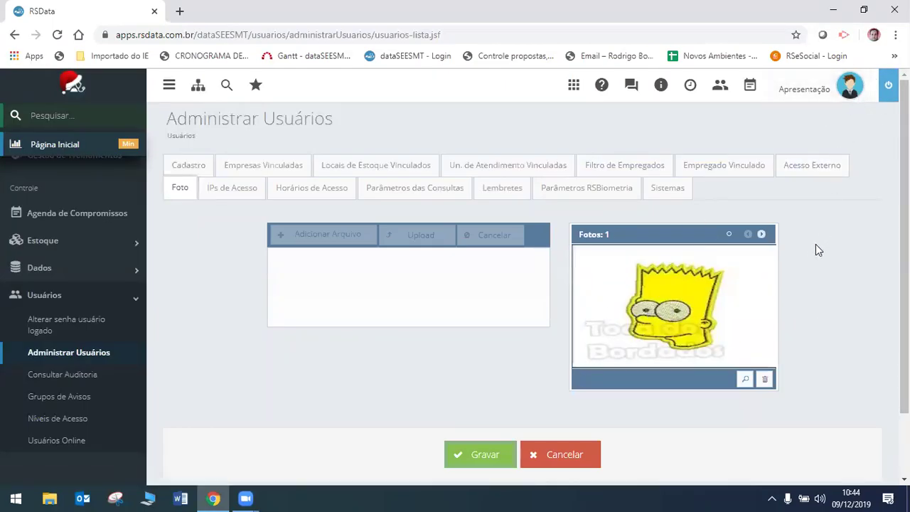
{"action": "left_click", "coordinate": [214, 186]}
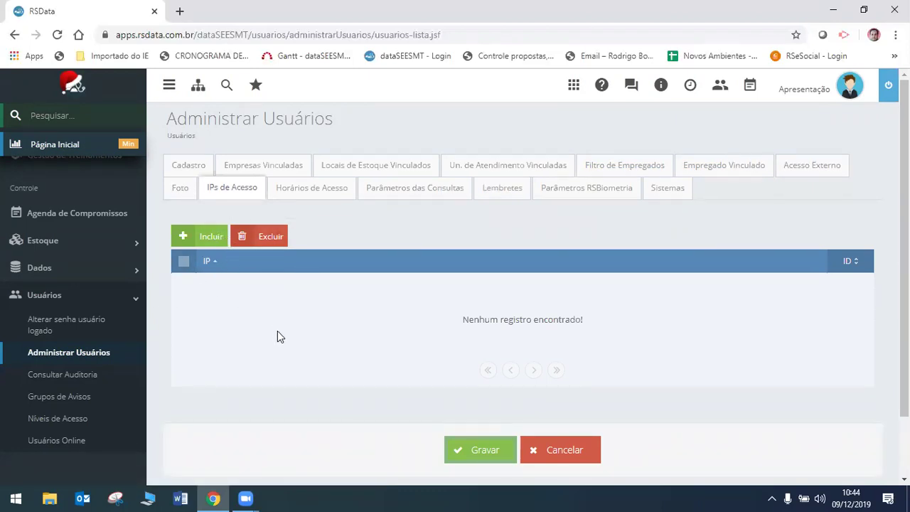
{"action": "left_click", "coordinate": [311, 189]}
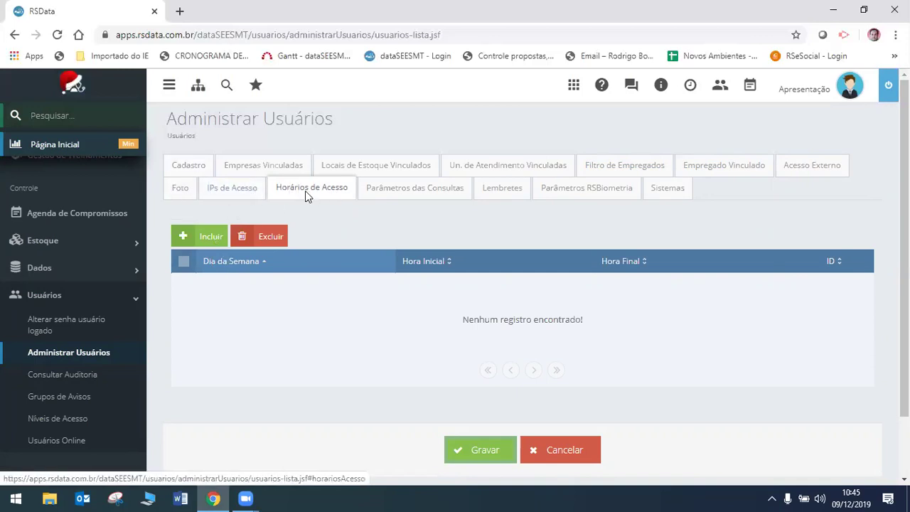
- Review the Parâmetros das Consultas settings and the available options for what to display when performing a consultation
{"action": "left_click", "coordinate": [435, 188]}
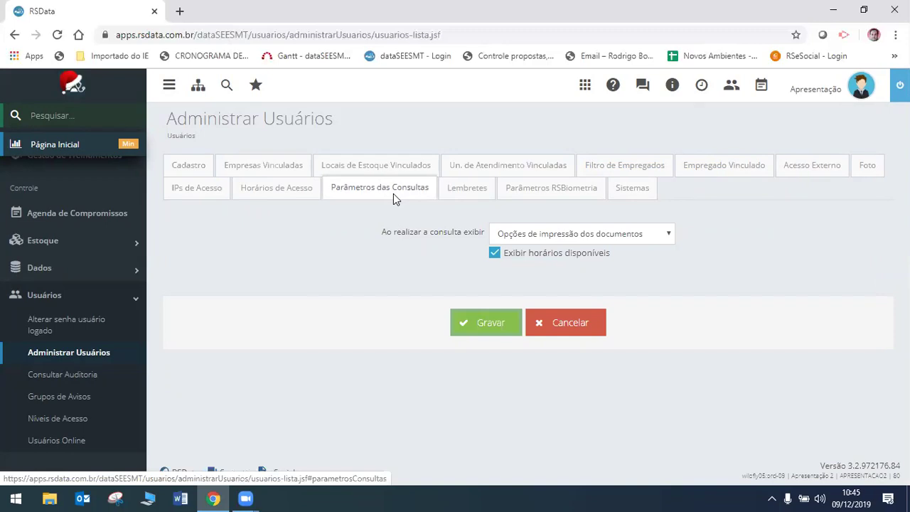
{"action": "left_click", "coordinate": [670, 234]}
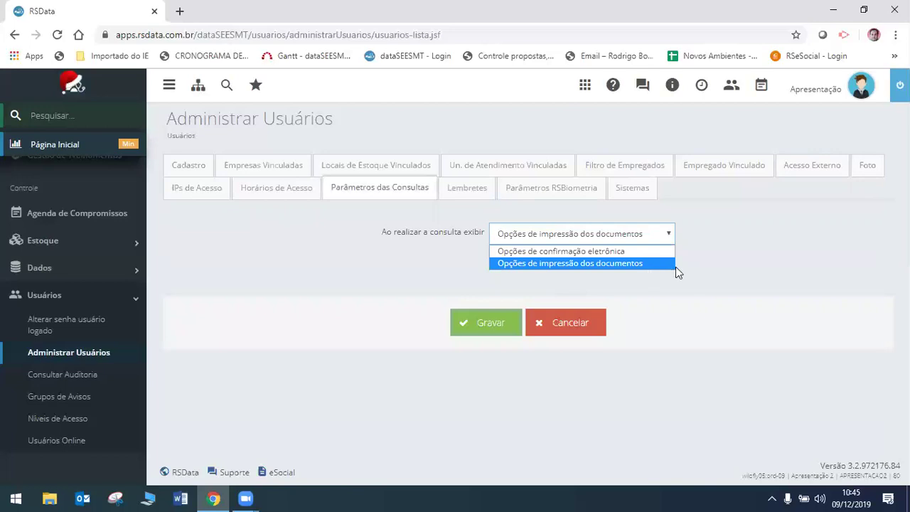
{"action": "left_click", "coordinate": [761, 249]}
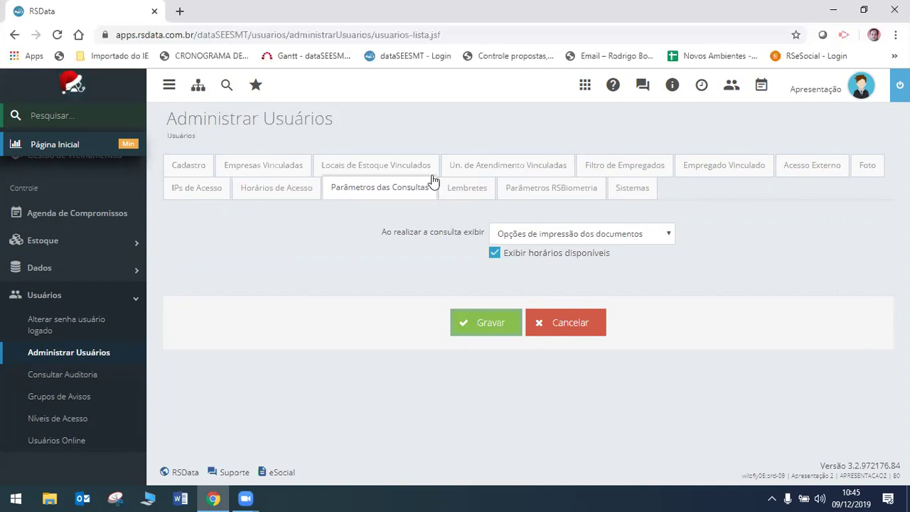
- Examine the Lembretes settings: dashboard expiry reminder days, company filters for the dashboard charts, and Controle de Entrega reminders
{"action": "left_click", "coordinate": [463, 186]}
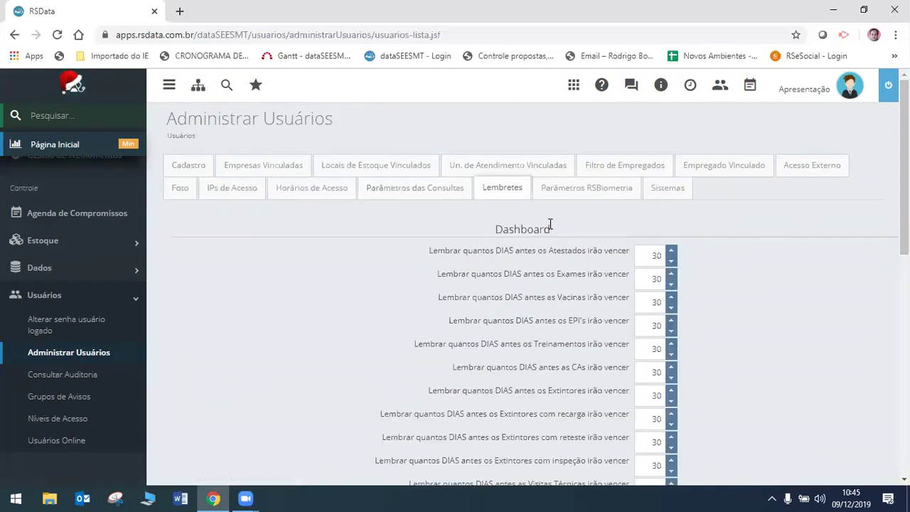
{"action": "scroll", "coordinate": [547, 242], "scroll_direction": "down", "scroll_amount": 1}
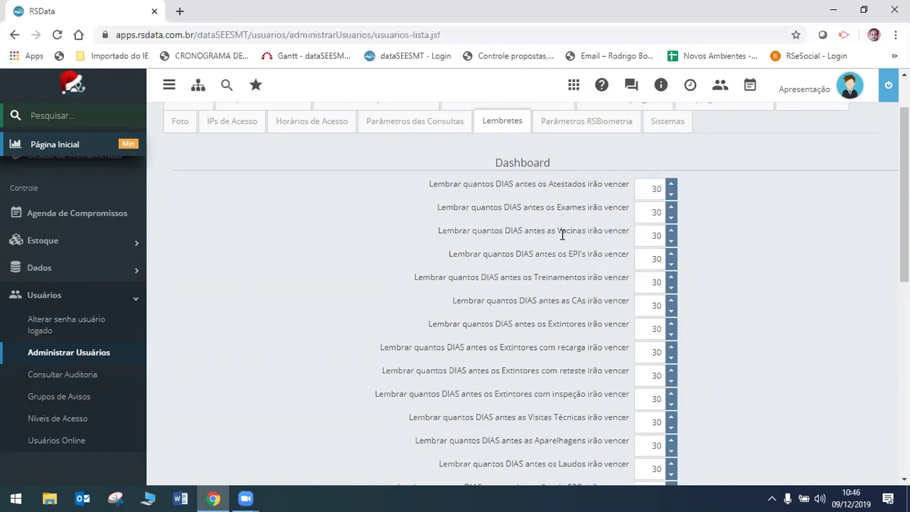
{"action": "left_click", "coordinate": [671, 185]}
{"action": "double_click", "coordinate": [670, 186]}
{"action": "scroll", "coordinate": [696, 249], "scroll_direction": "down", "scroll_amount": 3}
{"action": "scroll", "coordinate": [640, 242], "scroll_direction": "up", "scroll_amount": 3}
{"action": "scroll", "coordinate": [561, 291], "scroll_direction": "down", "scroll_amount": 4}
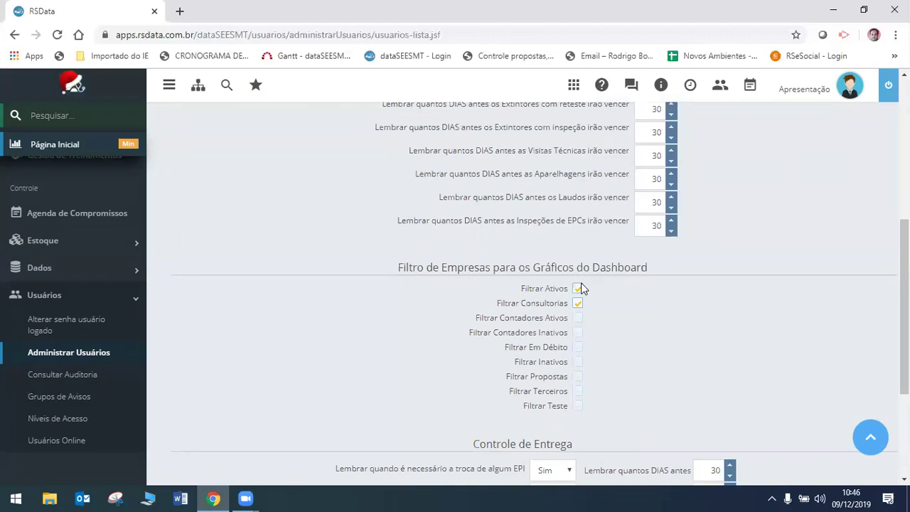
{"action": "scroll", "coordinate": [582, 287], "scroll_direction": "down", "scroll_amount": 1}
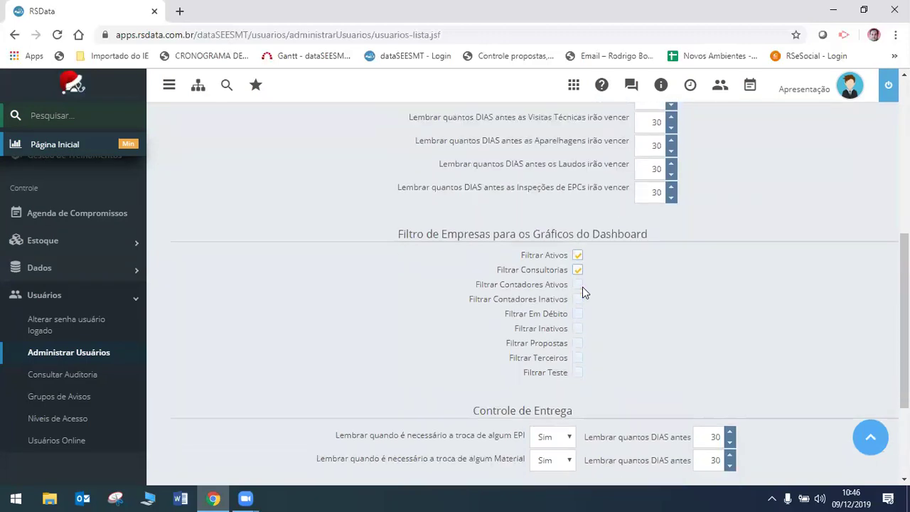
{"action": "scroll", "coordinate": [697, 319], "scroll_direction": "down", "scroll_amount": 2}
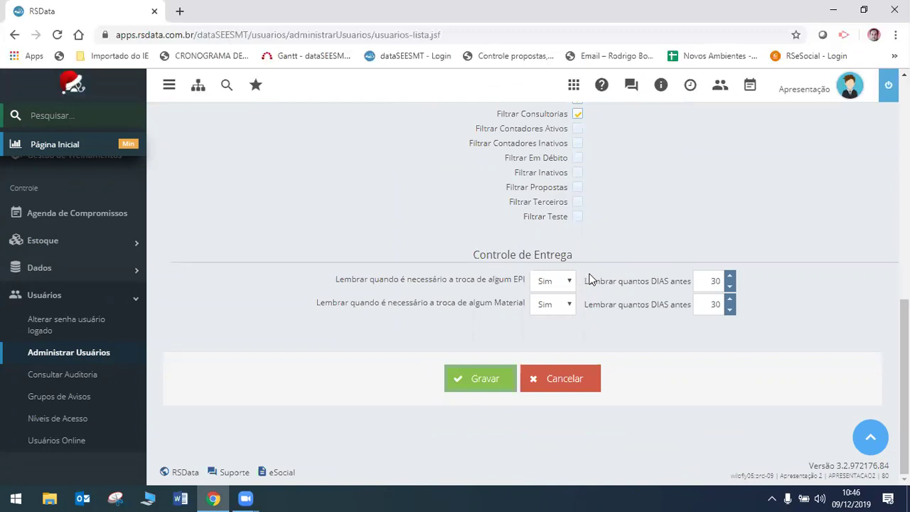
{"action": "scroll", "coordinate": [717, 236], "scroll_direction": "up", "scroll_amount": 9}
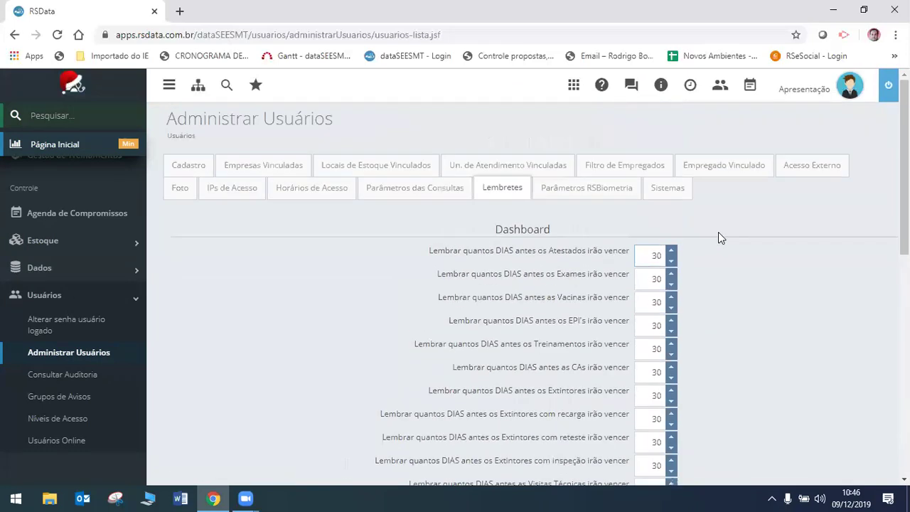
- Review the user's RSBiometria parameters and access to other systems, and leave the record without saving
{"action": "left_click", "coordinate": [588, 190]}
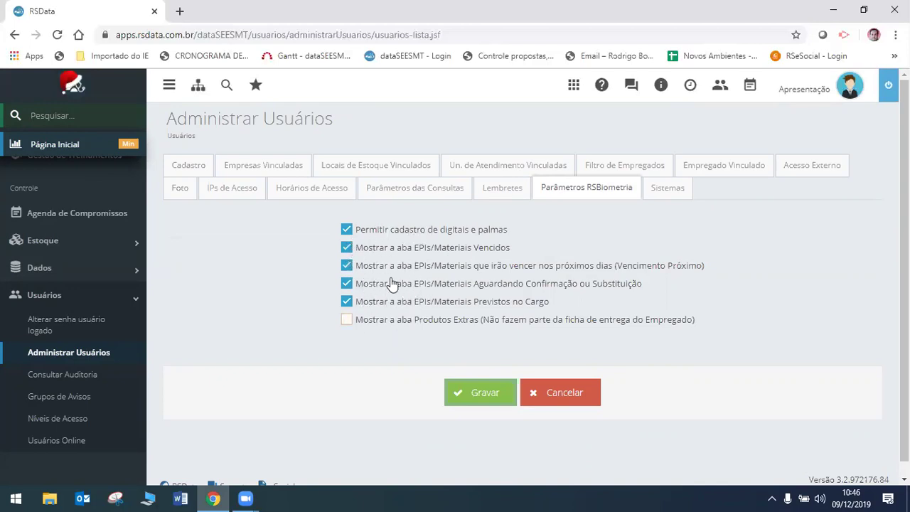
{"action": "left_click", "coordinate": [675, 188]}
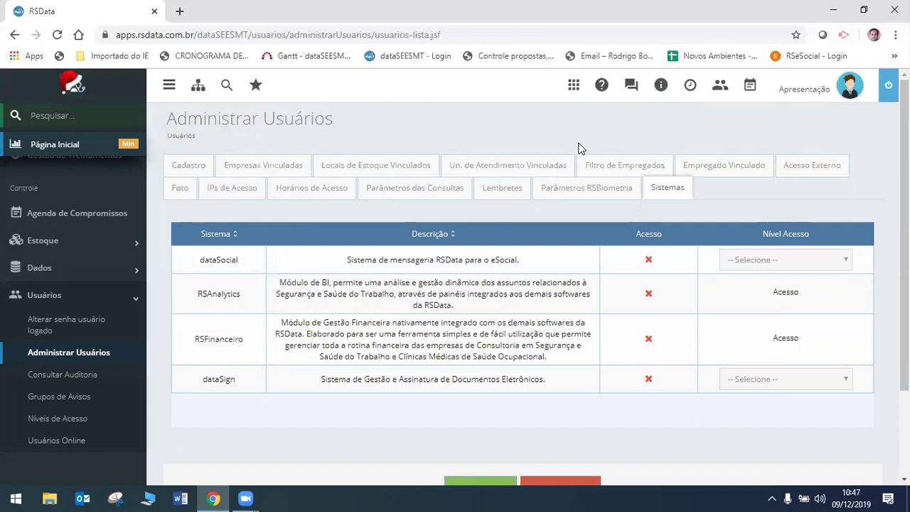
{"action": "scroll", "coordinate": [604, 151], "scroll_direction": "down", "scroll_amount": 2}
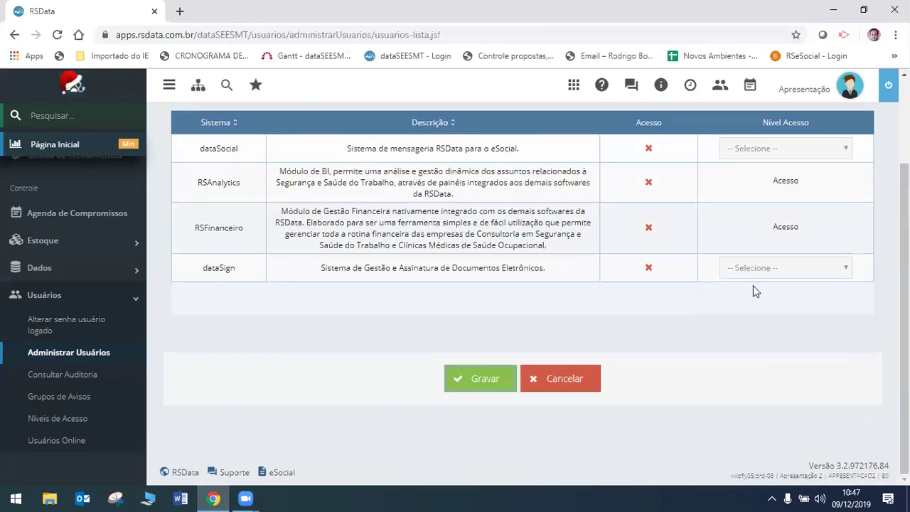
{"action": "left_click", "coordinate": [574, 381]}
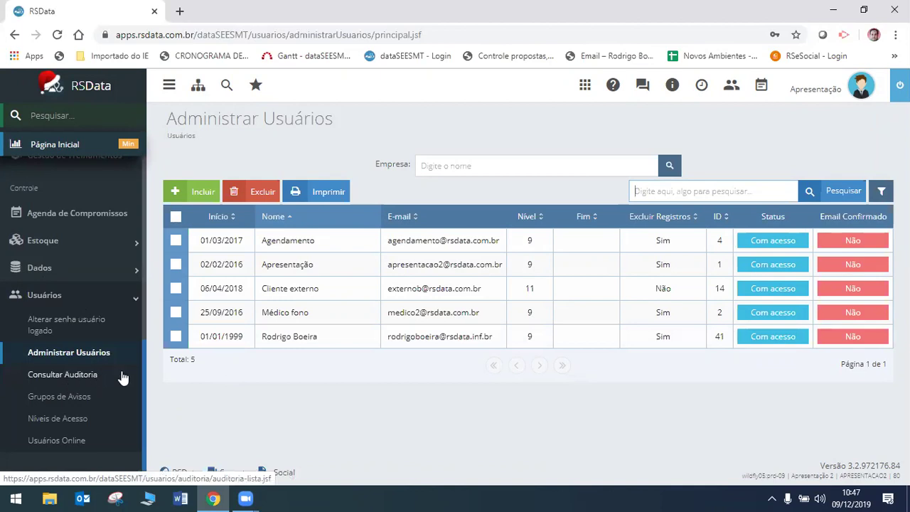
- Open Consultar Auditoria and examine its filters and the list of logged changes
{"action": "left_click", "coordinate": [68, 380]}
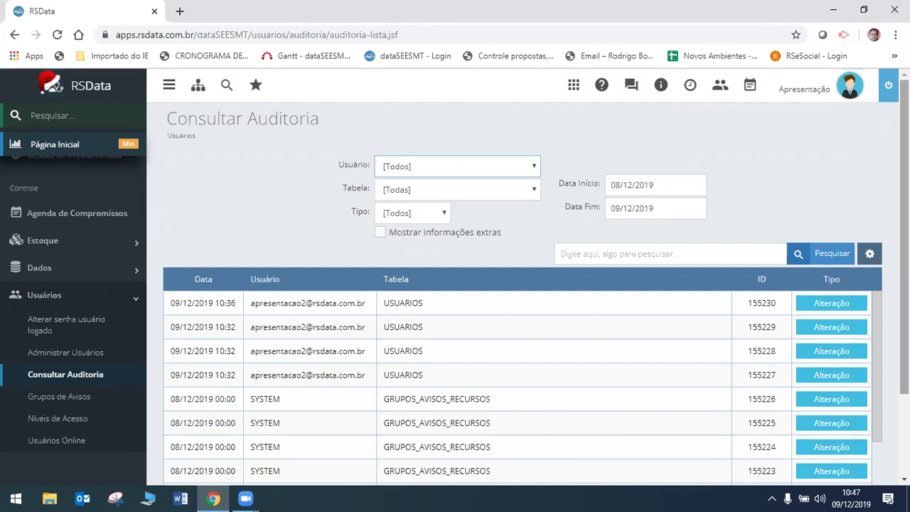
{"action": "scroll", "coordinate": [492, 286], "scroll_direction": "down", "scroll_amount": 3}
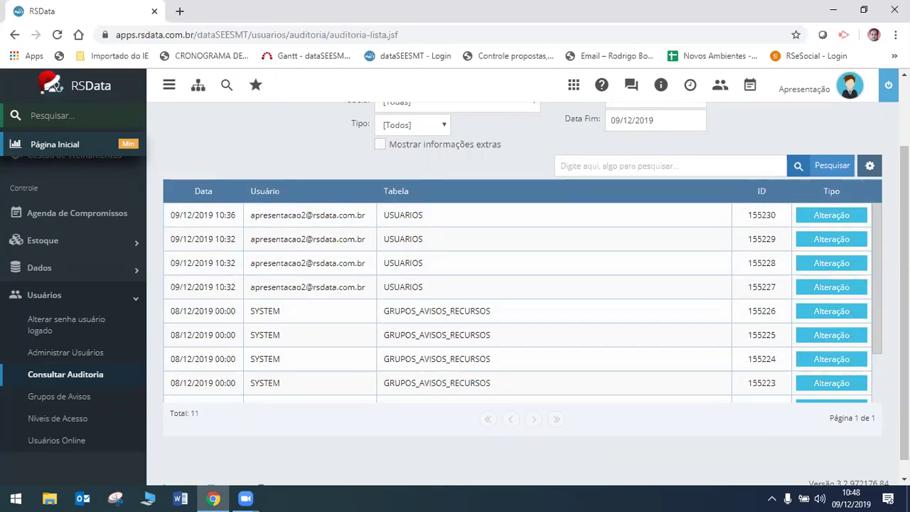
{"action": "scroll", "coordinate": [523, 284], "scroll_direction": "up", "scroll_amount": 1}
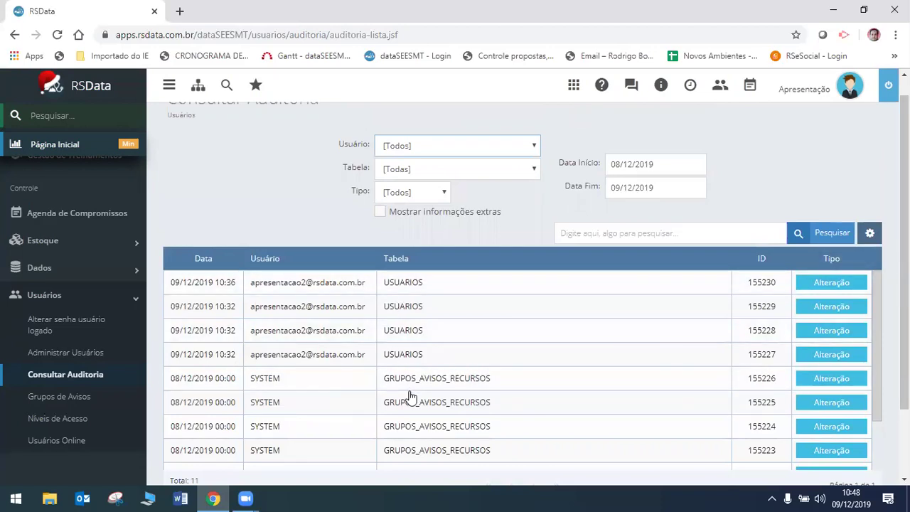
- Review the audit filter options for Usuário, Tabela and Tipo, leaving all of them unrestricted
{"action": "left_click", "coordinate": [479, 146]}
{"action": "left_click", "coordinate": [478, 145]}
{"action": "left_click", "coordinate": [527, 175]}
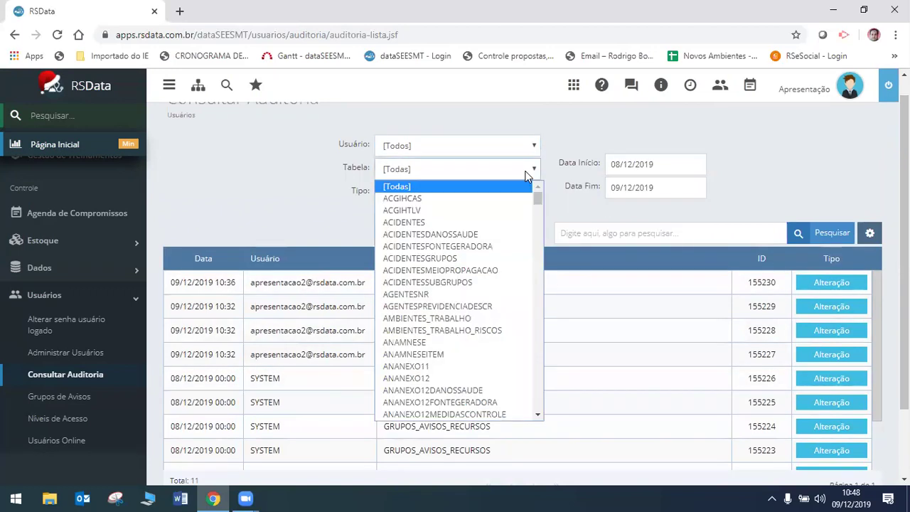
{"action": "left_click", "coordinate": [527, 175]}
{"action": "left_click", "coordinate": [434, 185]}
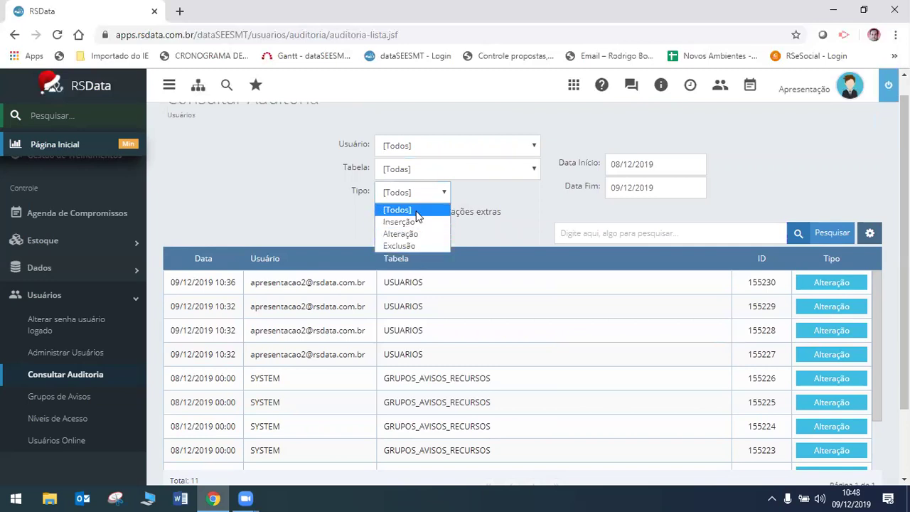
{"action": "left_click", "coordinate": [512, 212]}
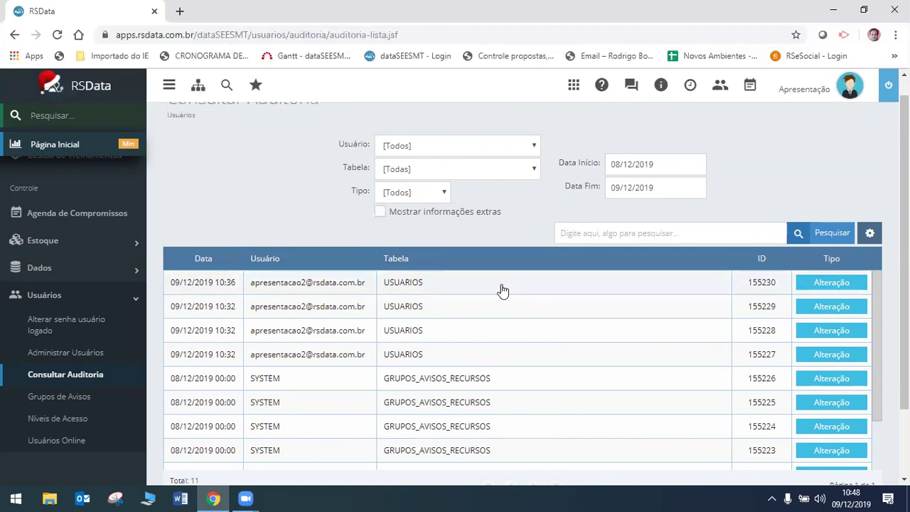
- Open the most recent USUARIOS audit entry, examine its changed and recorded fields, and close the details
{"action": "left_click", "coordinate": [424, 283]}
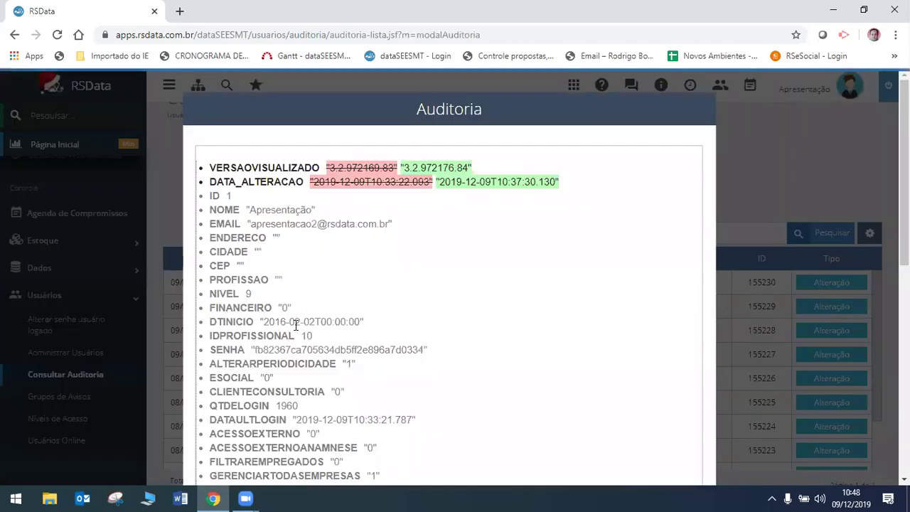
{"action": "scroll", "coordinate": [465, 430], "scroll_direction": "down", "scroll_amount": 5}
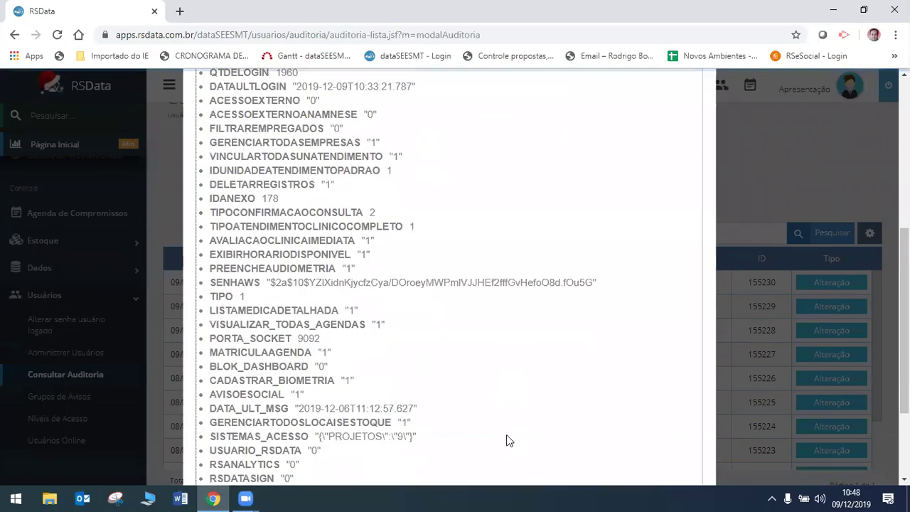
{"action": "scroll", "coordinate": [507, 435], "scroll_direction": "down", "scroll_amount": 2}
{"action": "left_click", "coordinate": [475, 446]}
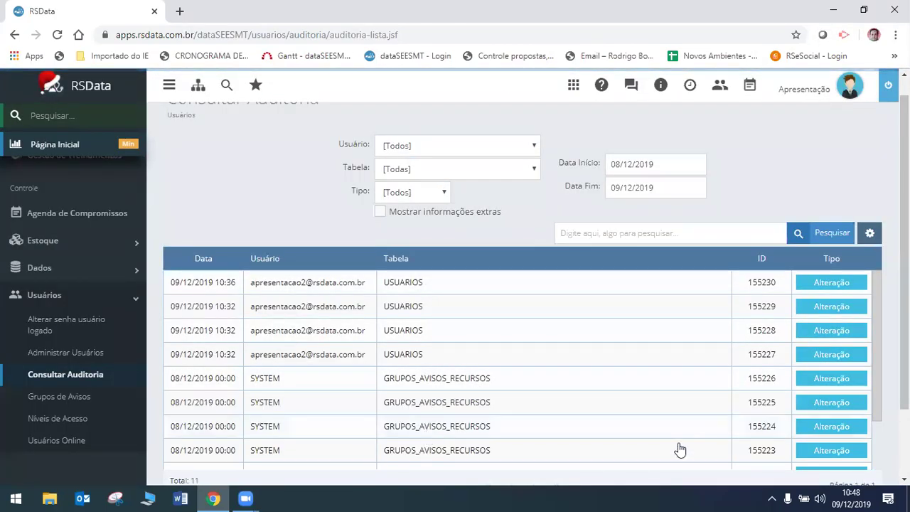
- Review the audit list's records-per-page setting, export formats and selectable columns without exporting
{"action": "left_click", "coordinate": [871, 235]}
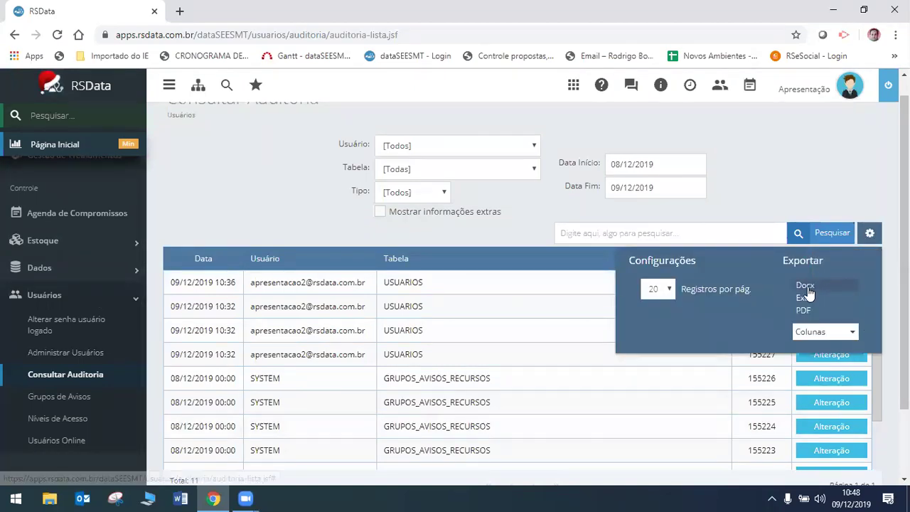
{"action": "left_click", "coordinate": [851, 333]}
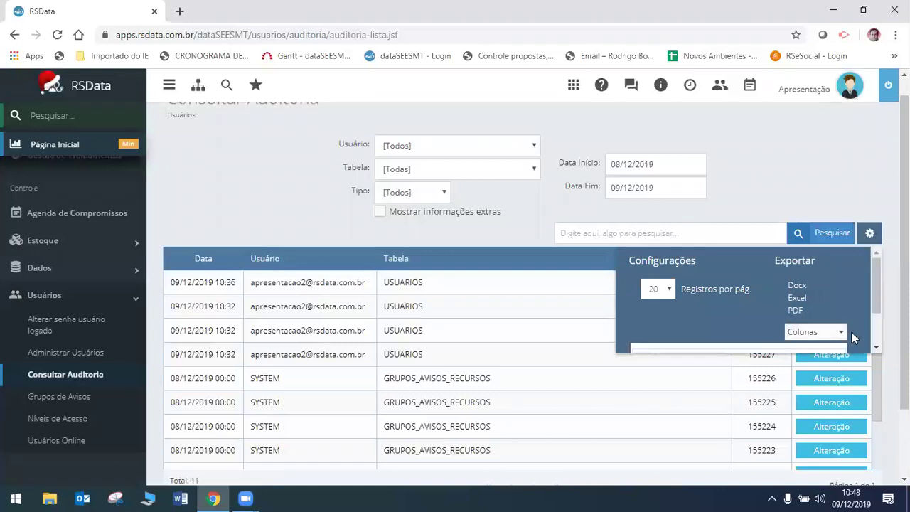
{"action": "scroll", "coordinate": [875, 305], "scroll_direction": "down", "scroll_amount": 2}
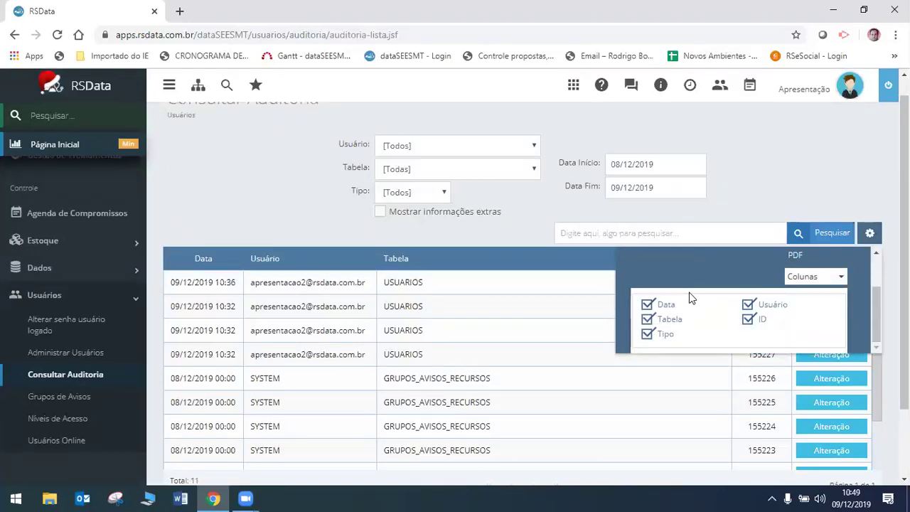
{"action": "left_click", "coordinate": [763, 183]}
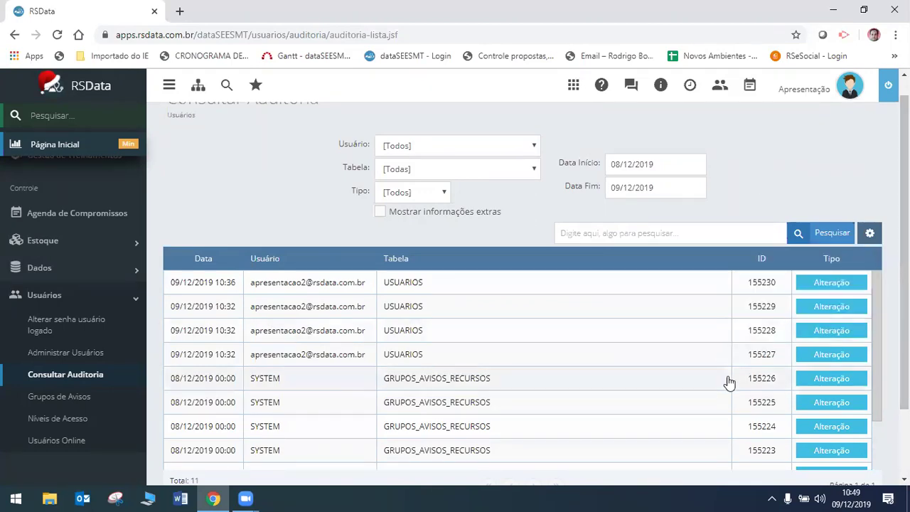
- Open Grupos de Avisos, start a new notice group and review its available Tipo options
{"action": "left_click", "coordinate": [72, 399]}
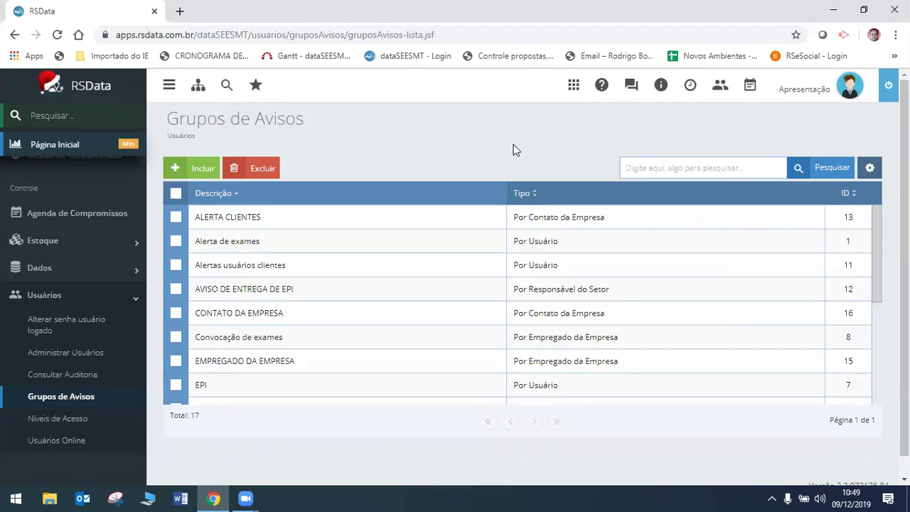
{"action": "left_click", "coordinate": [195, 169]}
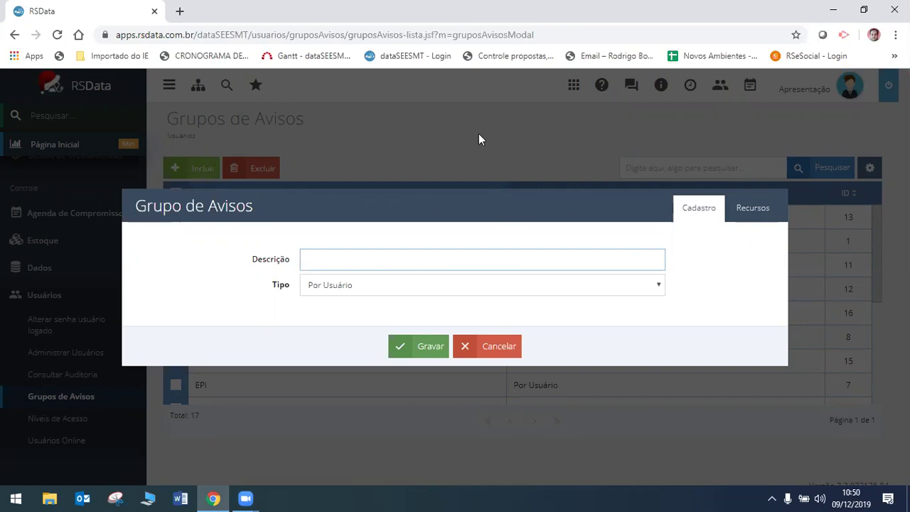
{"action": "left_click", "coordinate": [661, 286]}
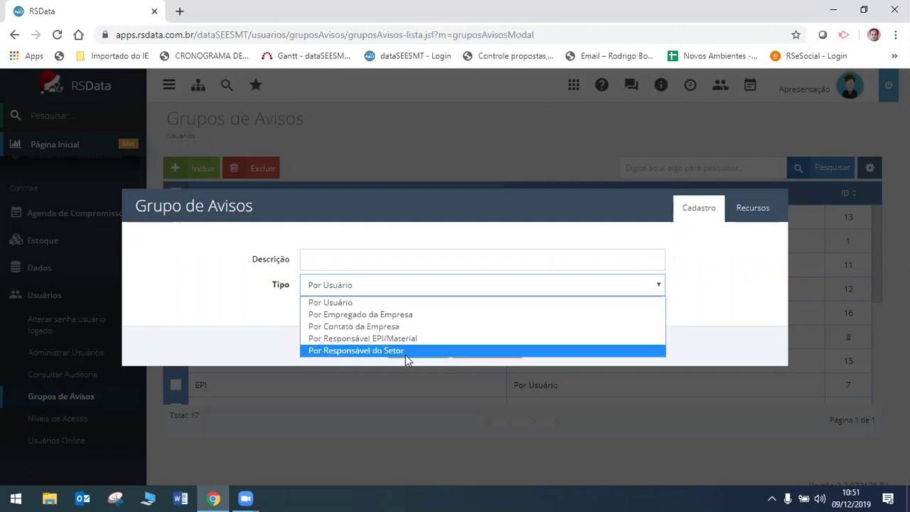
- Enter "ALERTAS SST" as the description of the new notice group, keeping the type Por Usuário
{"action": "left_click", "coordinate": [364, 251]}
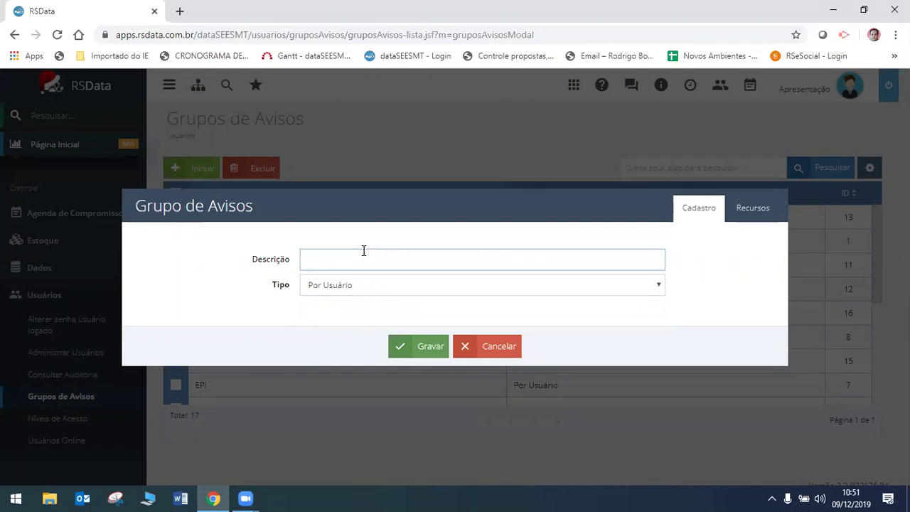
{"action": "type", "text": "ALERTA DES"}
{"action": "key", "text": "BackSpace"}
{"action": "key", "text": "BackSpace"}
{"action": "key", "text": "BackSpace"}
{"action": "key", "text": "BackSpace"}
{"action": "type", "text": "S SEGUTR"}
{"action": "key", "text": "BackSpace"}
{"action": "key", "text": "BackSpace"}
{"action": "key", "text": "BackSpace"}
{"action": "key", "text": "BackSpace"}
{"action": "key", "text": "BackSpace"}
{"action": "type", "text": "SS"}
{"action": "key", "text": "BackSpace"}
{"action": "type", "text": "T"}
- Start adding a resource to the notice group and choose Vencimento de validade de documento LTCAT
{"action": "left_click", "coordinate": [762, 212]}
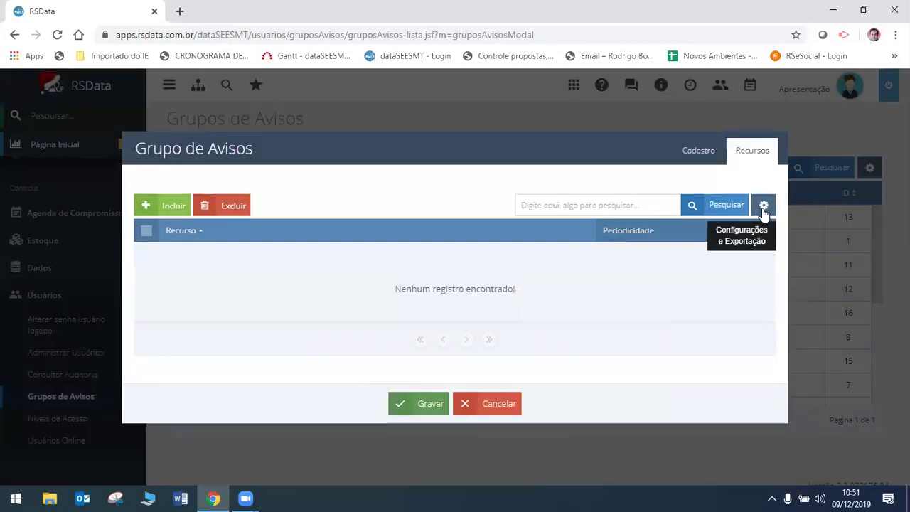
{"action": "left_click", "coordinate": [157, 204]}
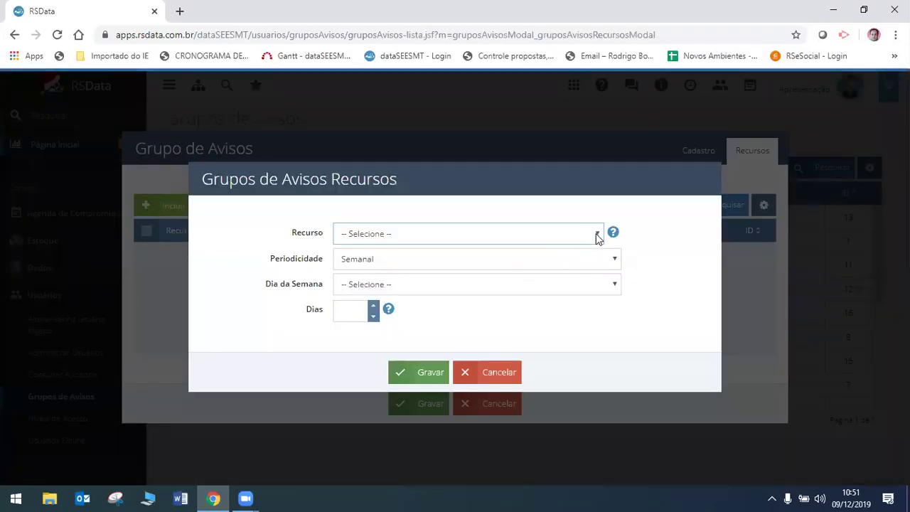
{"action": "left_click", "coordinate": [598, 237]}
{"action": "left_click_drag", "start_coordinate": [597, 269], "coordinate": [595, 362]}
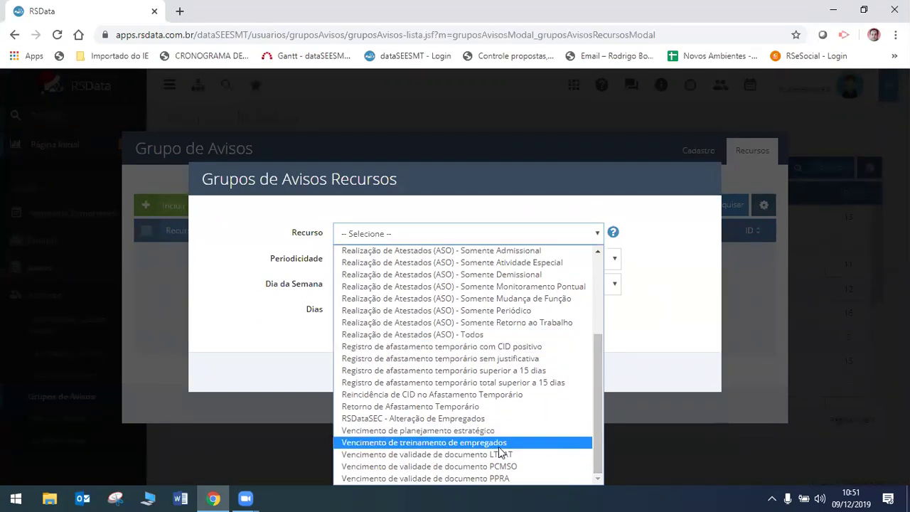
{"action": "left_click", "coordinate": [459, 458]}
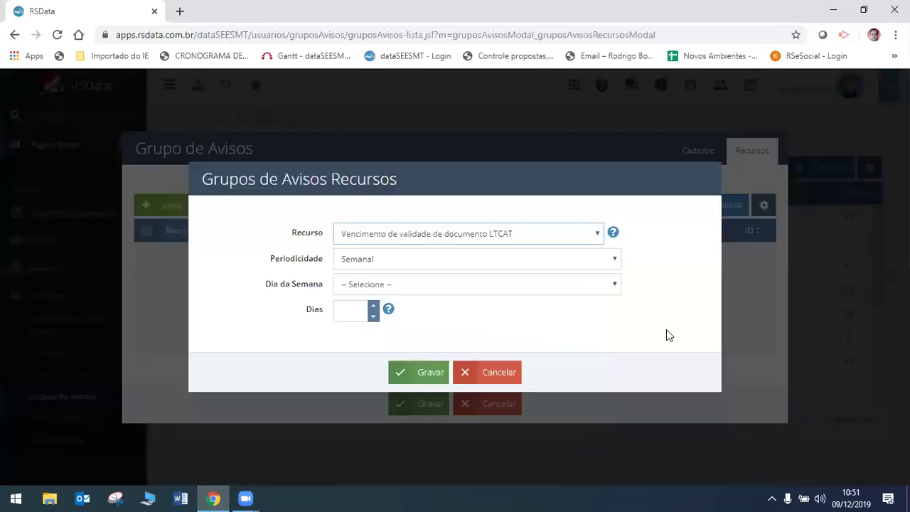
- Try the Mensal and Semanal periodicities for the LTCAT resource and review the weekday choices
{"action": "left_click", "coordinate": [615, 261]}
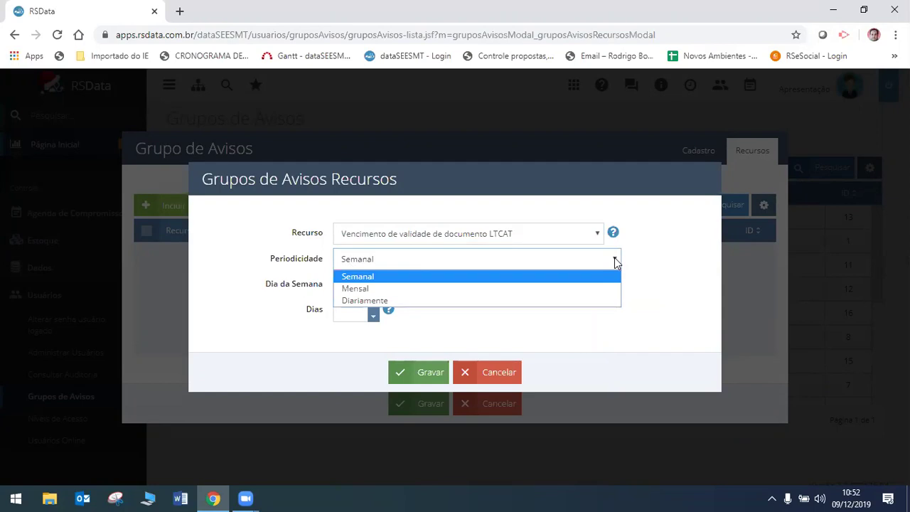
{"action": "left_click", "coordinate": [490, 288]}
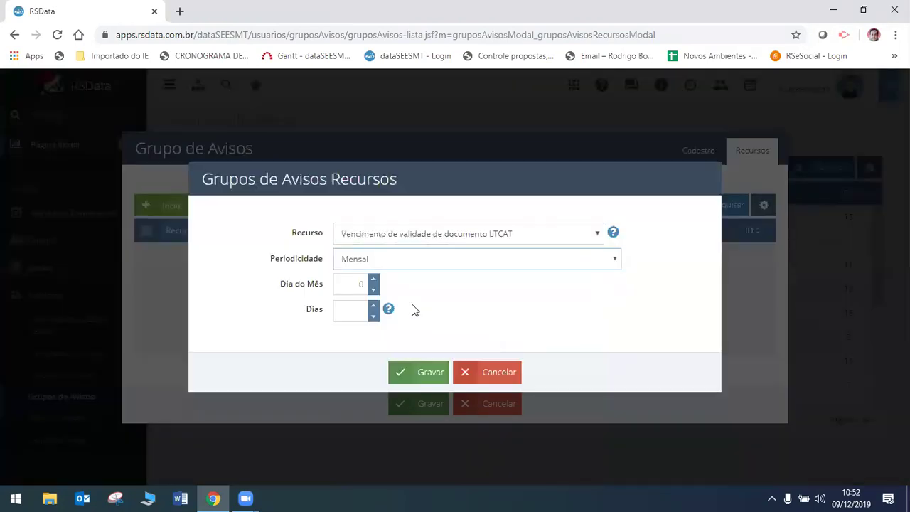
{"action": "left_click", "coordinate": [411, 262]}
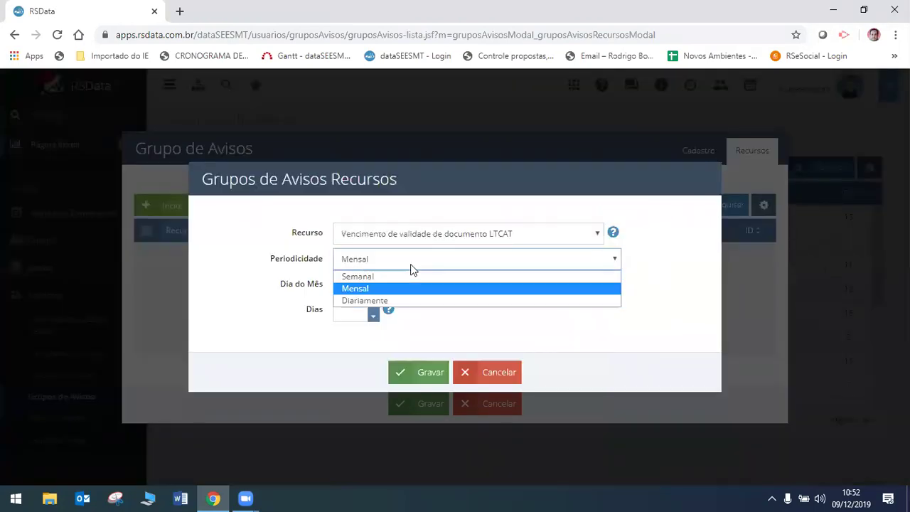
{"action": "left_click", "coordinate": [392, 275]}
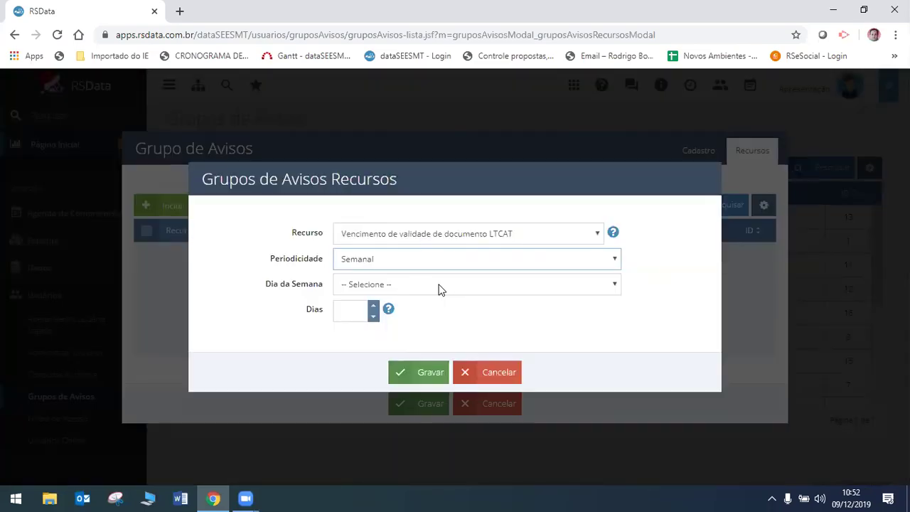
{"action": "left_click", "coordinate": [438, 285]}
{"action": "left_click", "coordinate": [439, 284]}
- Set the LTCAT resource's periodicity to Diariamente with 15 in Dias
{"action": "left_click", "coordinate": [531, 264]}
{"action": "left_click", "coordinate": [387, 302]}
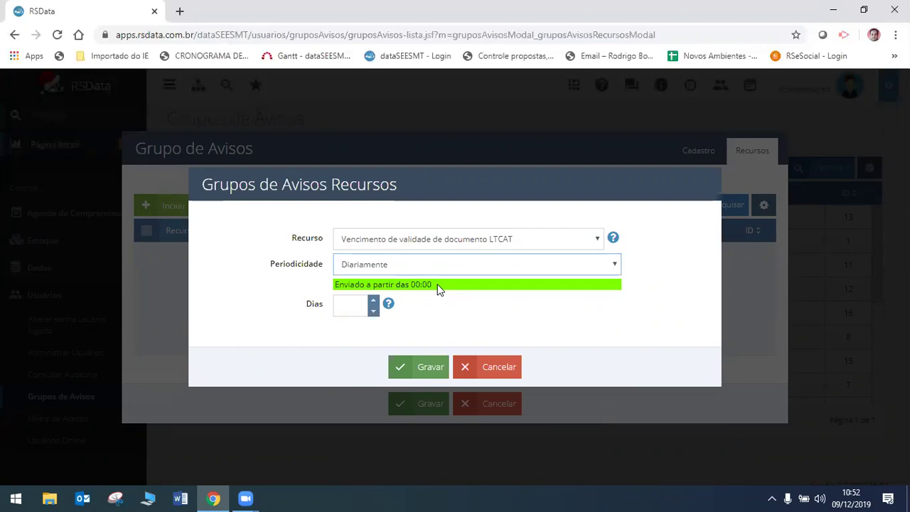
{"action": "left_click", "coordinate": [351, 306]}
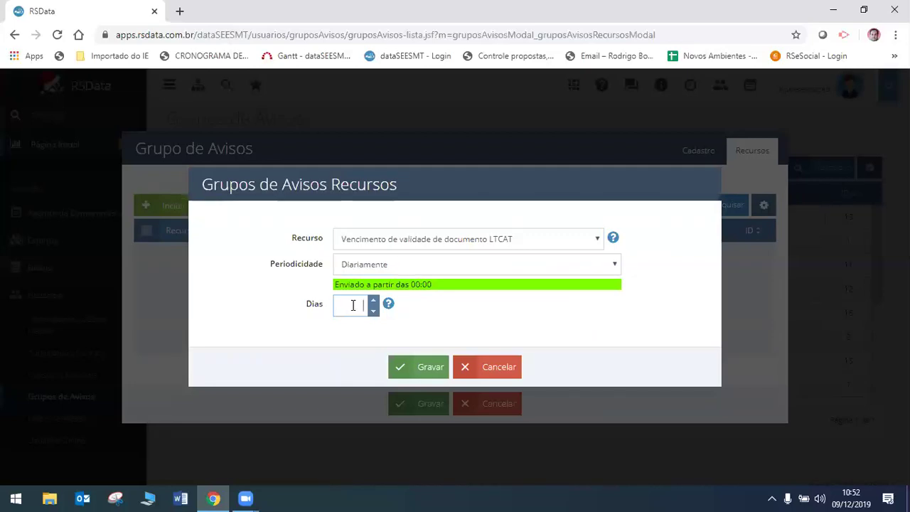
{"action": "type", "text": "15"}
- Set the LTCAT resource's periodicity to Mensal on day 2 of the month, with 30 in Dias
{"action": "left_click", "coordinate": [389, 267]}
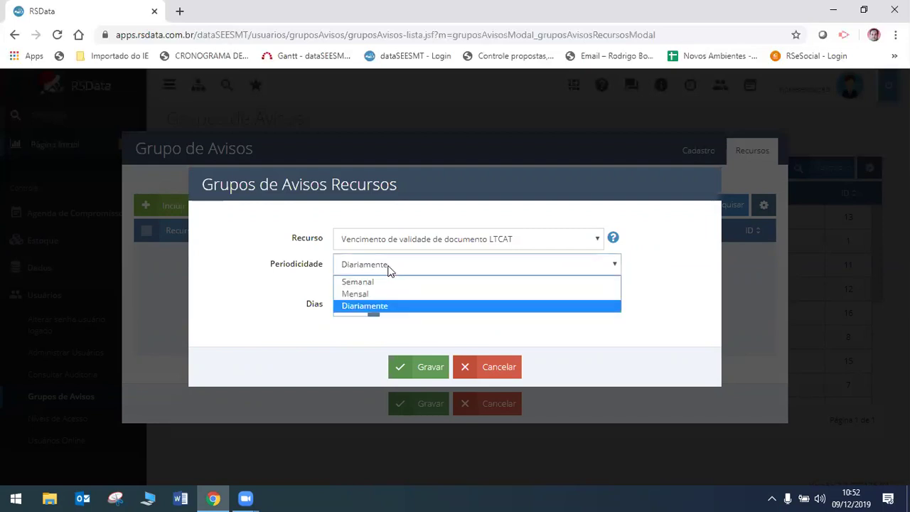
{"action": "left_click", "coordinate": [374, 294]}
{"action": "left_click", "coordinate": [359, 284]}
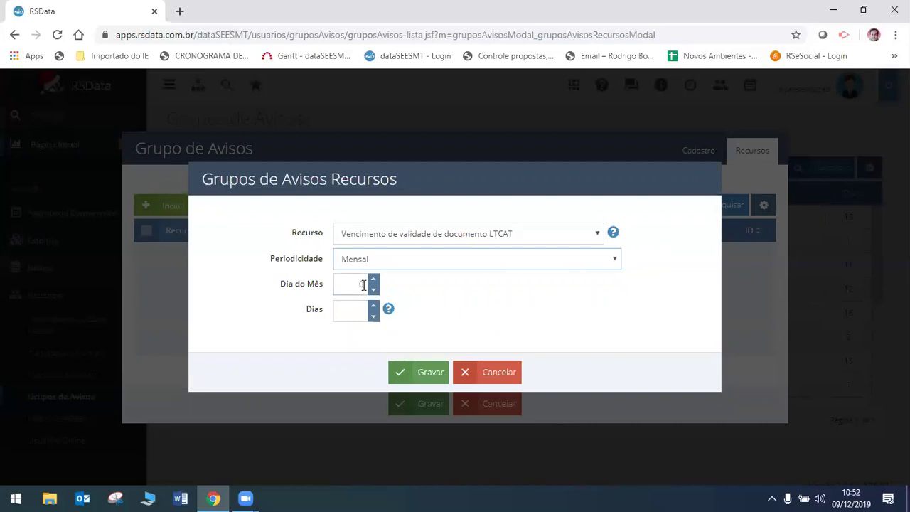
{"action": "type", "text": "2"}
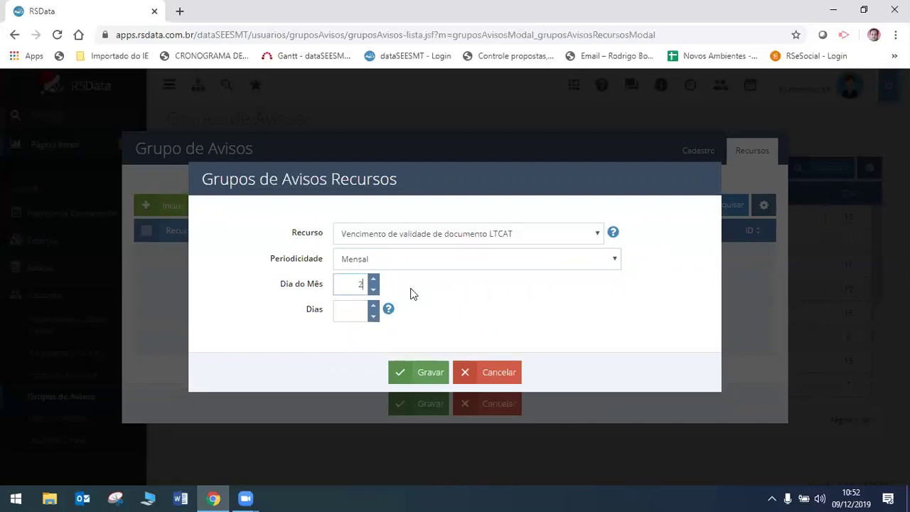
{"action": "left_click", "coordinate": [353, 319]}
{"action": "type", "text": "30"}
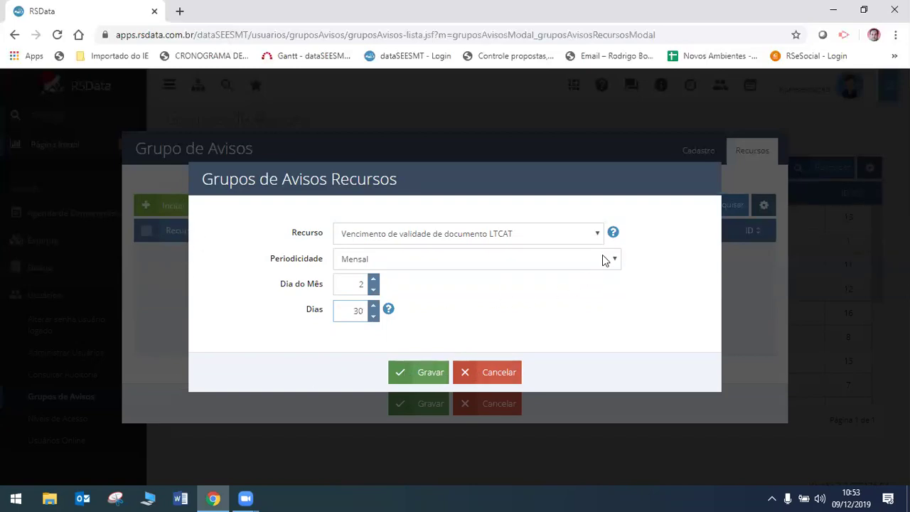
- Review the other Recurso options, and discard both the resource and the new notice group without saving
{"action": "left_click", "coordinate": [600, 233]}
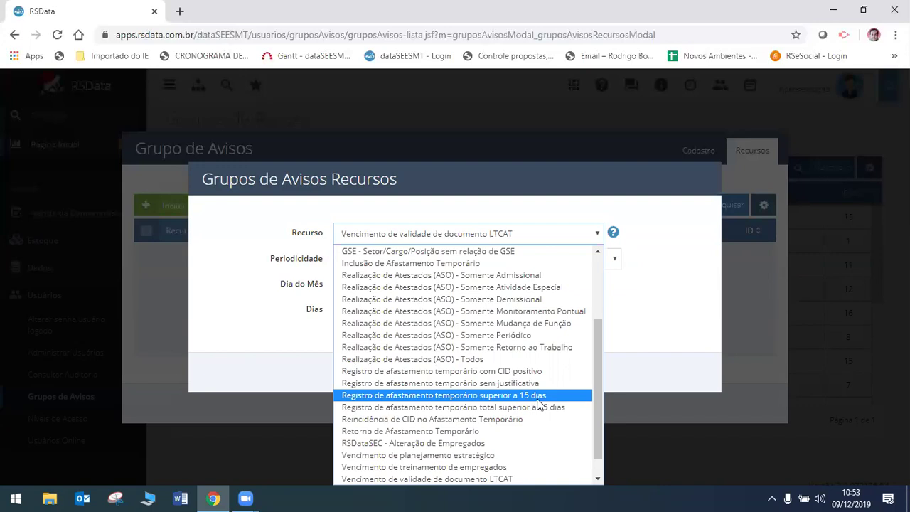
{"action": "left_click", "coordinate": [632, 371]}
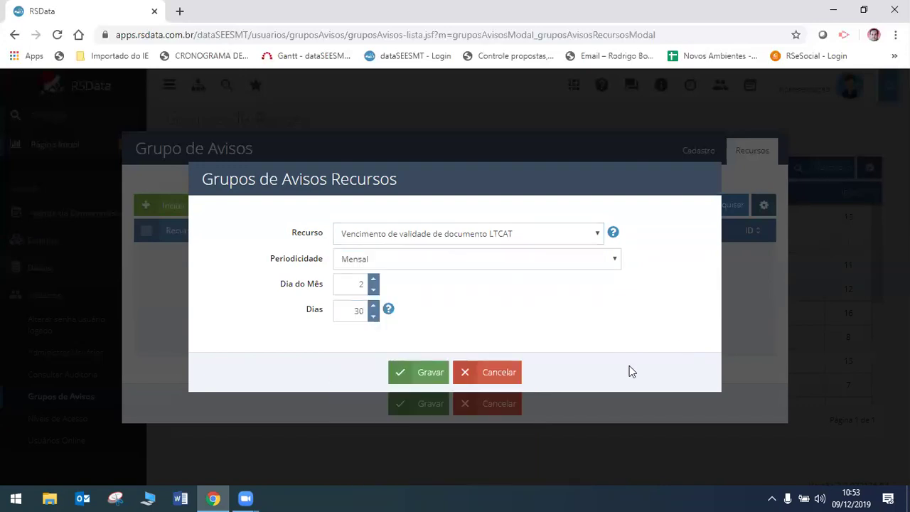
{"action": "left_click", "coordinate": [499, 373]}
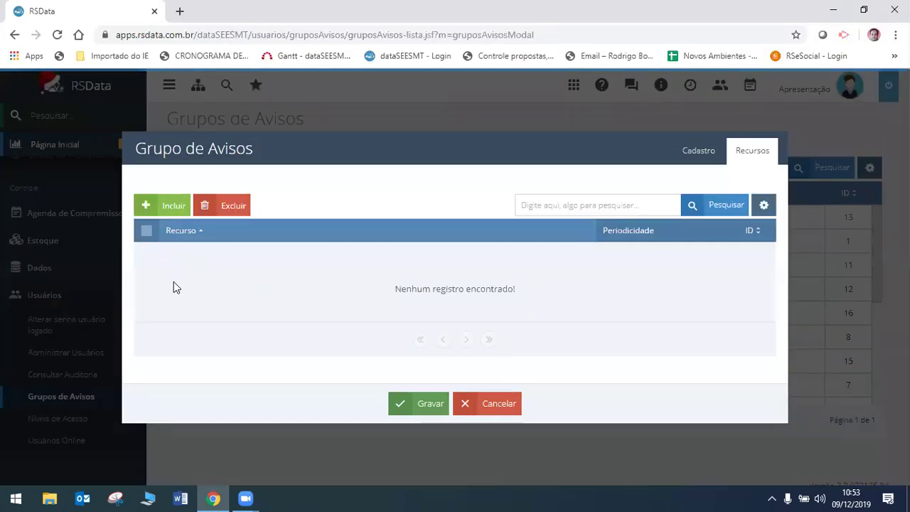
{"action": "left_click", "coordinate": [498, 403]}
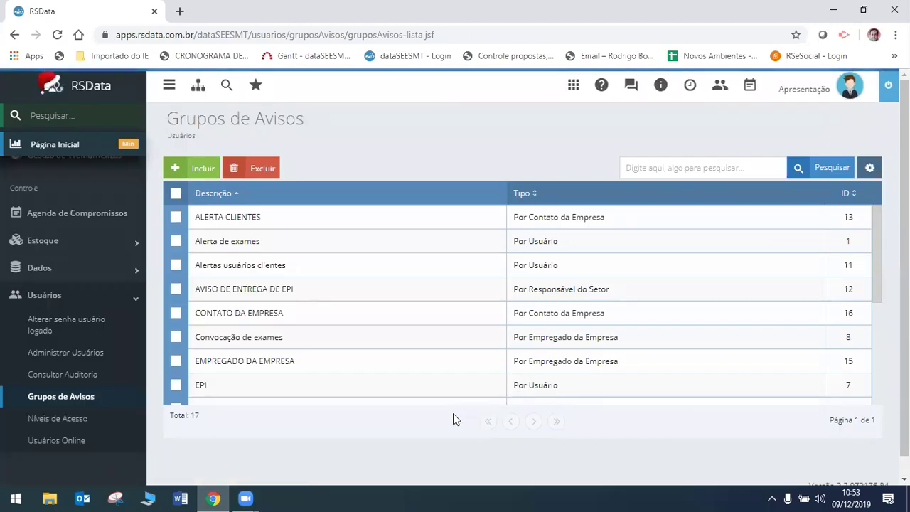
- Open the registration record of the presentation user account in Administrar Usuários
{"action": "left_click", "coordinate": [45, 359]}
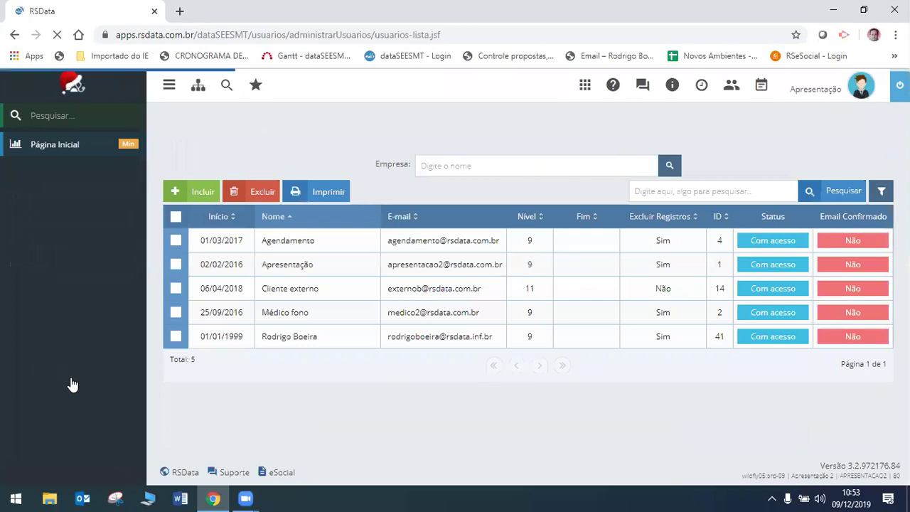
{"action": "left_click", "coordinate": [340, 267]}
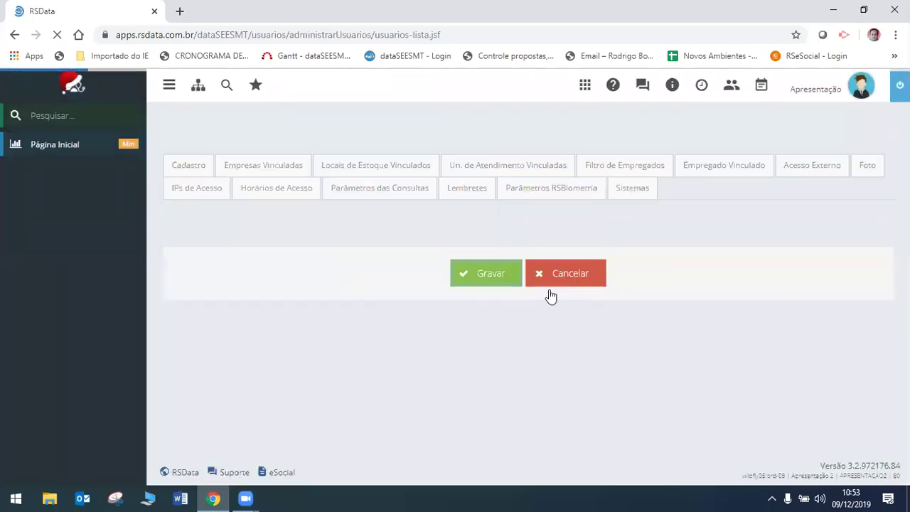
{"action": "left_click", "coordinate": [765, 294]}
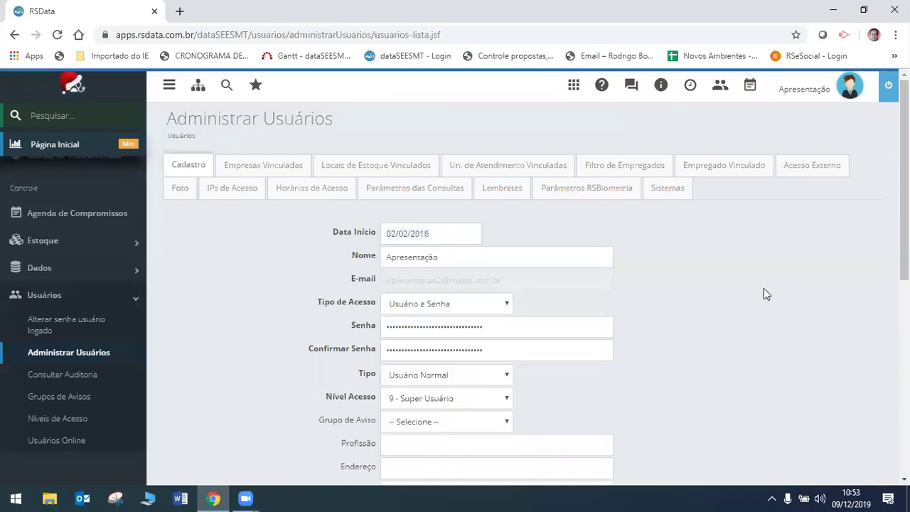
- Try the GERAL SST option as the presentation account's Grupo de Aviso, and leave the record without saving
{"action": "scroll", "coordinate": [713, 344], "scroll_direction": "down", "scroll_amount": 2}
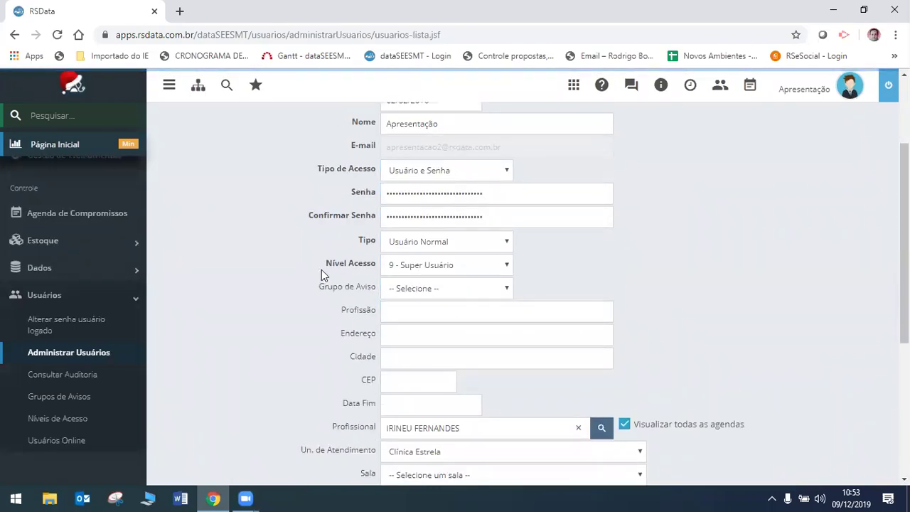
{"action": "left_click", "coordinate": [507, 290]}
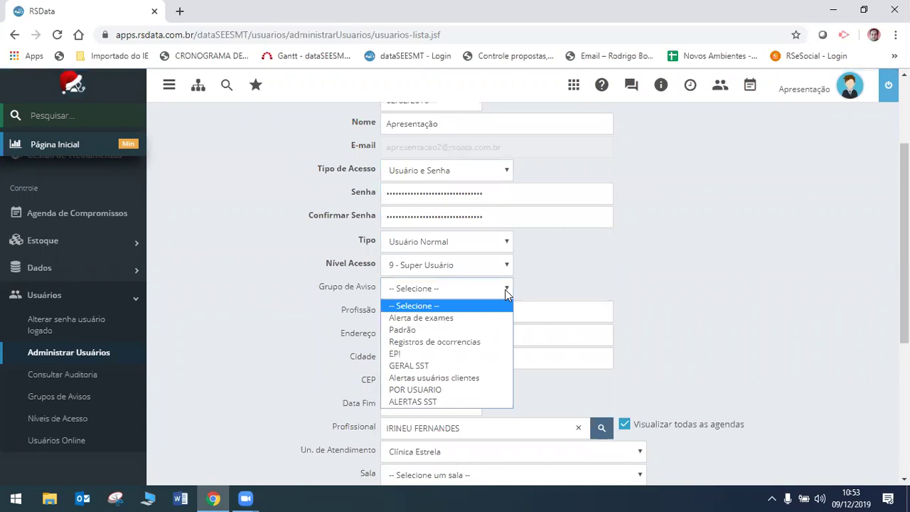
{"action": "left_click", "coordinate": [459, 366]}
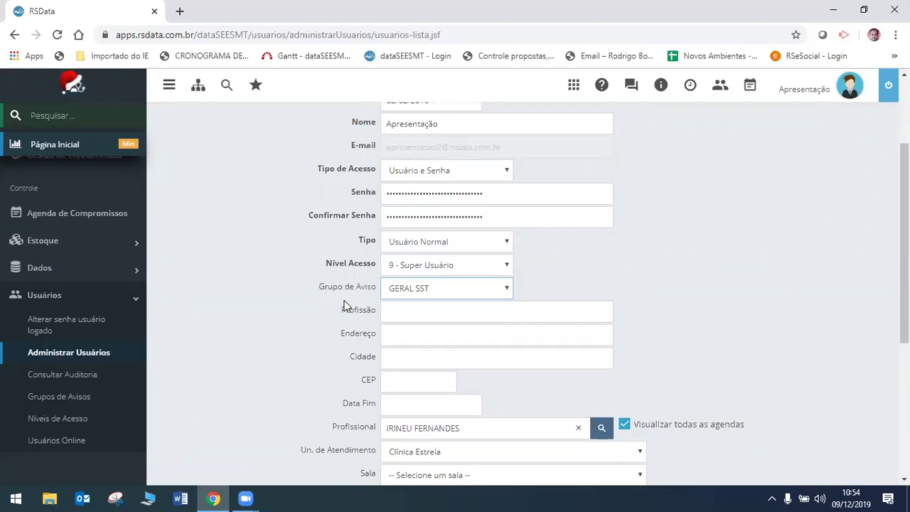
{"action": "scroll", "coordinate": [581, 294], "scroll_direction": "down", "scroll_amount": 4}
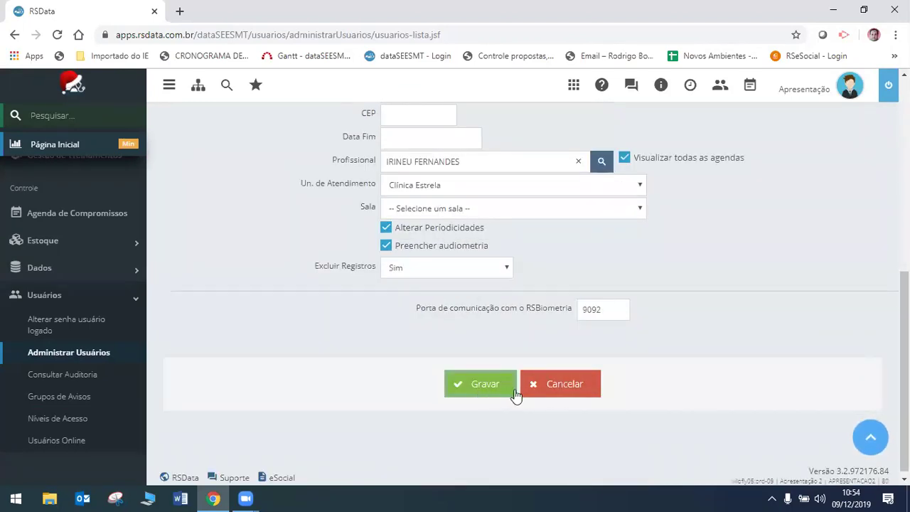
{"action": "left_click", "coordinate": [544, 399]}
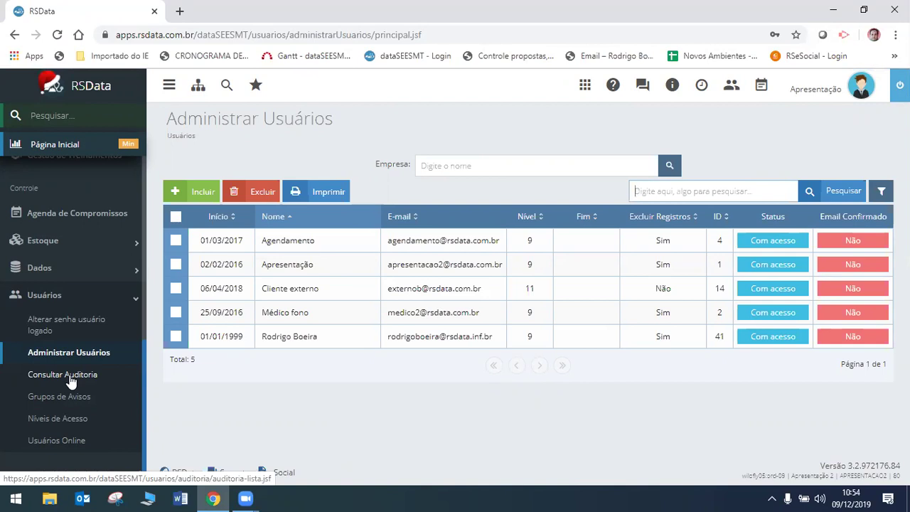
- Look over the Grupos de Avisos list, and open the Cliente externo record in Níveis de Acesso
{"action": "left_click", "coordinate": [66, 402]}
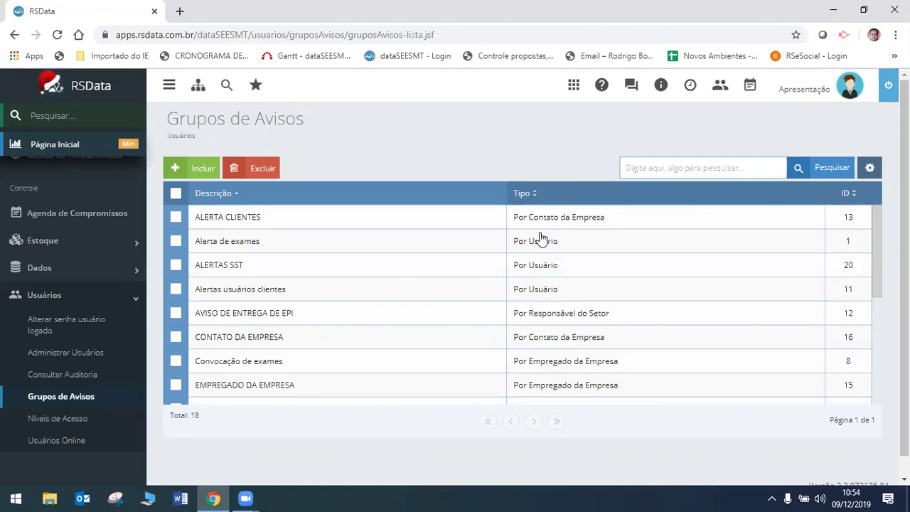
{"action": "left_click", "coordinate": [81, 422]}
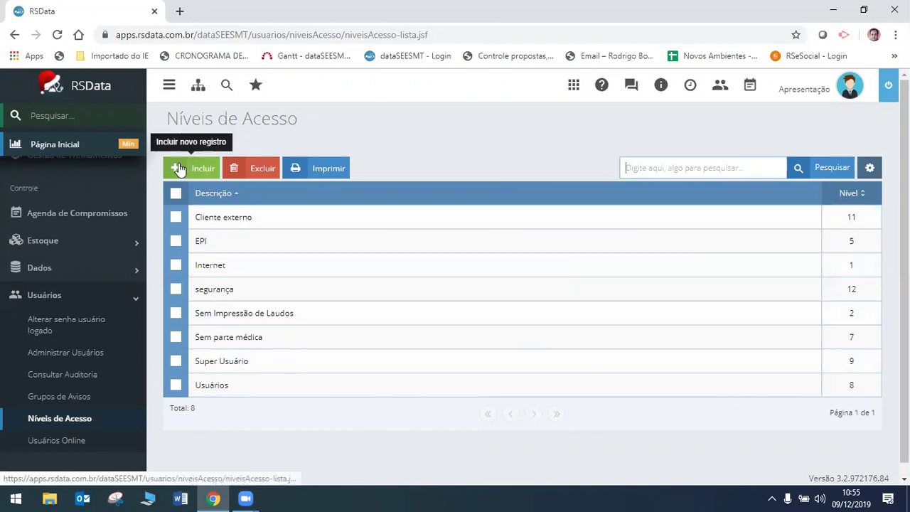
{"action": "left_click", "coordinate": [229, 224]}
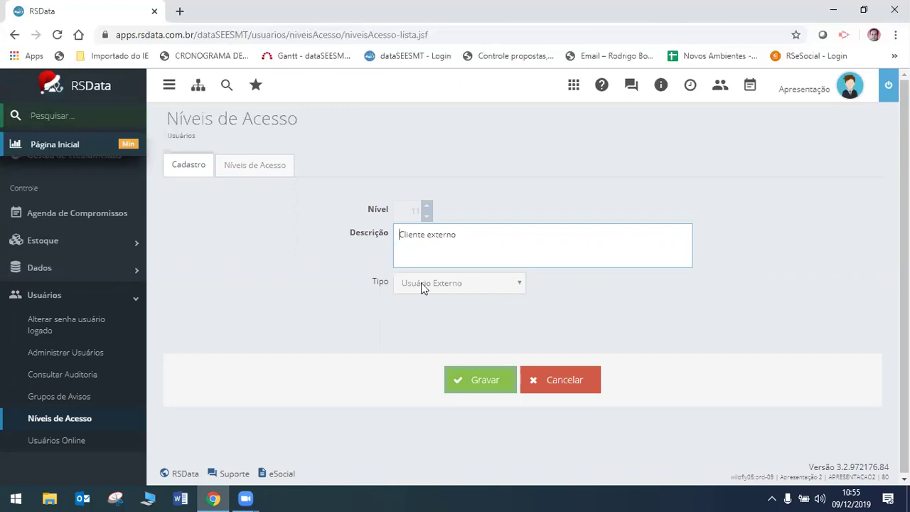
- Examine the resource permissions of the Cliente externo access level, and close the record without saving
{"action": "left_click", "coordinate": [247, 163]}
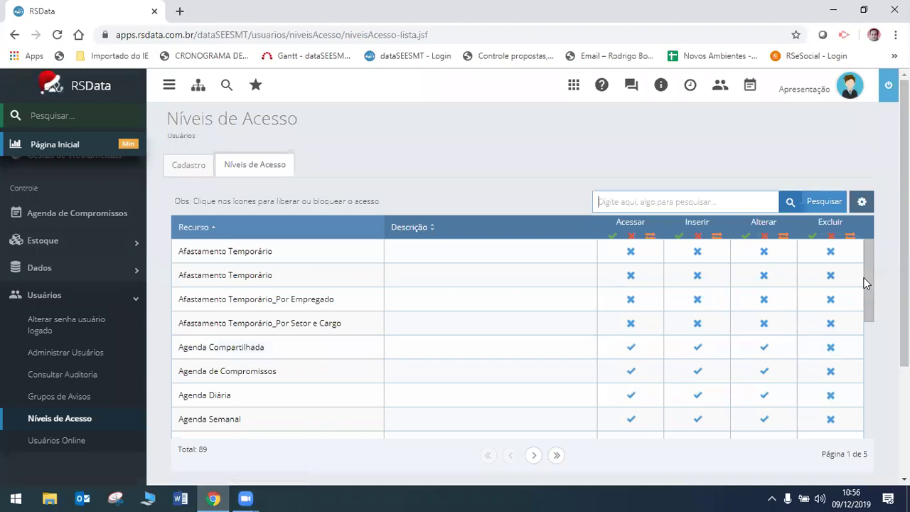
{"action": "left_click_drag", "start_coordinate": [868, 284], "coordinate": [868, 362]}
{"action": "scroll", "coordinate": [462, 332], "scroll_direction": "down", "scroll_amount": 3}
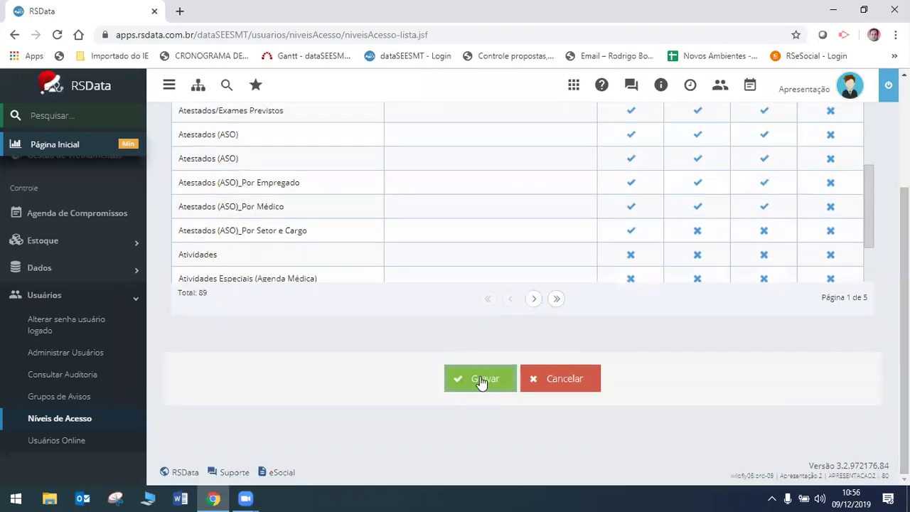
{"action": "scroll", "coordinate": [455, 289], "scroll_direction": "up", "scroll_amount": 3}
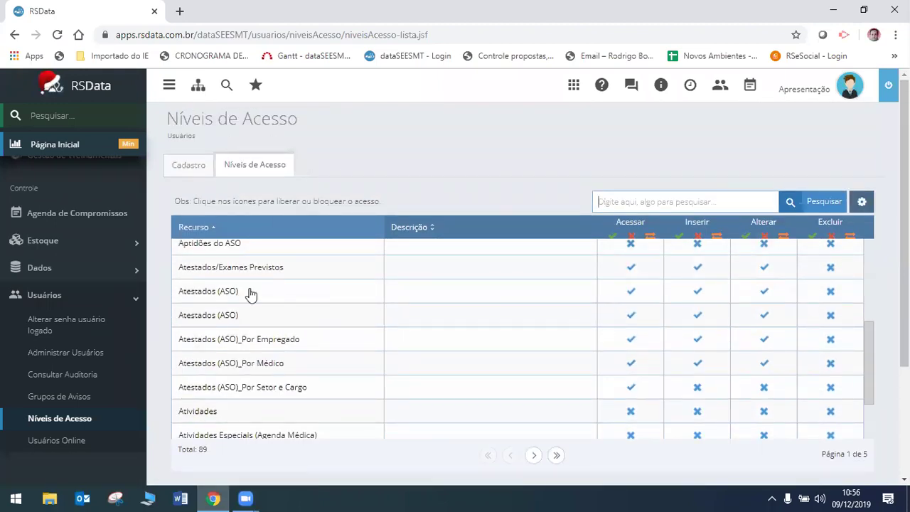
{"action": "scroll", "coordinate": [264, 393], "scroll_direction": "down", "scroll_amount": 3}
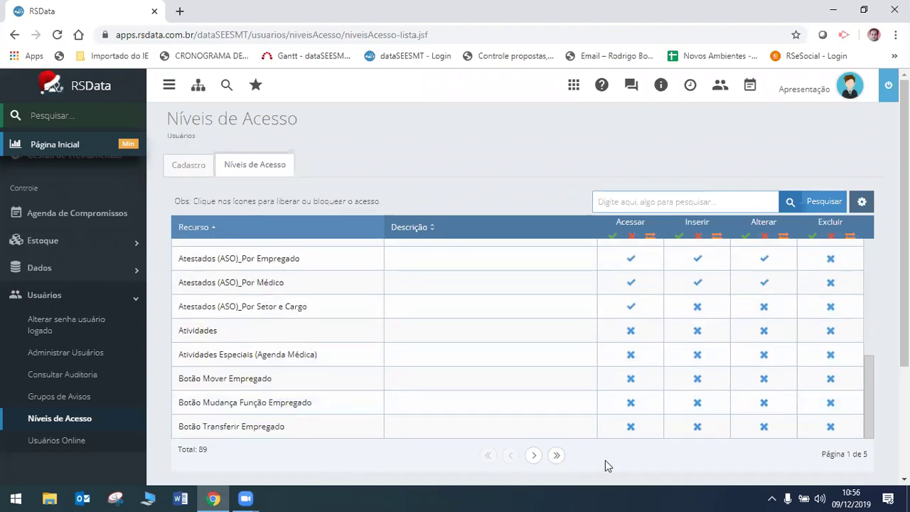
{"action": "scroll", "coordinate": [749, 441], "scroll_direction": "down", "scroll_amount": 3}
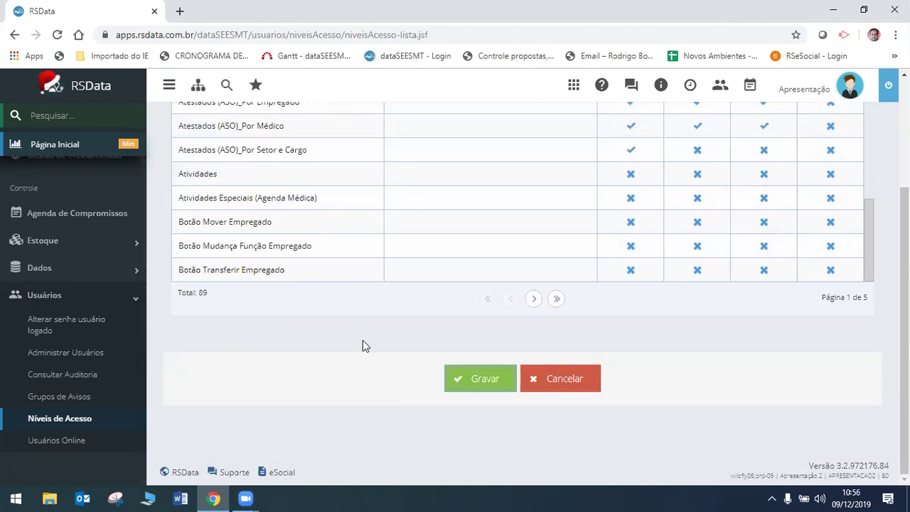
{"action": "left_click", "coordinate": [541, 380]}
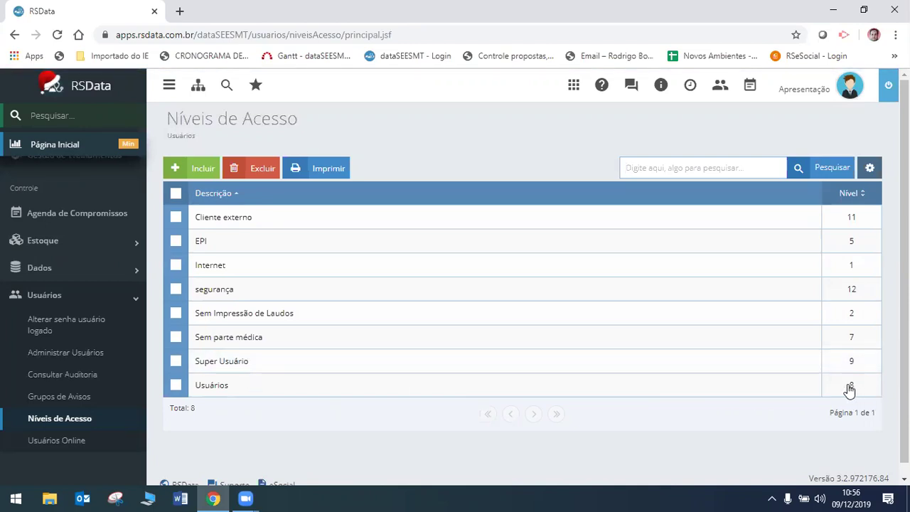
- Open the resource permissions of the Usuários access level, and block Acessar for the Administrar Usuários resource
{"action": "left_click", "coordinate": [212, 392]}
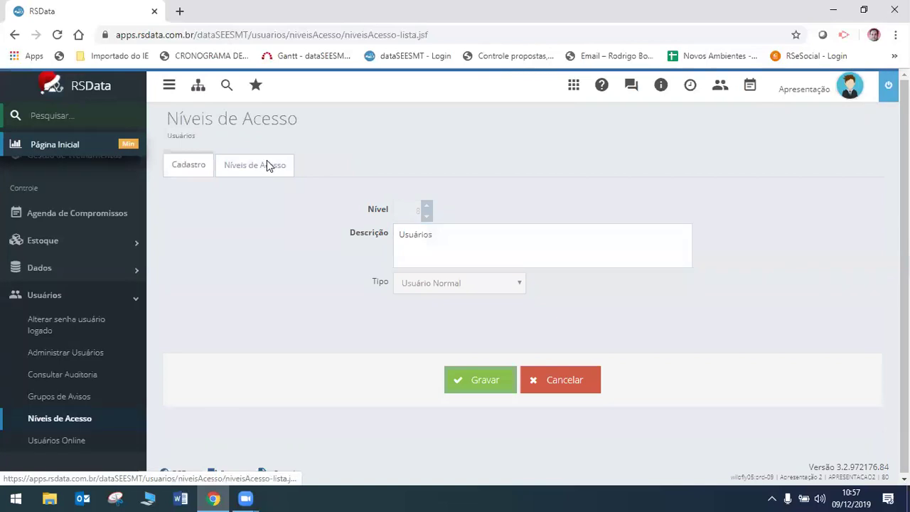
{"action": "left_click", "coordinate": [267, 164]}
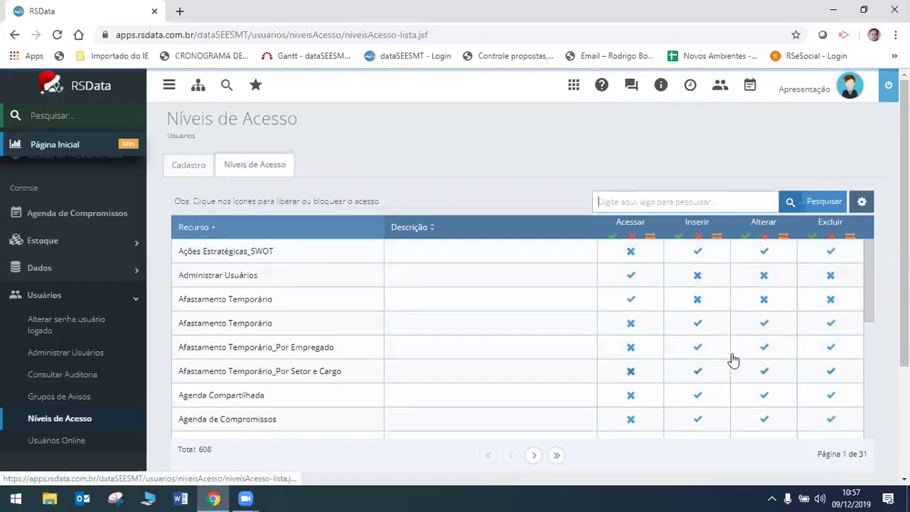
{"action": "scroll", "coordinate": [690, 372], "scroll_direction": "down", "scroll_amount": 2}
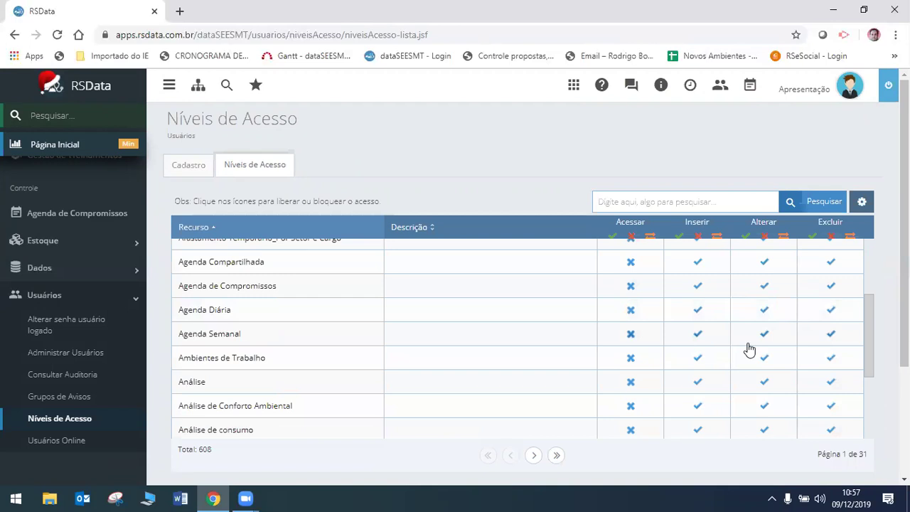
{"action": "scroll", "coordinate": [749, 348], "scroll_direction": "up", "scroll_amount": 2}
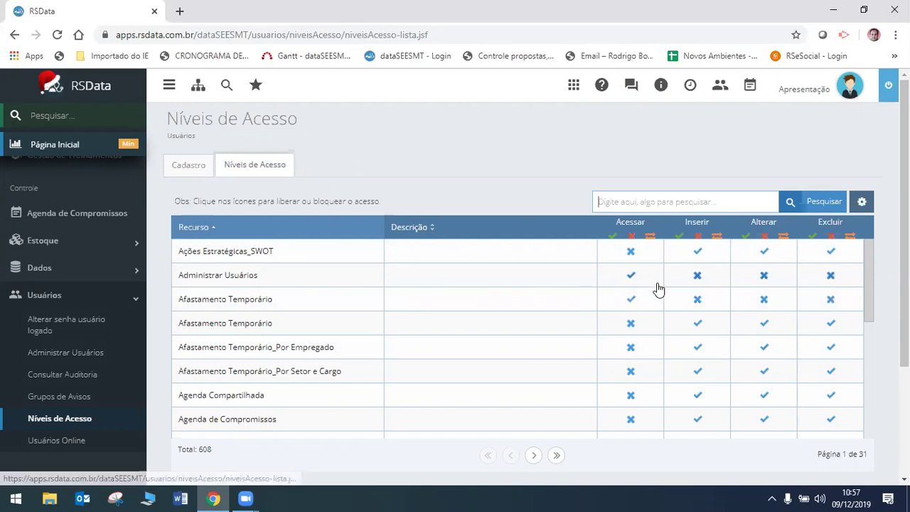
{"action": "left_click", "coordinate": [631, 278]}
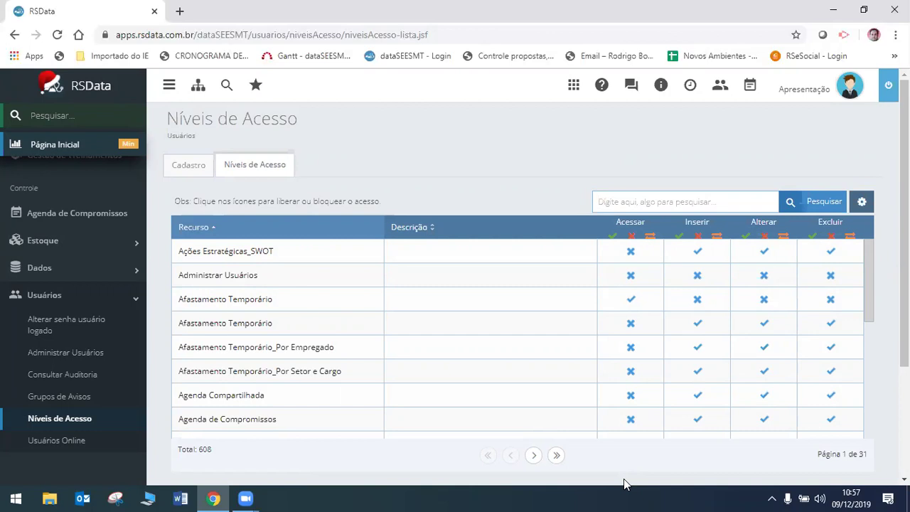
{"action": "scroll", "coordinate": [609, 352], "scroll_direction": "down", "scroll_amount": 4}
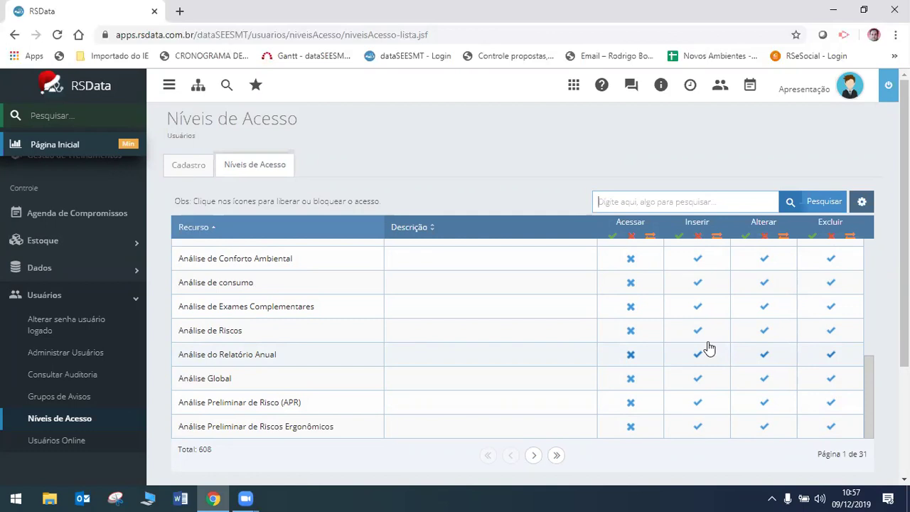
{"action": "scroll", "coordinate": [522, 284], "scroll_direction": "down", "scroll_amount": 2}
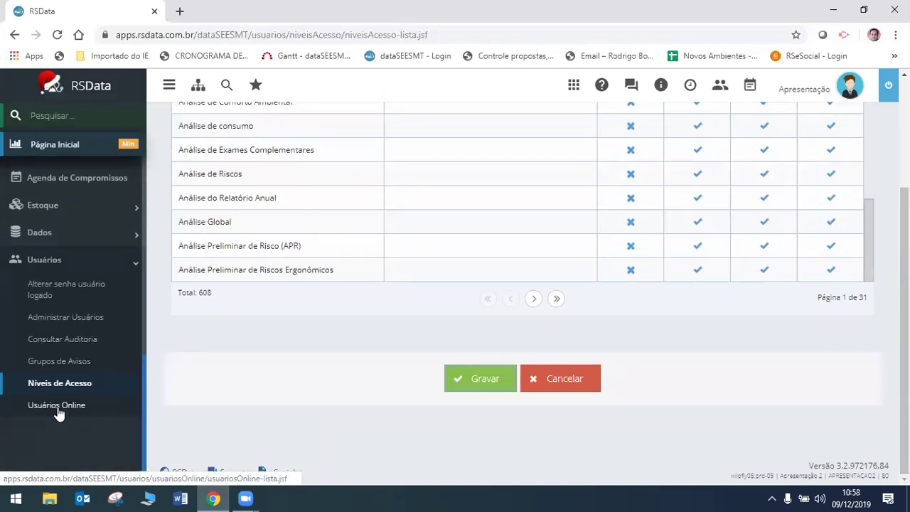
- Check the Usuários Online list, and return to the Página Inicial
{"action": "left_click", "coordinate": [58, 409]}
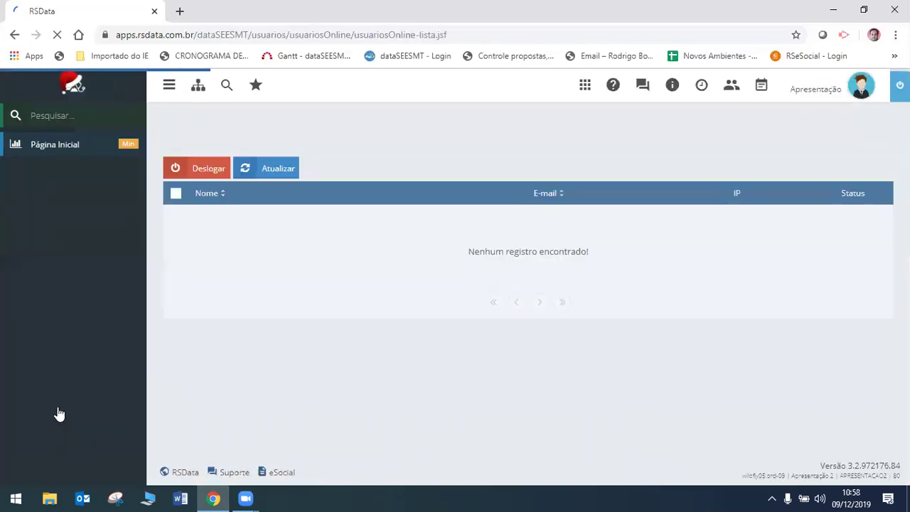
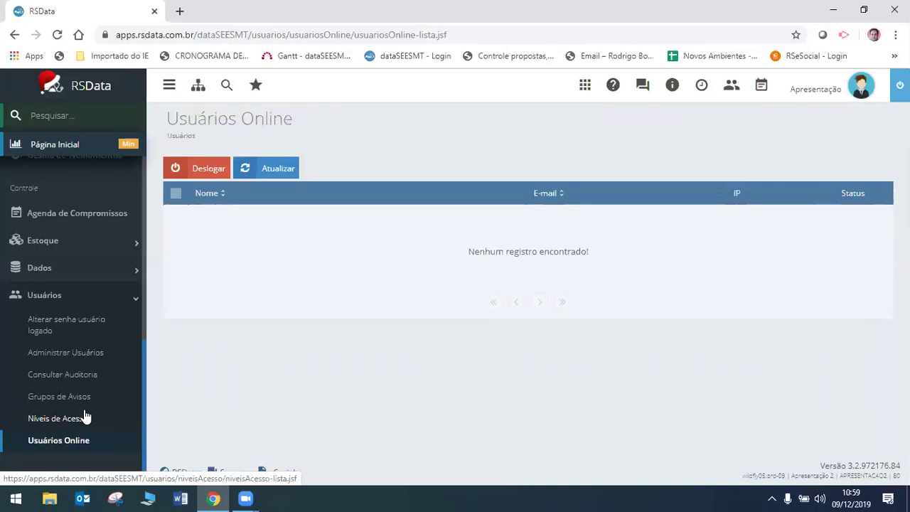
{"action": "left_click", "coordinate": [48, 292]}
{"action": "scroll", "coordinate": [120, 292], "scroll_direction": "up", "scroll_amount": 5}
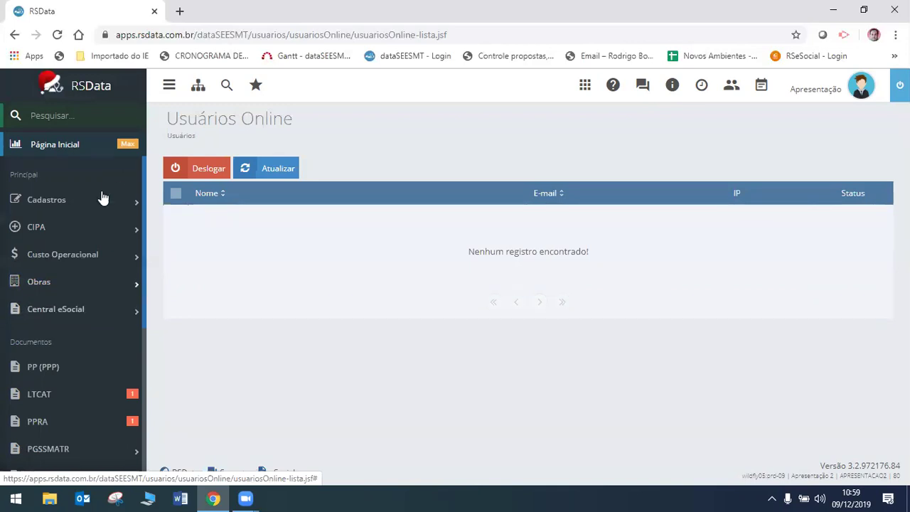
{"action": "left_click", "coordinate": [64, 149]}
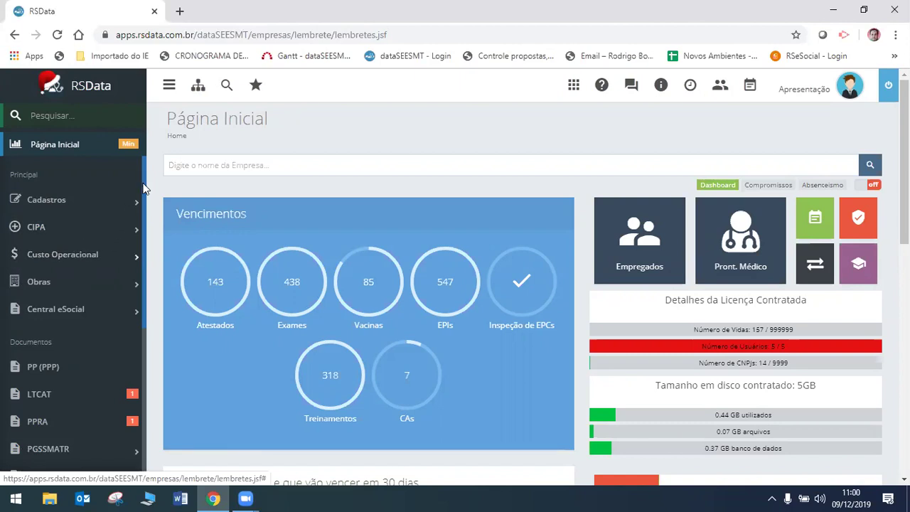
- Open the Importar Dados page of Importação de Empresas in the Dados section
{"action": "left_click_drag", "start_coordinate": [146, 192], "coordinate": [151, 397]}
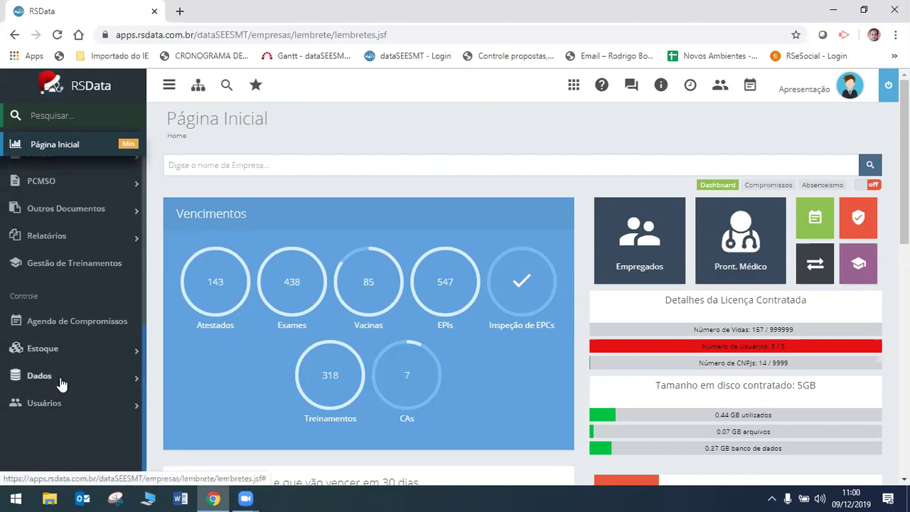
{"action": "left_click", "coordinate": [39, 377]}
{"action": "scroll", "coordinate": [114, 398], "scroll_direction": "down", "scroll_amount": 3}
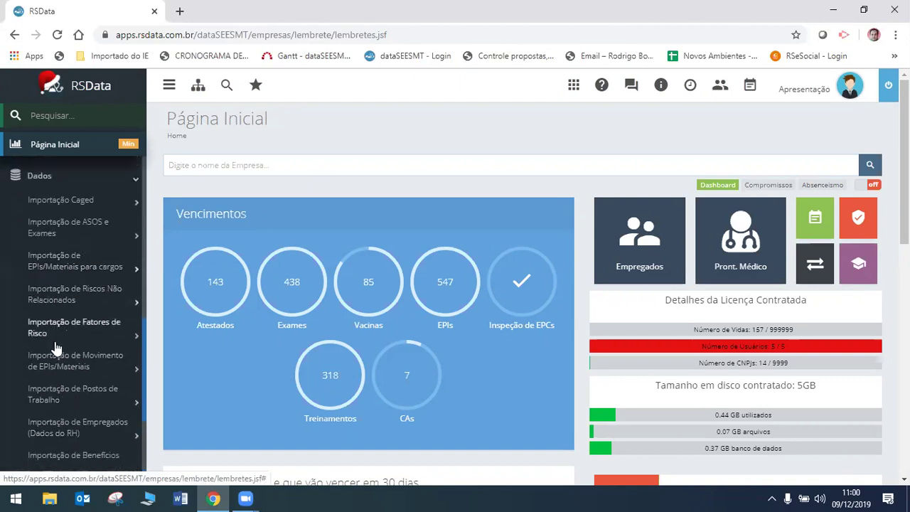
{"action": "scroll", "coordinate": [57, 370], "scroll_direction": "down", "scroll_amount": 3}
{"action": "scroll", "coordinate": [53, 371], "scroll_direction": "down", "scroll_amount": 3}
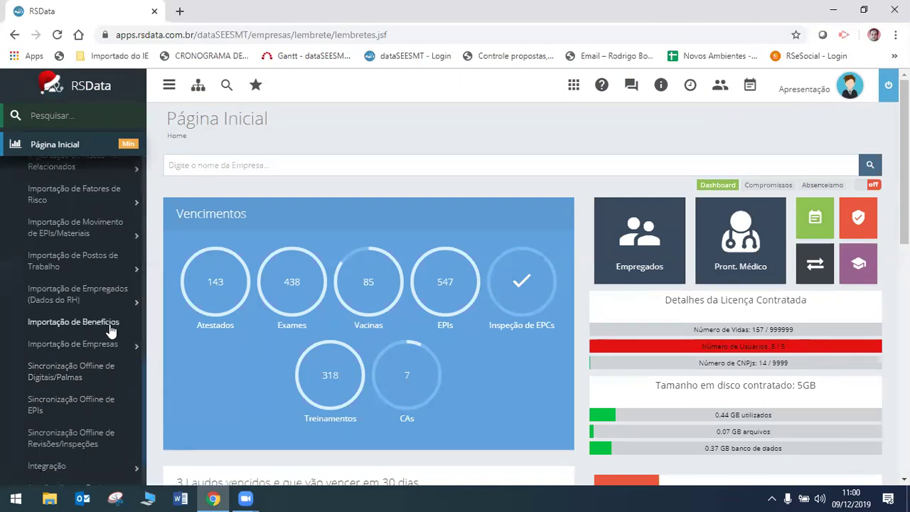
{"action": "left_click", "coordinate": [88, 346]}
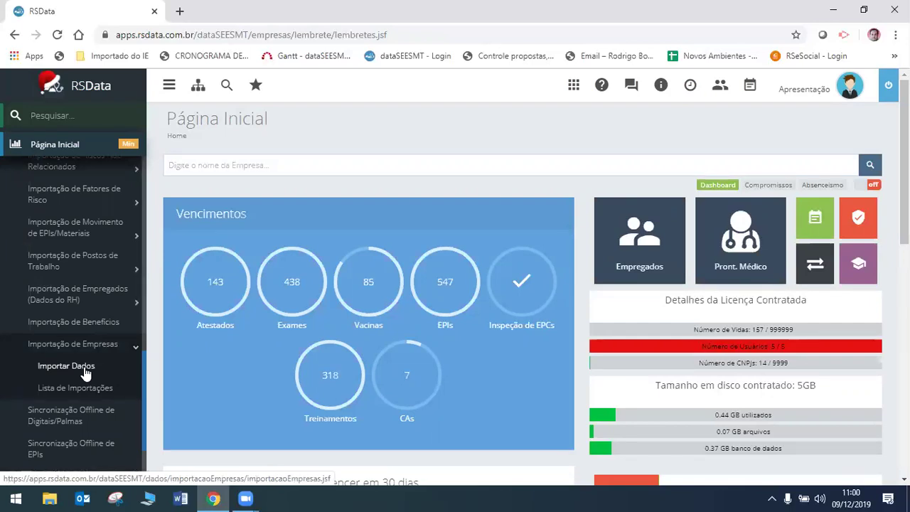
{"action": "left_click", "coordinate": [85, 368]}
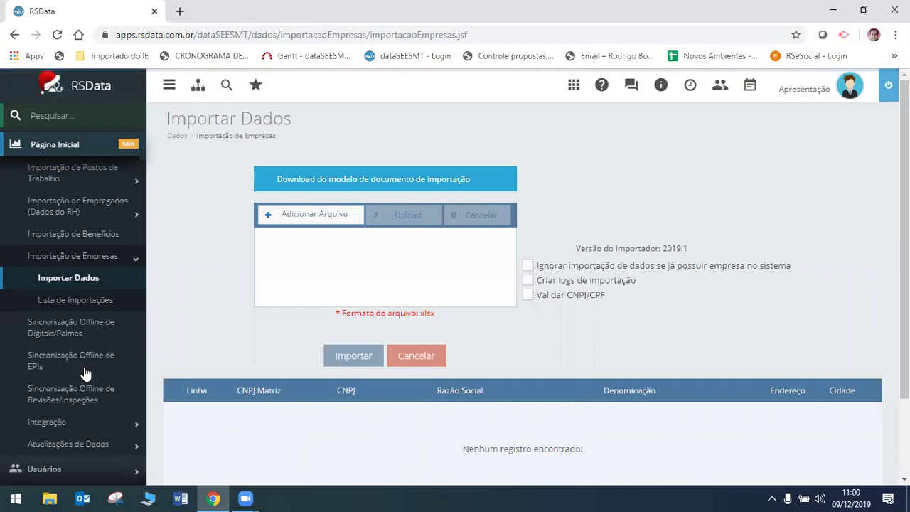
- Download the company import template as empresas.xlsx, and open it in Excel maximized with editing enabled
{"action": "scroll", "coordinate": [85, 342], "scroll_direction": "up", "scroll_amount": 3}
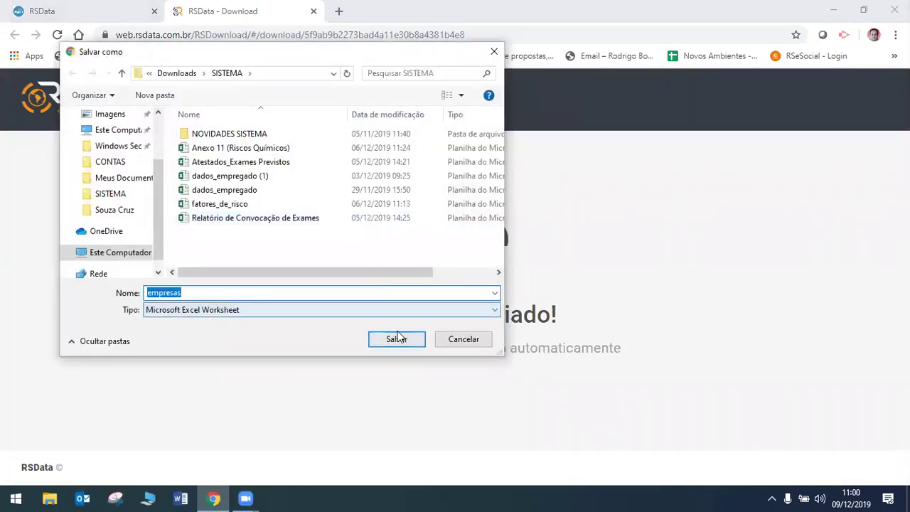
{"action": "left_click", "coordinate": [397, 340]}
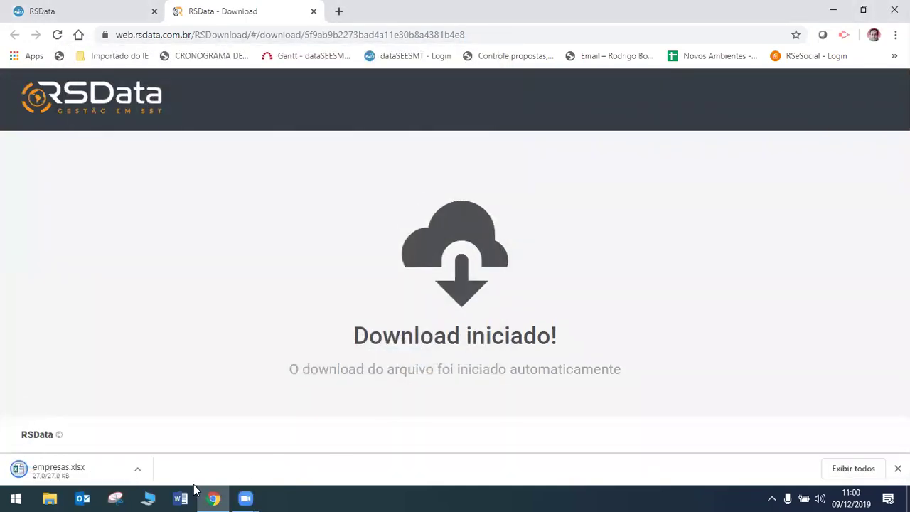
{"action": "left_click", "coordinate": [68, 463]}
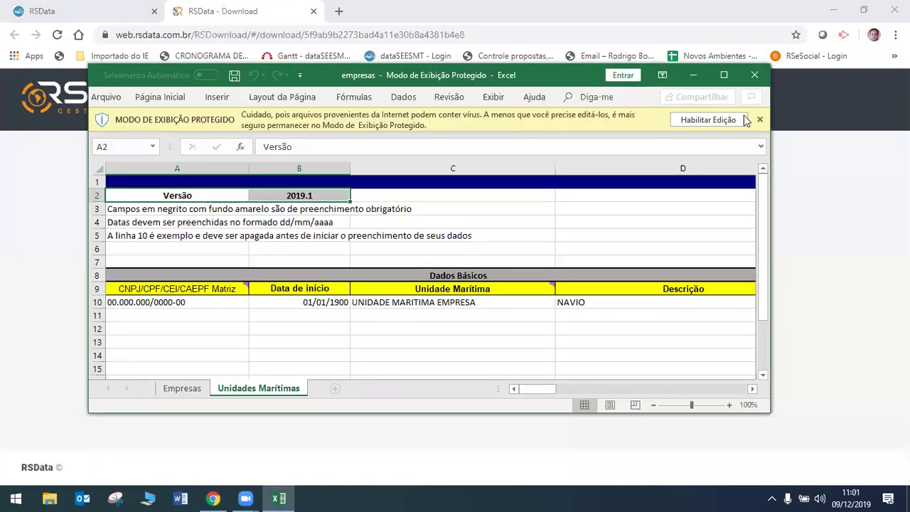
{"action": "left_click", "coordinate": [725, 121]}
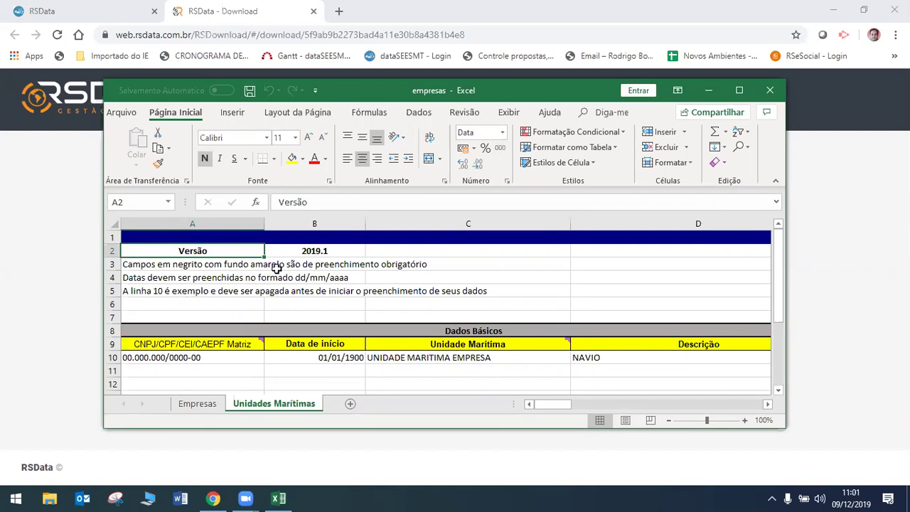
{"action": "left_click", "coordinate": [739, 91]}
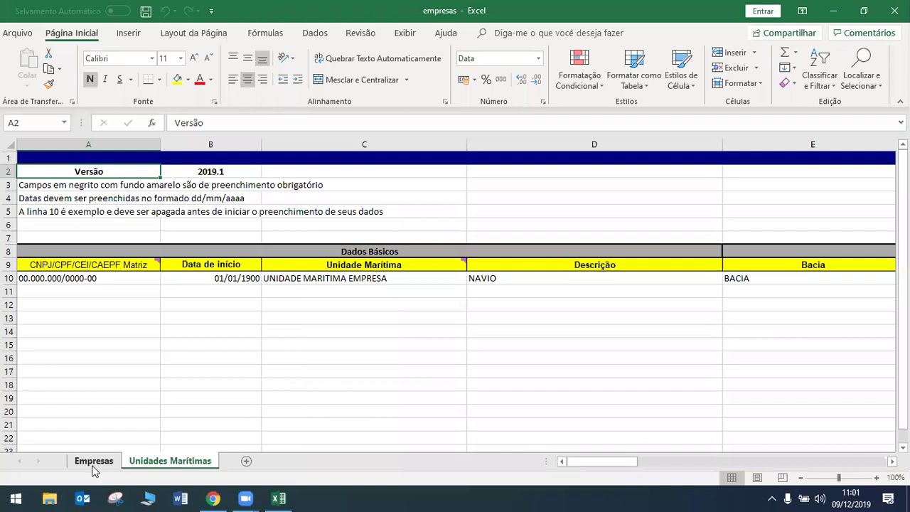
- Examine the Empresas sheet's column headings and the example data in row 10, from CNPJ/CPF/CEI Matriz through Inscrição Estadual
{"action": "left_click", "coordinate": [94, 468]}
{"action": "left_click", "coordinate": [398, 184]}
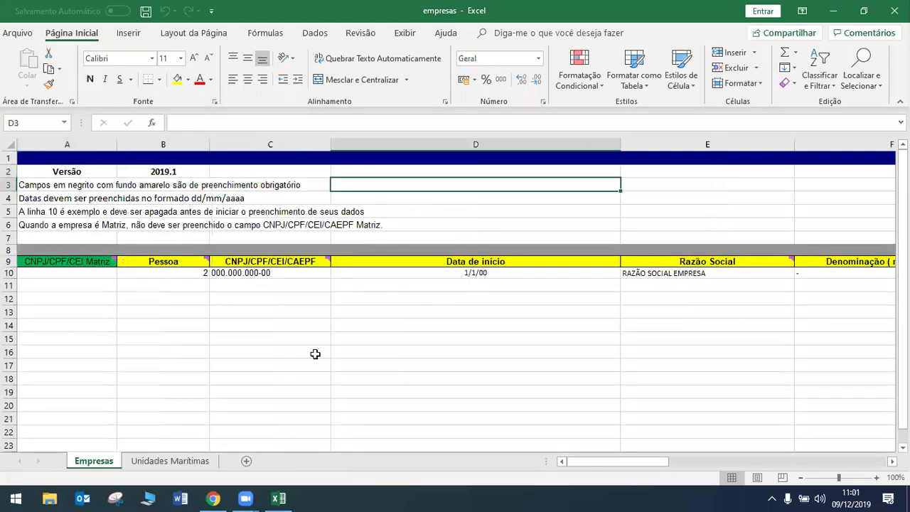
{"action": "left_click", "coordinate": [90, 277]}
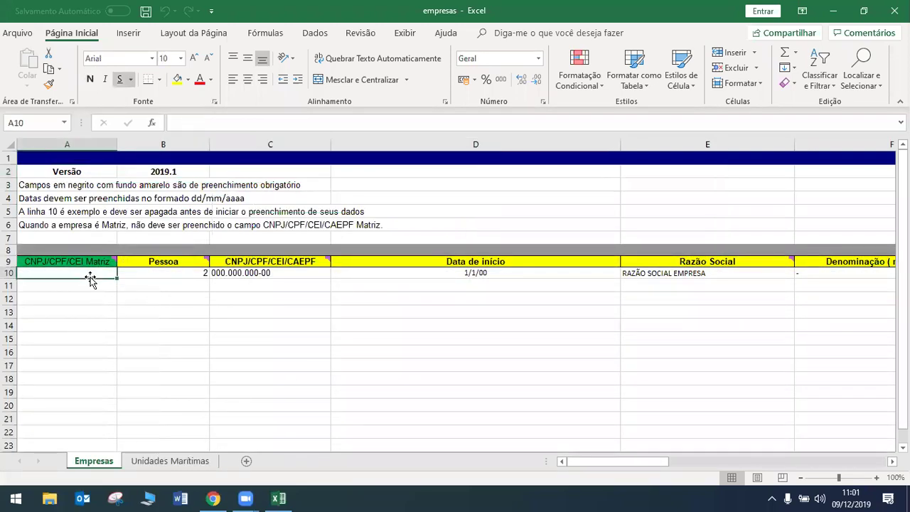
{"action": "left_click", "coordinate": [249, 283]}
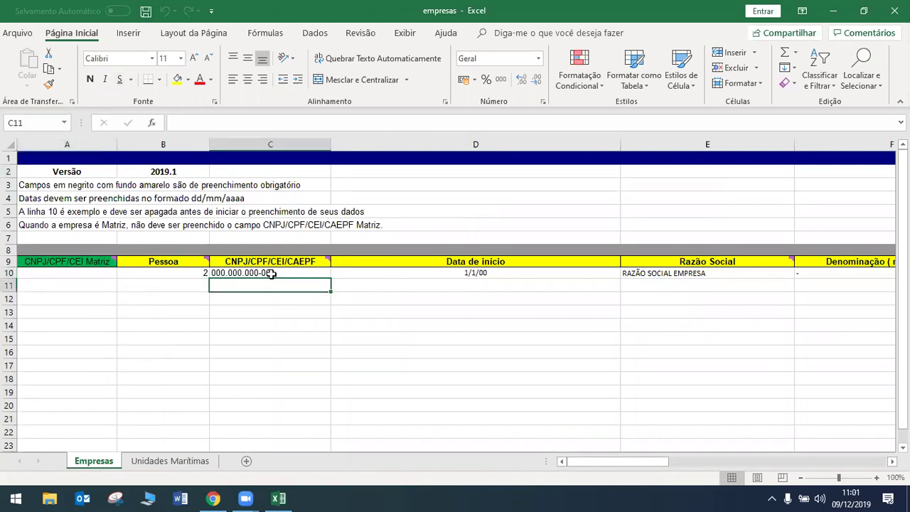
{"action": "left_click", "coordinate": [271, 274]}
{"action": "key", "text": "Right"}
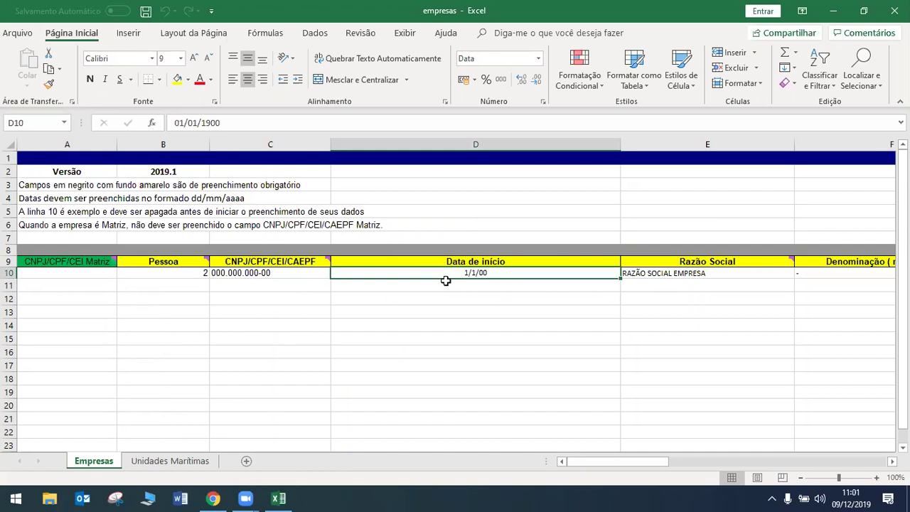
{"action": "key", "text": "Right"}
{"action": "key", "text": "Right"}
{"action": "key", "text": "Right"}
{"action": "key", "text": "Right"}
{"action": "key", "text": "Right"}
{"action": "key", "text": "Right"}
{"action": "key", "text": "Right"}
{"action": "key", "text": "Right"}
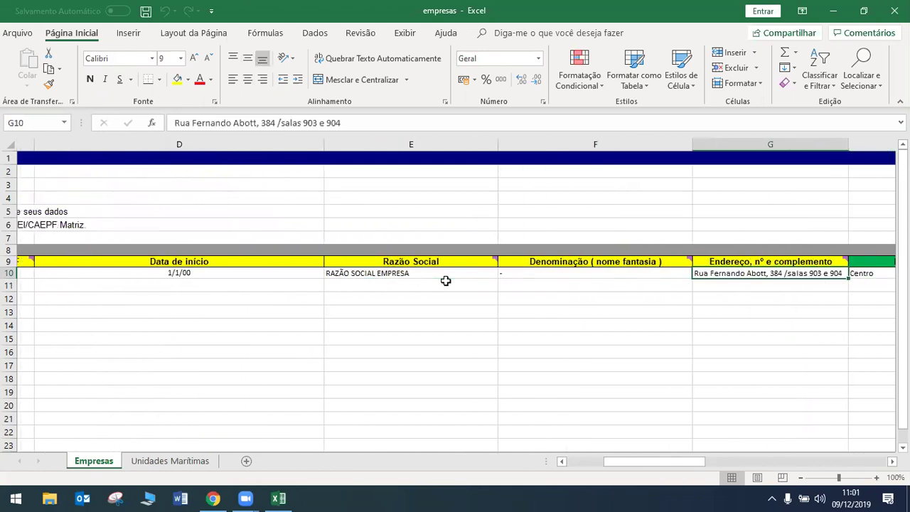
{"action": "key", "text": "Right"}
{"action": "key", "text": "Right"}
{"action": "key", "text": "Right"}
{"action": "key", "text": "Right"}
{"action": "key", "text": "Right"}
{"action": "key", "text": "Right"}
{"action": "key", "text": "Right"}
{"action": "key", "text": "Right"}
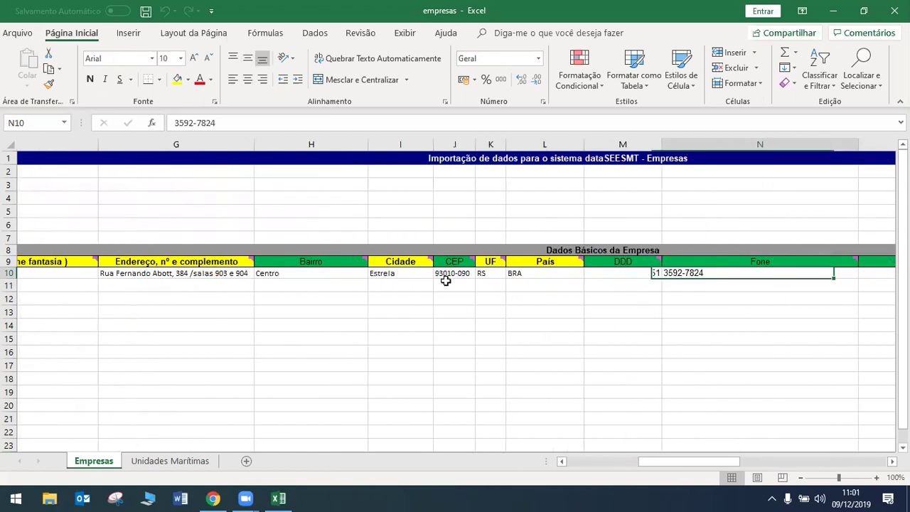
{"action": "key", "text": "Right"}
{"action": "key", "text": "Right"}
{"action": "key", "text": "Right"}
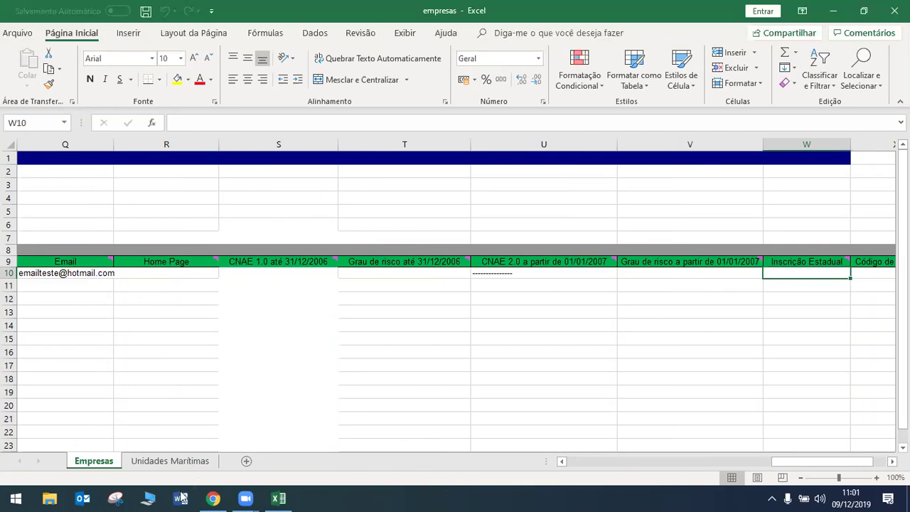
- Switch to the RSData import page in Chrome, check the file selection for adding a spreadsheet without choosing one, and review the import options
{"action": "left_click", "coordinate": [213, 499]}
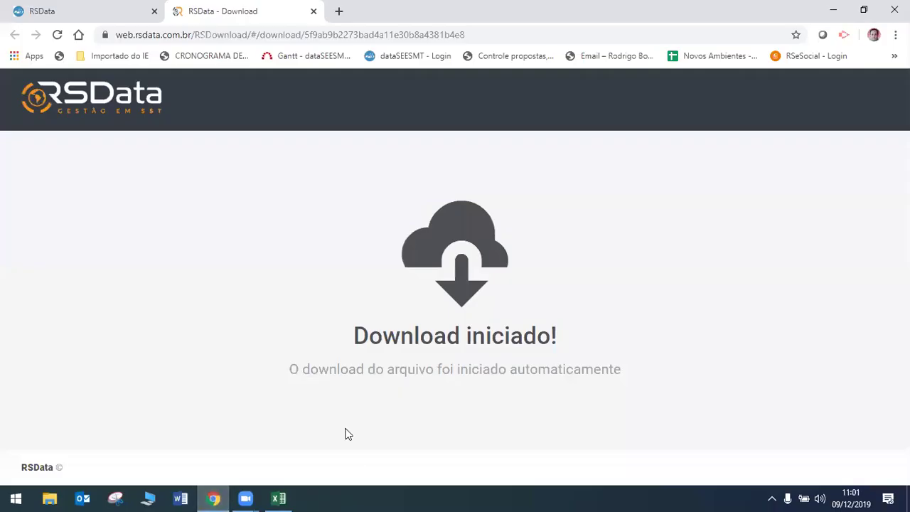
{"action": "left_click", "coordinate": [106, 15]}
{"action": "left_click", "coordinate": [305, 222]}
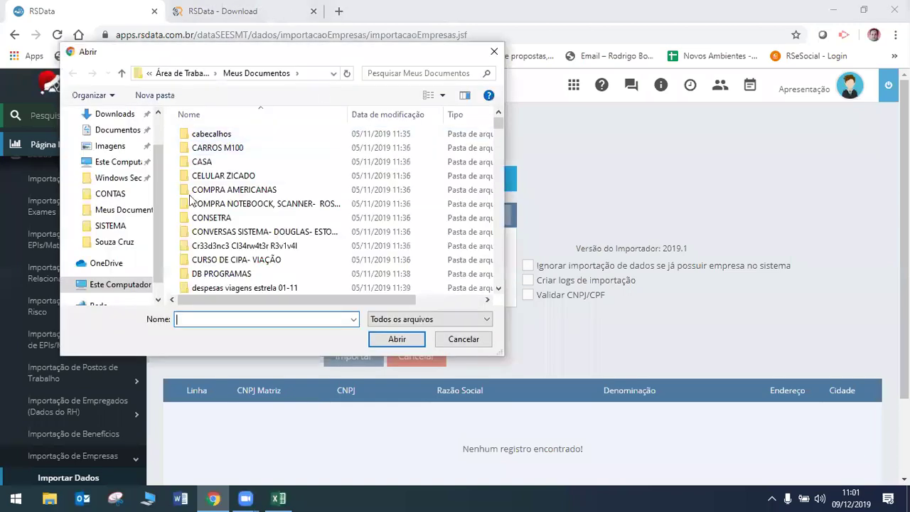
{"action": "left_click", "coordinate": [461, 340]}
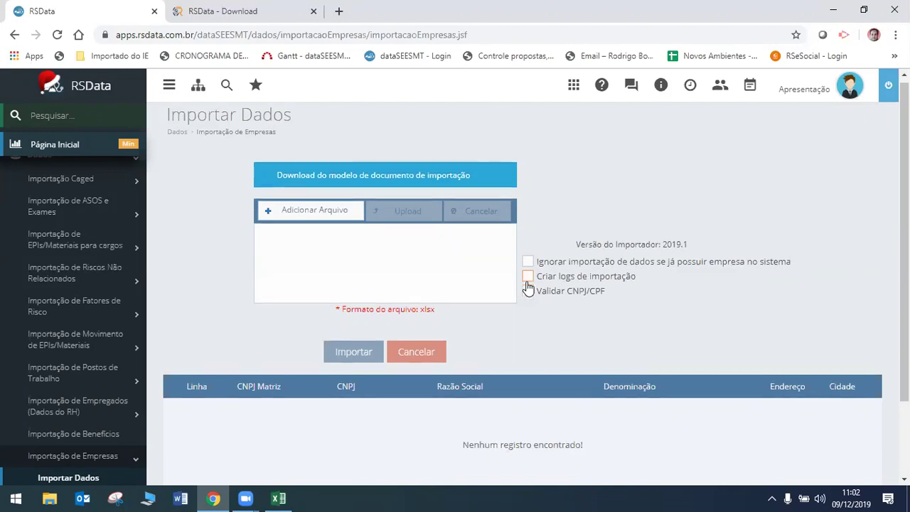
{"action": "scroll", "coordinate": [417, 285], "scroll_direction": "down", "scroll_amount": 2}
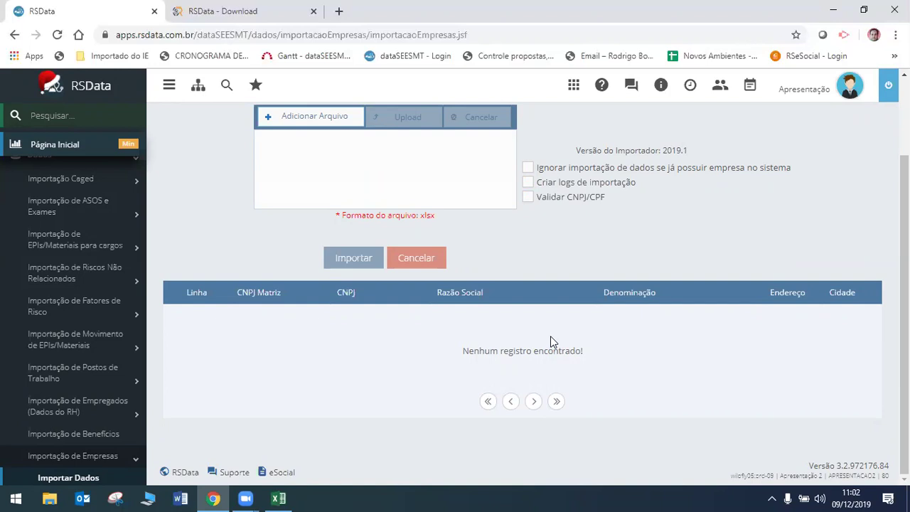
- Open the Lista de Importações of Importação de Empresas, and view its status filter and export options
{"action": "scroll", "coordinate": [111, 298], "scroll_direction": "up", "scroll_amount": 3}
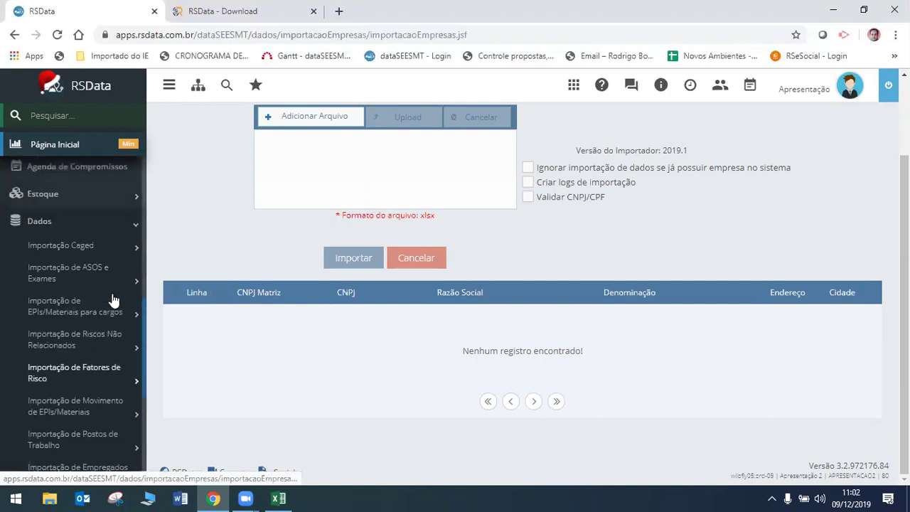
{"action": "scroll", "coordinate": [120, 339], "scroll_direction": "down", "scroll_amount": 4}
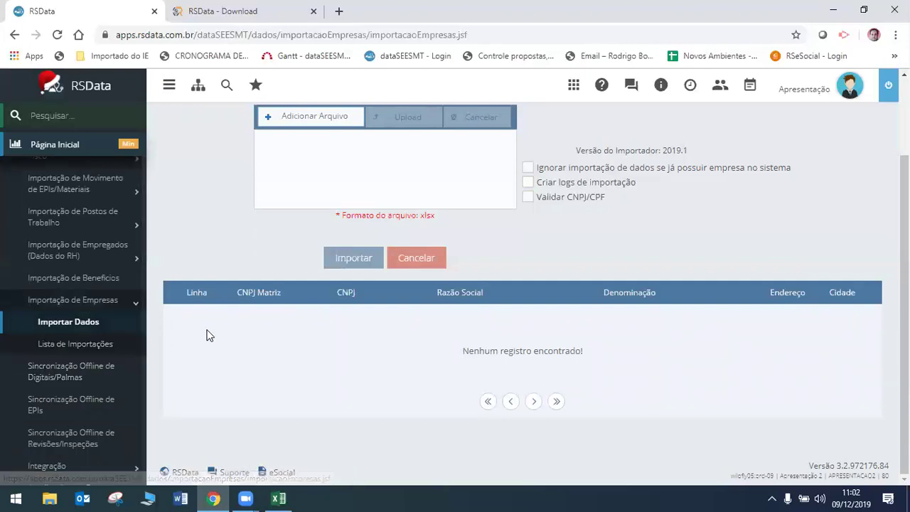
{"action": "left_click", "coordinate": [84, 347]}
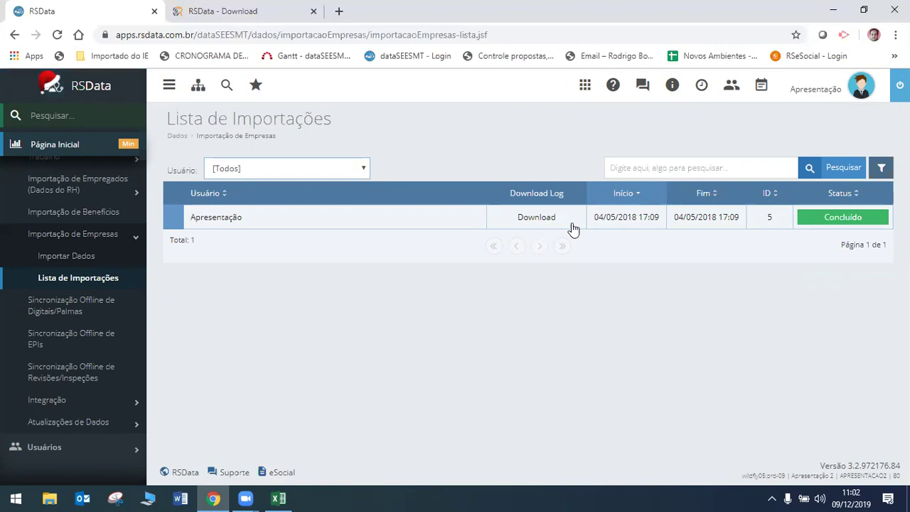
{"action": "left_click", "coordinate": [882, 169]}
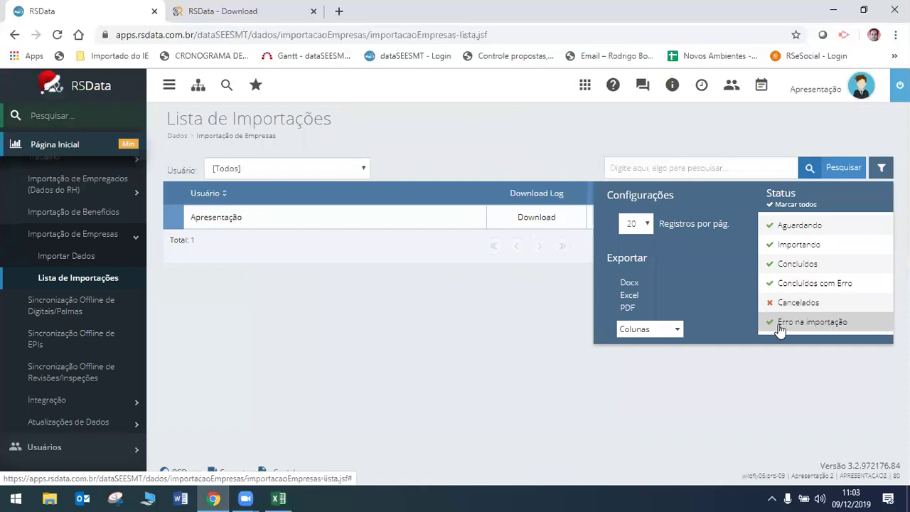
{"action": "left_click", "coordinate": [724, 145]}
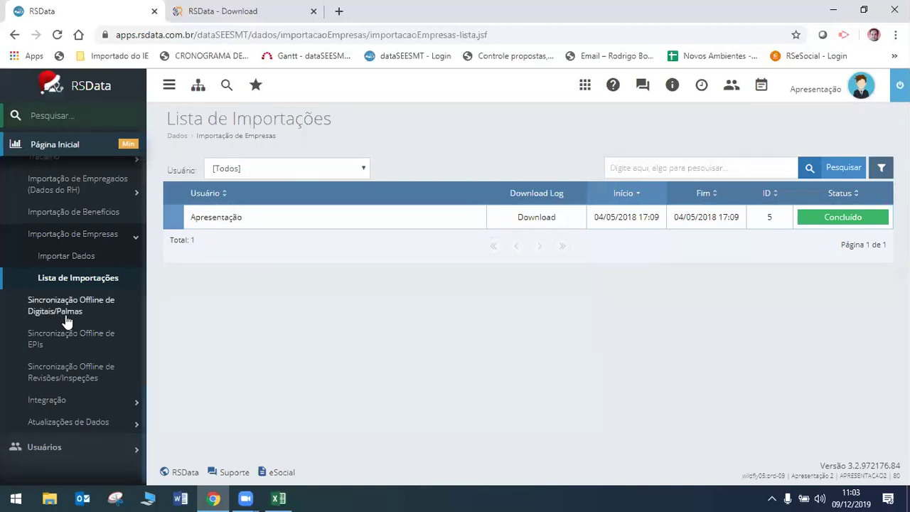
- Collapse Importação de Empresas, and look through the other import, synchronization and integration entries of the Dados section
{"action": "scroll", "coordinate": [67, 320], "scroll_direction": "up", "scroll_amount": 2}
{"action": "left_click", "coordinate": [81, 374]}
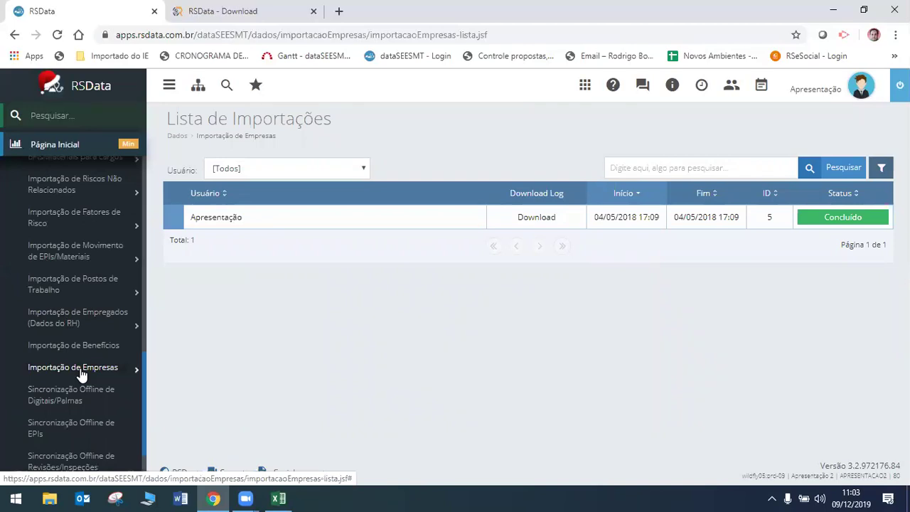
{"action": "scroll", "coordinate": [81, 374], "scroll_direction": "up", "scroll_amount": 2}
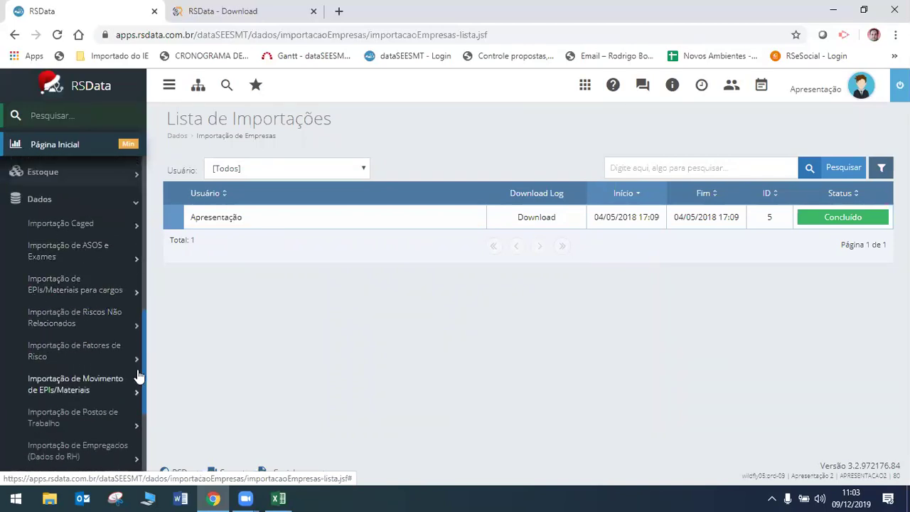
{"action": "scroll", "coordinate": [139, 377], "scroll_direction": "down", "scroll_amount": 3}
{"action": "scroll", "coordinate": [43, 314], "scroll_direction": "down", "scroll_amount": 2}
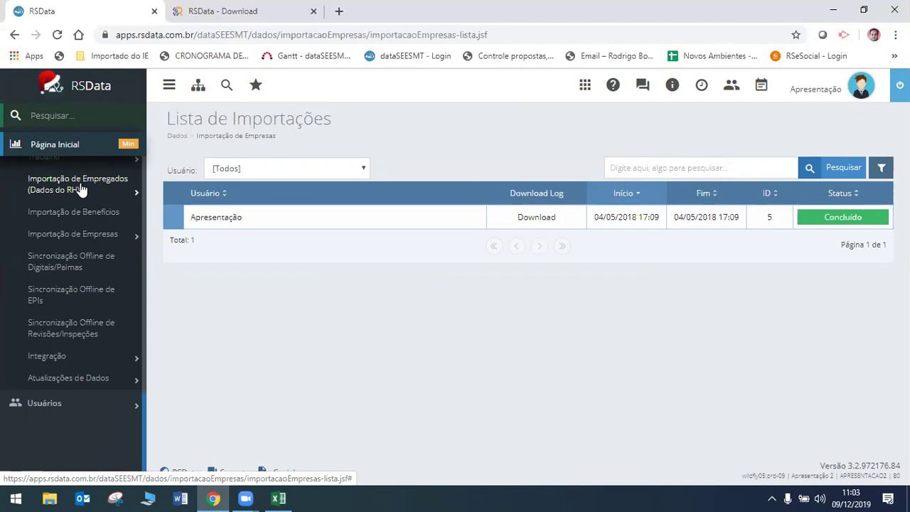
- Return to the Página Inicial, open the company Cadastro under Cadastros > Empresas, and start a new company record
{"action": "left_click", "coordinate": [70, 153]}
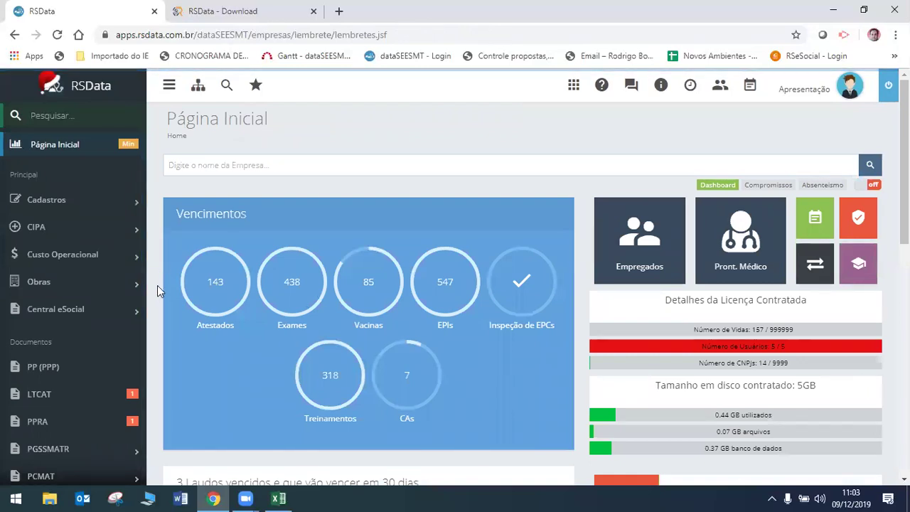
{"action": "left_click", "coordinate": [61, 201]}
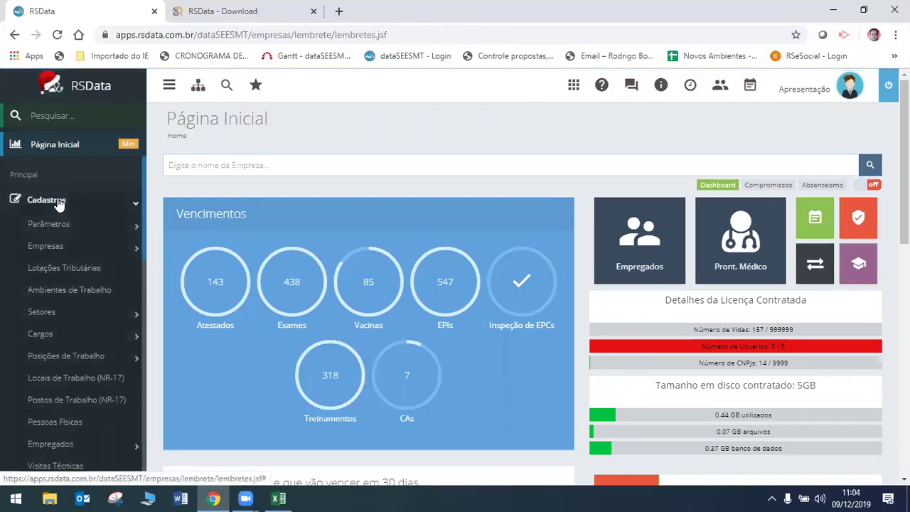
{"action": "left_click", "coordinate": [47, 249]}
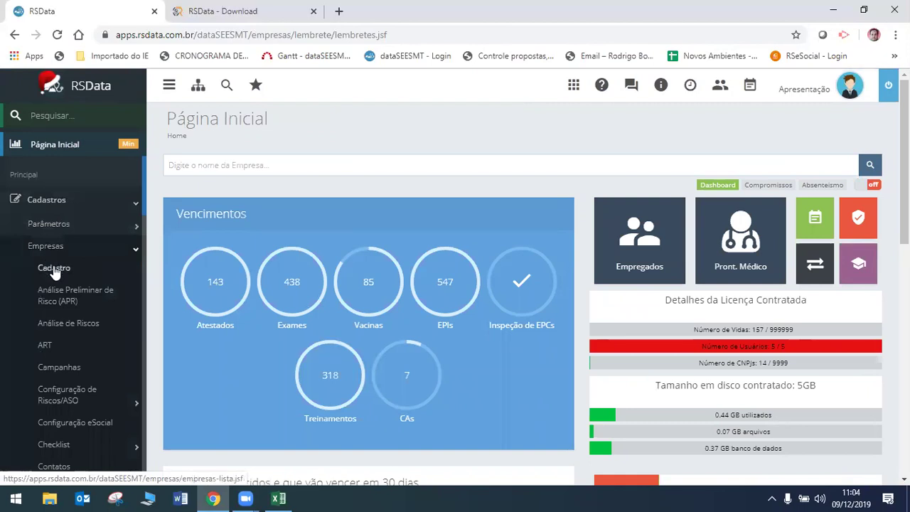
{"action": "left_click", "coordinate": [54, 270]}
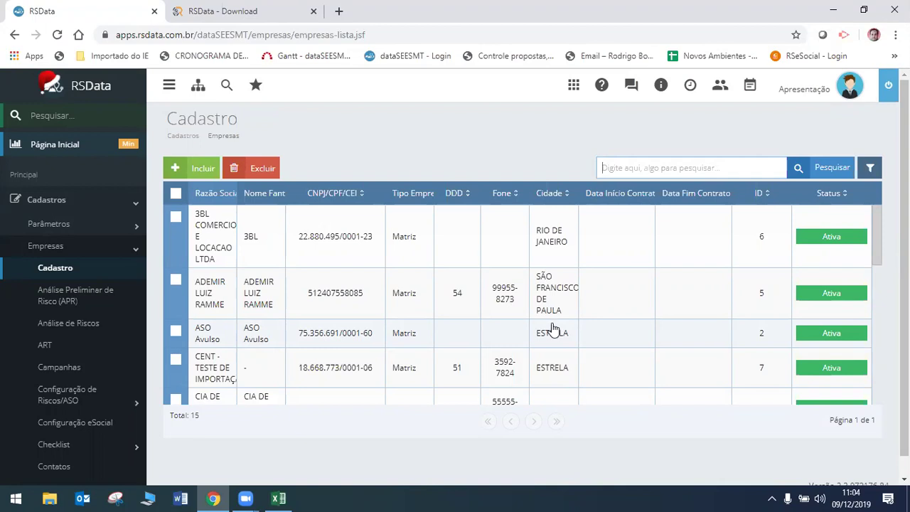
{"action": "left_click", "coordinate": [185, 163]}
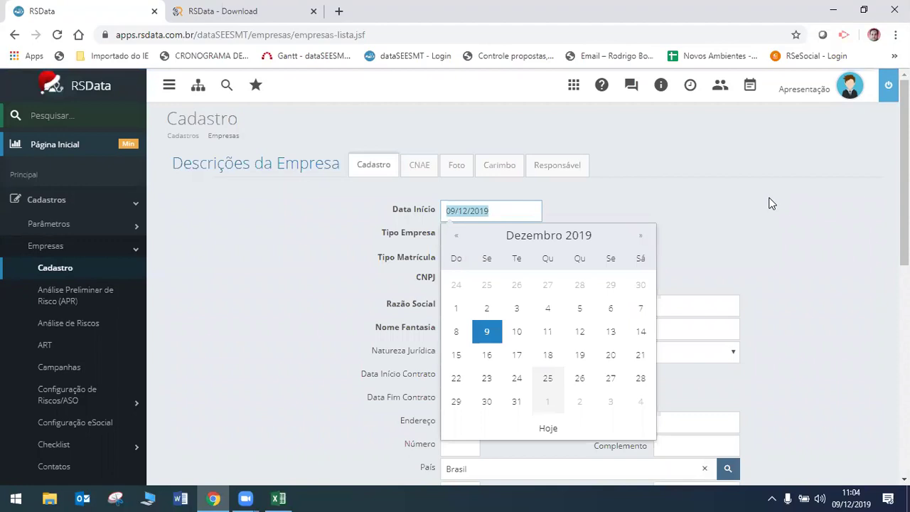
{"action": "left_click", "coordinate": [639, 206]}
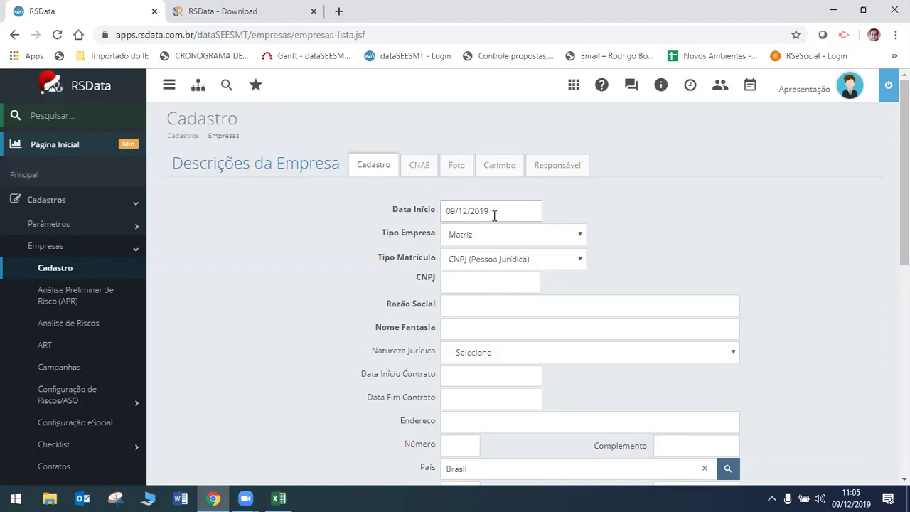
- Review the available Tipo Empresa and Tipo Matrícula options of the new company record without changing either
{"action": "scroll", "coordinate": [494, 216], "scroll_direction": "down", "scroll_amount": 1}
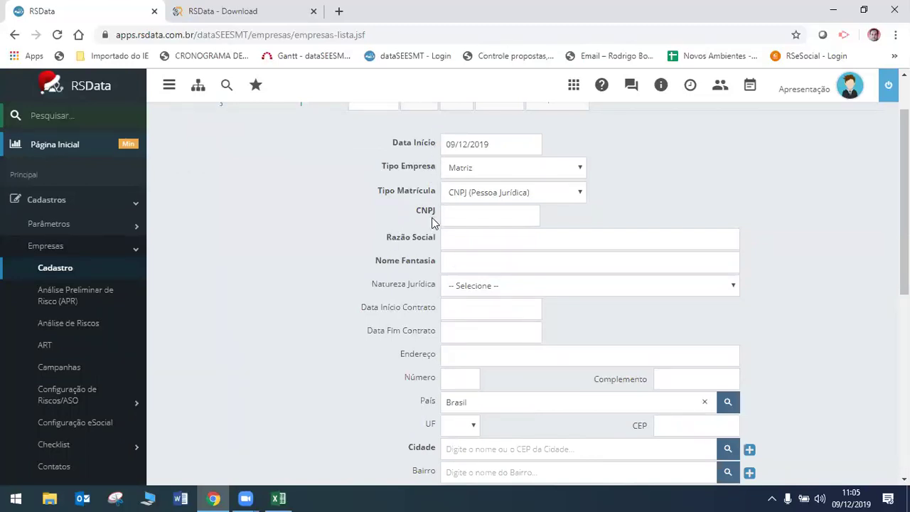
{"action": "left_click", "coordinate": [577, 170]}
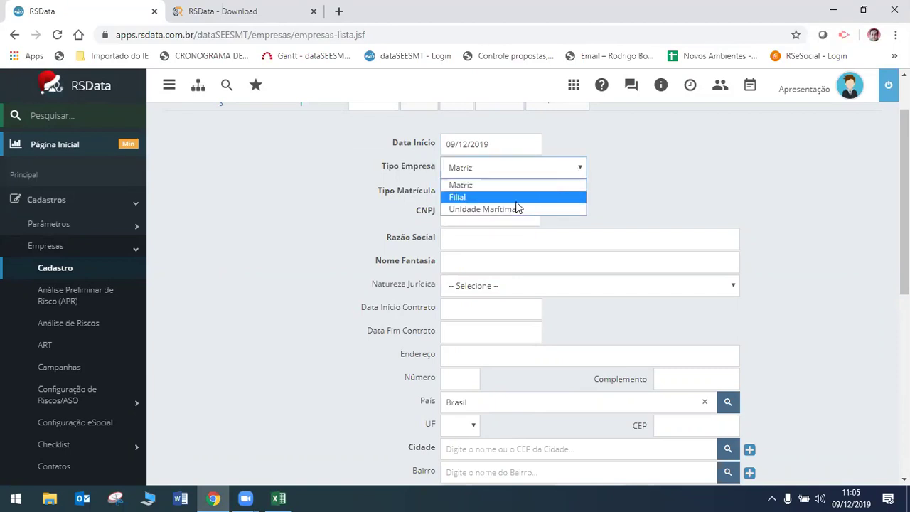
{"action": "left_click", "coordinate": [635, 187]}
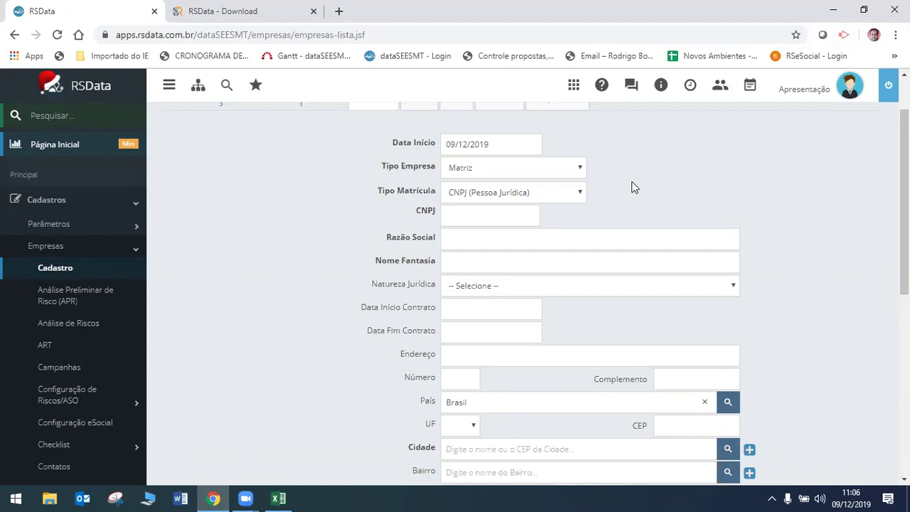
{"action": "left_click", "coordinate": [581, 170]}
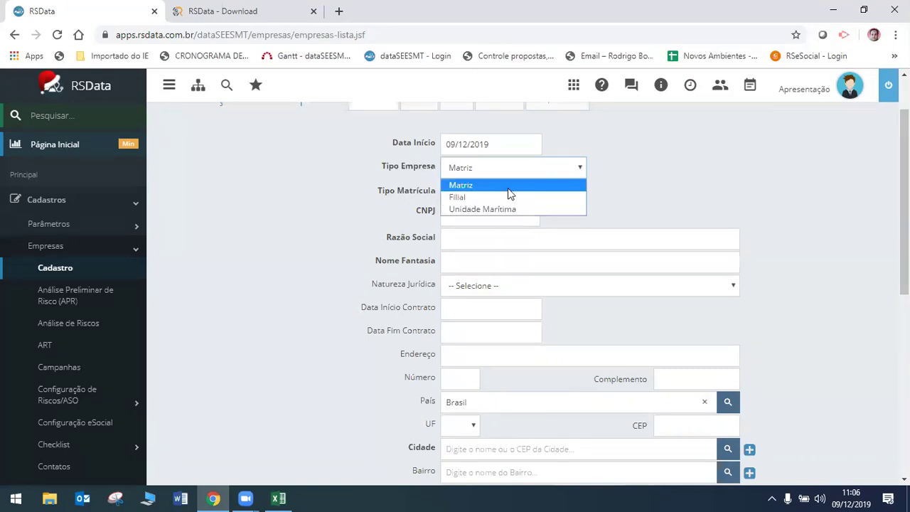
{"action": "left_click", "coordinate": [711, 158]}
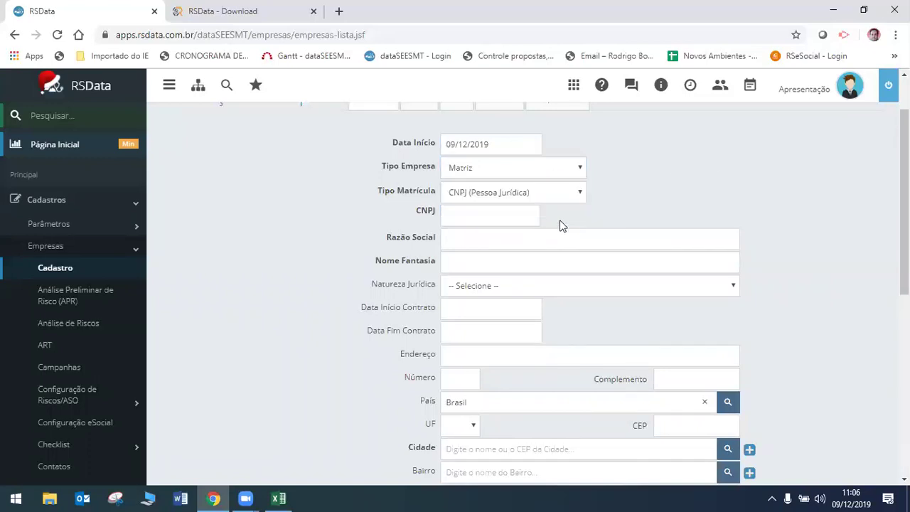
{"action": "left_click", "coordinate": [577, 197]}
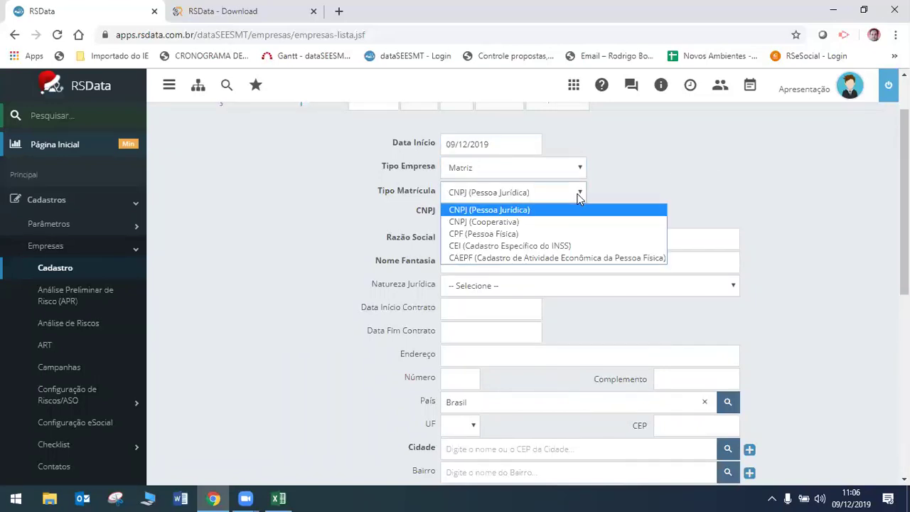
{"action": "left_click", "coordinate": [616, 185]}
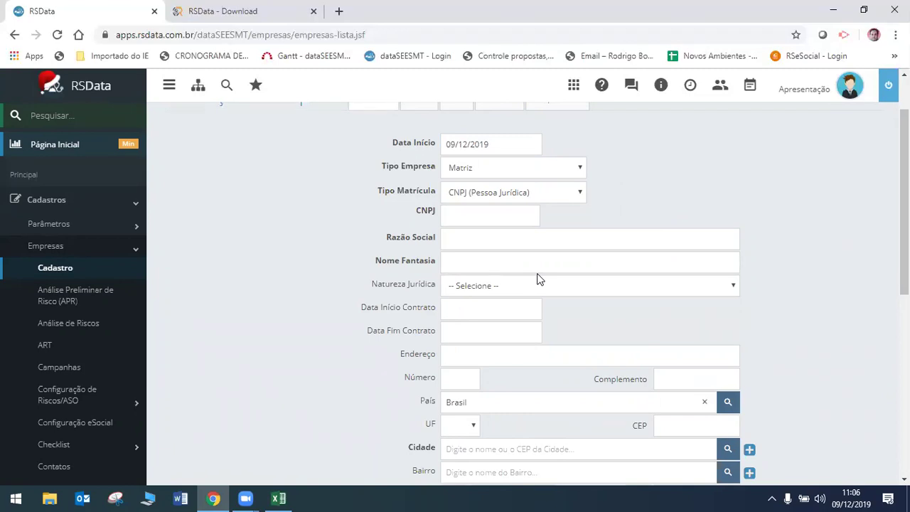
- Examine the masked CNPJ field of the new company record without entering a number
{"action": "left_click", "coordinate": [497, 215]}
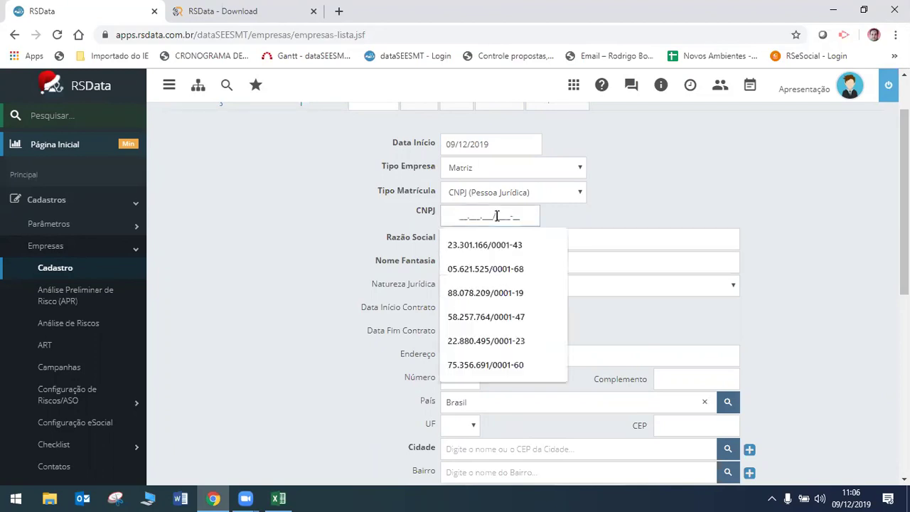
{"action": "left_click", "coordinate": [539, 215]}
{"action": "left_click", "coordinate": [520, 214]}
{"action": "left_click", "coordinate": [509, 217]}
{"action": "left_click_drag", "start_coordinate": [509, 217], "coordinate": [436, 220]}
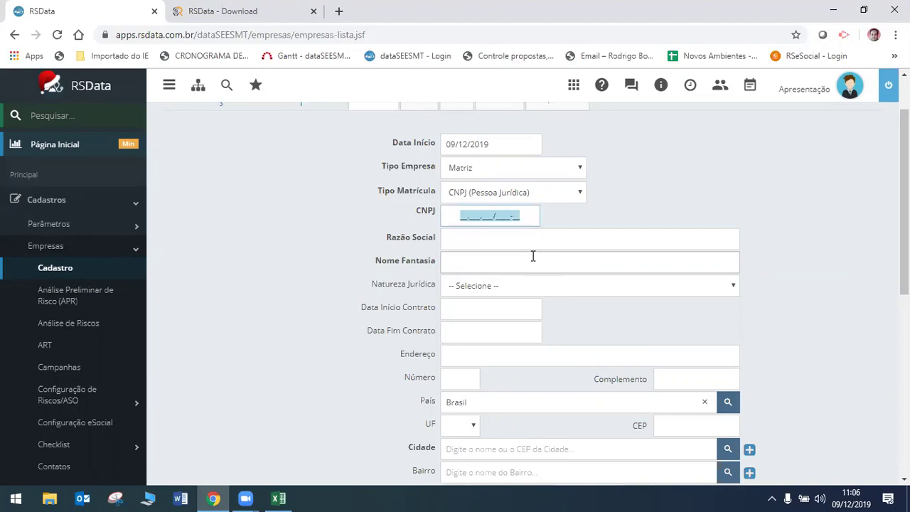
{"action": "left_click", "coordinate": [530, 216]}
{"action": "left_click_drag", "start_coordinate": [530, 217], "coordinate": [445, 218]}
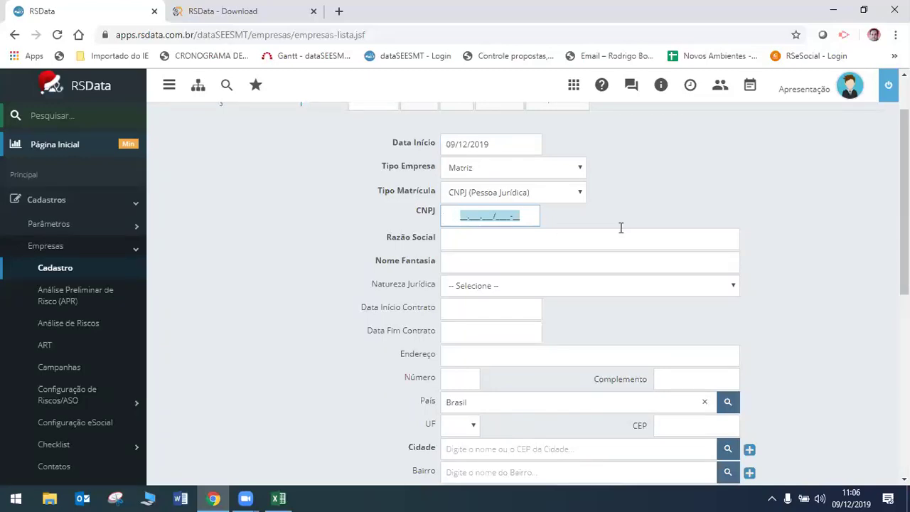
- Review the Natureza Jurídica options and the Data Início Contrato, Data Fim Contrato and Endereço fields, leaving them unfilled
{"action": "scroll", "coordinate": [740, 248], "scroll_direction": "down", "scroll_amount": 2}
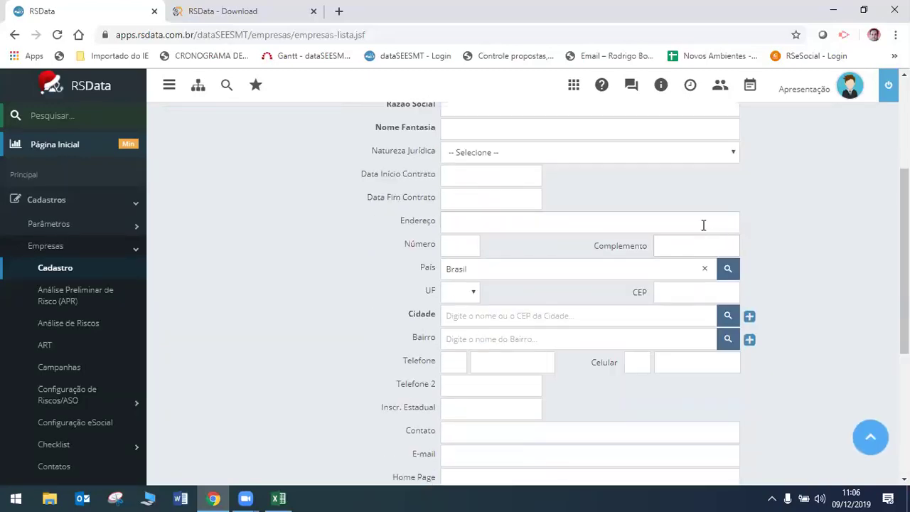
{"action": "left_click", "coordinate": [716, 158]}
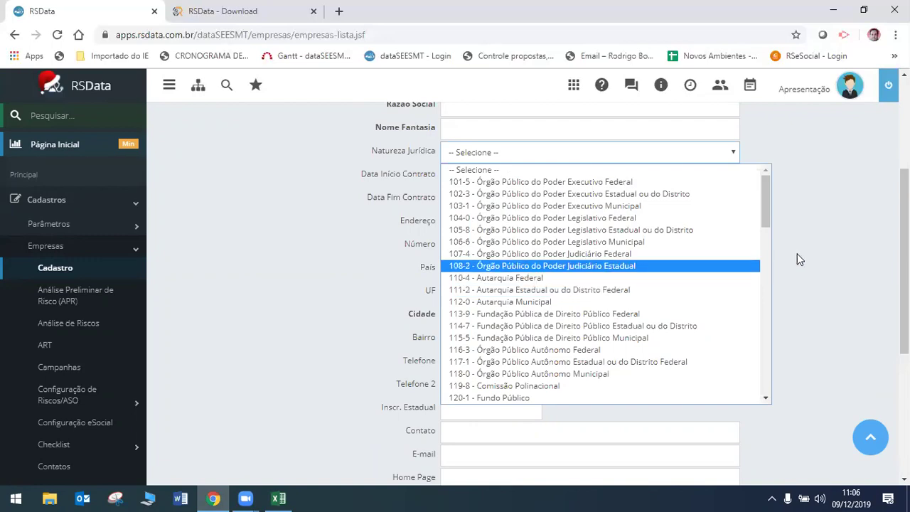
{"action": "left_click", "coordinate": [826, 247]}
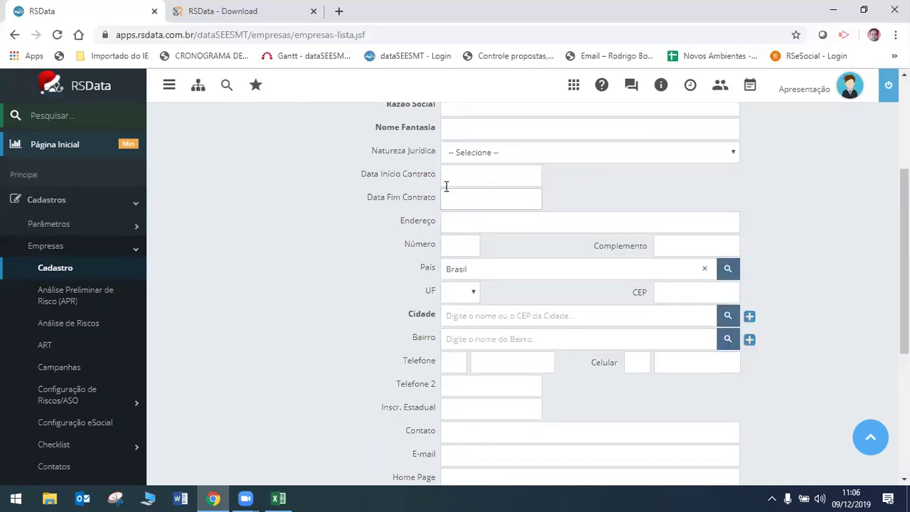
{"action": "left_click", "coordinate": [472, 177]}
{"action": "left_click", "coordinate": [592, 179]}
{"action": "left_click", "coordinate": [465, 217]}
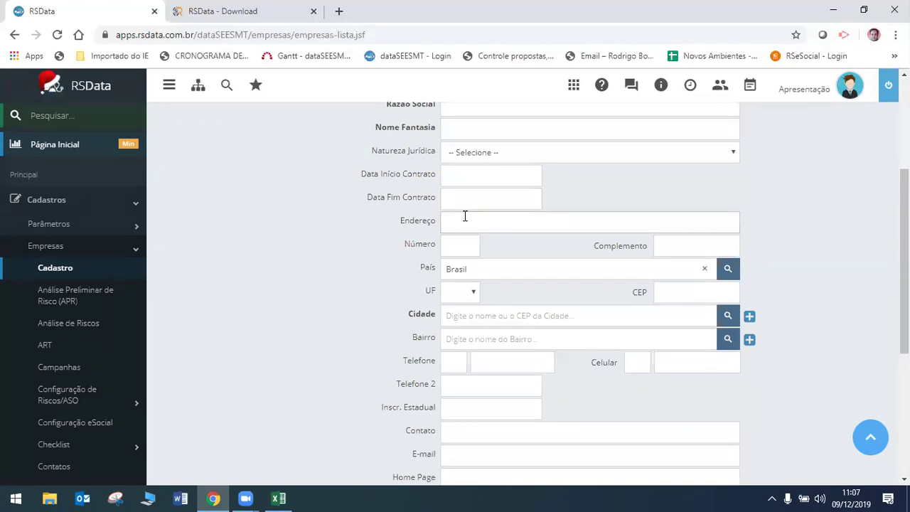
{"action": "left_click", "coordinate": [743, 224]}
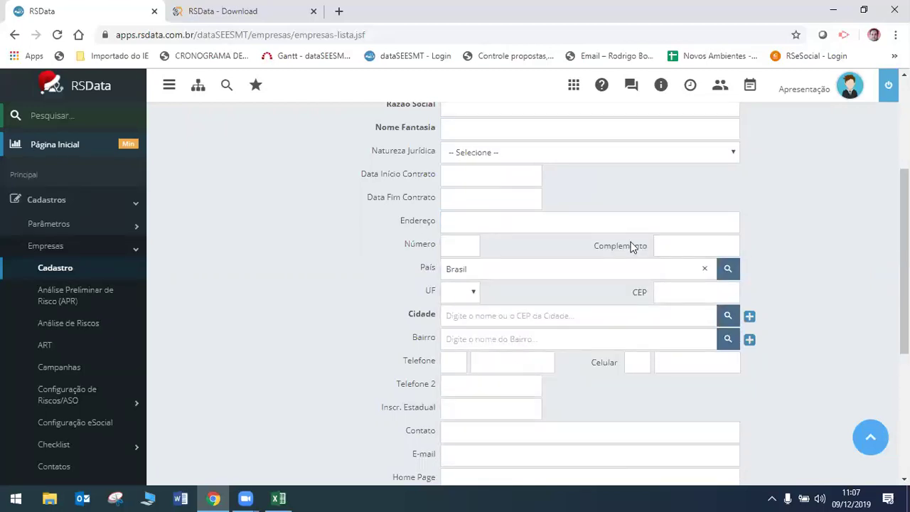
- Look through the lookup lists of the Cidade and Bairro fields, closing both without choosing an entry
{"action": "scroll", "coordinate": [630, 245], "scroll_direction": "down", "scroll_amount": 2}
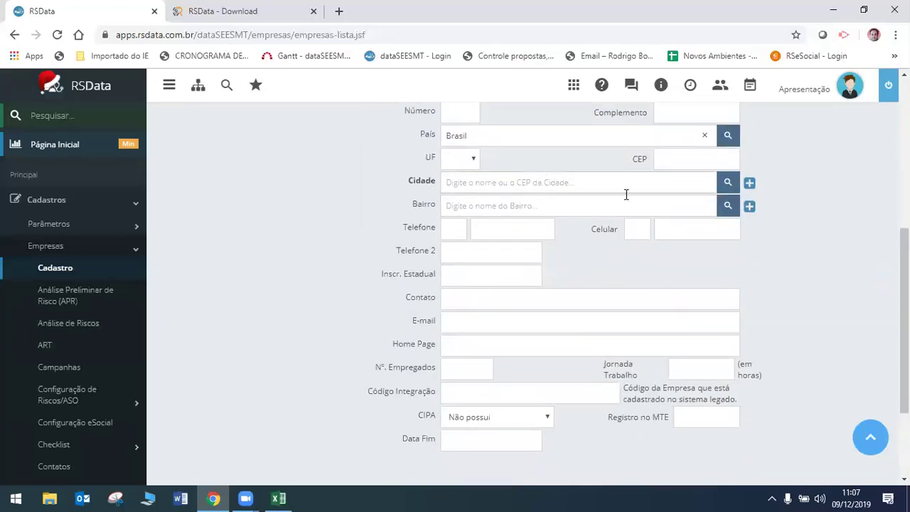
{"action": "scroll", "coordinate": [843, 249], "scroll_direction": "up", "scroll_amount": 1}
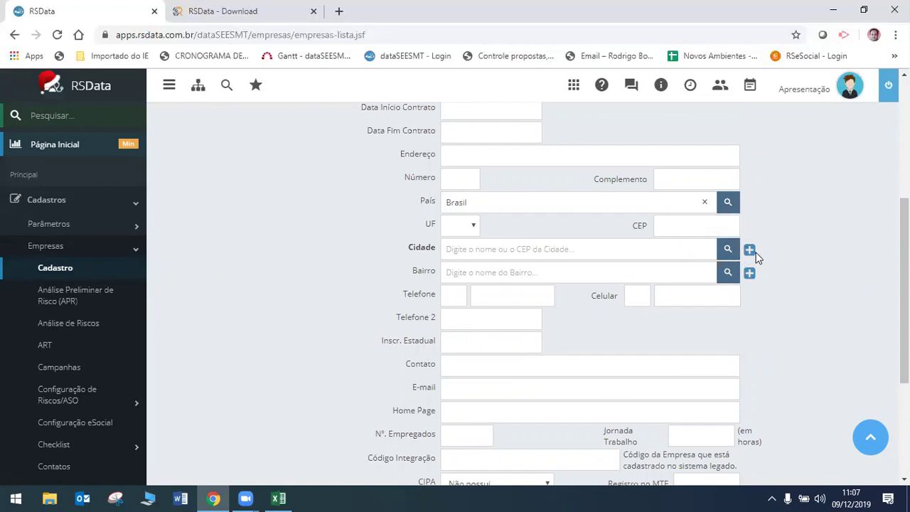
{"action": "left_click", "coordinate": [491, 271]}
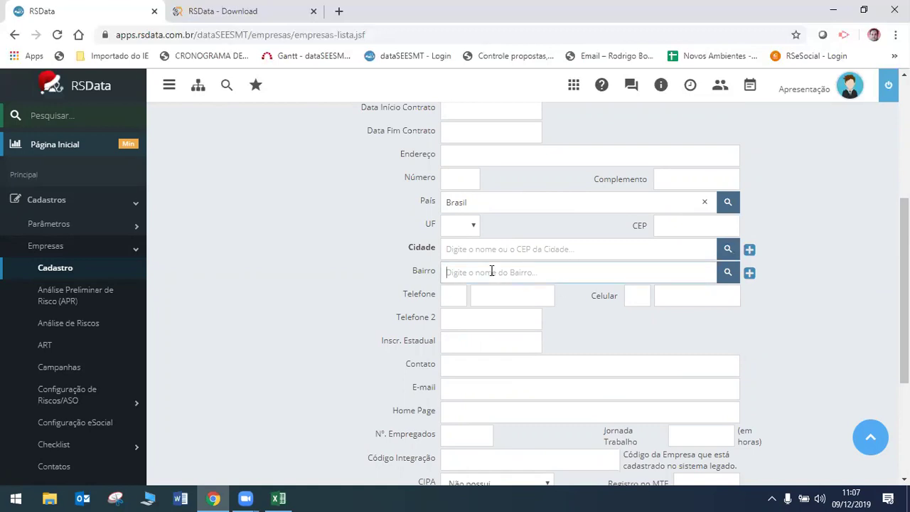
{"action": "left_click", "coordinate": [726, 252]}
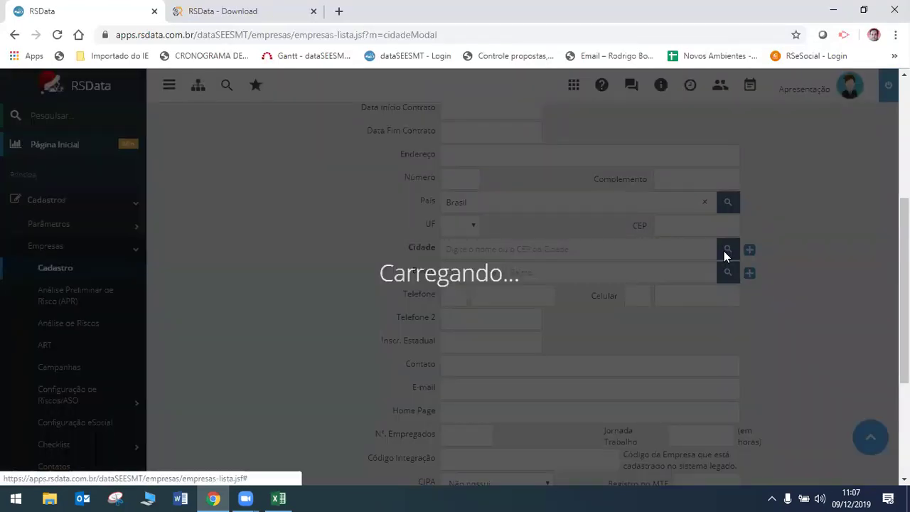
{"action": "scroll", "coordinate": [214, 291], "scroll_direction": "down", "scroll_amount": 3}
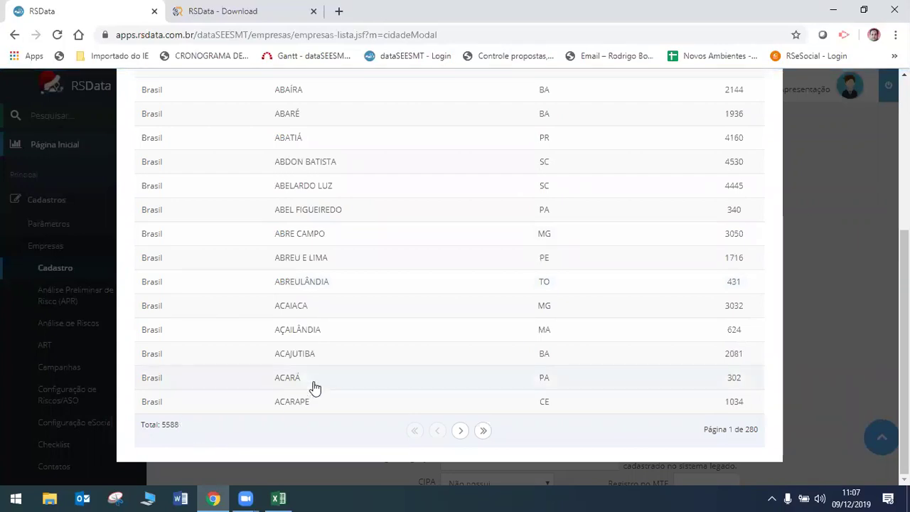
{"action": "scroll", "coordinate": [315, 388], "scroll_direction": "up", "scroll_amount": 3}
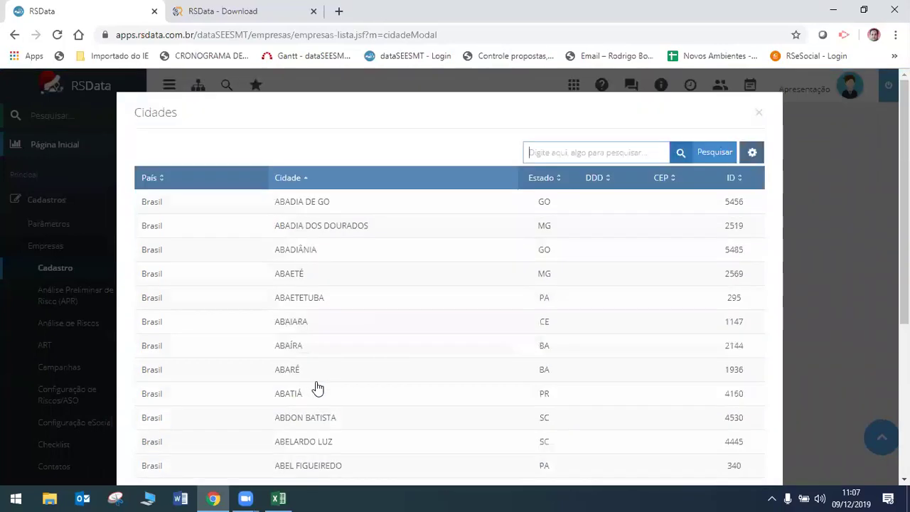
{"action": "left_click", "coordinate": [758, 114]}
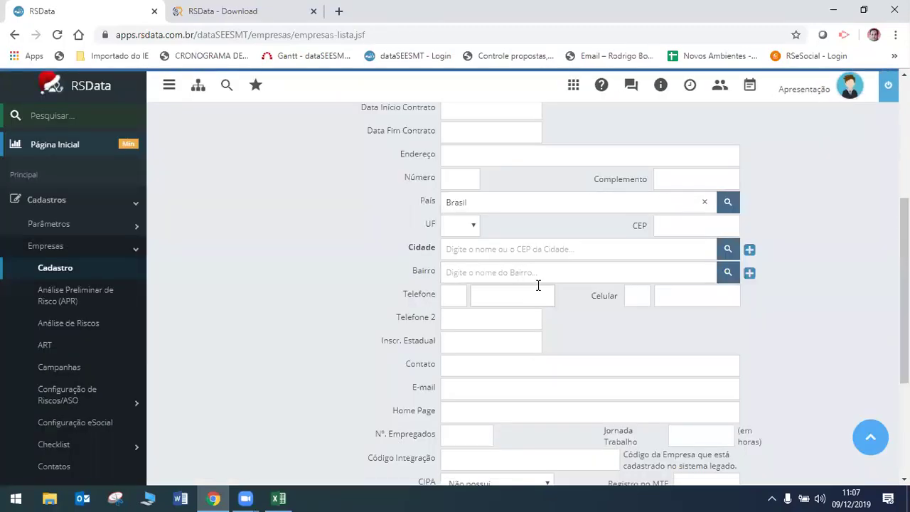
{"action": "left_click", "coordinate": [728, 274]}
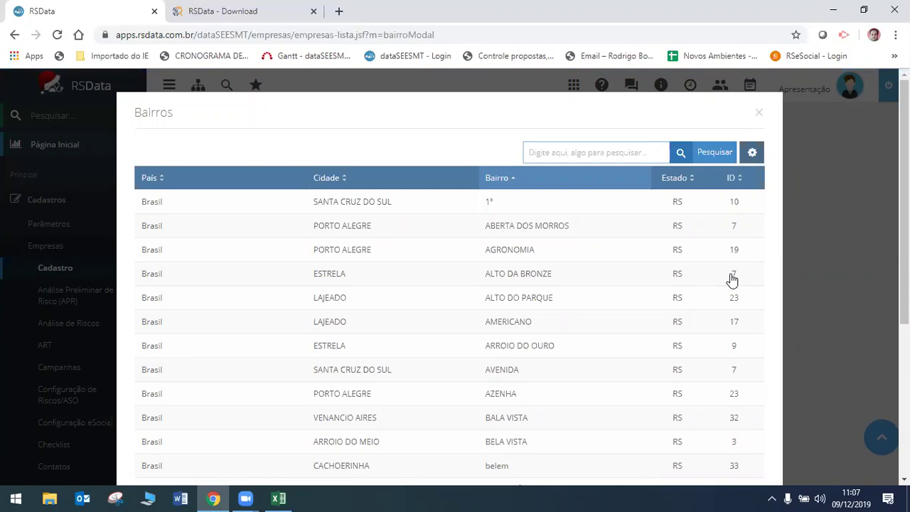
{"action": "left_click", "coordinate": [759, 113]}
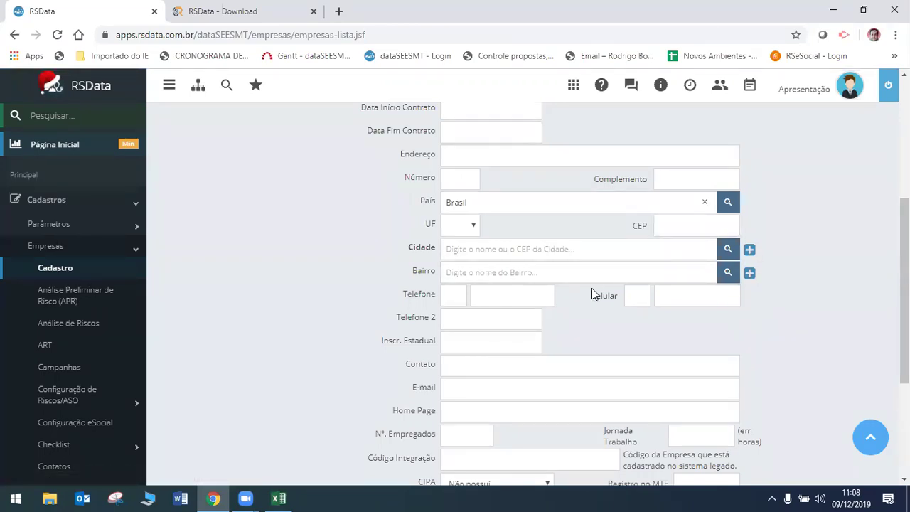
- Search the system's functions for "CIDADE" to locate the city registration, and clear the search
{"action": "scroll", "coordinate": [710, 300], "scroll_direction": "down", "scroll_amount": 3}
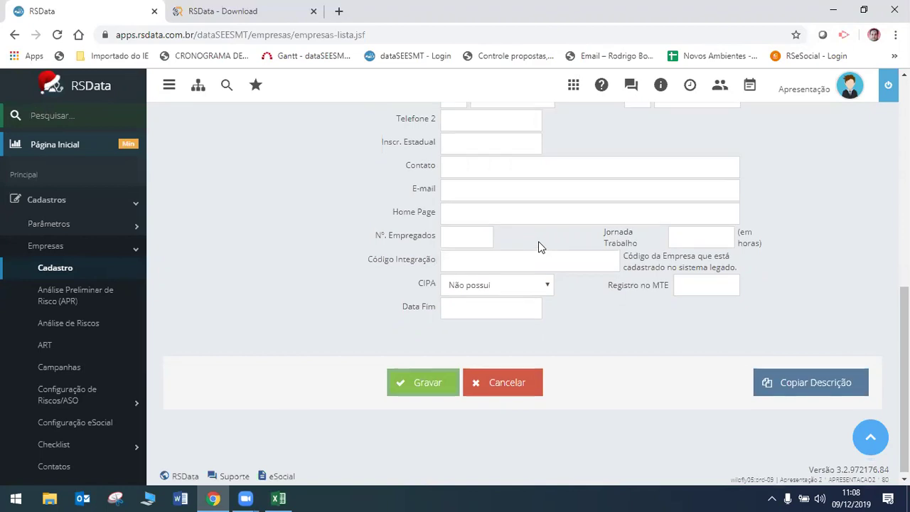
{"action": "scroll", "coordinate": [539, 241], "scroll_direction": "up", "scroll_amount": 7}
{"action": "scroll", "coordinate": [390, 368], "scroll_direction": "down", "scroll_amount": 4}
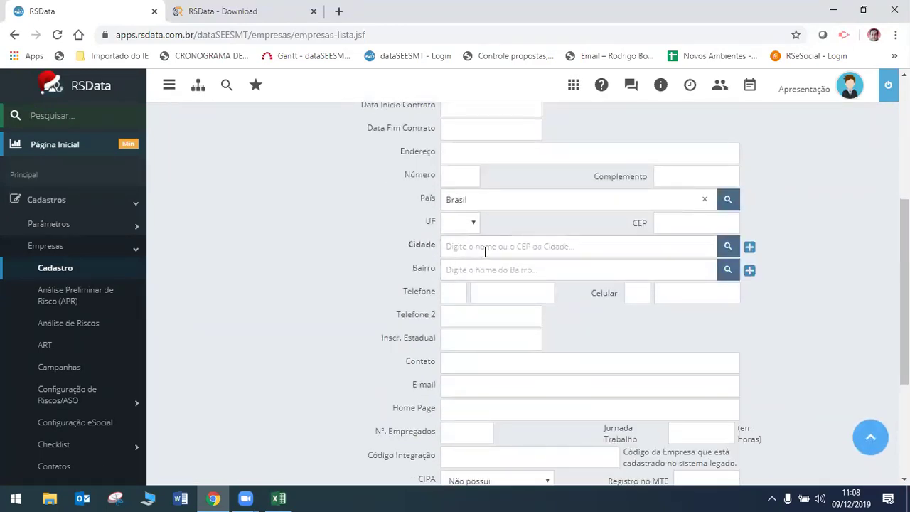
{"action": "left_click", "coordinate": [93, 115]}
{"action": "type", "text": "CIDADE"}
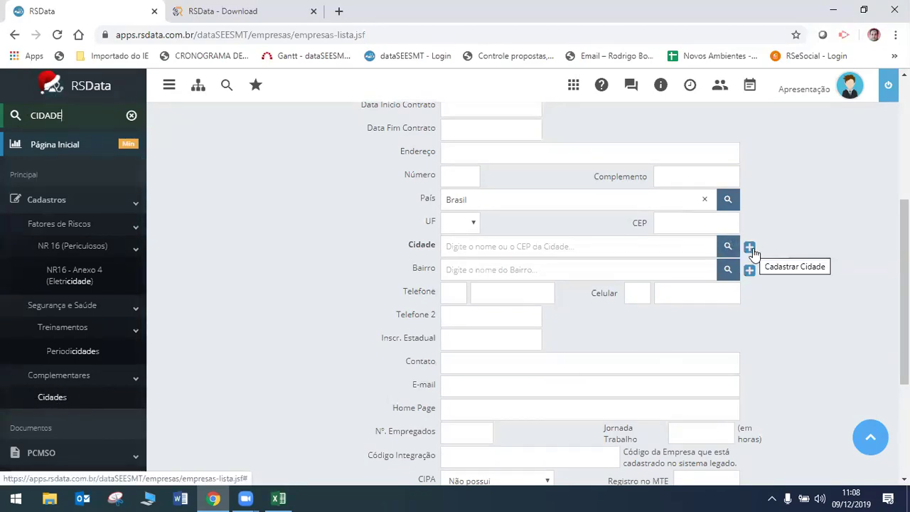
{"action": "left_click", "coordinate": [132, 115]}
- Examine the remaining fields of the new company record, including Nº. Empregados and Data Fim, without filling them
{"action": "scroll", "coordinate": [622, 233], "scroll_direction": "down", "scroll_amount": 1}
{"action": "scroll", "coordinate": [623, 234], "scroll_direction": "down", "scroll_amount": 2}
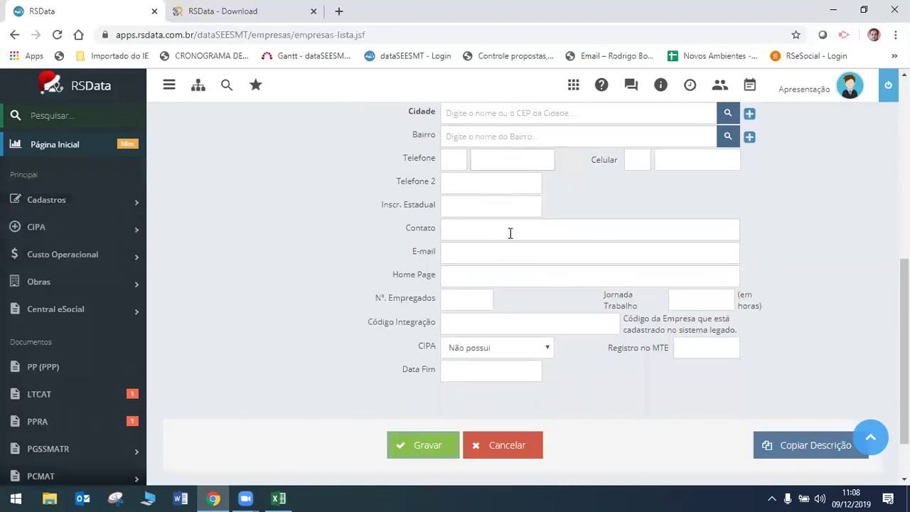
{"action": "scroll", "coordinate": [508, 271], "scroll_direction": "down", "scroll_amount": 1}
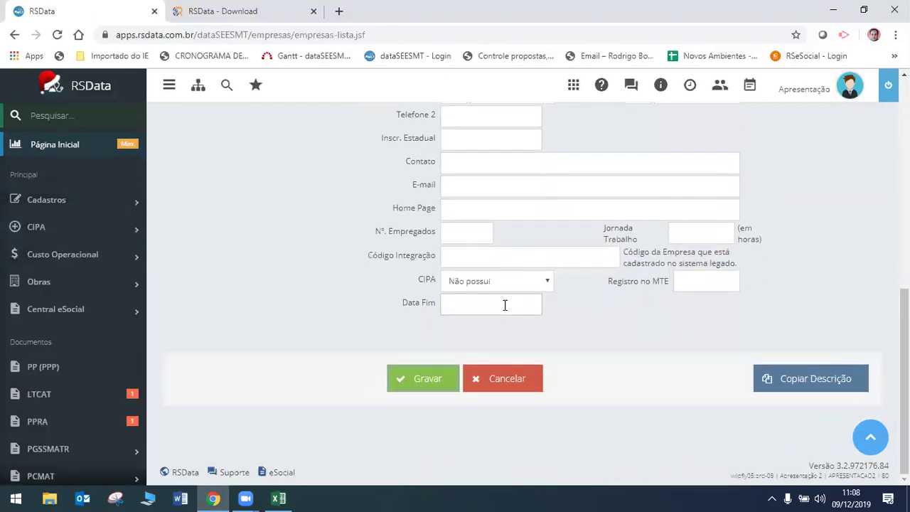
{"action": "left_click", "coordinate": [475, 237]}
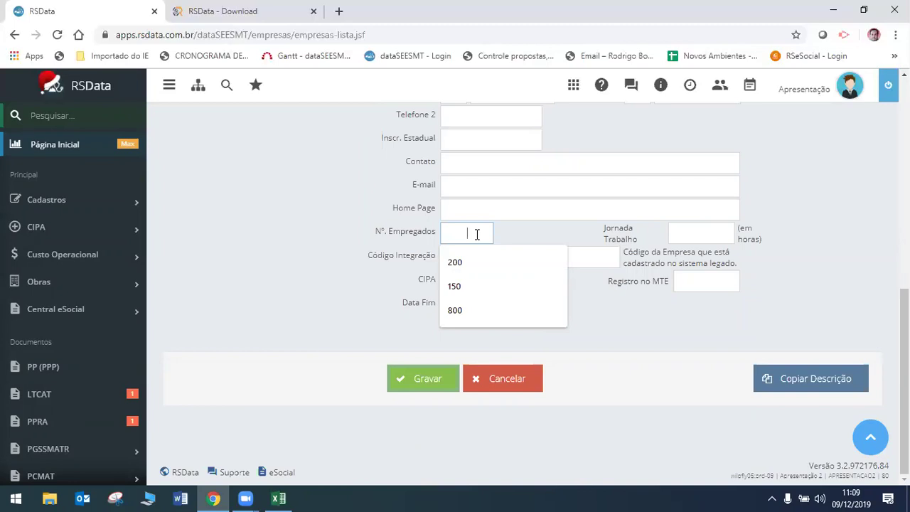
{"action": "left_click", "coordinate": [512, 235]}
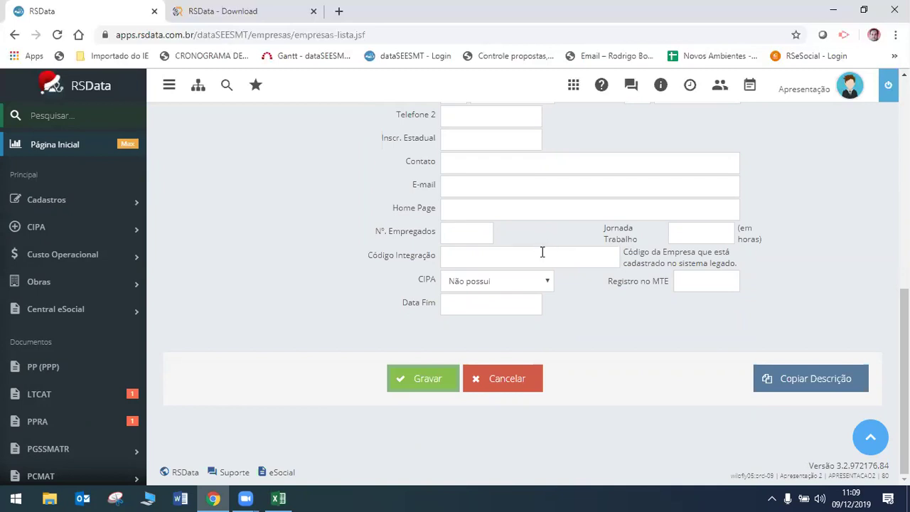
{"action": "left_click", "coordinate": [490, 303]}
- Go over the whole new company form once more, and cancel the record without saving
{"action": "scroll", "coordinate": [480, 302], "scroll_direction": "up", "scroll_amount": 4}
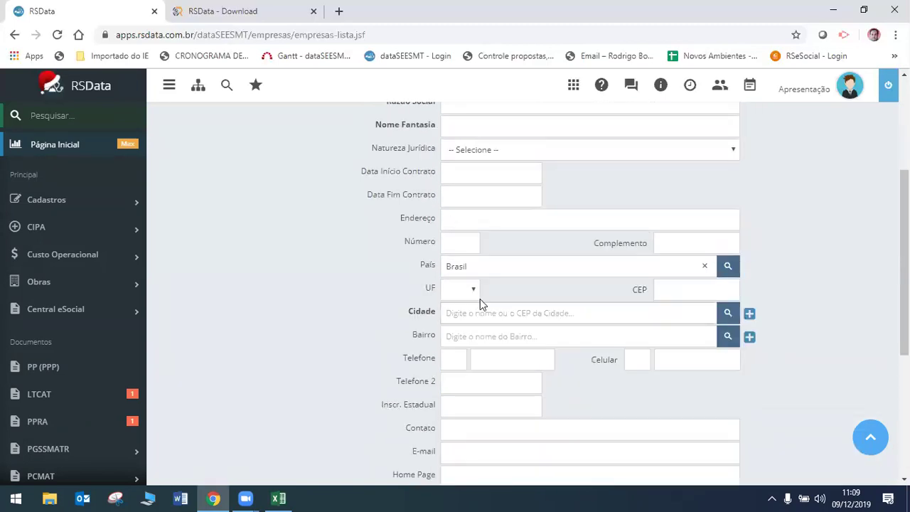
{"action": "scroll", "coordinate": [585, 325], "scroll_direction": "up", "scroll_amount": 3}
{"action": "scroll", "coordinate": [586, 329], "scroll_direction": "down", "scroll_amount": 4}
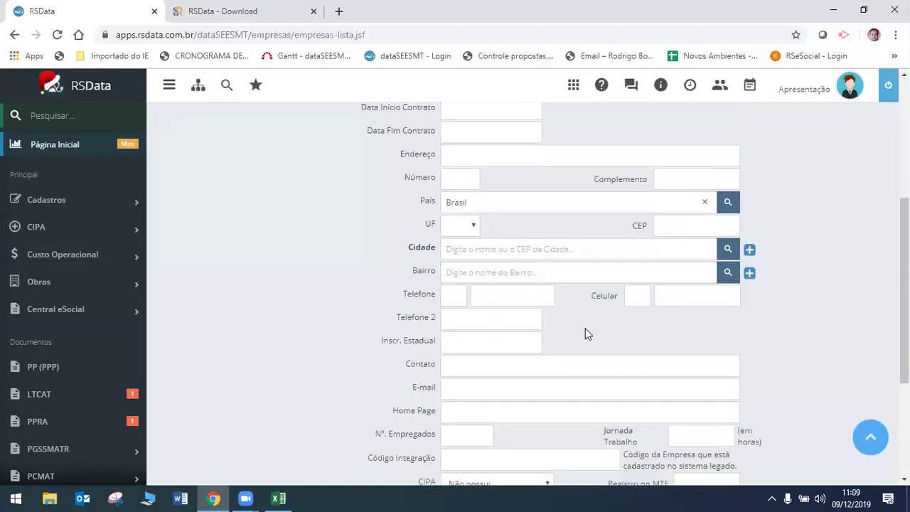
{"action": "scroll", "coordinate": [585, 327], "scroll_direction": "down", "scroll_amount": 1}
{"action": "scroll", "coordinate": [586, 327], "scroll_direction": "down", "scroll_amount": 1}
{"action": "scroll", "coordinate": [542, 299], "scroll_direction": "up", "scroll_amount": 2}
{"action": "scroll", "coordinate": [513, 249], "scroll_direction": "down", "scroll_amount": 3}
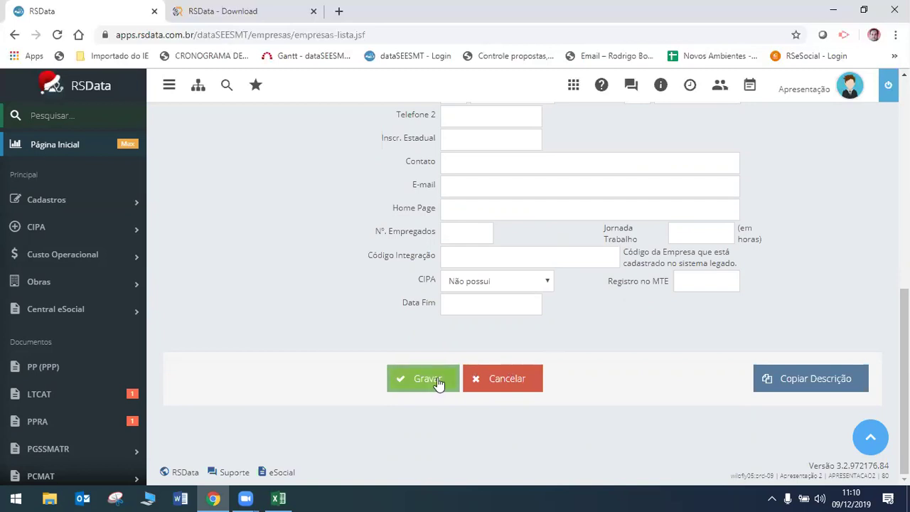
{"action": "scroll", "coordinate": [612, 326], "scroll_direction": "up", "scroll_amount": 5}
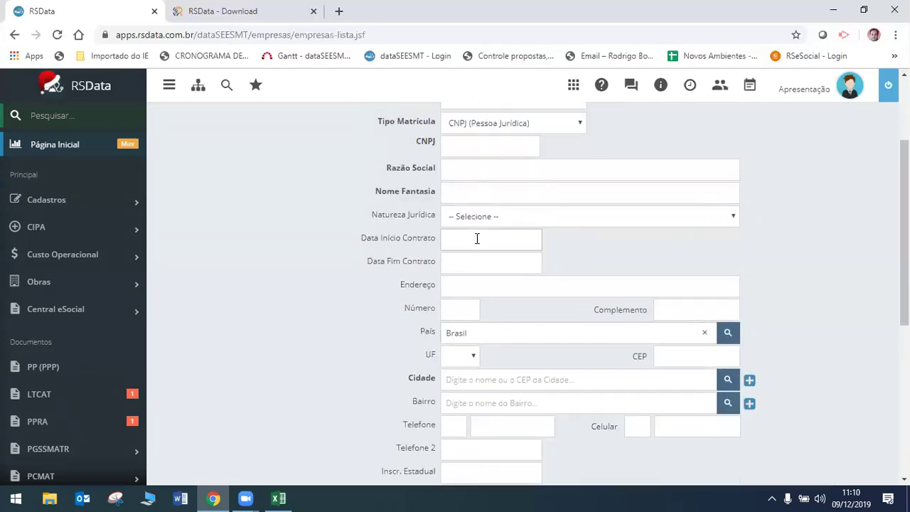
{"action": "scroll", "coordinate": [477, 239], "scroll_direction": "up", "scroll_amount": 2}
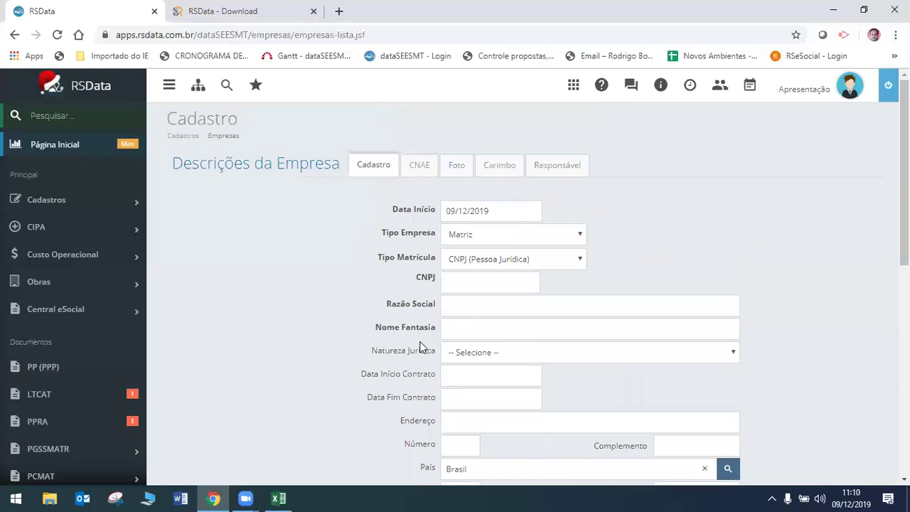
{"action": "scroll", "coordinate": [420, 347], "scroll_direction": "down", "scroll_amount": 7}
{"action": "left_click", "coordinate": [517, 381]}
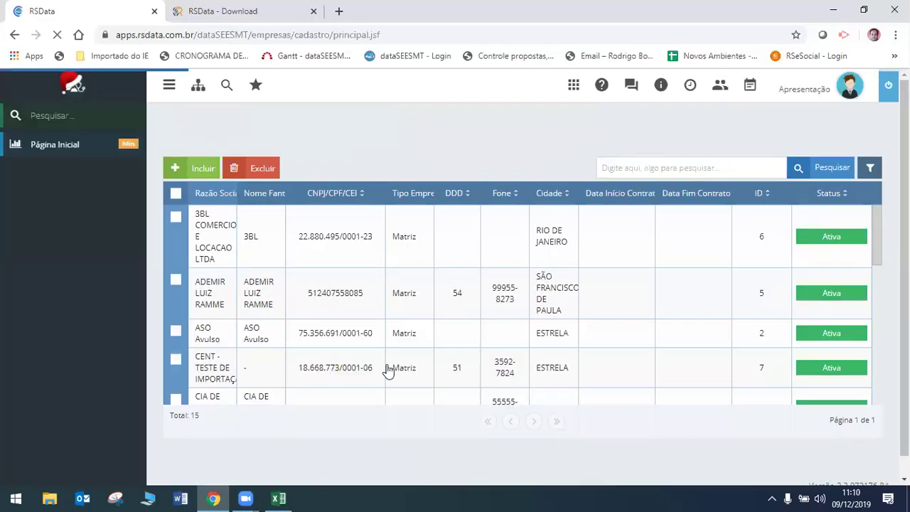
- Find CIA DE EVENTOS LTDA in the company list, open its description dated 01/01/1990, and view its CNAE data
{"action": "scroll", "coordinate": [412, 320], "scroll_direction": "down", "scroll_amount": 3}
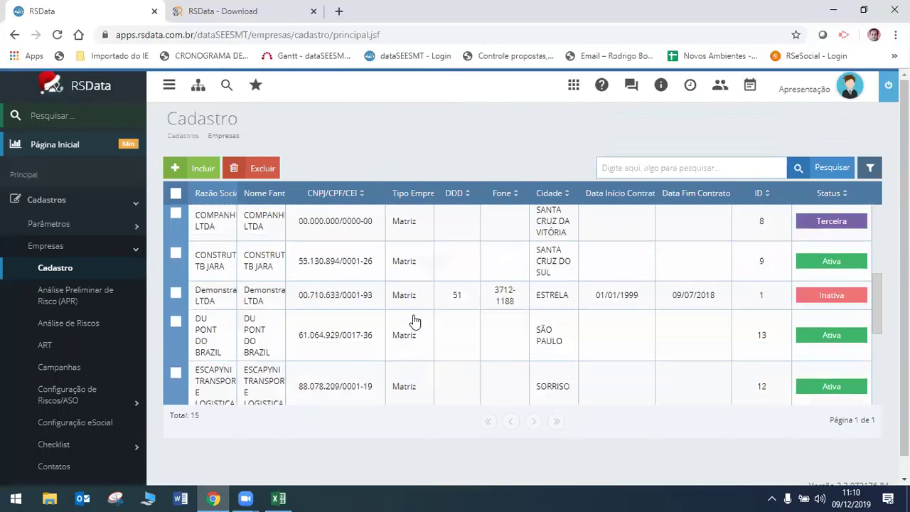
{"action": "scroll", "coordinate": [415, 322], "scroll_direction": "down", "scroll_amount": 1}
{"action": "scroll", "coordinate": [415, 322], "scroll_direction": "up", "scroll_amount": 3}
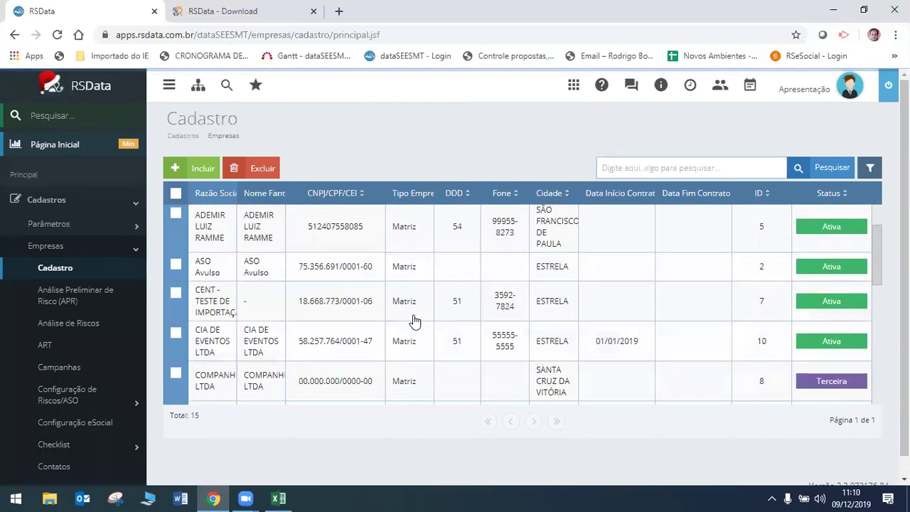
{"action": "left_click", "coordinate": [320, 350]}
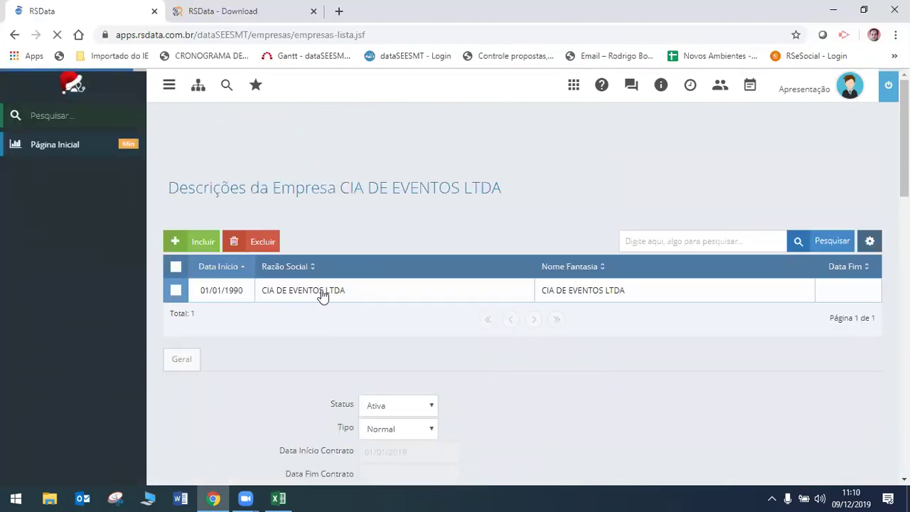
{"action": "left_click", "coordinate": [322, 295]}
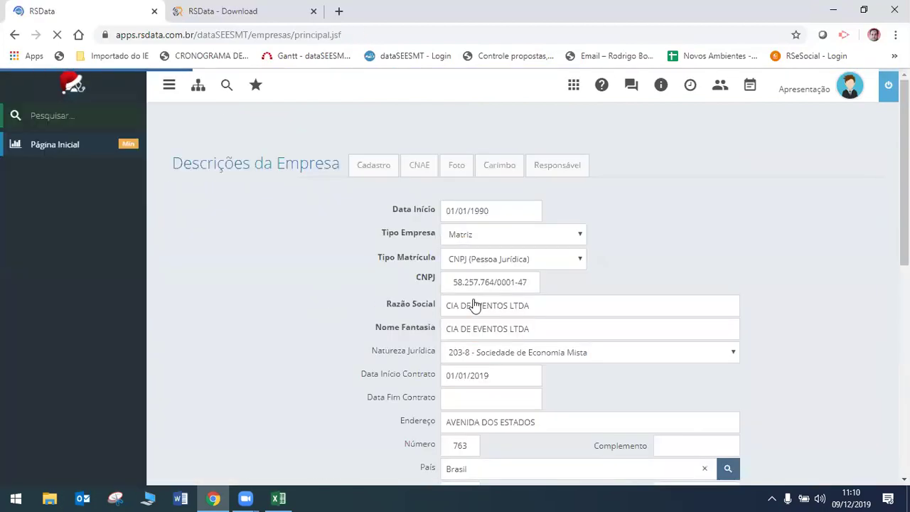
{"action": "left_click", "coordinate": [419, 167]}
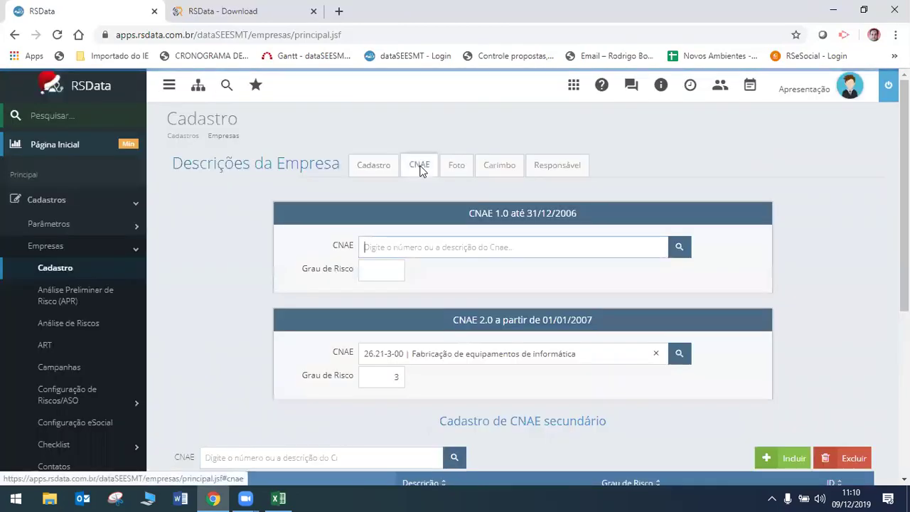
- Open the lookup for the company's CNAE 2.0 code and look through the list of activity codes
{"action": "scroll", "coordinate": [362, 256], "scroll_direction": "down", "scroll_amount": 1}
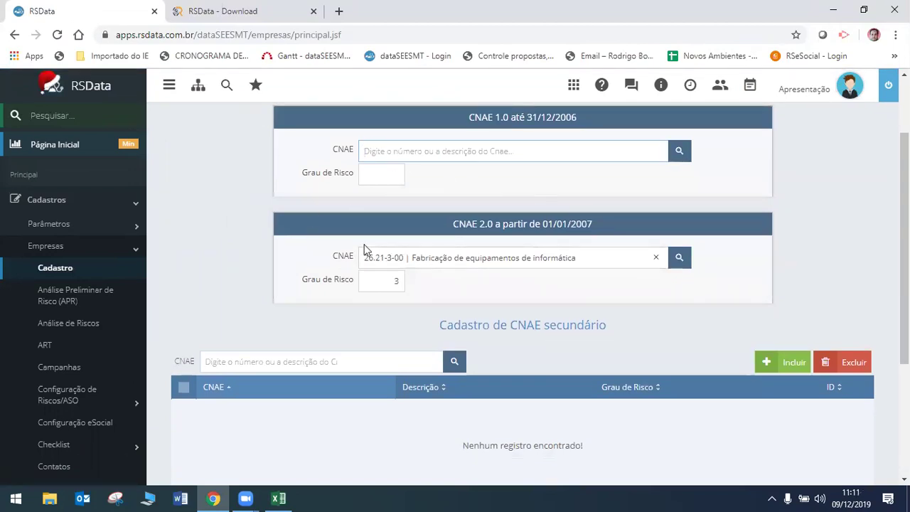
{"action": "left_click", "coordinate": [679, 260]}
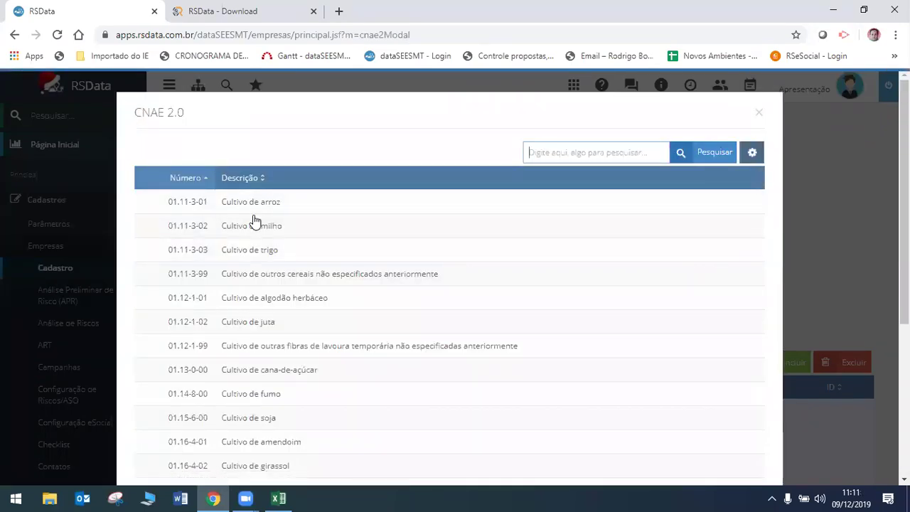
{"action": "scroll", "coordinate": [250, 305], "scroll_direction": "down", "scroll_amount": 3}
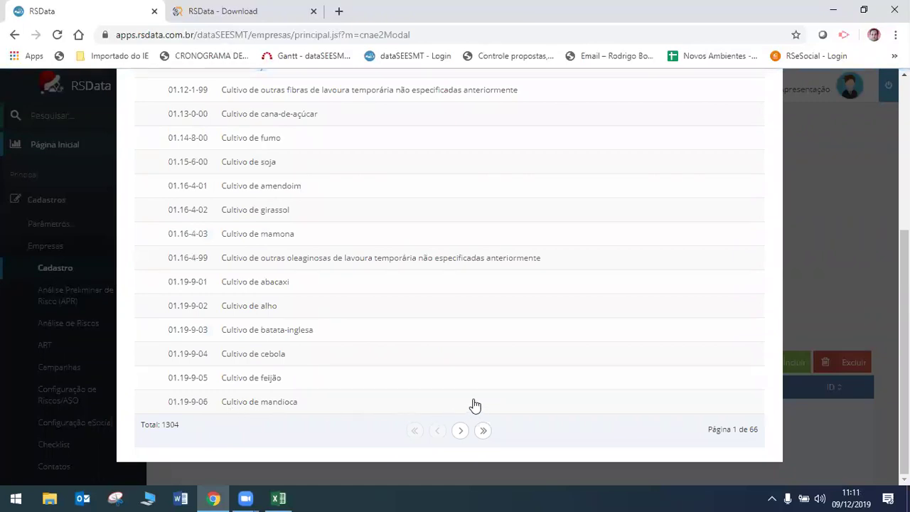
{"action": "scroll", "coordinate": [484, 381], "scroll_direction": "up", "scroll_amount": 3}
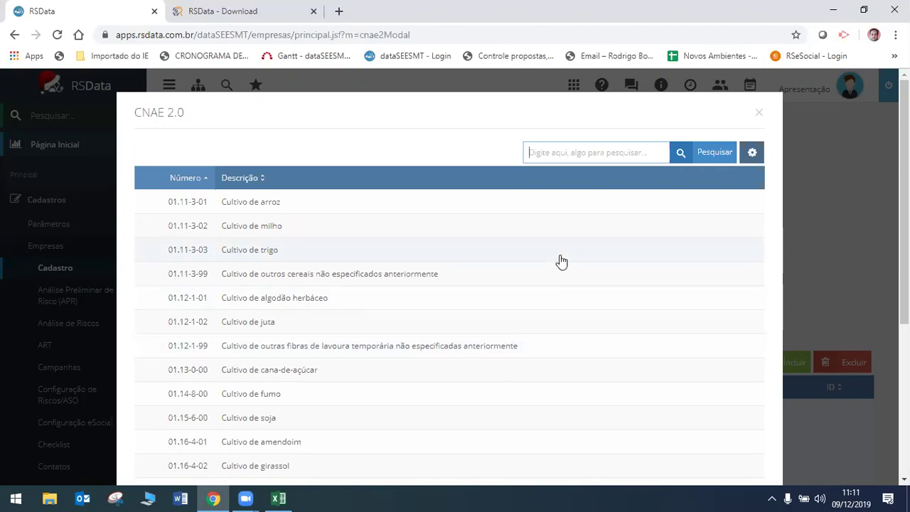
- Search the CNAE 2.0 codes for 01.11 and for 0111 without the dot, and close the lookup without choosing a code
{"action": "type", "text": "01"}
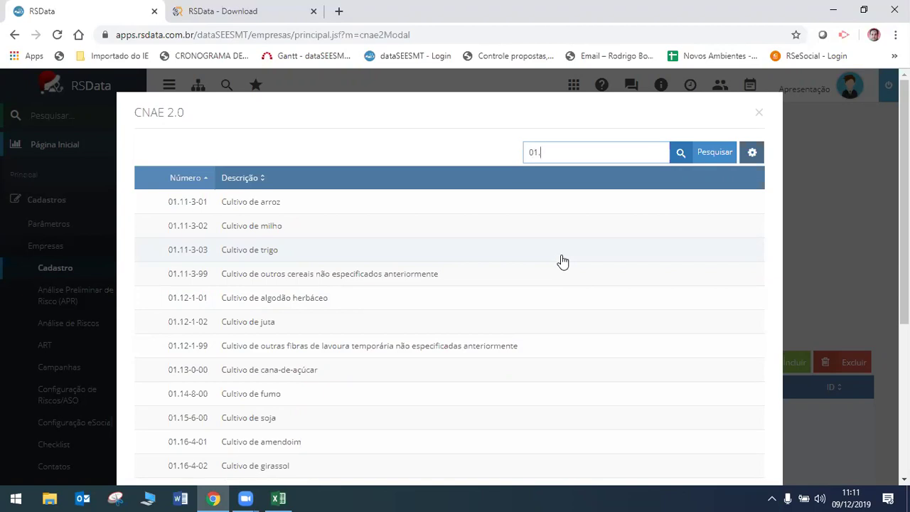
{"action": "type", "text": ".23"}
{"action": "key", "text": "Return"}
{"action": "key", "text": "BackSpace"}
{"action": "key", "text": "BackSpace"}
{"action": "type", "text": "11"}
{"action": "key", "text": "Return"}
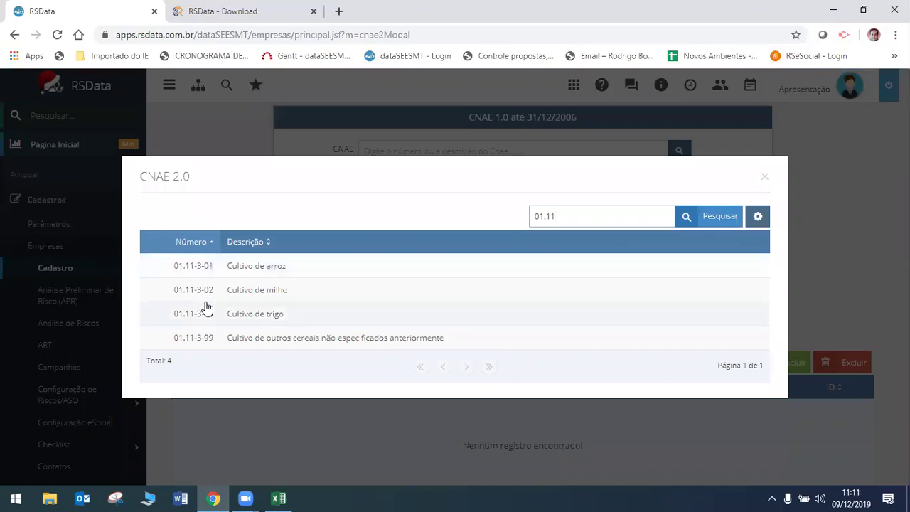
{"action": "left_click", "coordinate": [545, 217]}
{"action": "key", "text": "BackSpace"}
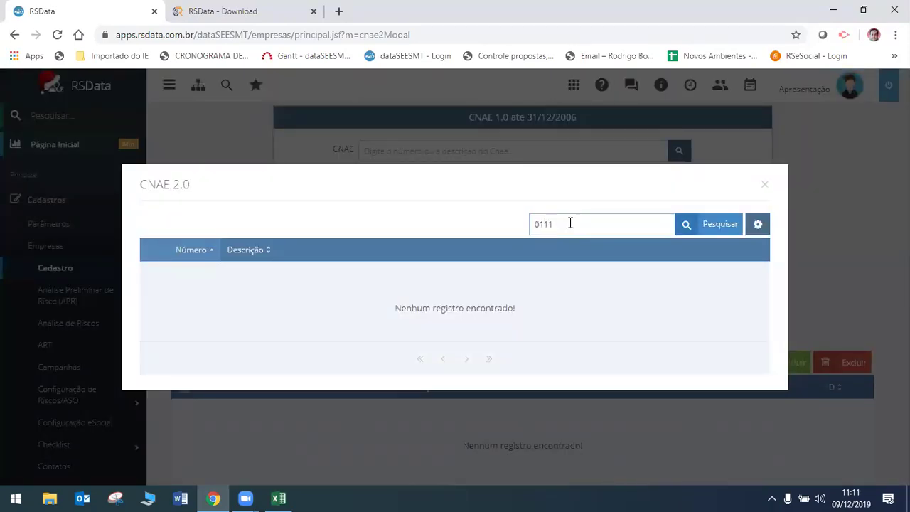
{"action": "left_click", "coordinate": [765, 186]}
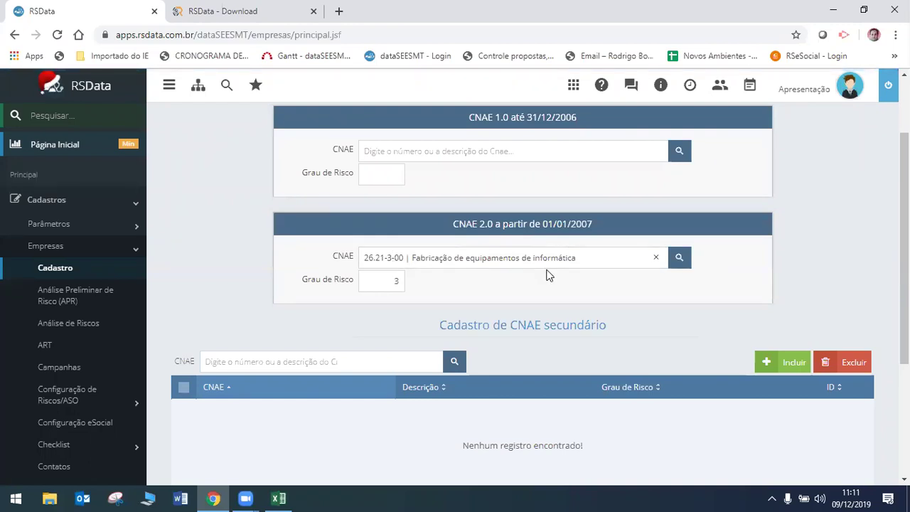
- Search the system's functions for "CNAE" to locate the CNAE registration, and review the company's primary and secondary CNAE sections
{"action": "scroll", "coordinate": [548, 275], "scroll_direction": "down", "scroll_amount": 3}
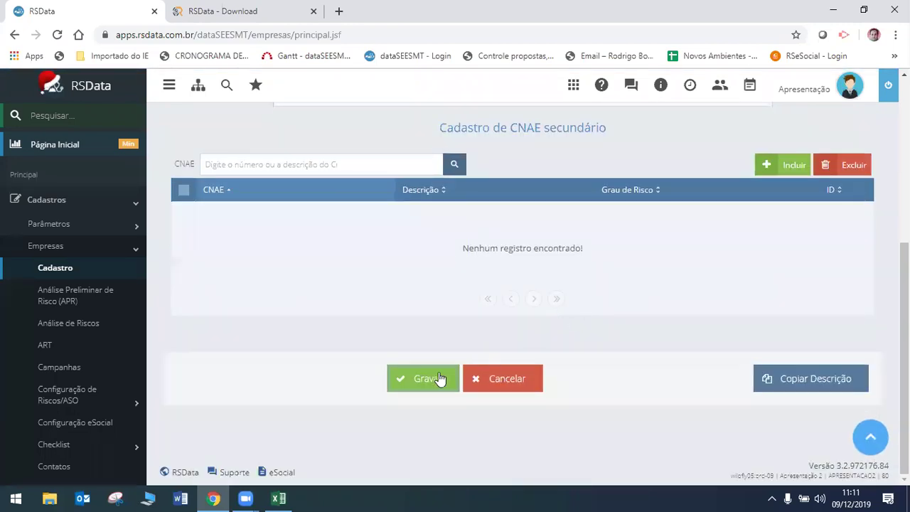
{"action": "left_click", "coordinate": [450, 378]}
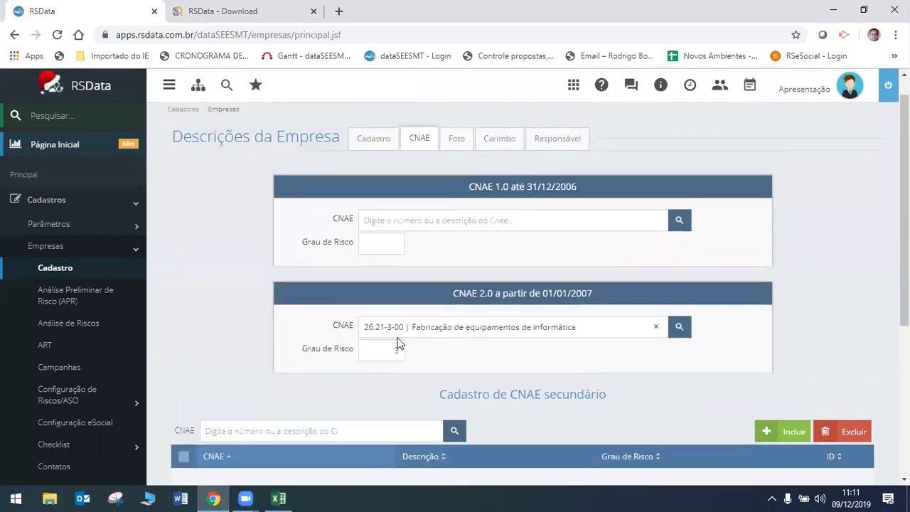
{"action": "left_click", "coordinate": [59, 200]}
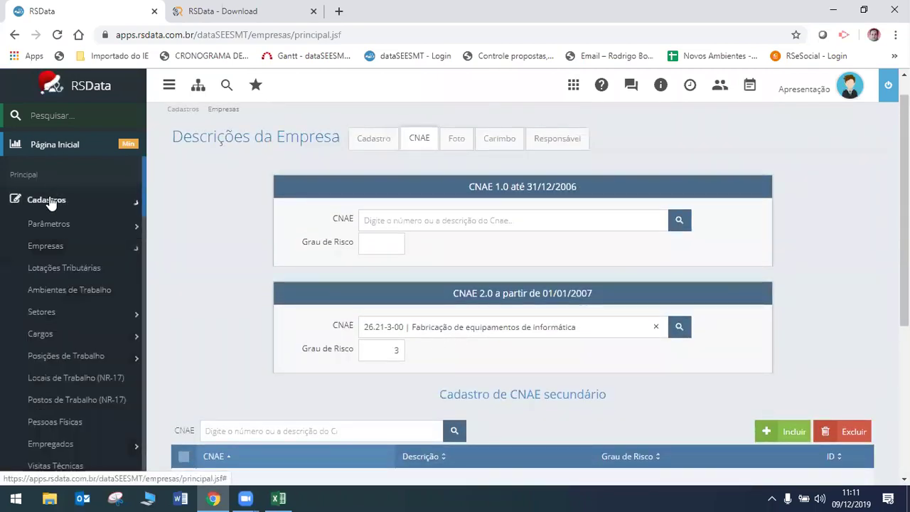
{"action": "left_click", "coordinate": [61, 202]}
{"action": "scroll", "coordinate": [61, 256], "scroll_direction": "down", "scroll_amount": 3}
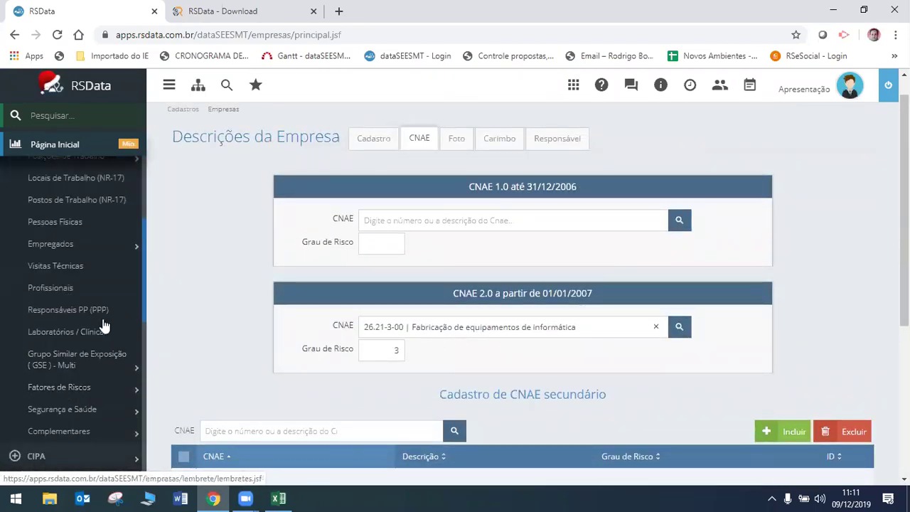
{"action": "scroll", "coordinate": [119, 357], "scroll_direction": "up", "scroll_amount": 3}
{"action": "left_click", "coordinate": [50, 110]}
{"action": "type", "text": "CNAE"}
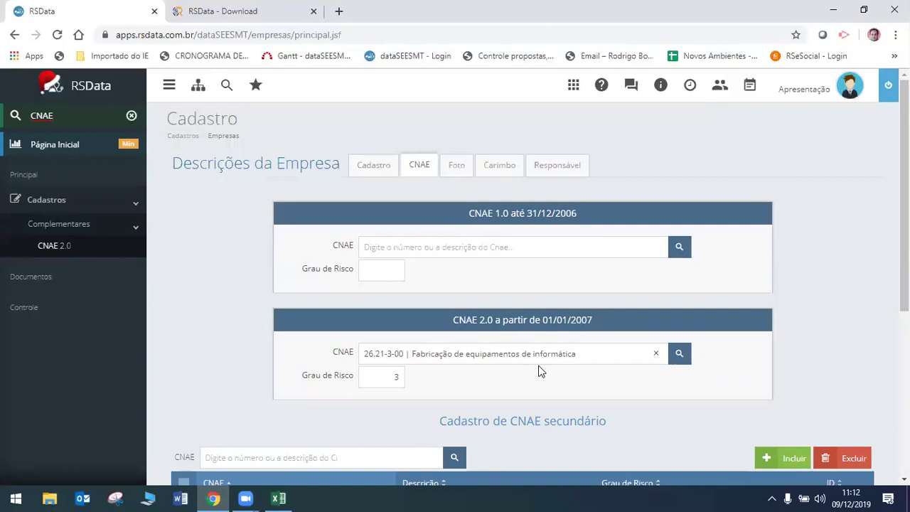
{"action": "scroll", "coordinate": [512, 220], "scroll_direction": "down", "scroll_amount": 2}
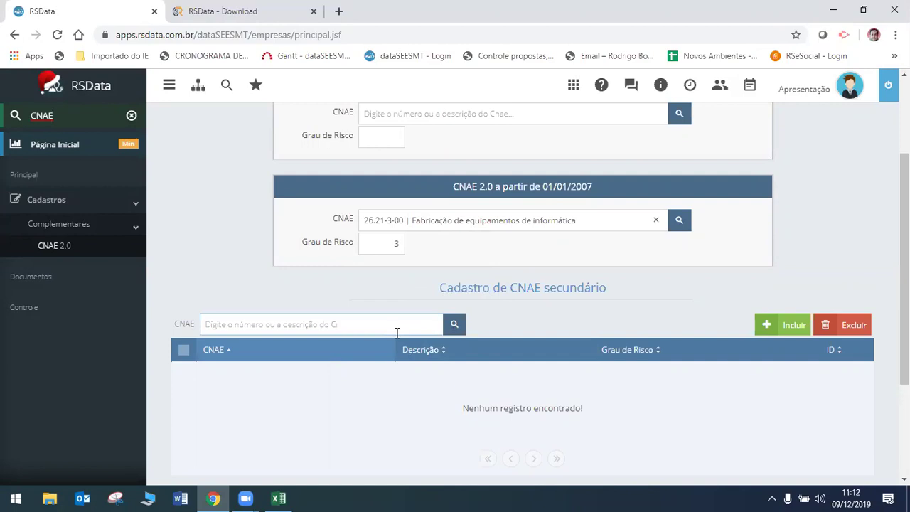
{"action": "scroll", "coordinate": [619, 352], "scroll_direction": "up", "scroll_amount": 2}
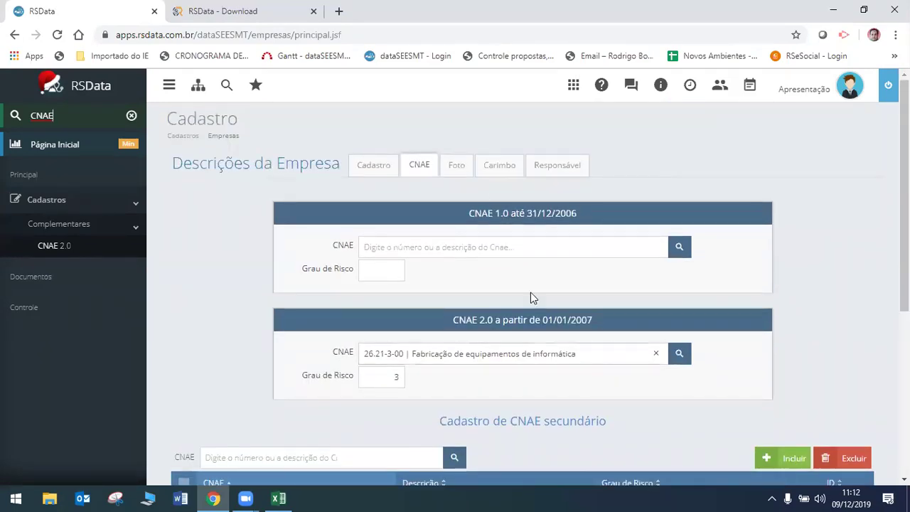
- Open the file picker for the company's photo without choosing a file, and cancel the company description without saving
{"action": "left_click", "coordinate": [458, 166]}
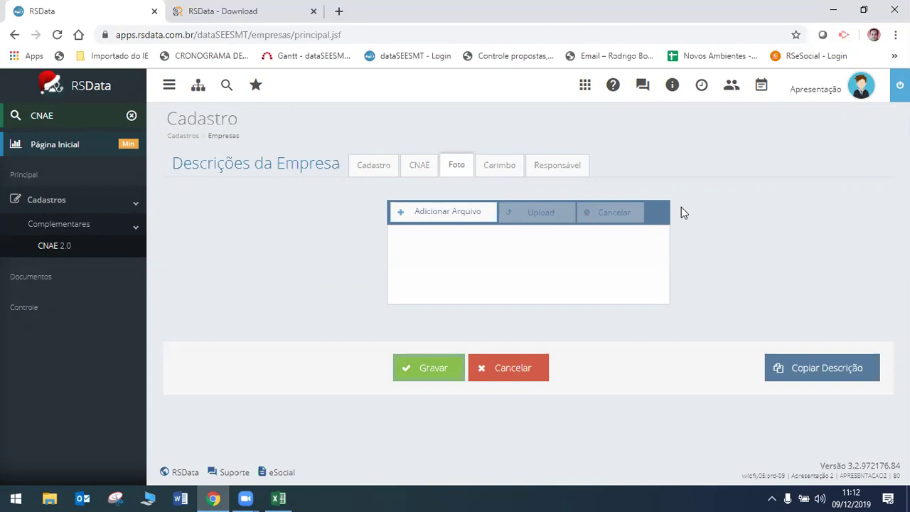
{"action": "left_click", "coordinate": [463, 210]}
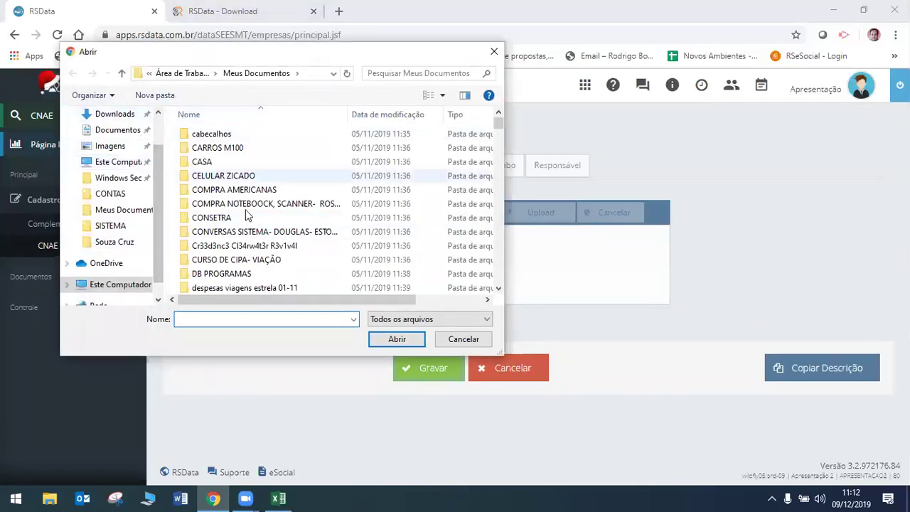
{"action": "left_click", "coordinate": [463, 339]}
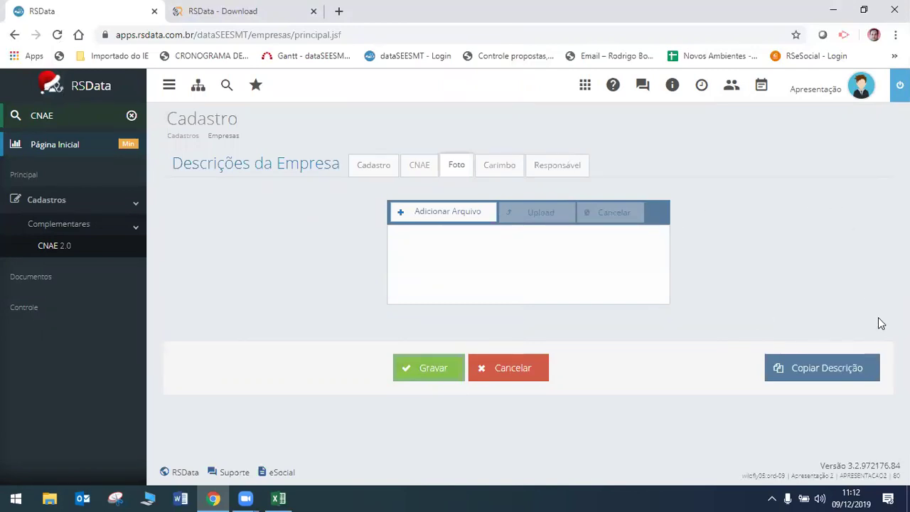
{"action": "left_click", "coordinate": [527, 372]}
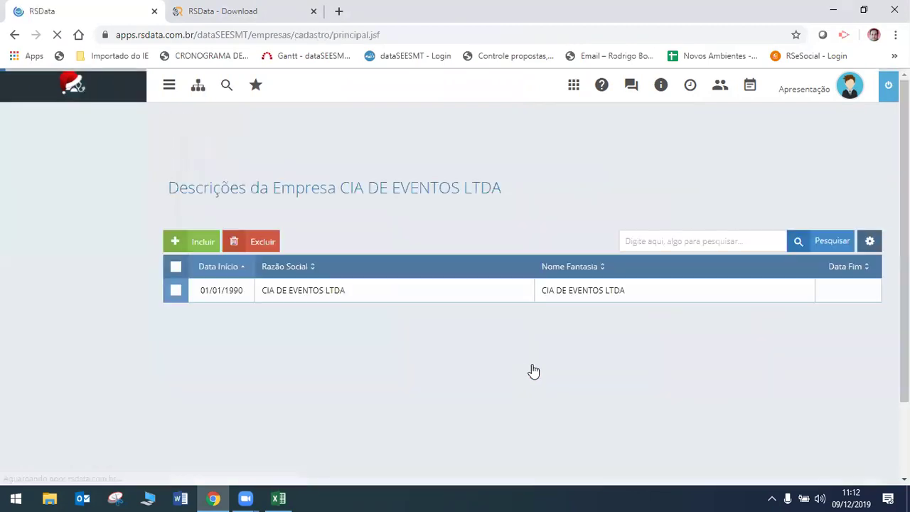
- Find RSDATA in the company list by searching for "RSDA", and open its description dated 01/01/1999
{"action": "scroll", "coordinate": [453, 357], "scroll_direction": "down", "scroll_amount": 7}
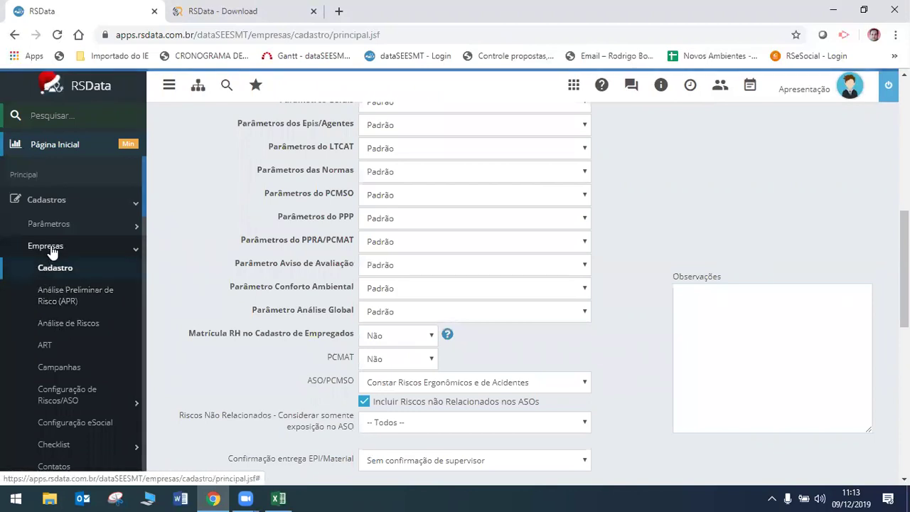
{"action": "left_click", "coordinate": [56, 267]}
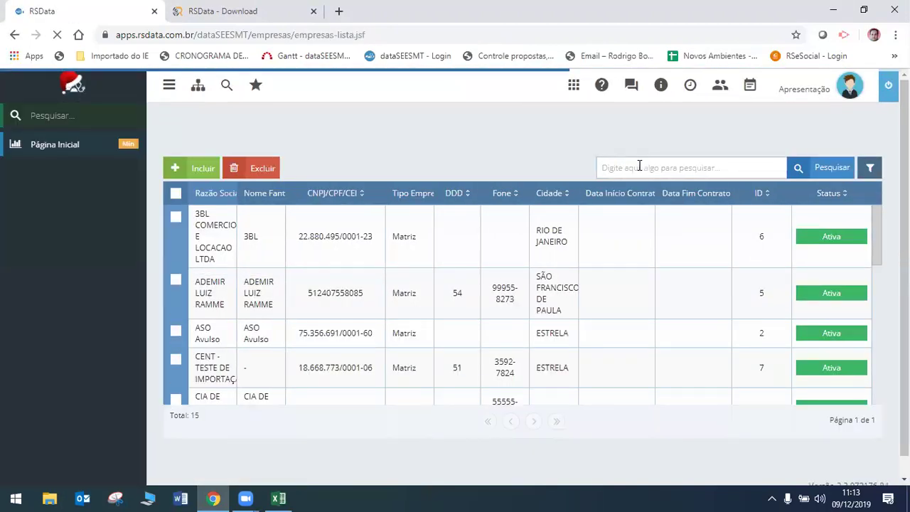
{"action": "left_click", "coordinate": [639, 165]}
{"action": "type", "text": "RSDA"}
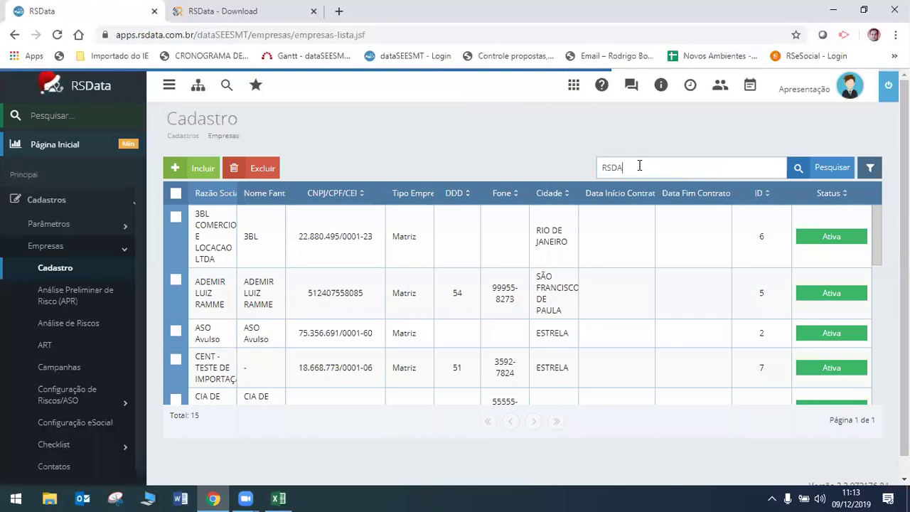
{"action": "key", "text": "Return"}
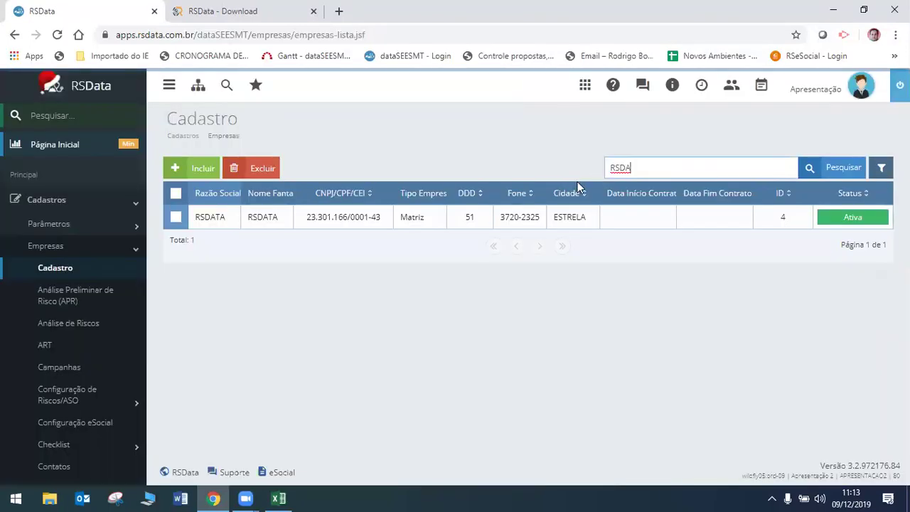
{"action": "left_click", "coordinate": [256, 222]}
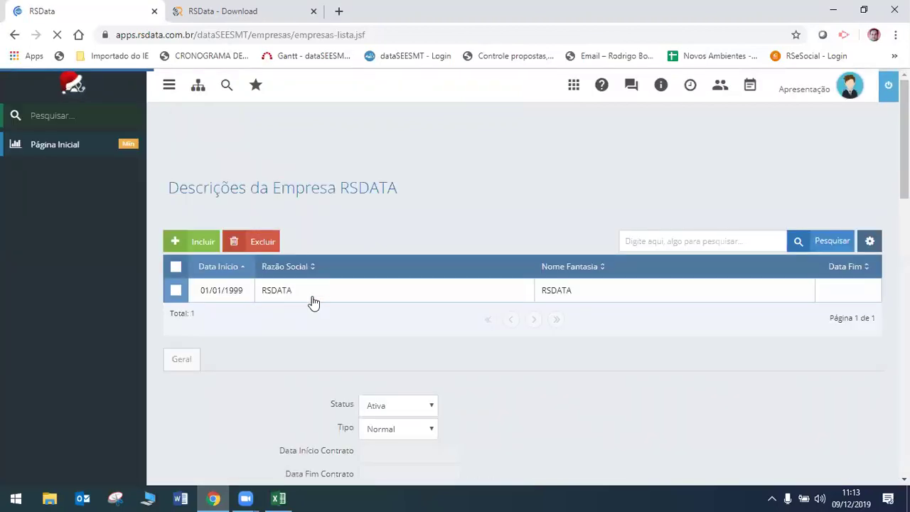
{"action": "double_click", "coordinate": [314, 302]}
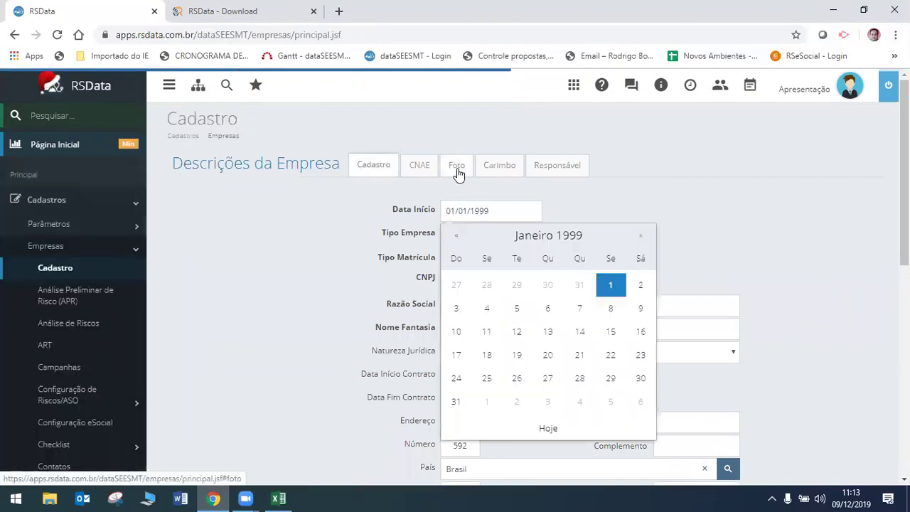
- View the photo, stamp (Carimbo) and Responsável sections of RSDATA's company description
{"action": "left_click", "coordinate": [457, 168]}
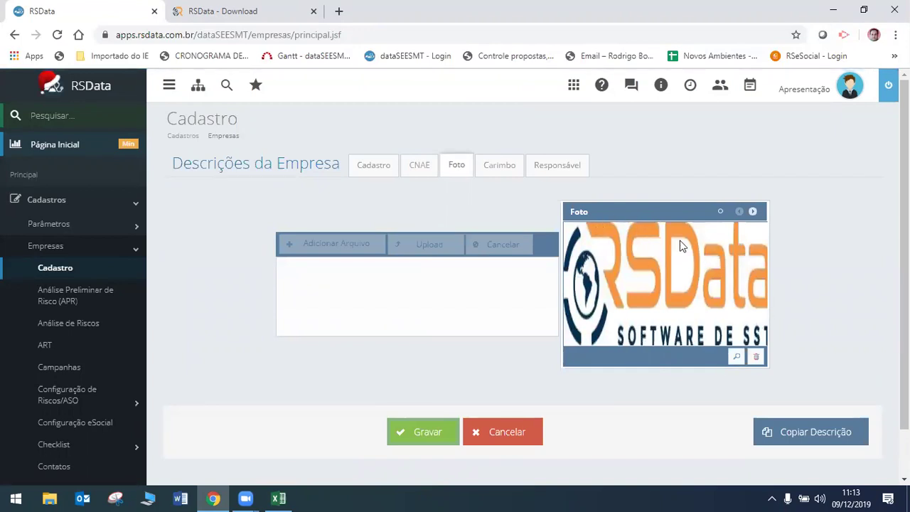
{"action": "left_click", "coordinate": [508, 165]}
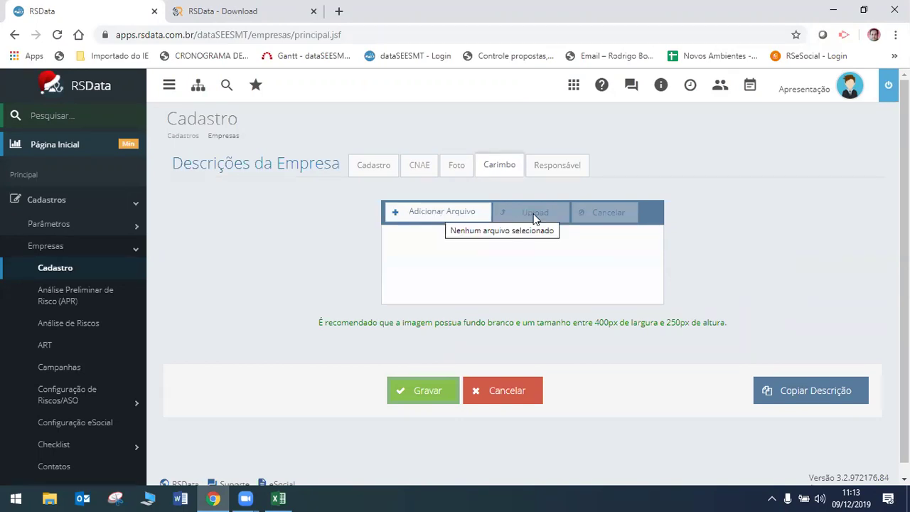
{"action": "left_click", "coordinate": [566, 165]}
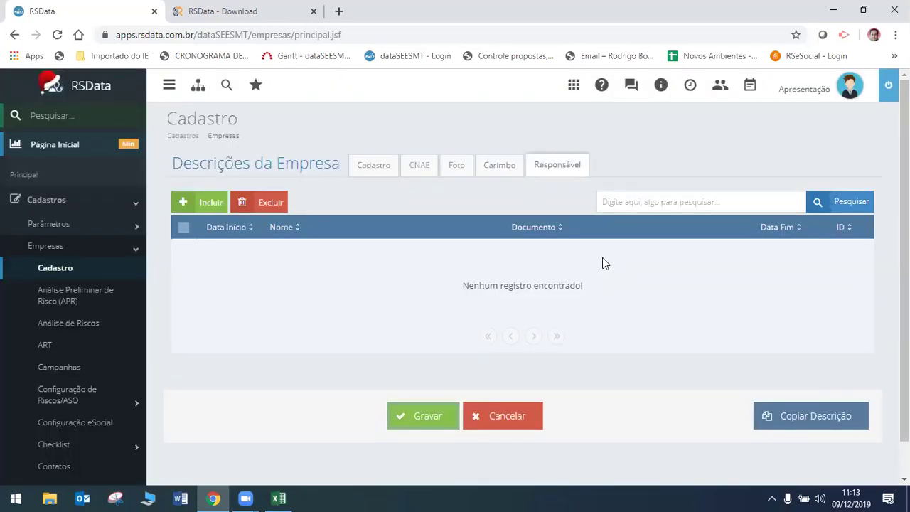
- Open a new Responsável entry, review its document type, Responsável Assina Por and Responsável Consta Em options, and cancel without saving
{"action": "left_click", "coordinate": [201, 211]}
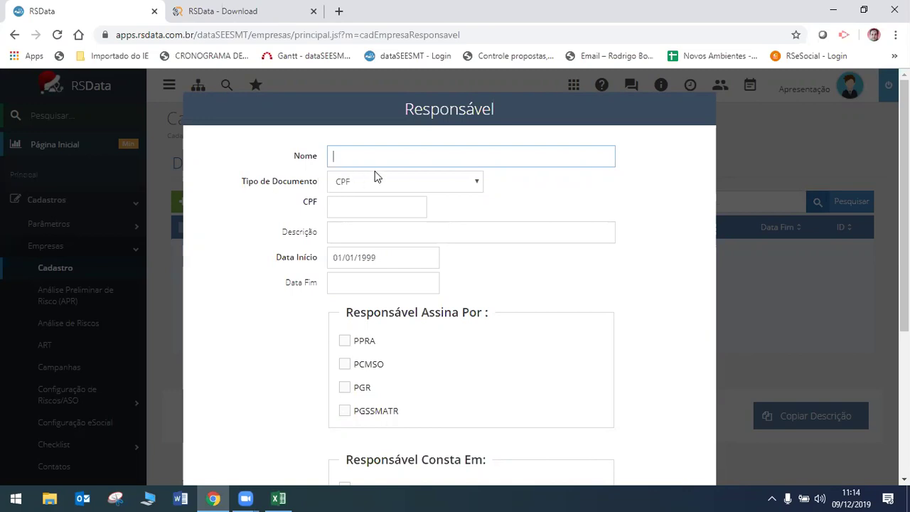
{"action": "left_click", "coordinate": [479, 180]}
{"action": "left_click", "coordinate": [479, 180]}
{"action": "left_click", "coordinate": [363, 232]}
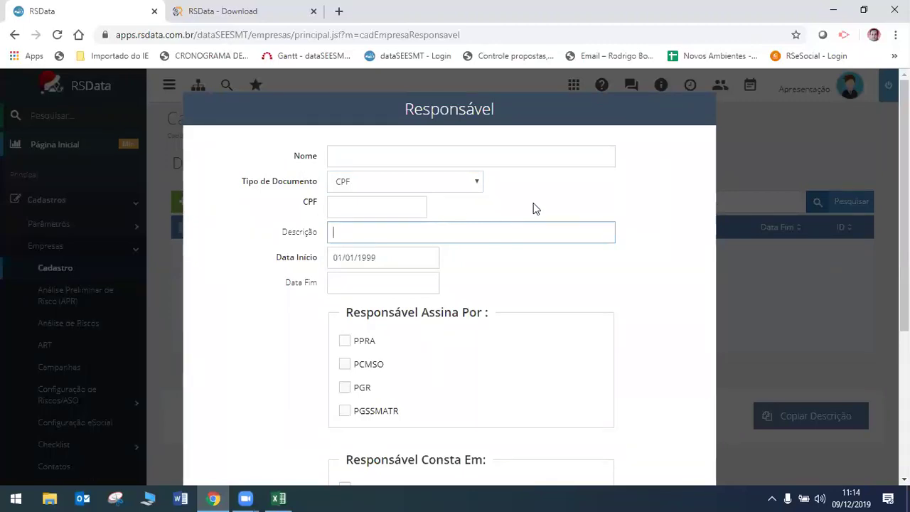
{"action": "scroll", "coordinate": [537, 225], "scroll_direction": "down", "scroll_amount": 2}
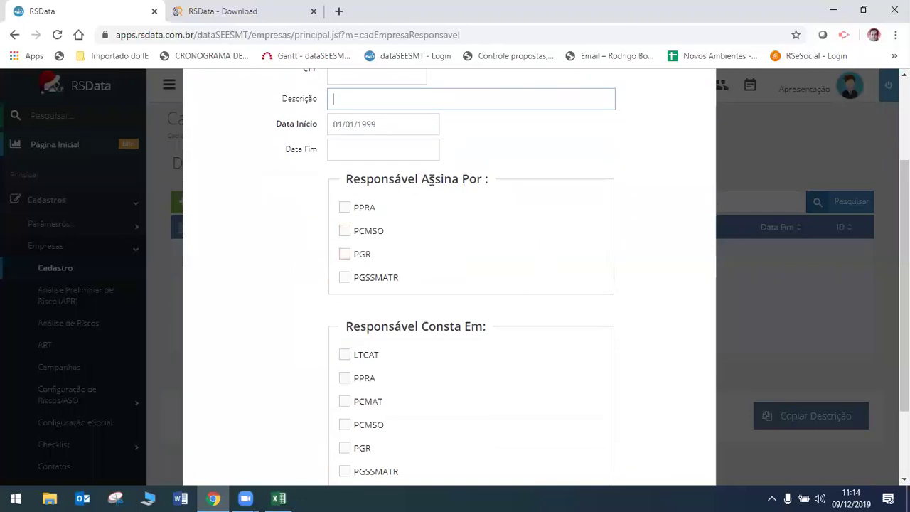
{"action": "scroll", "coordinate": [418, 251], "scroll_direction": "down", "scroll_amount": 2}
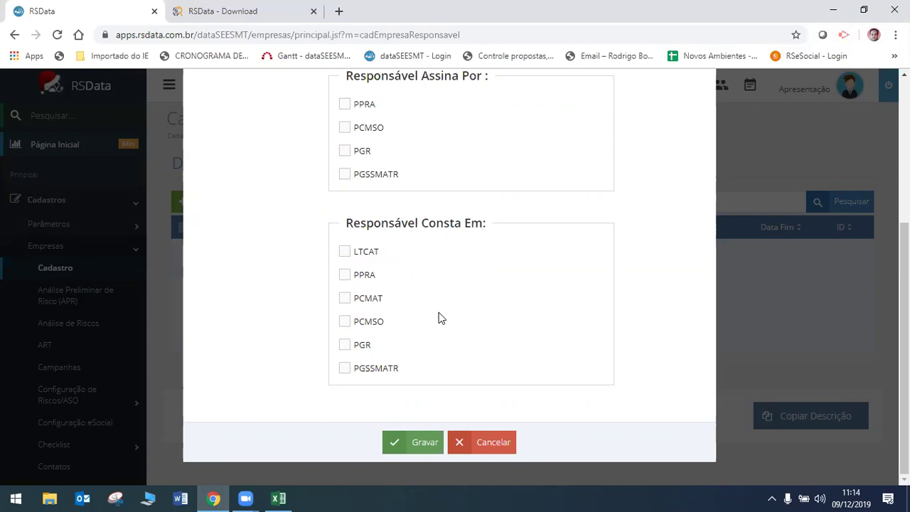
{"action": "scroll", "coordinate": [422, 296], "scroll_direction": "up", "scroll_amount": 5}
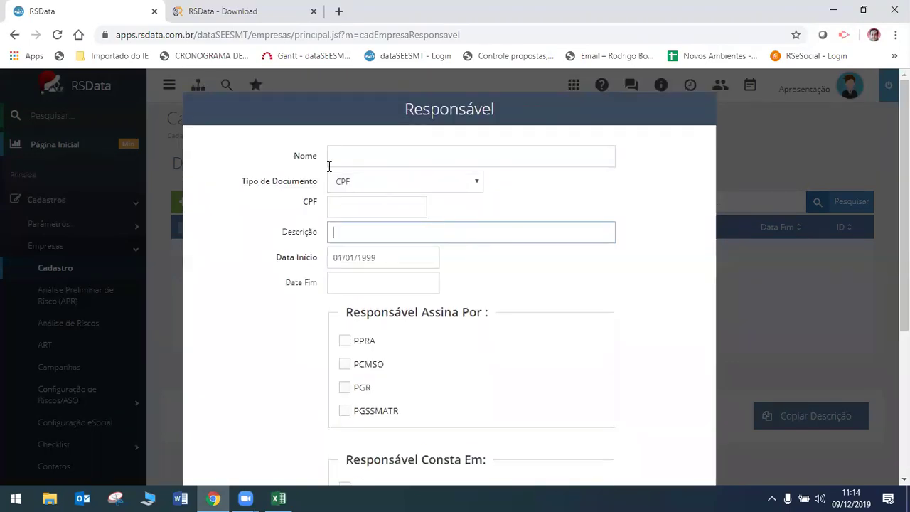
{"action": "scroll", "coordinate": [491, 408], "scroll_direction": "down", "scroll_amount": 5}
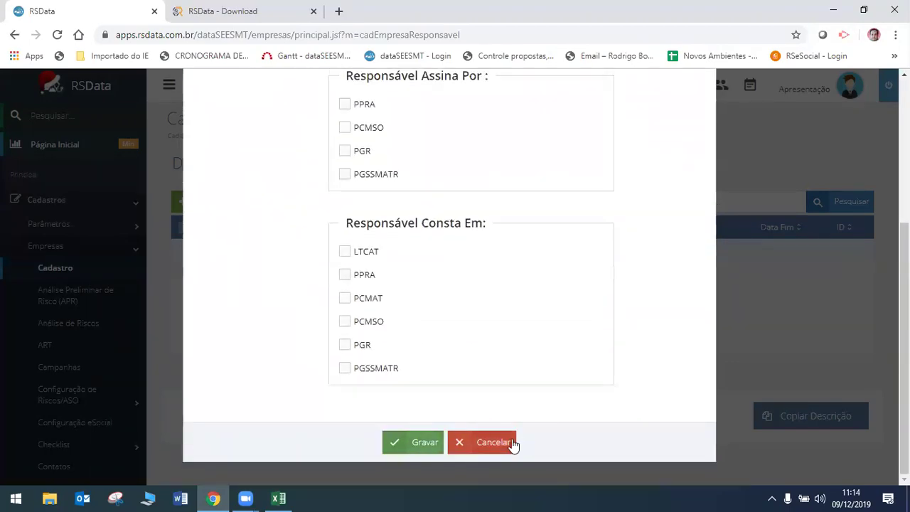
{"action": "scroll", "coordinate": [388, 177], "scroll_direction": "up", "scroll_amount": 3}
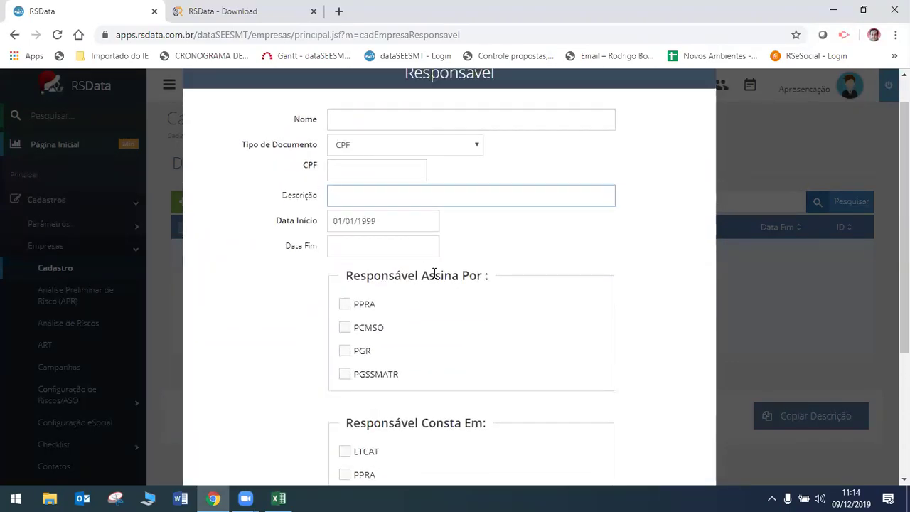
{"action": "scroll", "coordinate": [490, 392], "scroll_direction": "down", "scroll_amount": 3}
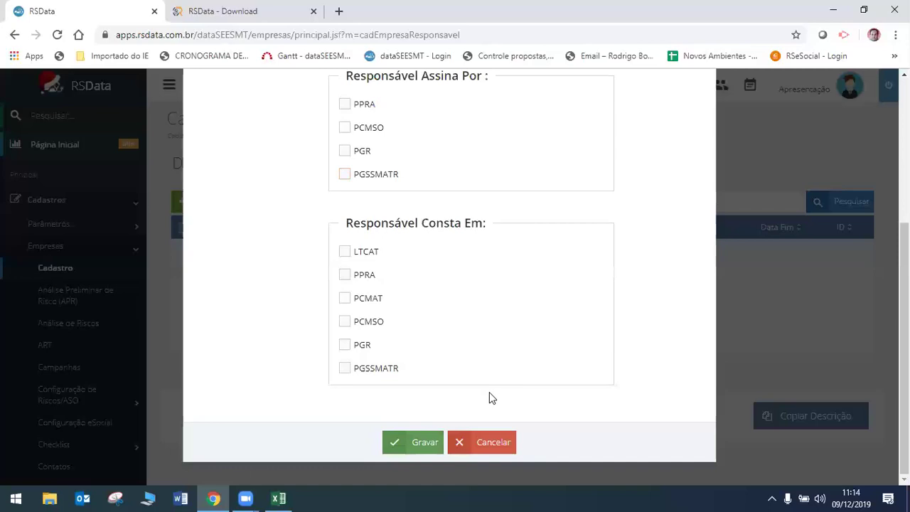
{"action": "left_click", "coordinate": [482, 443]}
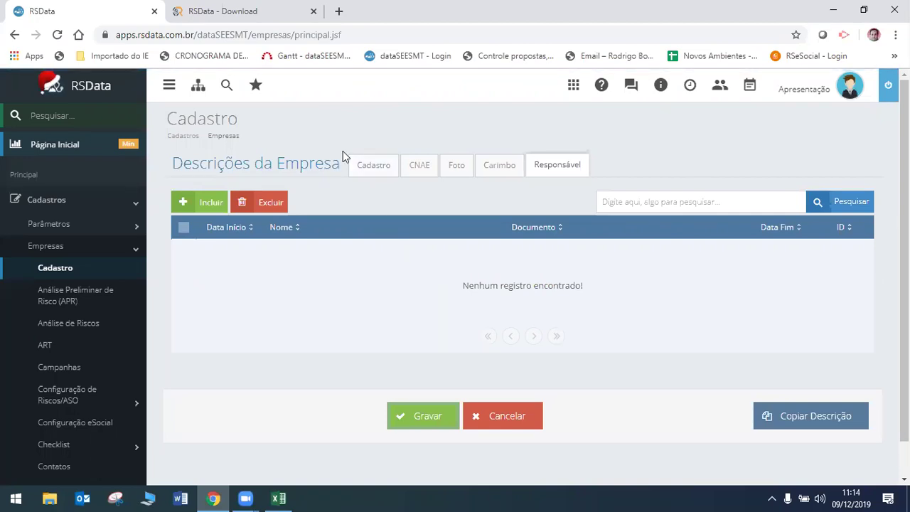
- Review the Cadastro section of RSDATA's company description and save the description
{"action": "left_click", "coordinate": [363, 170]}
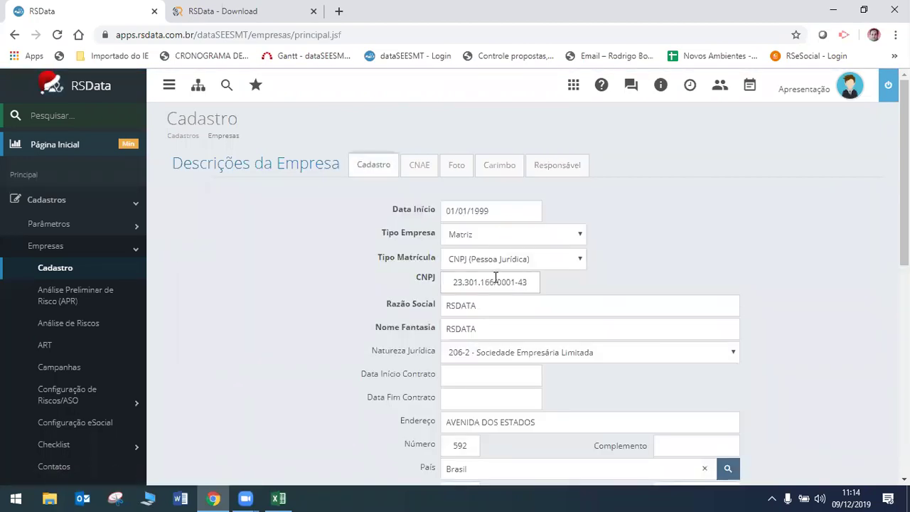
{"action": "scroll", "coordinate": [490, 285], "scroll_direction": "down", "scroll_amount": 2}
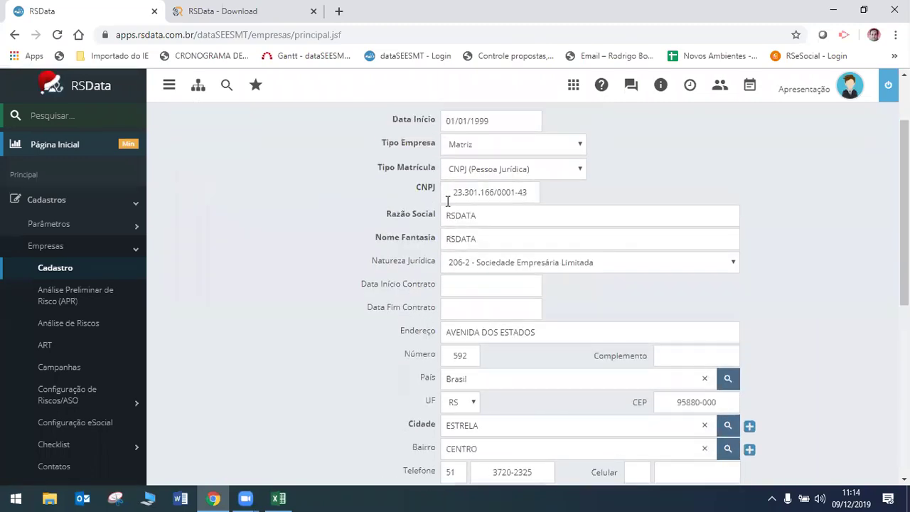
{"action": "scroll", "coordinate": [448, 202], "scroll_direction": "up", "scroll_amount": 1}
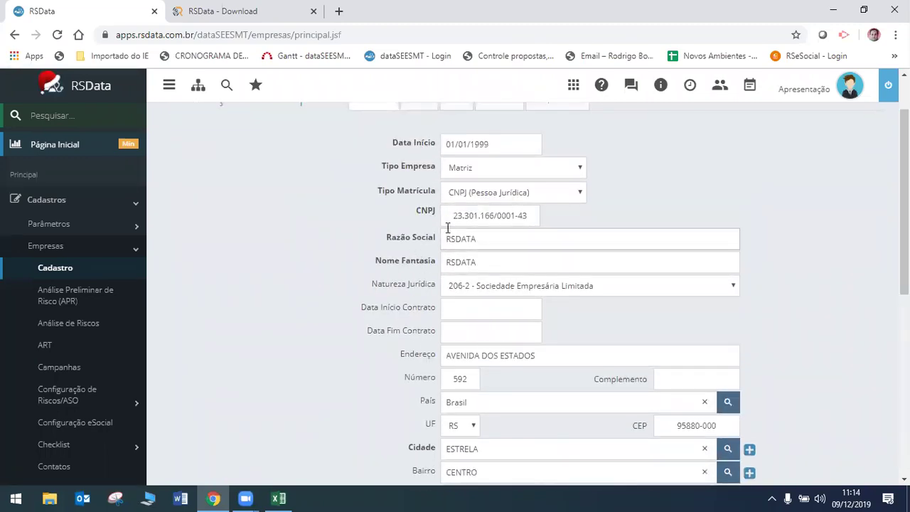
{"action": "scroll", "coordinate": [447, 227], "scroll_direction": "down", "scroll_amount": 9}
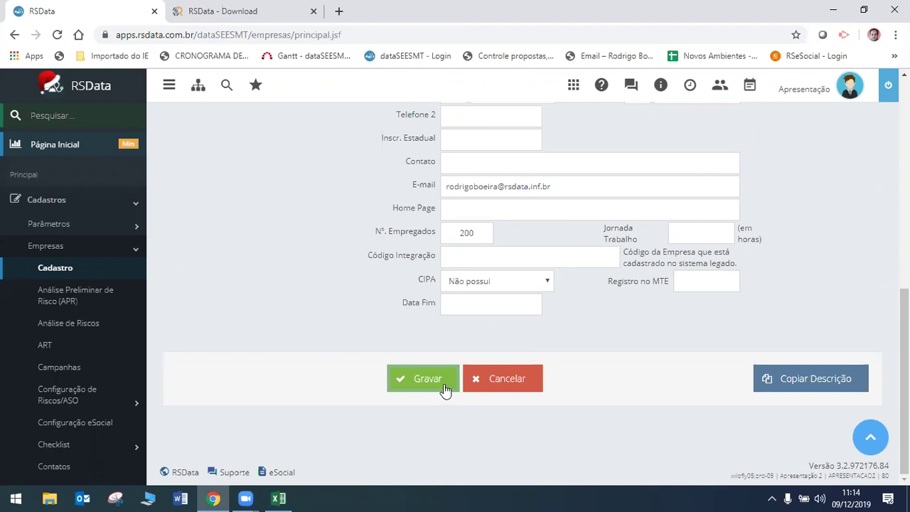
{"action": "left_click", "coordinate": [418, 380]}
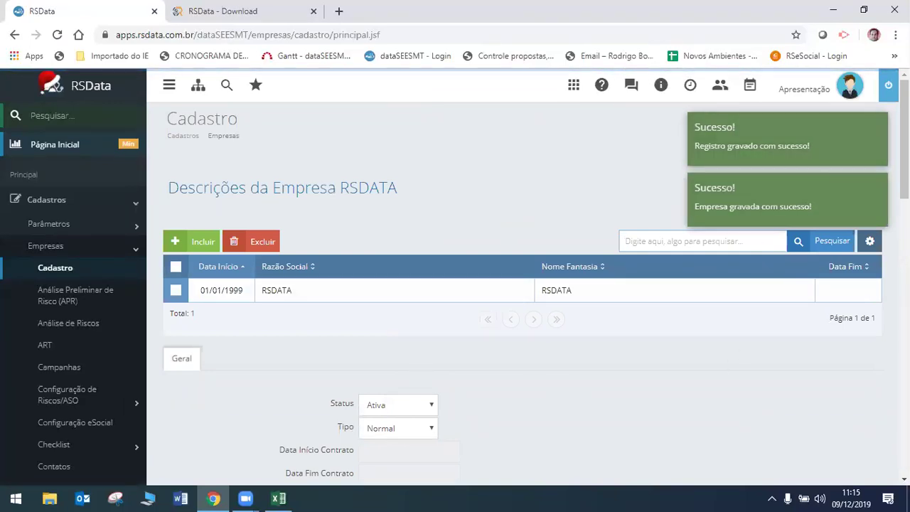
- Dismiss the notifications and view the available Status options in RSDATA's Geral settings without choosing a different one
{"action": "scroll", "coordinate": [904, 135], "scroll_direction": "down", "scroll_amount": 1}
{"action": "scroll", "coordinate": [523, 291], "scroll_direction": "down", "scroll_amount": 4}
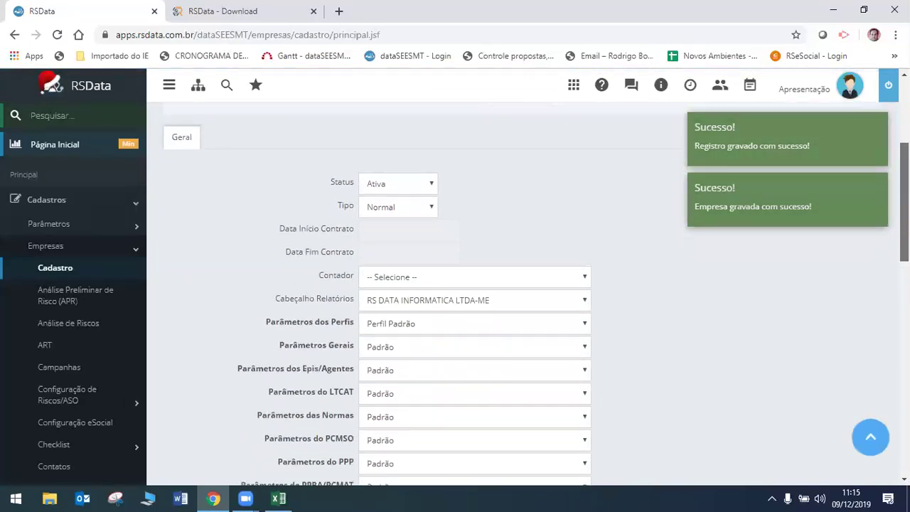
{"action": "left_click", "coordinate": [880, 183]}
{"action": "left_click", "coordinate": [879, 123]}
{"action": "scroll", "coordinate": [494, 325], "scroll_direction": "up", "scroll_amount": 3}
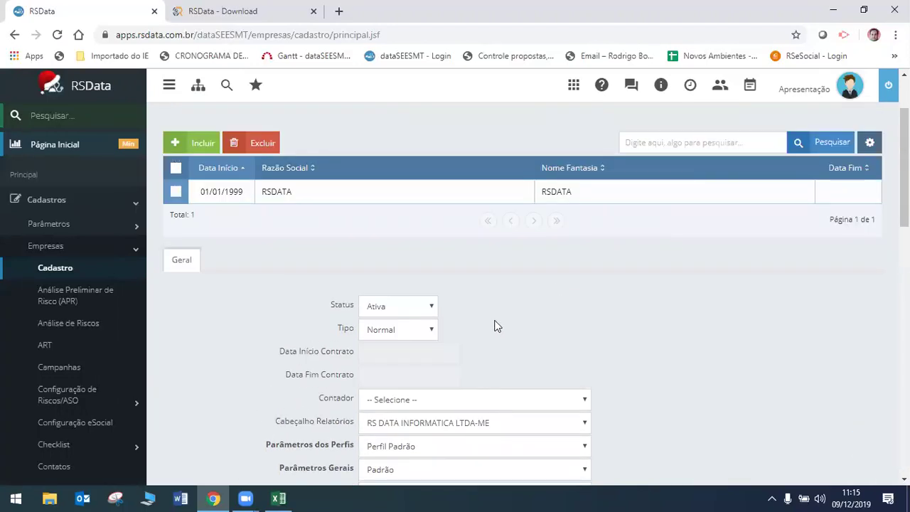
{"action": "left_click", "coordinate": [431, 306]}
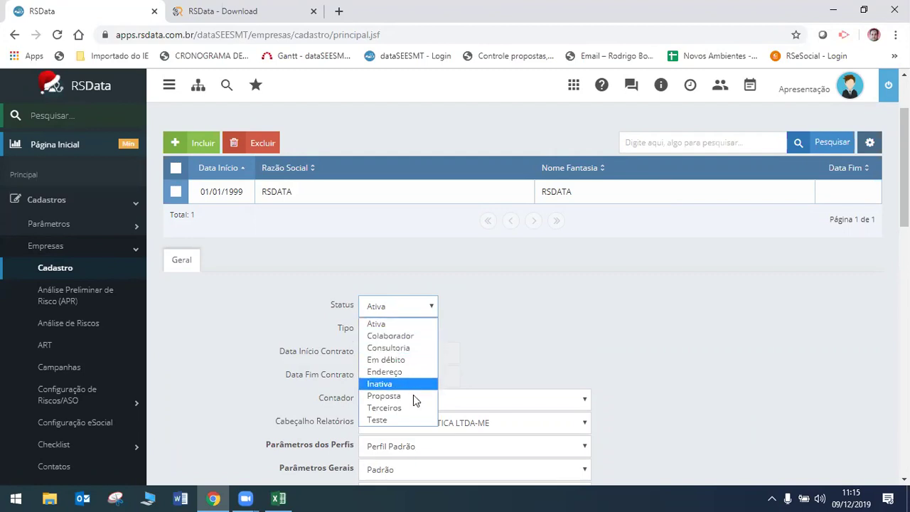
{"action": "left_click", "coordinate": [486, 353]}
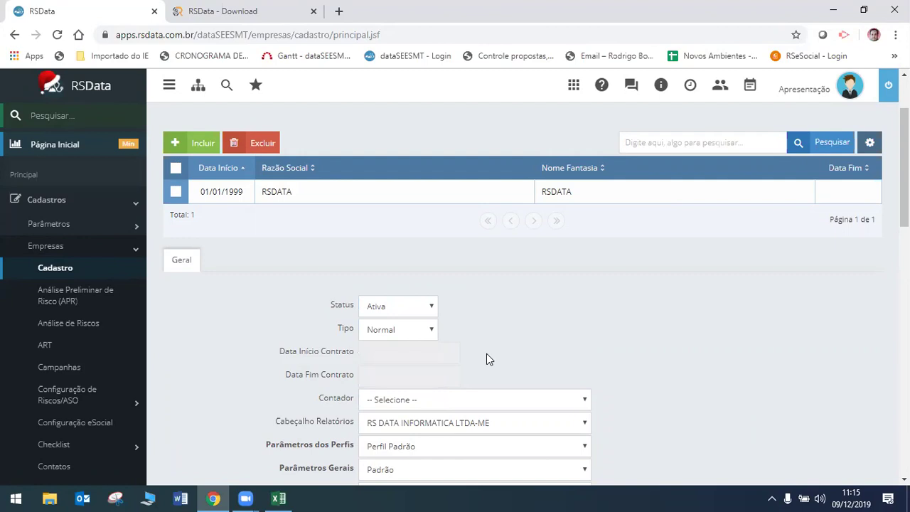
- Examine the choices offered for the company's Tipo and Contador fields in the general registration data
{"action": "left_click", "coordinate": [431, 329]}
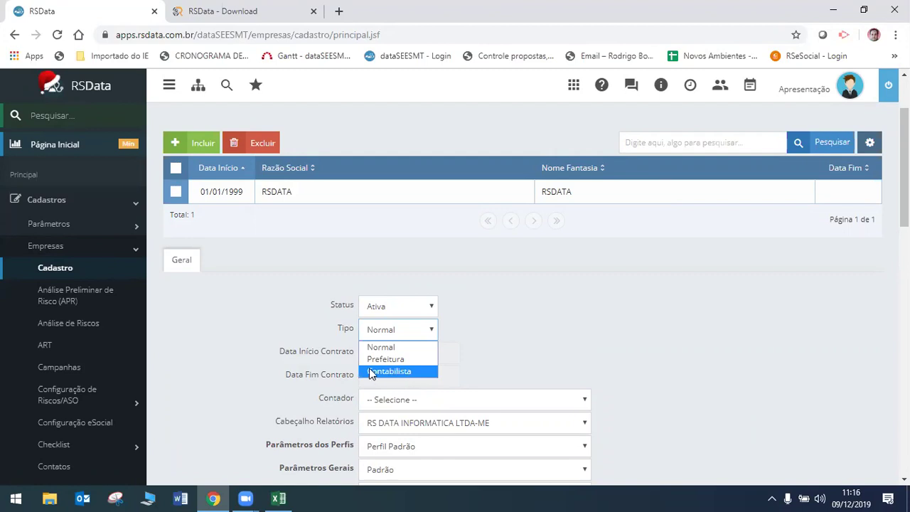
{"action": "left_click", "coordinate": [517, 337]}
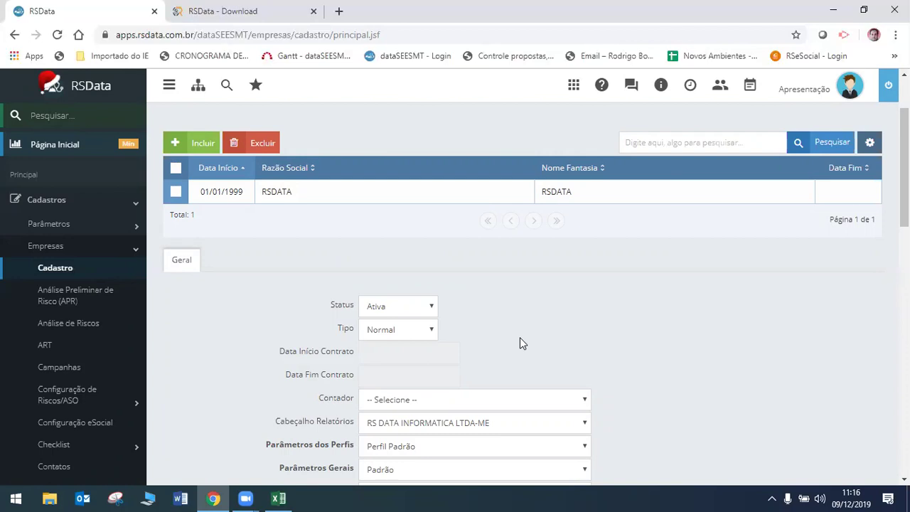
{"action": "left_click", "coordinate": [431, 330]}
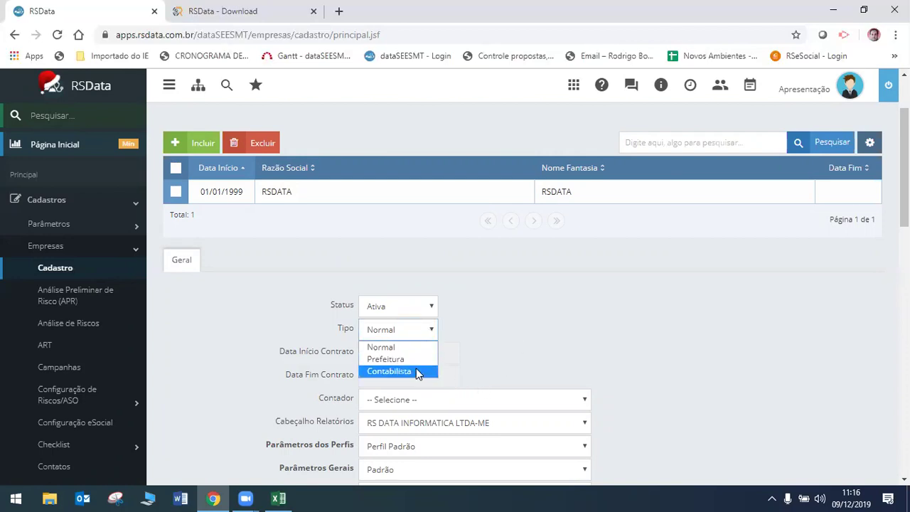
{"action": "left_click", "coordinate": [639, 288]}
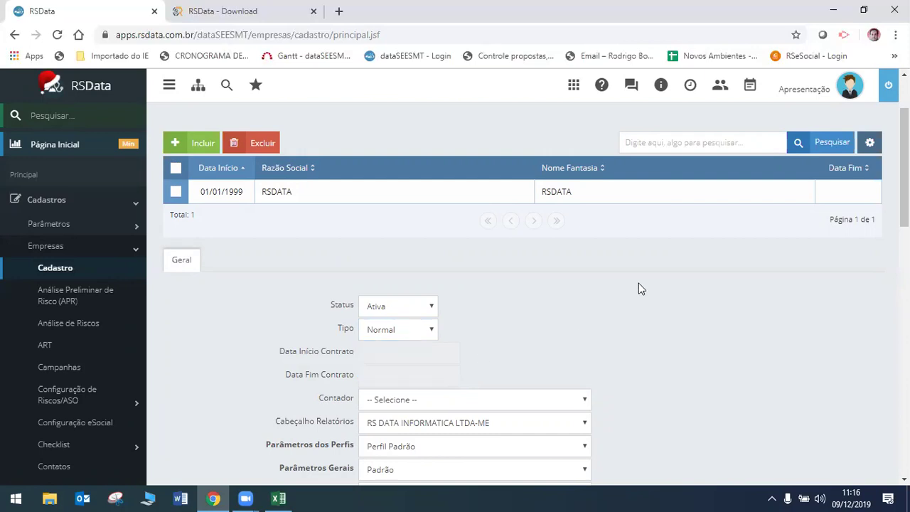
{"action": "scroll", "coordinate": [639, 284], "scroll_direction": "down", "scroll_amount": 1}
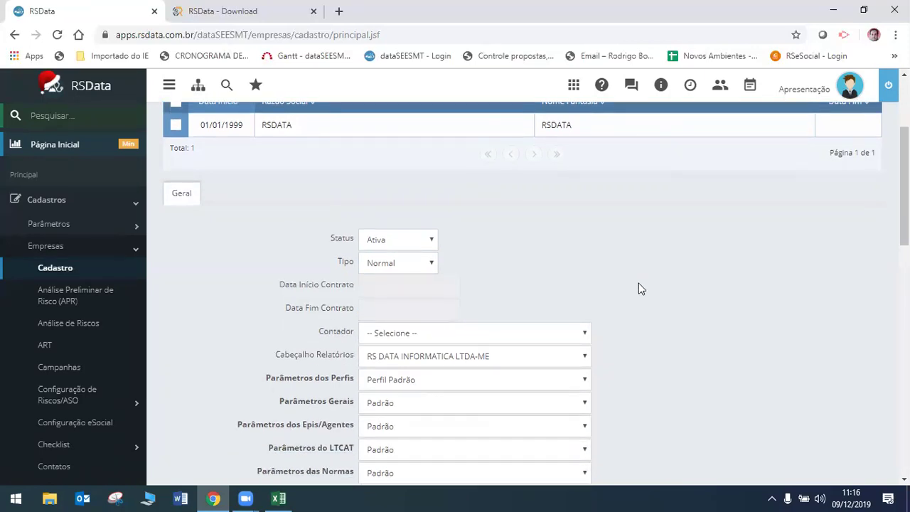
{"action": "scroll", "coordinate": [599, 253], "scroll_direction": "down", "scroll_amount": 1}
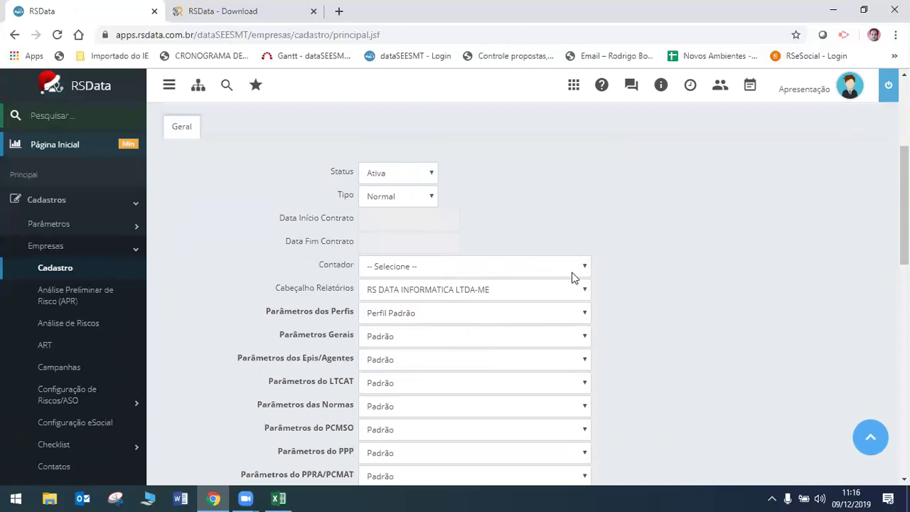
{"action": "left_click", "coordinate": [574, 277]}
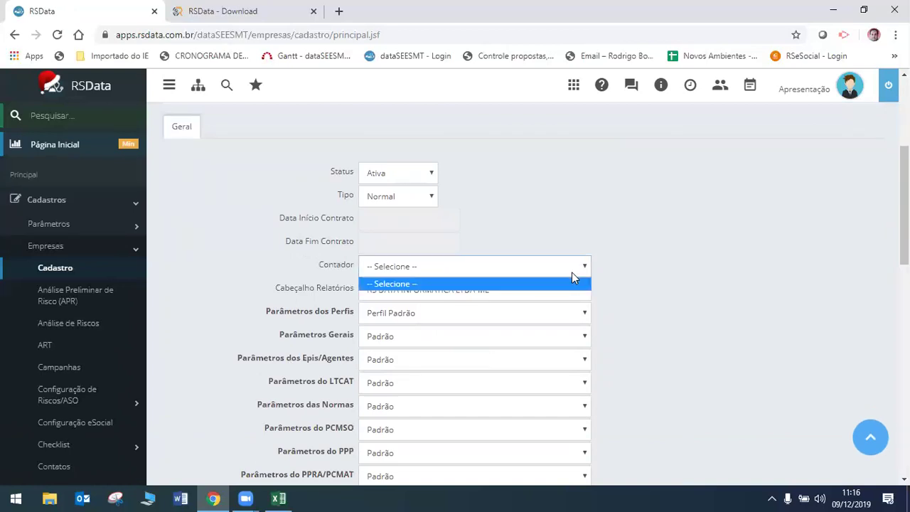
{"action": "left_click", "coordinate": [696, 200]}
- Review the company's parameter assignments, from Cabeçalho Relatórios and Parâmetros dos Perfis through Parâmetro Análise Global
{"action": "scroll", "coordinate": [668, 221], "scroll_direction": "down", "scroll_amount": 1}
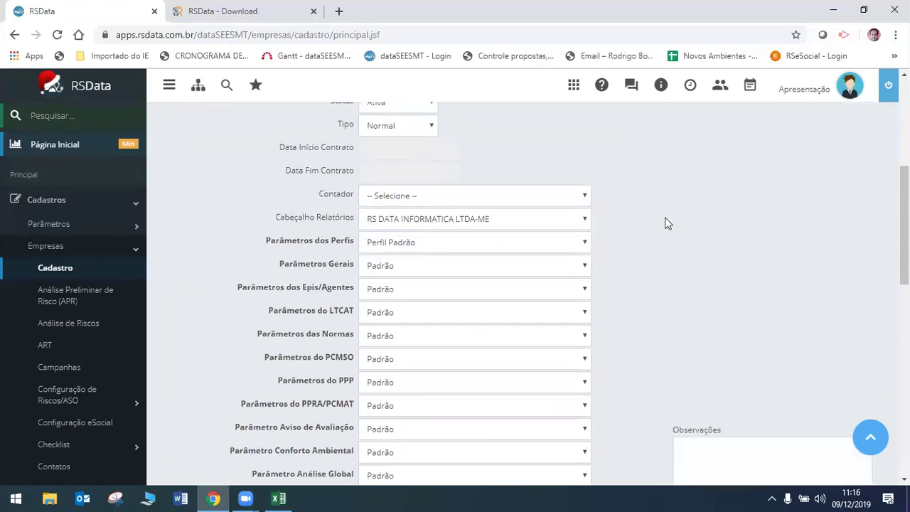
{"action": "scroll", "coordinate": [668, 223], "scroll_direction": "down", "scroll_amount": 1}
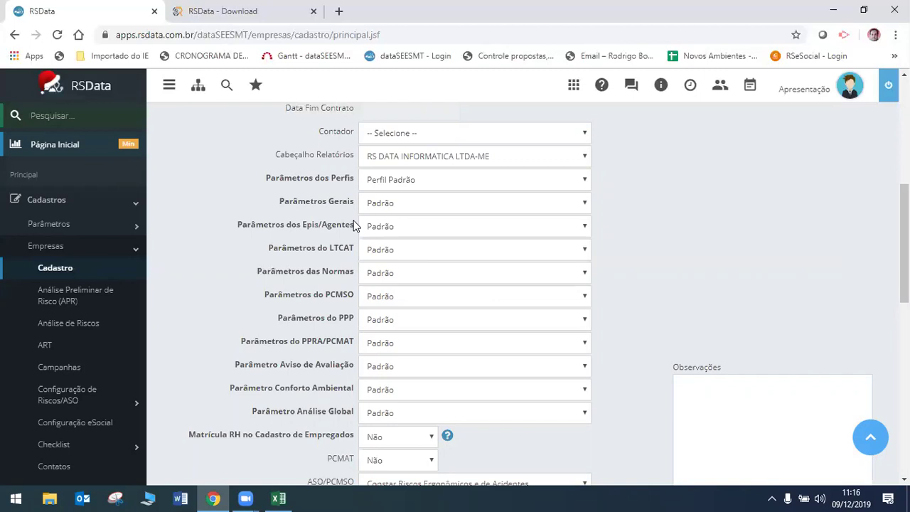
{"action": "scroll", "coordinate": [430, 245], "scroll_direction": "down", "scroll_amount": 2}
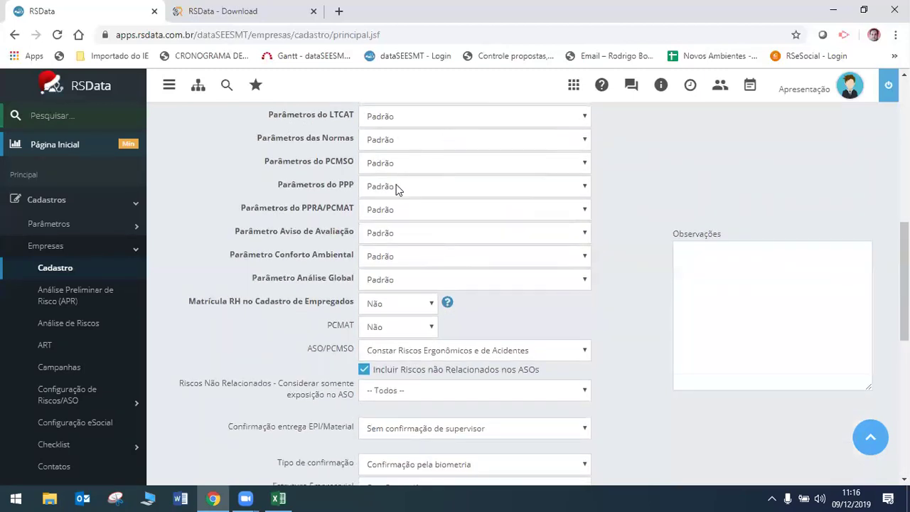
{"action": "scroll", "coordinate": [427, 249], "scroll_direction": "down", "scroll_amount": 1}
{"action": "scroll", "coordinate": [459, 303], "scroll_direction": "up", "scroll_amount": 3}
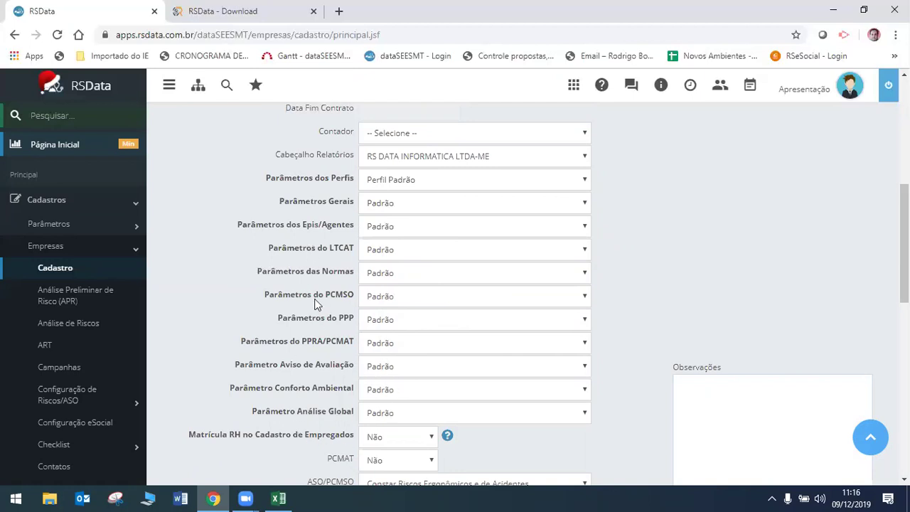
{"action": "scroll", "coordinate": [534, 406], "scroll_direction": "down", "scroll_amount": 2}
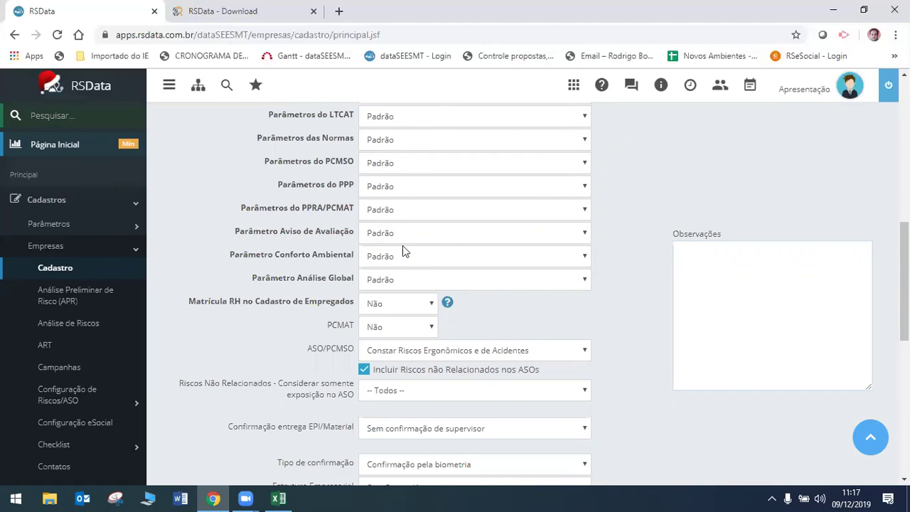
{"action": "scroll", "coordinate": [556, 344], "scroll_direction": "down", "scroll_amount": 2}
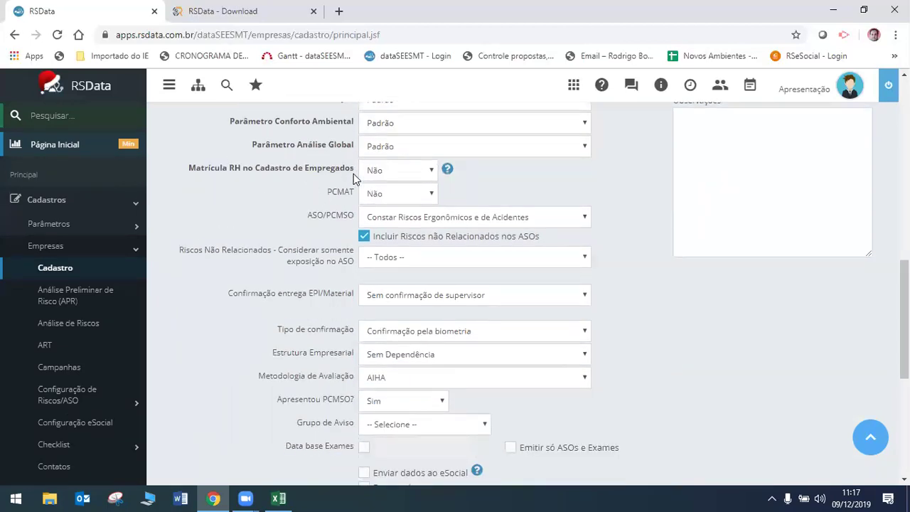
- Examine the choices for Matrícula RH no Cadastro de Empregados, PCMAT and the ASO/PCMSO risk listing
{"action": "left_click", "coordinate": [431, 174]}
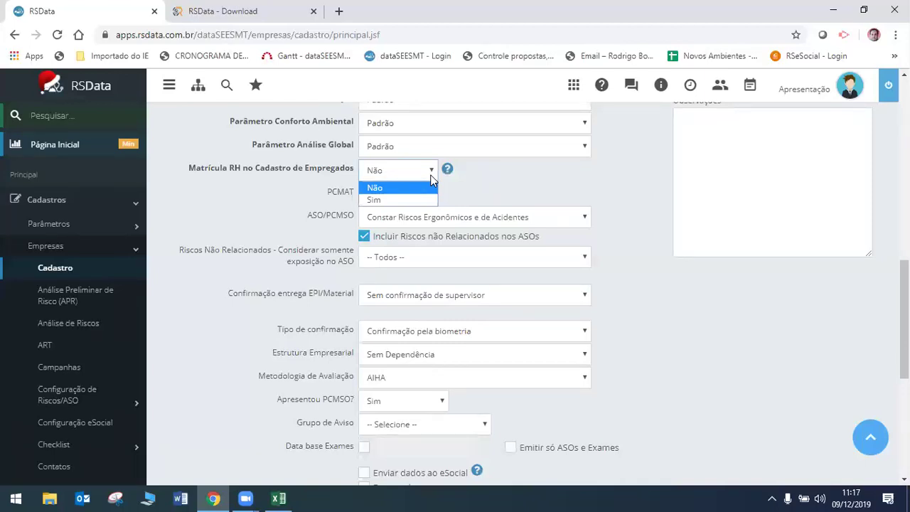
{"action": "left_click", "coordinate": [508, 189]}
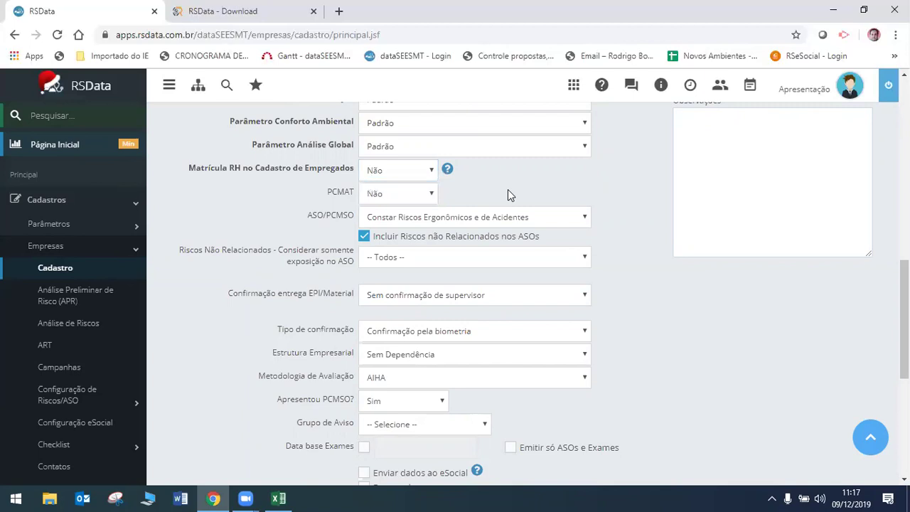
{"action": "left_click", "coordinate": [433, 195]}
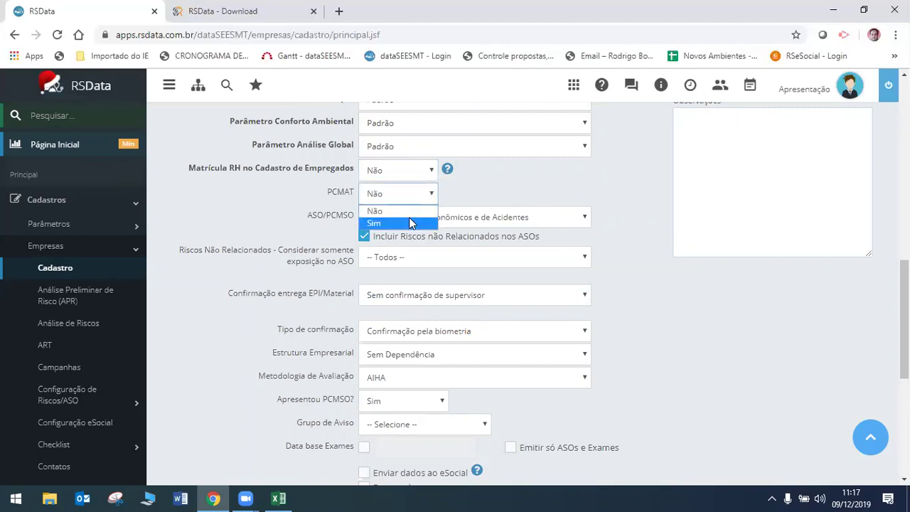
{"action": "left_click", "coordinate": [484, 183]}
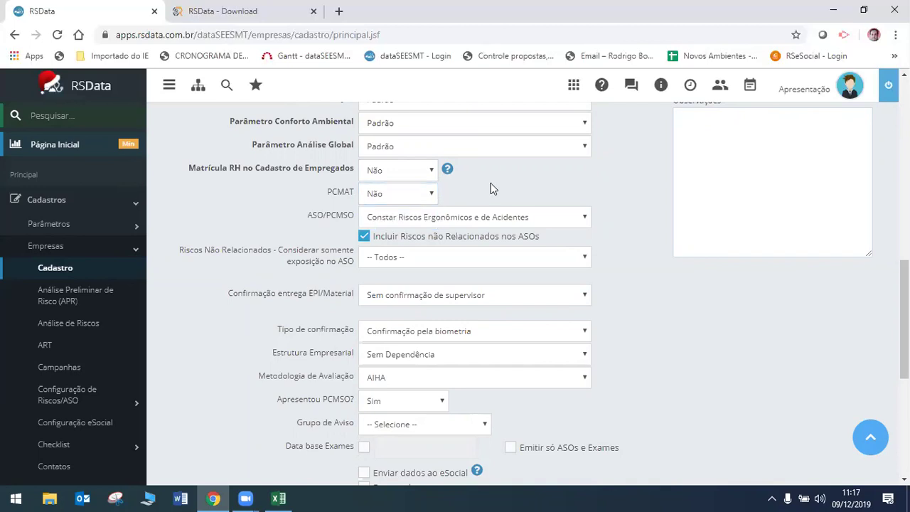
{"action": "left_click", "coordinate": [589, 226]}
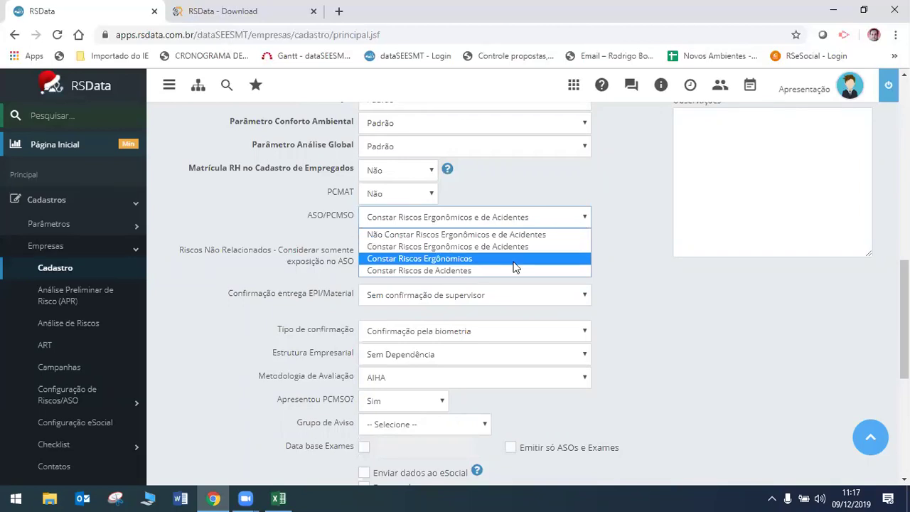
{"action": "scroll", "coordinate": [616, 276], "scroll_direction": "up", "scroll_amount": 10}
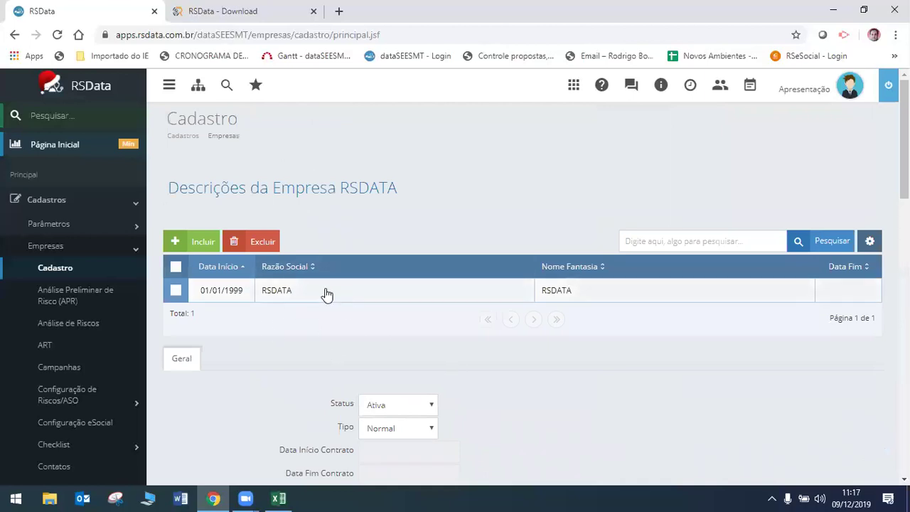
- Examine the choices for Confirmação entrega EPI/Material and Estrutura Empresarial in the company registration
{"action": "scroll", "coordinate": [556, 451], "scroll_direction": "down", "scroll_amount": 4}
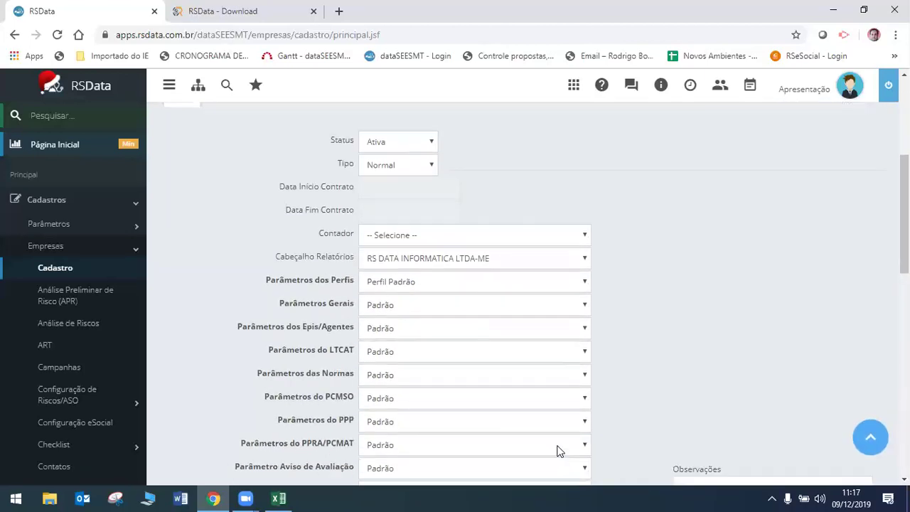
{"action": "scroll", "coordinate": [559, 451], "scroll_direction": "down", "scroll_amount": 2}
{"action": "scroll", "coordinate": [560, 419], "scroll_direction": "down", "scroll_amount": 4}
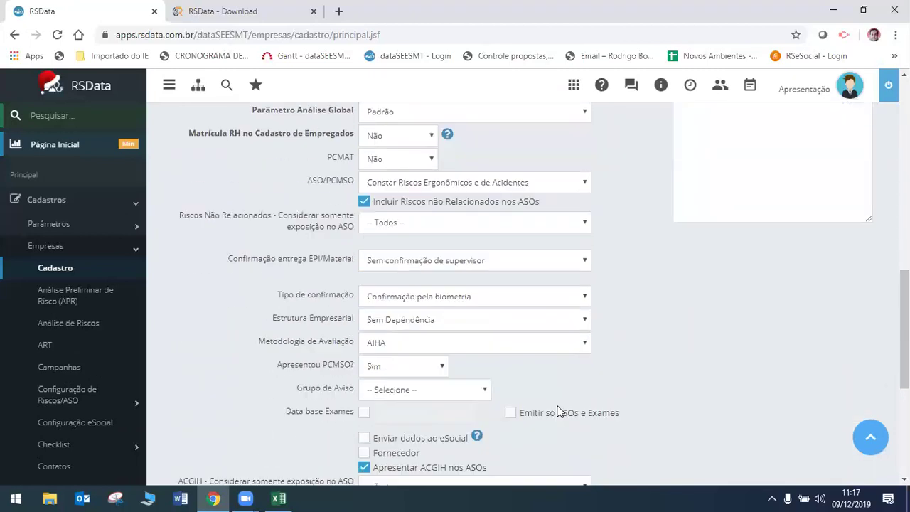
{"action": "scroll", "coordinate": [524, 217], "scroll_direction": "down", "scroll_amount": 1}
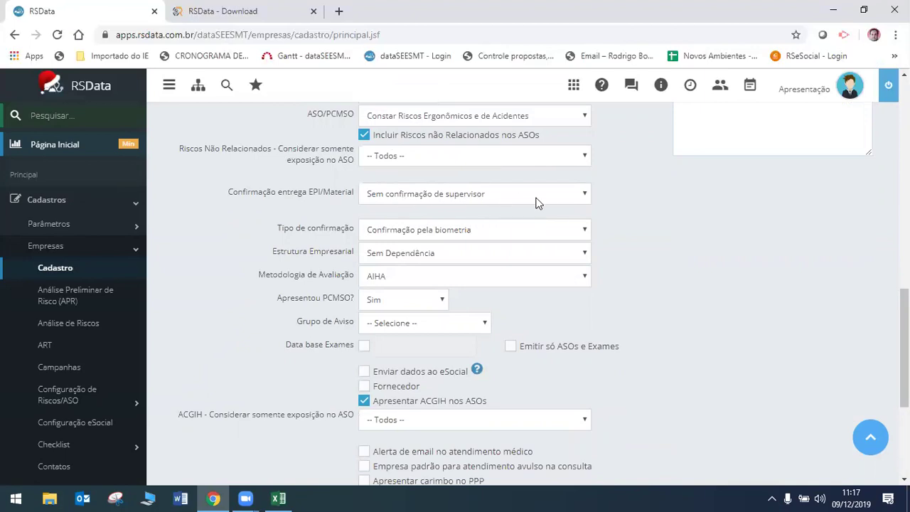
{"action": "left_click", "coordinate": [566, 199]}
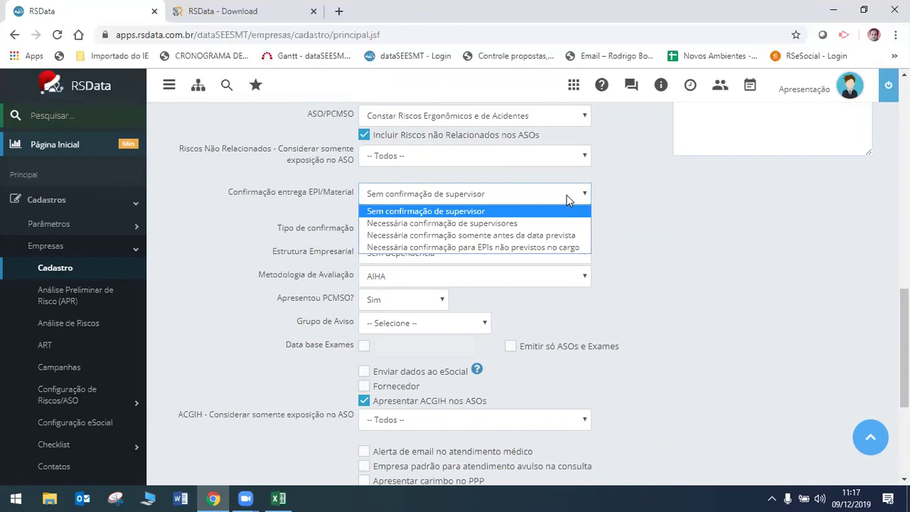
{"action": "left_click", "coordinate": [676, 209]}
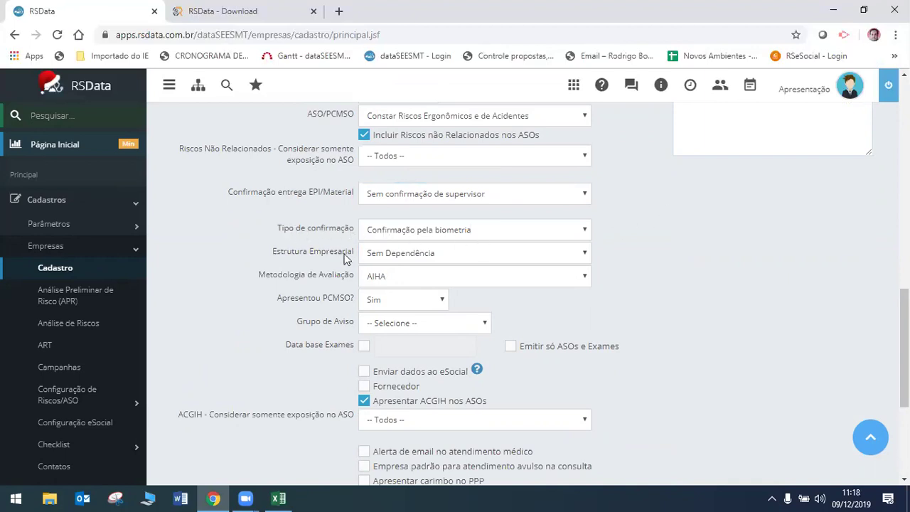
{"action": "left_click", "coordinate": [586, 253]}
{"action": "left_click", "coordinate": [585, 253]}
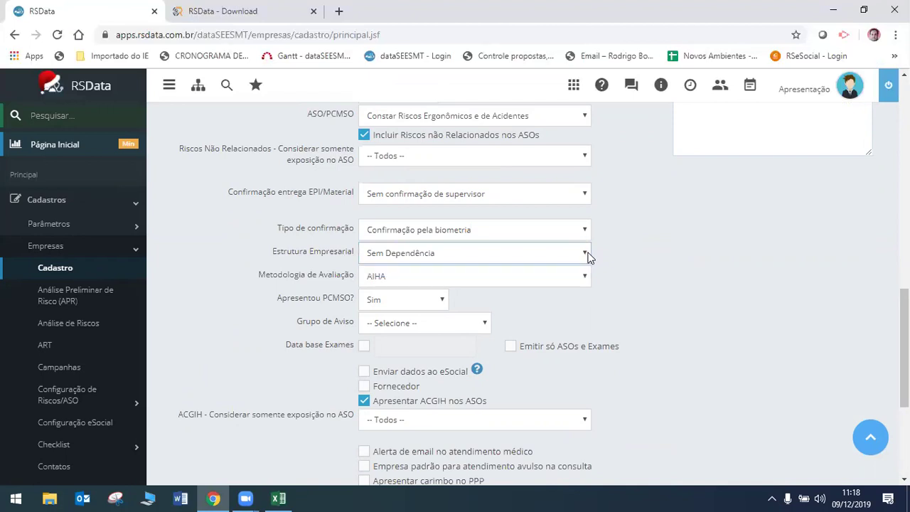
- Examine the choices for Metodologia de Avaliação, Apresentou PCMSO? and Grupo de Aviso
{"action": "left_click", "coordinate": [572, 277]}
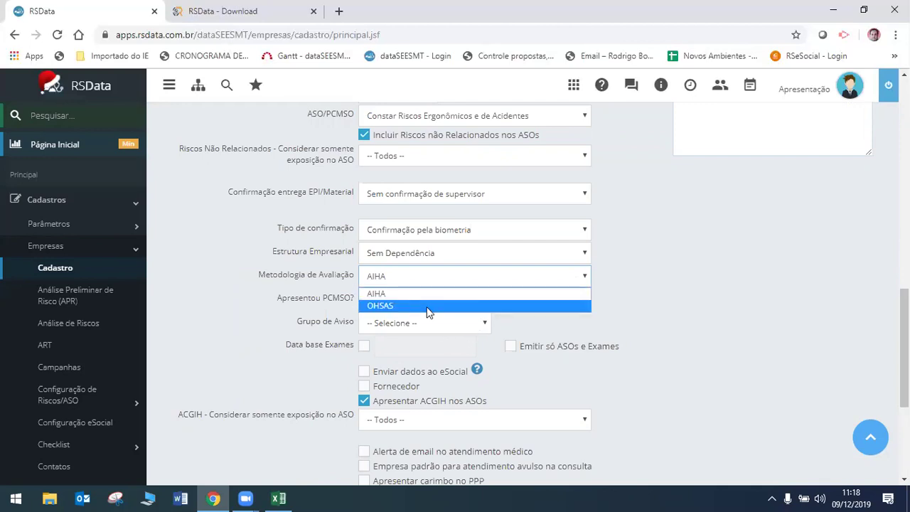
{"action": "left_click", "coordinate": [674, 315]}
{"action": "left_click", "coordinate": [444, 308]}
{"action": "left_click", "coordinate": [444, 308]}
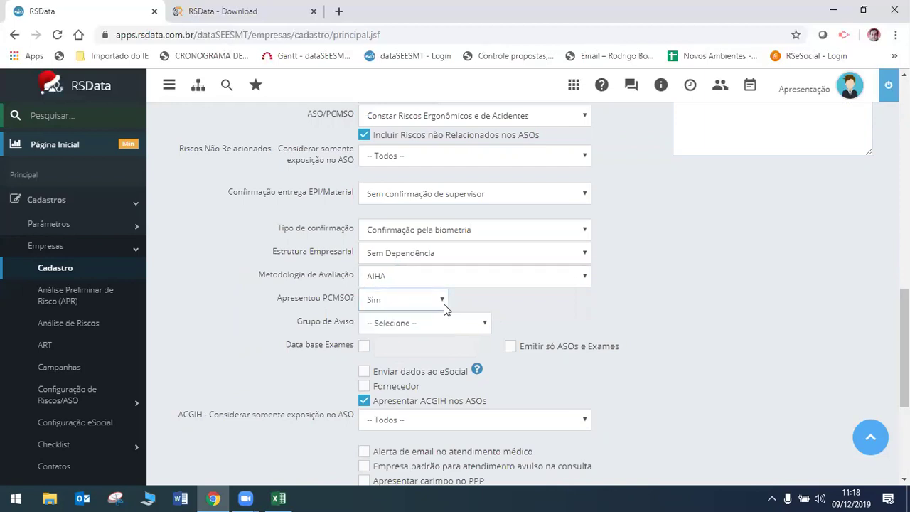
{"action": "left_click", "coordinate": [473, 325]}
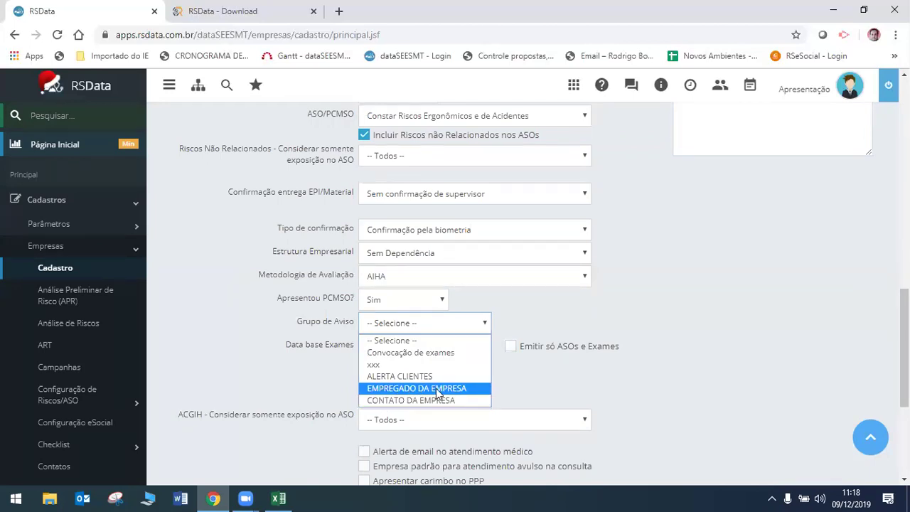
{"action": "left_click", "coordinate": [688, 312]}
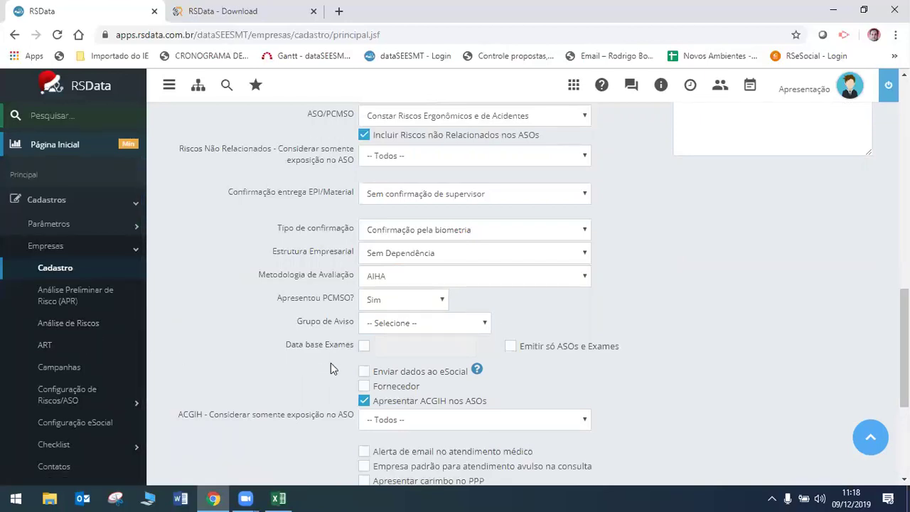
- Review the exam, eSocial and ASO checkboxes and the exposure choices for ACGIH - Considerar somente exposição no ASO
{"action": "scroll", "coordinate": [477, 370], "scroll_direction": "down", "scroll_amount": 2}
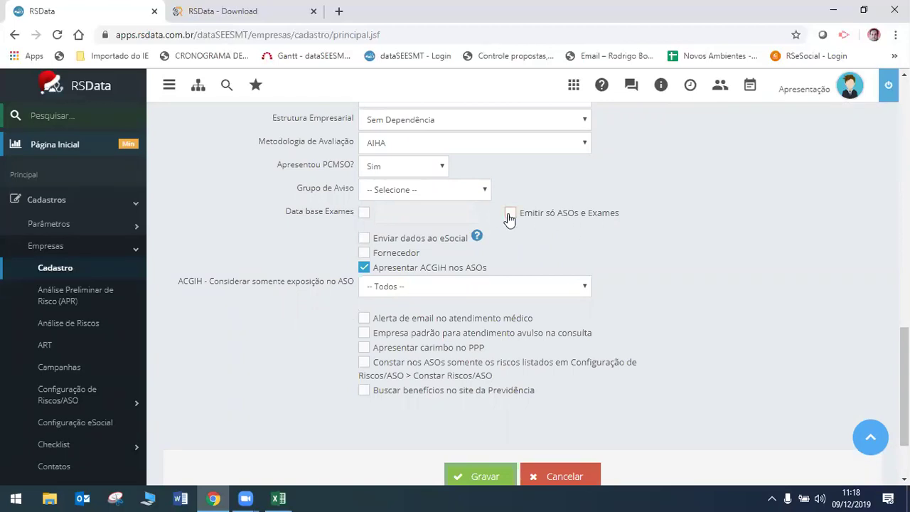
{"action": "scroll", "coordinate": [561, 266], "scroll_direction": "down", "scroll_amount": 2}
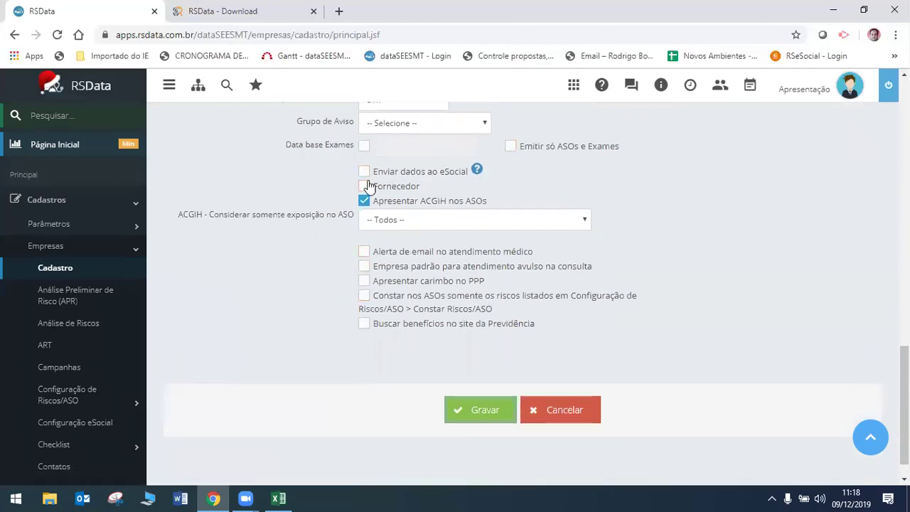
{"action": "left_click", "coordinate": [456, 221]}
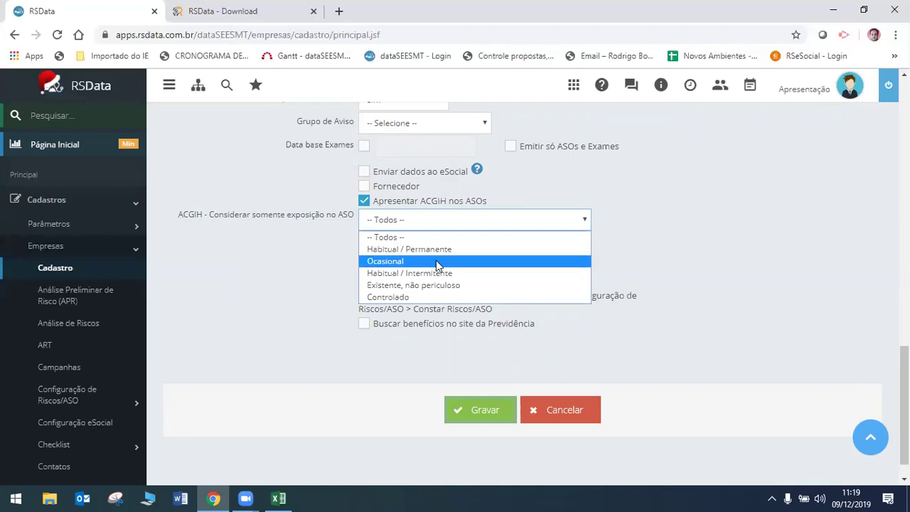
{"action": "left_click", "coordinate": [663, 261]}
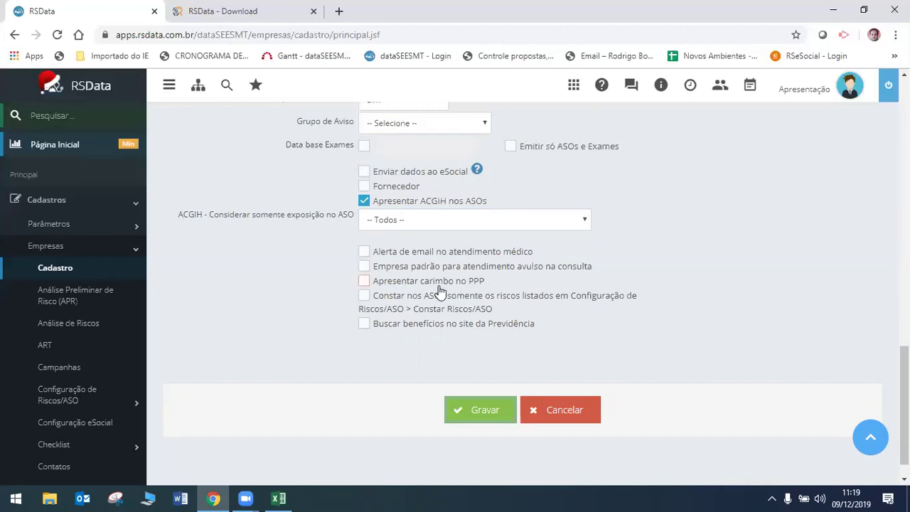
{"action": "scroll", "coordinate": [538, 311], "scroll_direction": "up", "scroll_amount": 15}
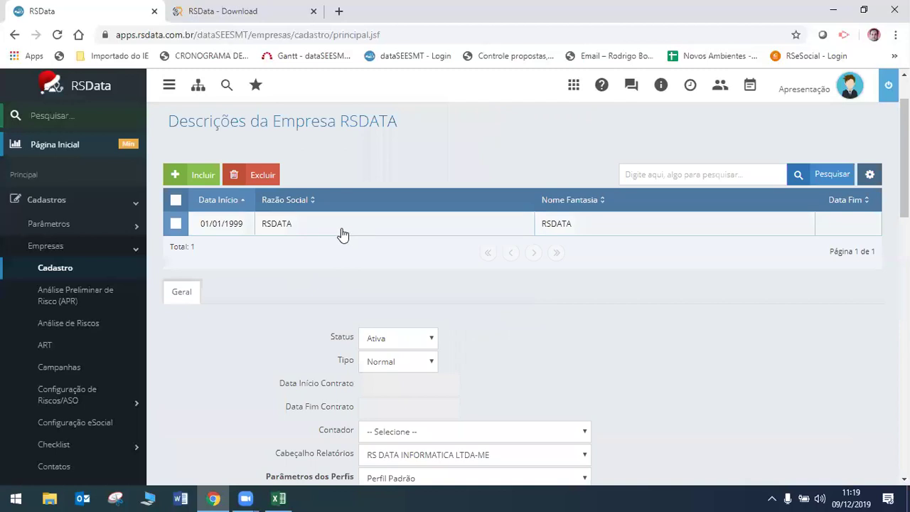
{"action": "scroll", "coordinate": [406, 278], "scroll_direction": "down", "scroll_amount": 14}
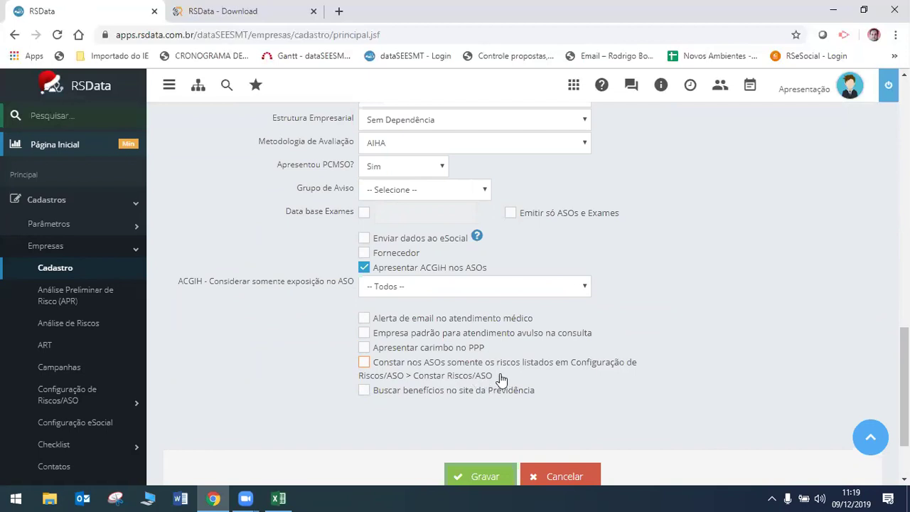
- Recheck the ASO/PCMSO risk setting against the ASO risk listing option in the company registration
{"action": "scroll", "coordinate": [507, 379], "scroll_direction": "up", "scroll_amount": 5}
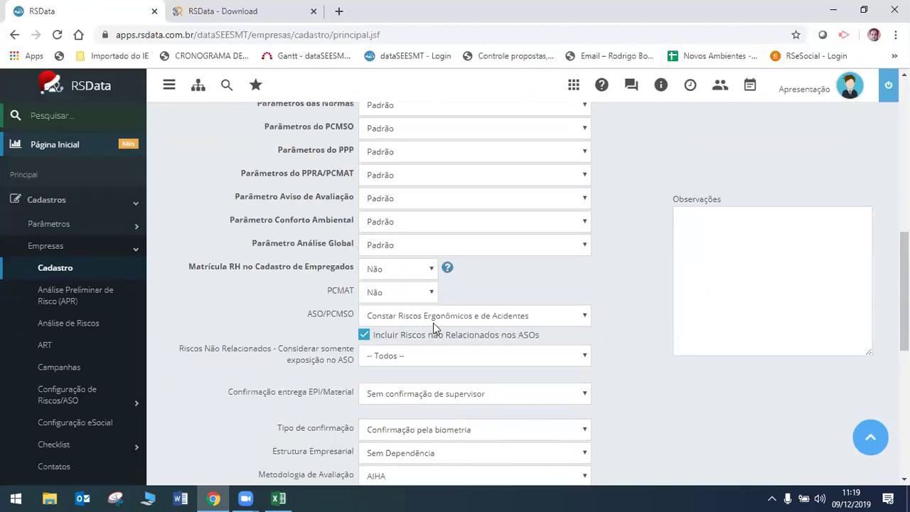
{"action": "left_click", "coordinate": [477, 316]}
{"action": "left_click", "coordinate": [476, 317]}
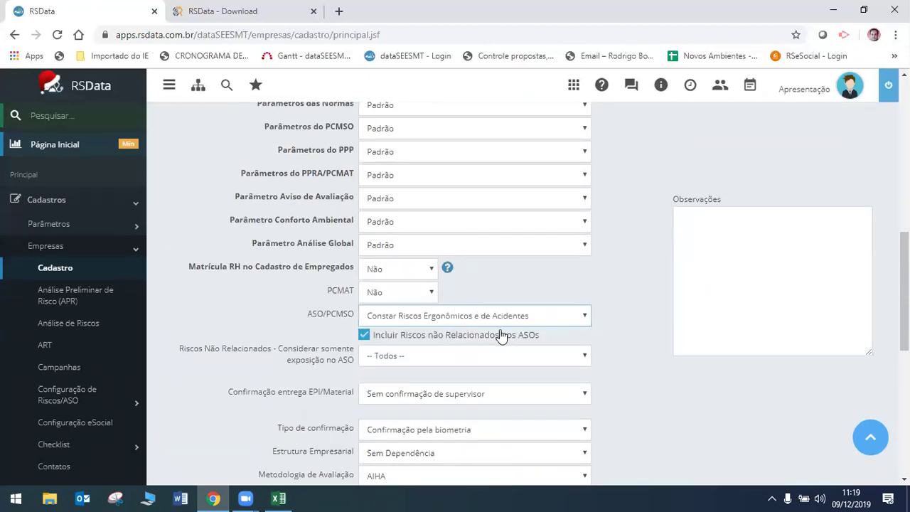
{"action": "scroll", "coordinate": [630, 420], "scroll_direction": "down", "scroll_amount": 2}
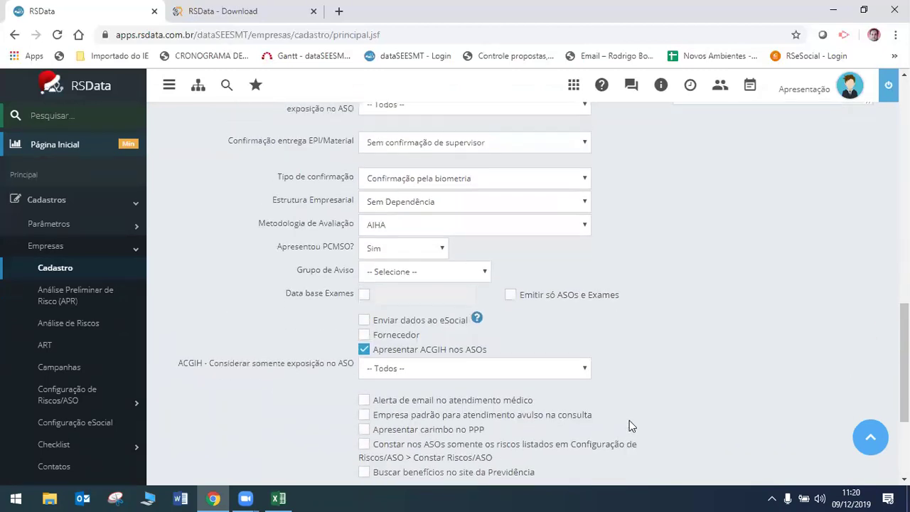
{"action": "scroll", "coordinate": [593, 295], "scroll_direction": "down", "scroll_amount": 5}
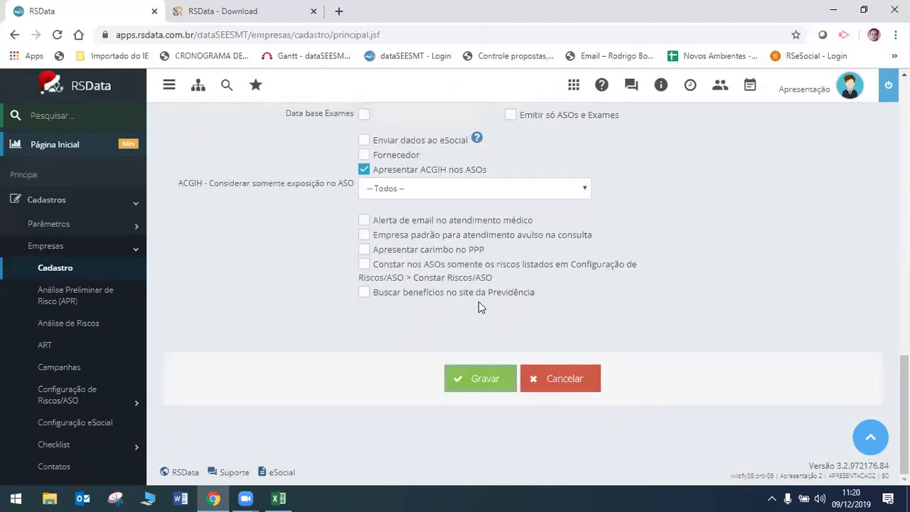
- Try enabling Buscar benefícios no site da Previdência to see its password field, and turn the option off again
{"action": "left_click", "coordinate": [364, 292]}
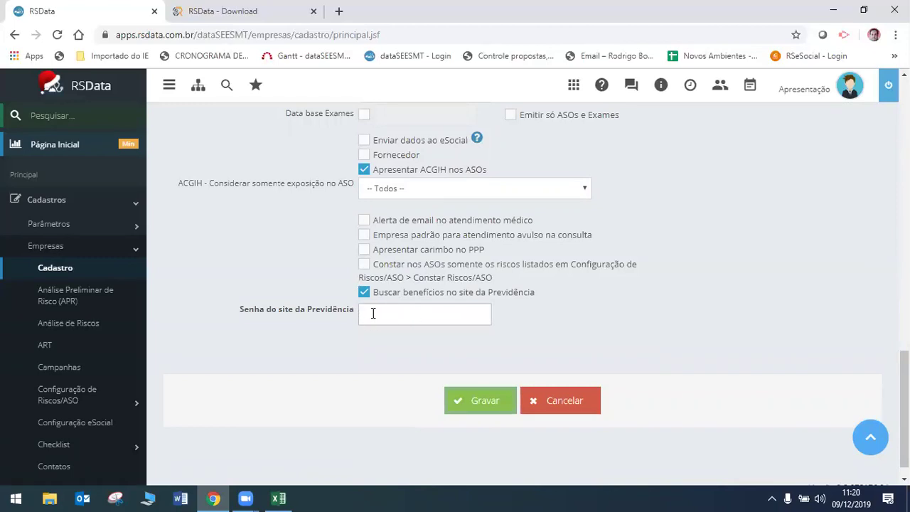
{"action": "left_click", "coordinate": [365, 297]}
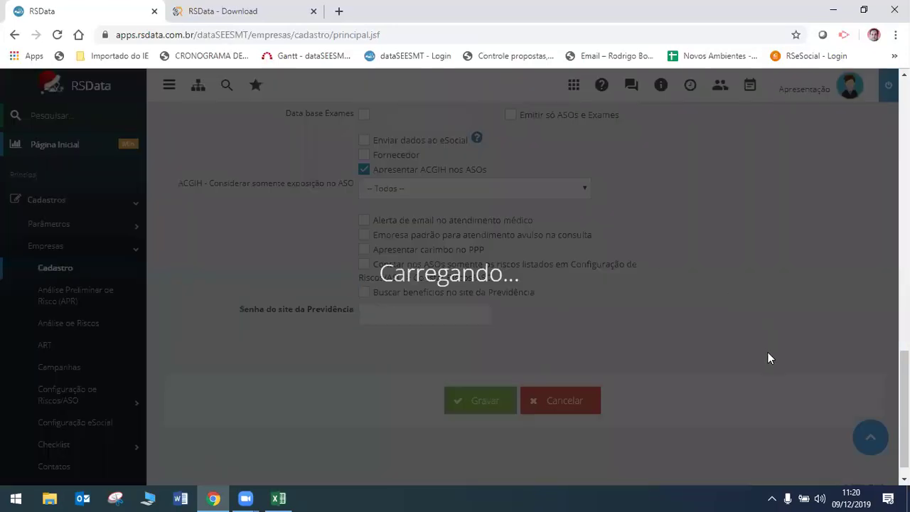
- Try entering the sample text GKJGKJGKJGKJGKGKJGK in the company's Observações and clear it
{"action": "scroll", "coordinate": [677, 374], "scroll_direction": "up", "scroll_amount": 8}
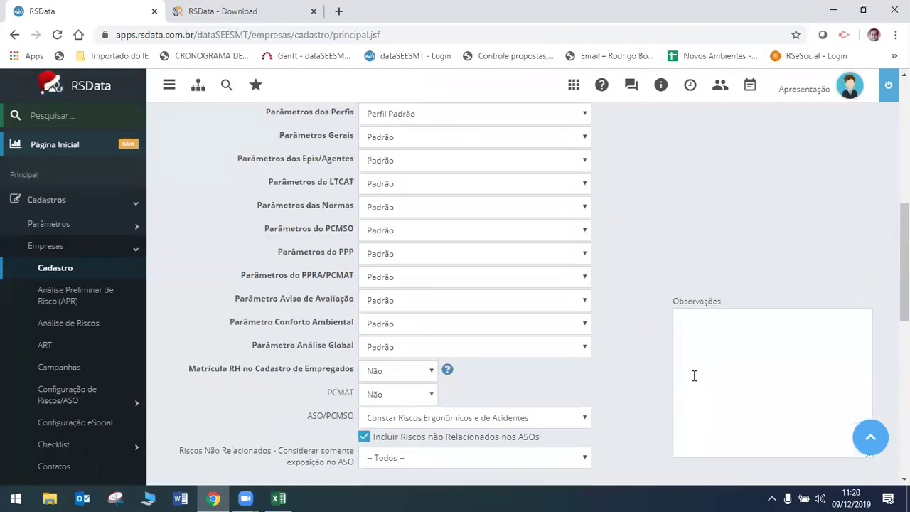
{"action": "type", "text": "GKJGKJGKJGKJGKGKJGK"}
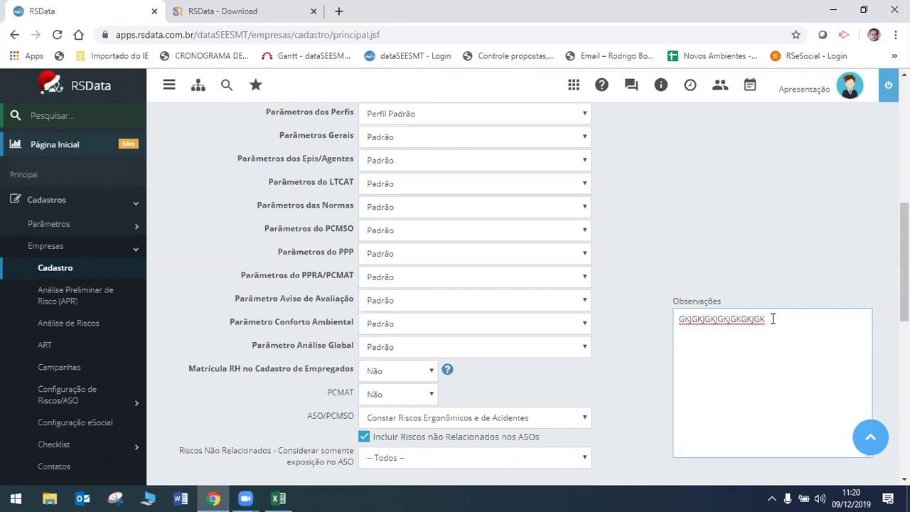
{"action": "left_click_drag", "start_coordinate": [772, 320], "coordinate": [682, 318]}
{"action": "key", "text": "BackSpace"}
- Save the registration of the company RSDATA
{"action": "scroll", "coordinate": [505, 391], "scroll_direction": "down", "scroll_amount": 10}
{"action": "scroll", "coordinate": [507, 393], "scroll_direction": "down", "scroll_amount": 2}
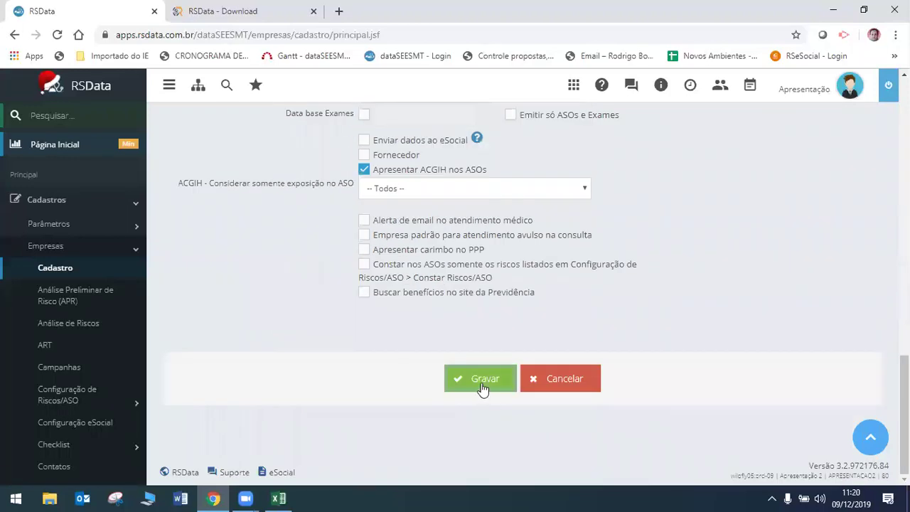
{"action": "left_click", "coordinate": [482, 384]}
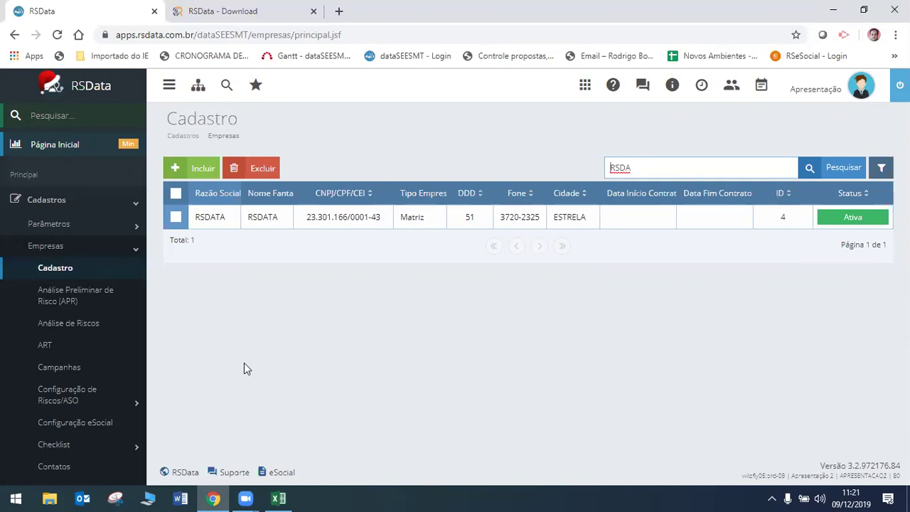
- Open the sector registration for the company RSDATA and start a new sector record
{"action": "left_click", "coordinate": [55, 248]}
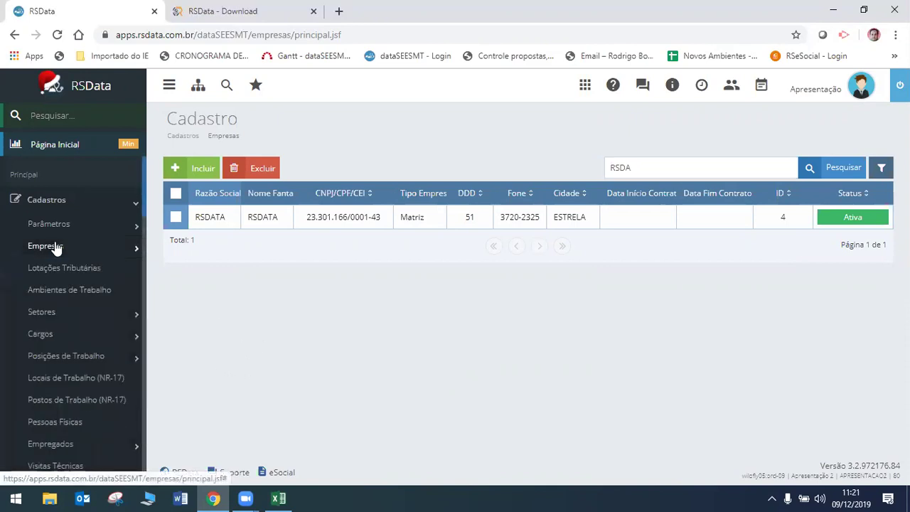
{"action": "left_click", "coordinate": [44, 317]}
{"action": "left_click", "coordinate": [54, 335]}
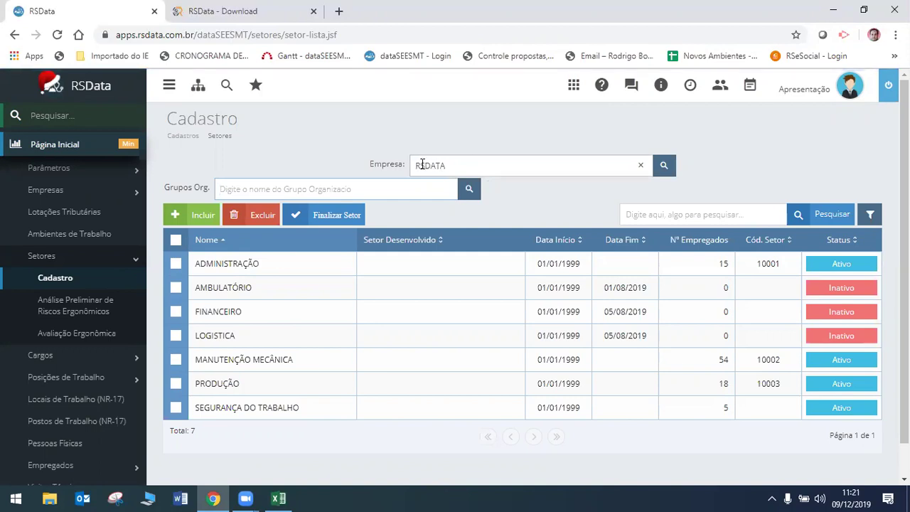
{"action": "left_click", "coordinate": [193, 216]}
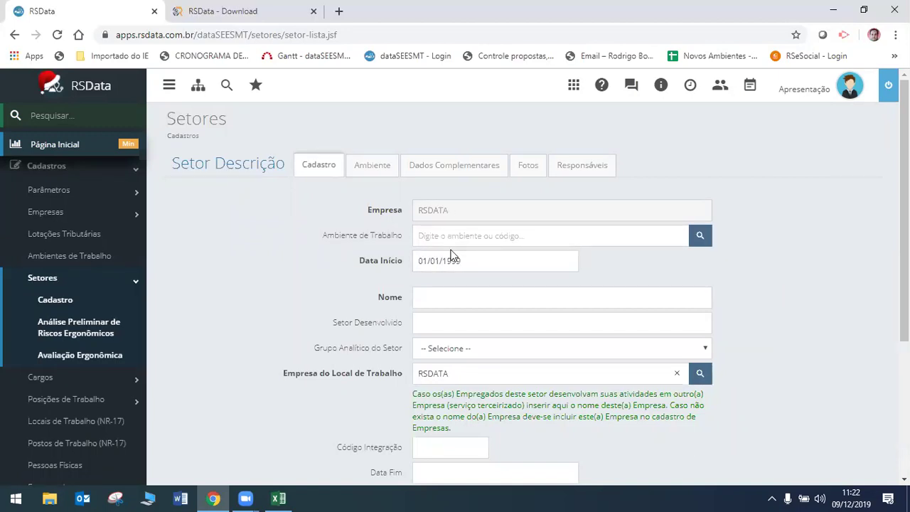
- Set the new sector's Nome to NOME DO SETOR DA EMPRESA
{"action": "left_click", "coordinate": [449, 294]}
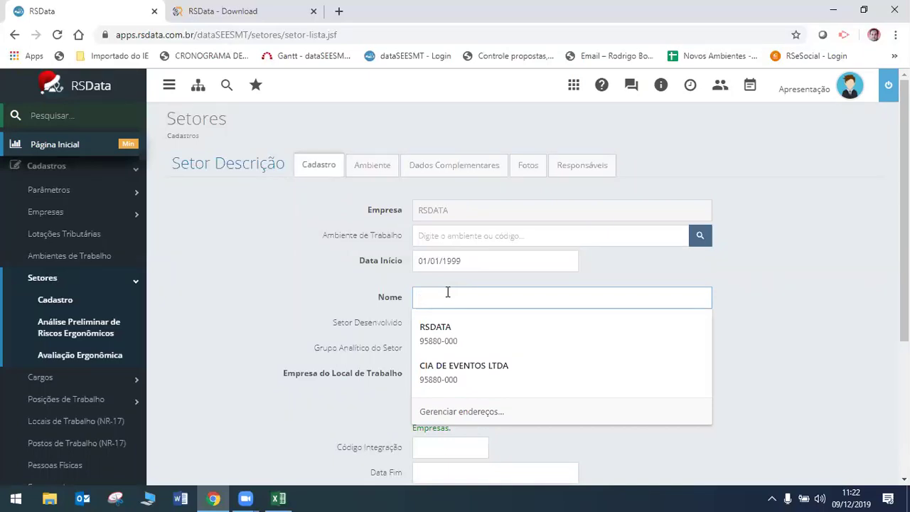
{"action": "type", "text": "nome"}
{"action": "key", "text": "BackSpace"}
{"action": "key", "text": "BackSpace"}
{"action": "key", "text": "BackSpace"}
{"action": "key", "text": "BackSpace"}
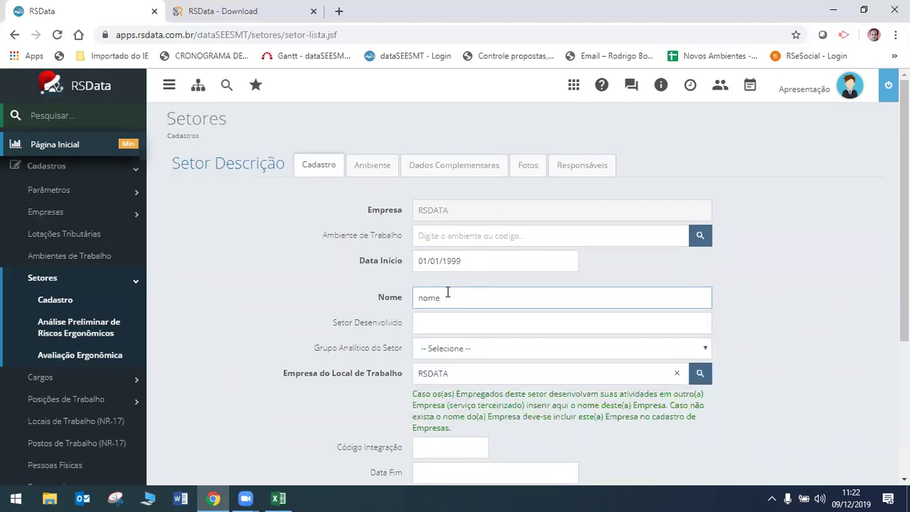
{"action": "type", "text": "NOME DO SETOTR"}
{"action": "key", "text": "ctrl+shift+Left"}
{"action": "type", "text": "SETOR DA EMPRESA"}
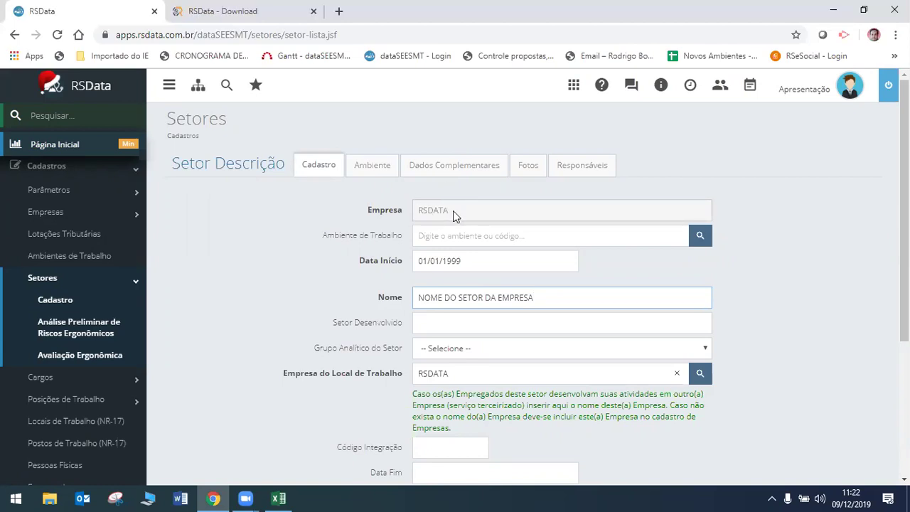
- Examine the Setor Desenvolvido field and the choices for Grupo Analítico do Setor
{"action": "left_click", "coordinate": [451, 322]}
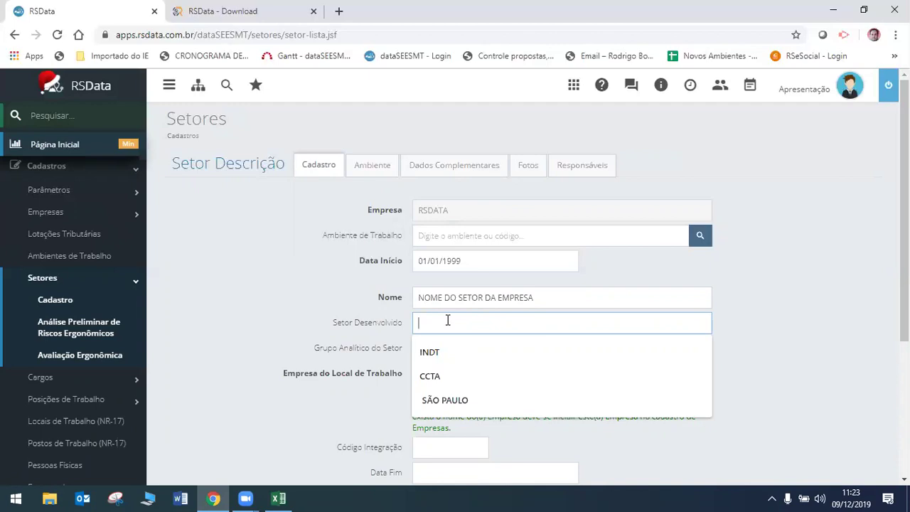
{"action": "left_click", "coordinate": [866, 327]}
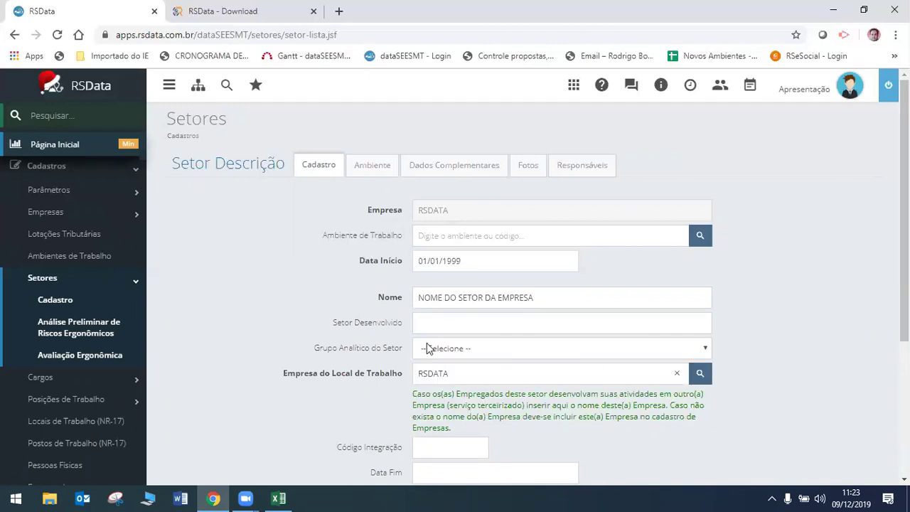
{"action": "left_click", "coordinate": [707, 353]}
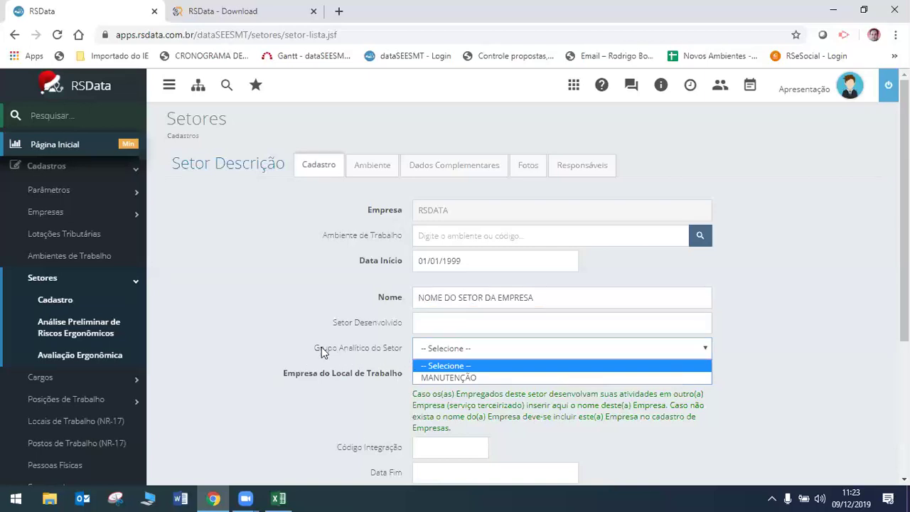
{"action": "left_click", "coordinate": [41, 116]}
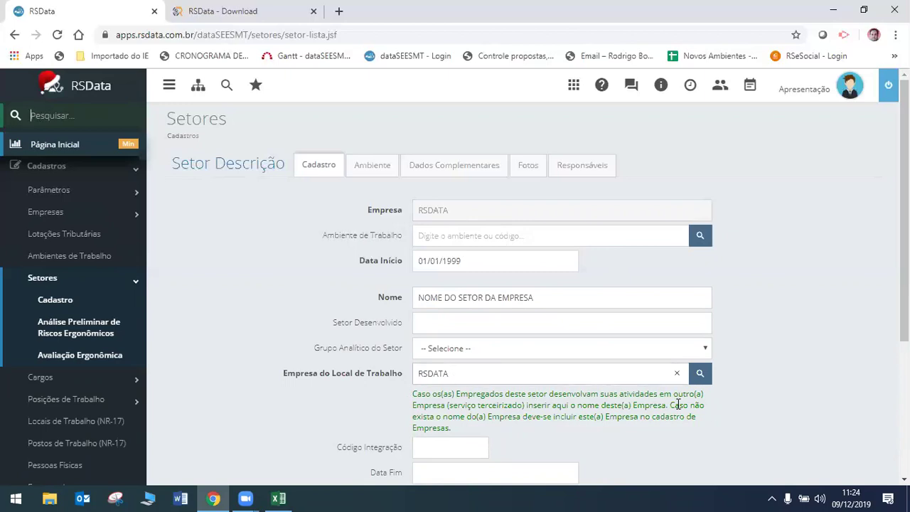
- Examine the Código Integração and Data Fim fields of the new sector
{"action": "scroll", "coordinate": [710, 410], "scroll_direction": "down", "scroll_amount": 3}
{"action": "left_click", "coordinate": [438, 244]}
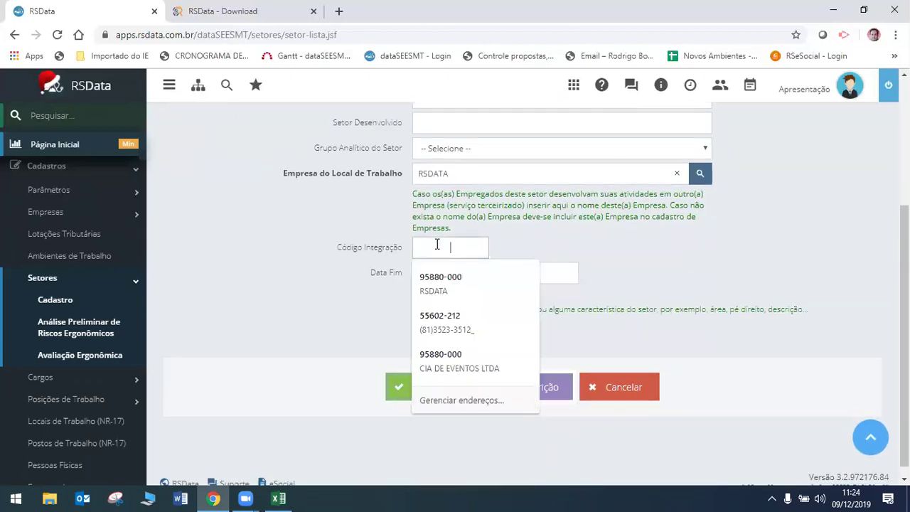
{"action": "left_click", "coordinate": [593, 254]}
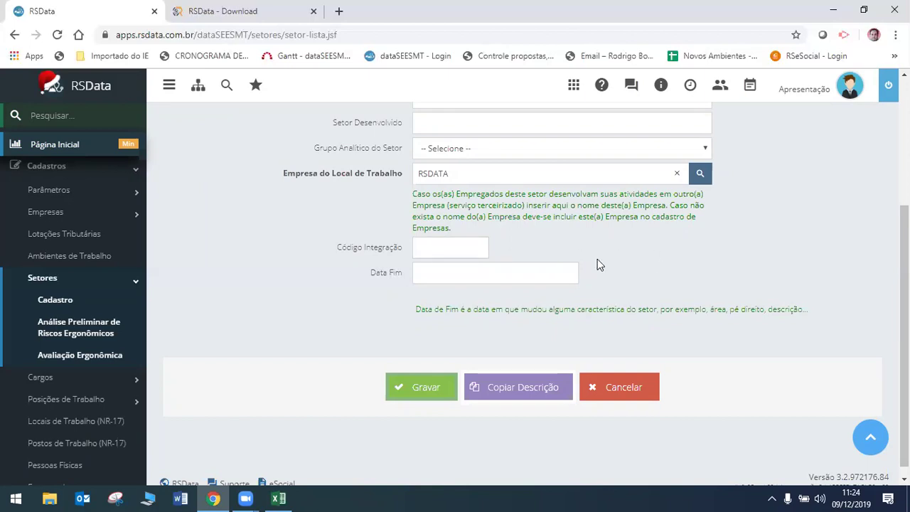
{"action": "left_click", "coordinate": [462, 276]}
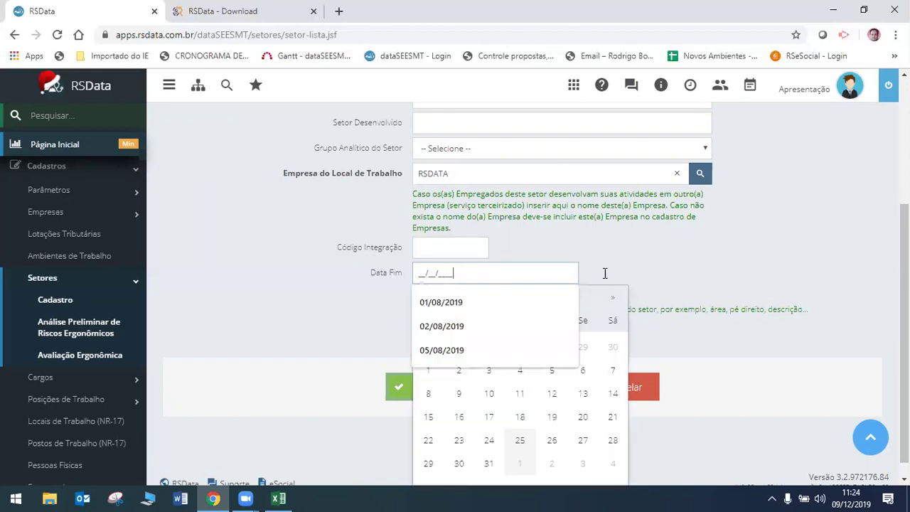
{"action": "left_click", "coordinate": [670, 270]}
{"action": "left_click", "coordinate": [556, 264]}
- Review the sector's Data Início together with its Data Fim and the note explaining the end date
{"action": "scroll", "coordinate": [778, 263], "scroll_direction": "up", "scroll_amount": 3}
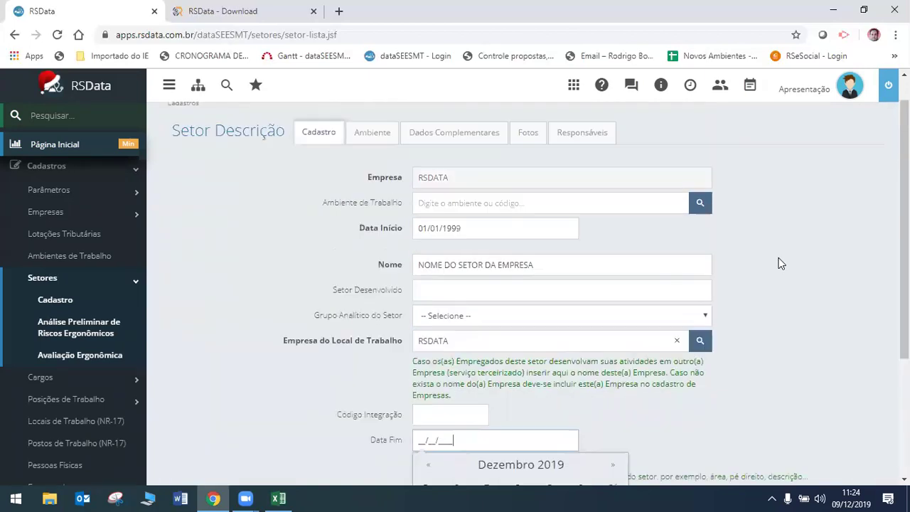
{"action": "scroll", "coordinate": [779, 263], "scroll_direction": "up", "scroll_amount": 1}
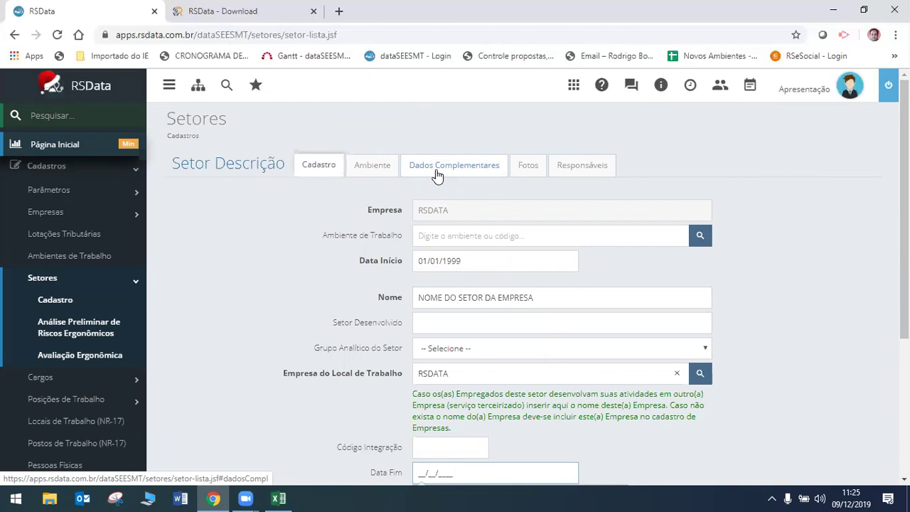
{"action": "scroll", "coordinate": [575, 350], "scroll_direction": "down", "scroll_amount": 3}
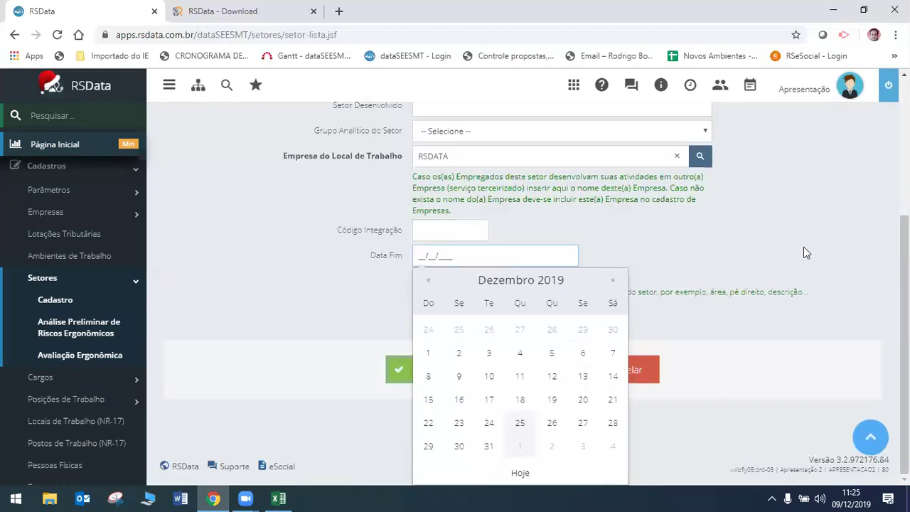
{"action": "left_click", "coordinate": [550, 280]}
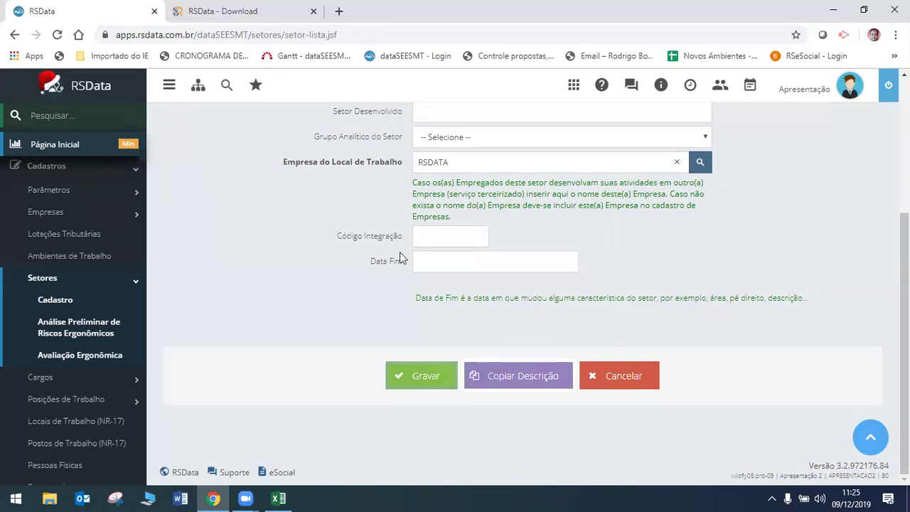
{"action": "scroll", "coordinate": [558, 276], "scroll_direction": "up", "scroll_amount": 5}
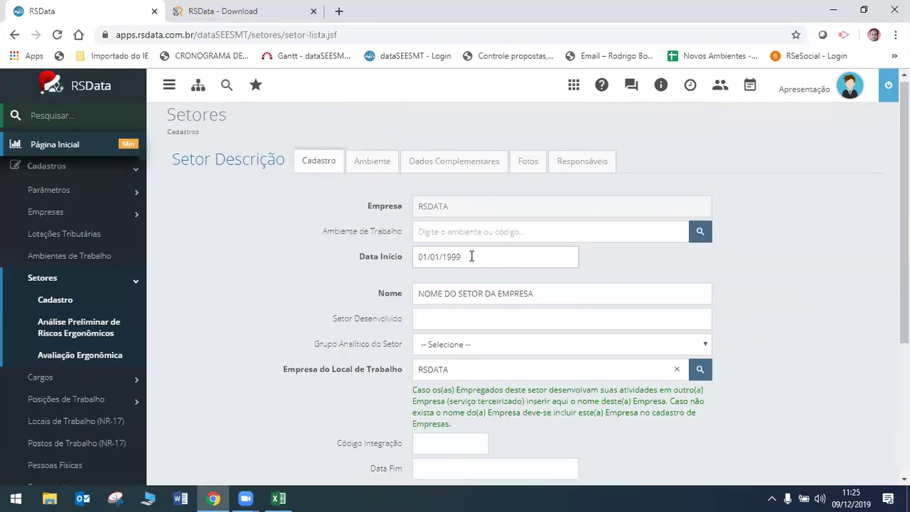
{"action": "scroll", "coordinate": [471, 256], "scroll_direction": "down", "scroll_amount": 3}
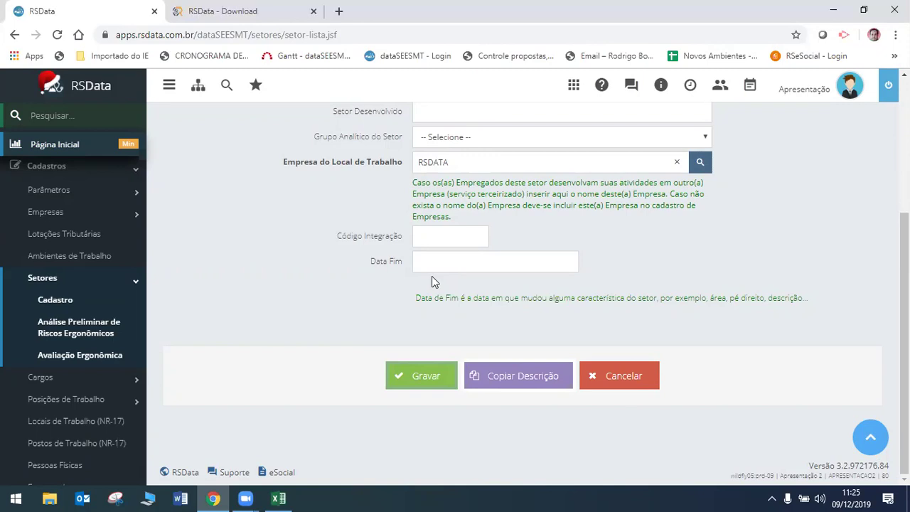
{"action": "scroll", "coordinate": [431, 276], "scroll_direction": "up", "scroll_amount": 5}
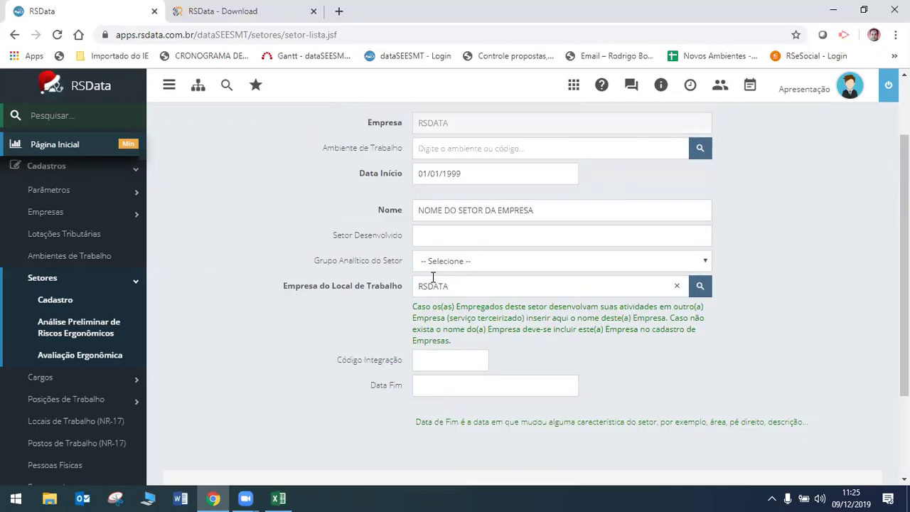
- Open the new sector's Ambiente details and review the area, ceiling height, structure, lighting and ventilation fields
{"action": "left_click", "coordinate": [370, 166]}
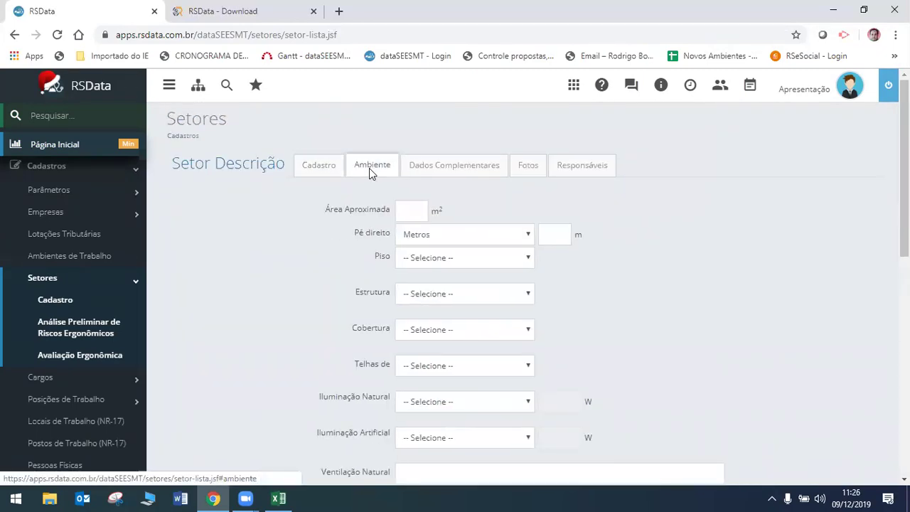
{"action": "scroll", "coordinate": [447, 256], "scroll_direction": "down", "scroll_amount": 1}
{"action": "scroll", "coordinate": [447, 260], "scroll_direction": "down", "scroll_amount": 1}
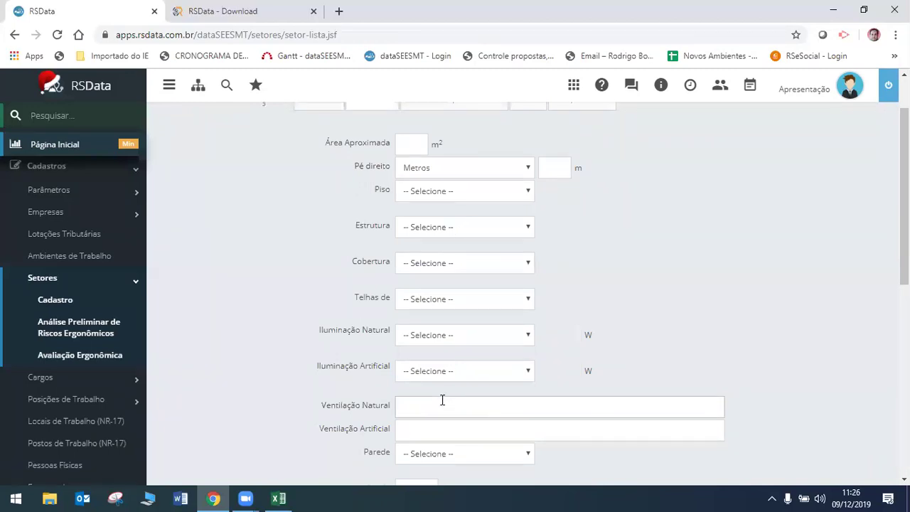
{"action": "scroll", "coordinate": [601, 294], "scroll_direction": "down", "scroll_amount": 1}
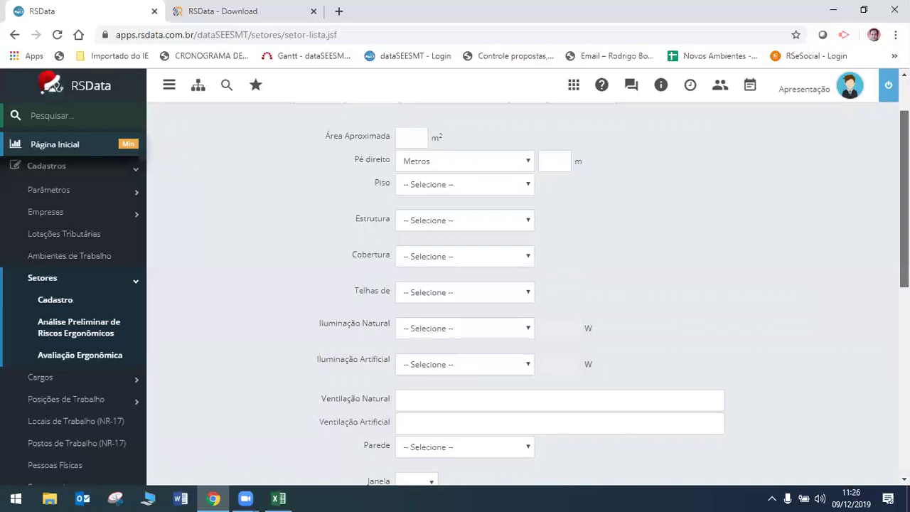
{"action": "scroll", "coordinate": [541, 294], "scroll_direction": "up", "scroll_amount": 1}
- Examine the choices offered for Piso and Estrutura in the sector's Ambiente details, leaving both unselected
{"action": "left_click", "coordinate": [531, 187]}
{"action": "left_click", "coordinate": [530, 199]}
{"action": "left_click", "coordinate": [526, 206]}
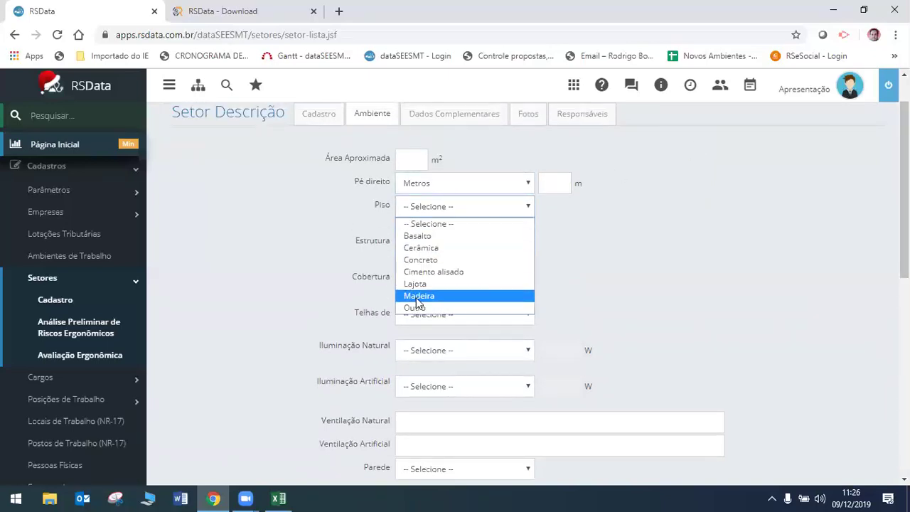
{"action": "left_click", "coordinate": [602, 255]}
{"action": "left_click", "coordinate": [508, 244]}
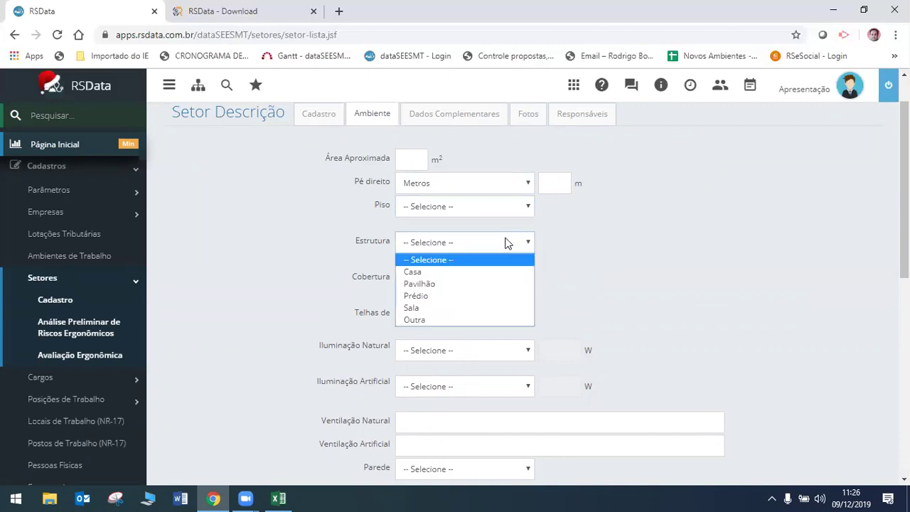
{"action": "left_click", "coordinate": [508, 243]}
- Examine the Cobertura, Telhas de and Pé direito choices of the sector's environment
{"action": "left_click", "coordinate": [505, 280]}
{"action": "left_click", "coordinate": [505, 280]}
{"action": "left_click", "coordinate": [490, 314]}
{"action": "left_click", "coordinate": [490, 314]}
{"action": "left_click", "coordinate": [456, 183]}
{"action": "left_click", "coordinate": [455, 184]}
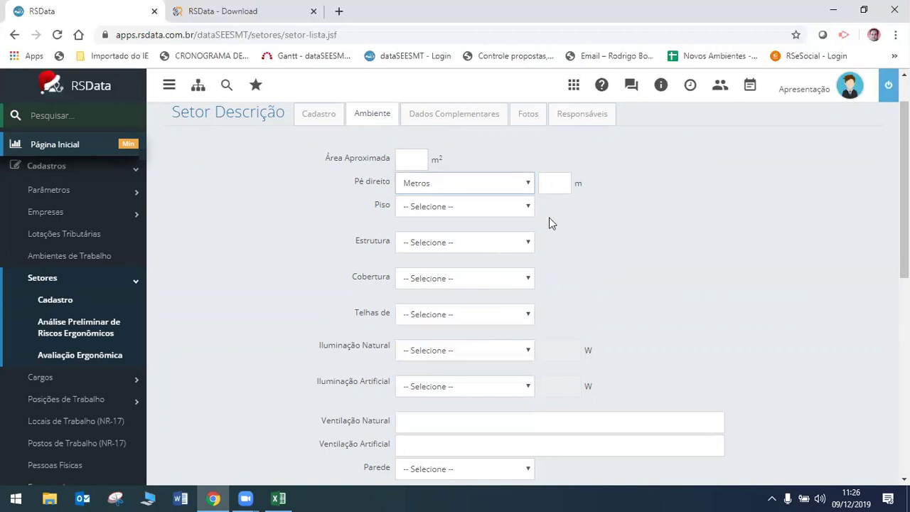
- Examine the Iluminação Natural choices and the ventilation, Parede, Janela and Forro fields of the sector's environment
{"action": "scroll", "coordinate": [543, 236], "scroll_direction": "down", "scroll_amount": 2}
{"action": "left_click", "coordinate": [529, 212]}
{"action": "left_click", "coordinate": [529, 212]}
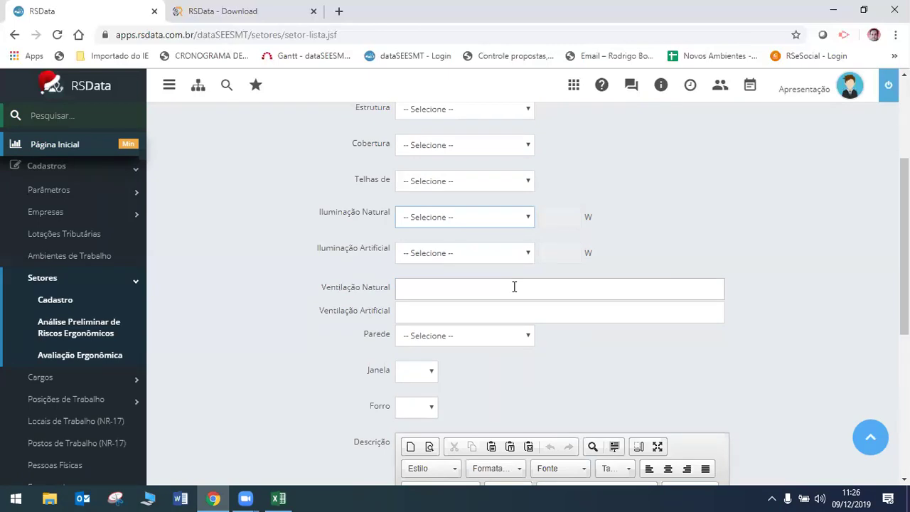
{"action": "scroll", "coordinate": [514, 287], "scroll_direction": "up", "scroll_amount": 3}
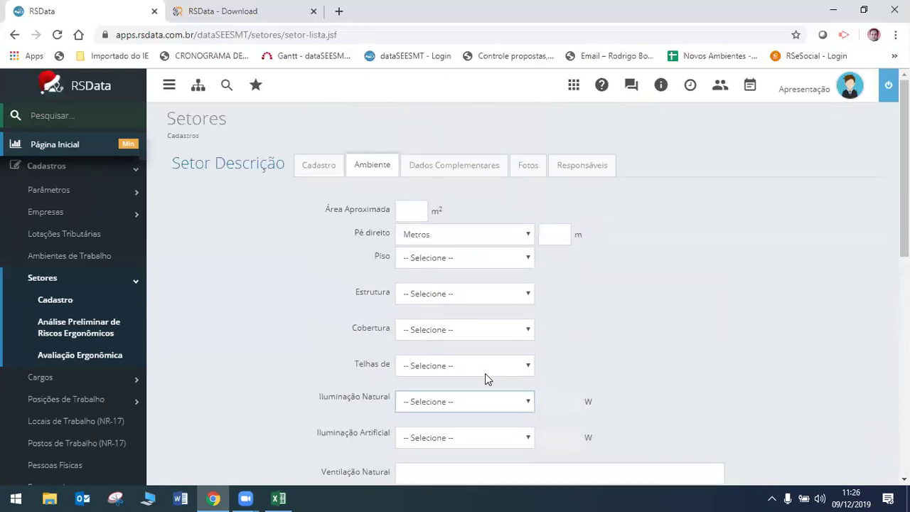
- Try out the environment's Descrição field with the sample text GJDFKGJDLGKDFGKLD and erase it
{"action": "scroll", "coordinate": [485, 374], "scroll_direction": "down", "scroll_amount": 6}
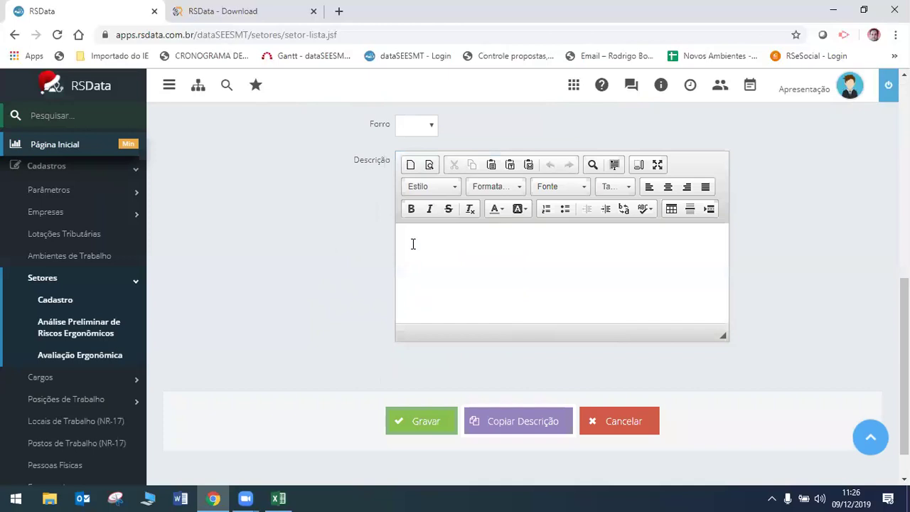
{"action": "left_click", "coordinate": [415, 244]}
{"action": "type", "text": "GJDFKGJDLGKDFGKLD"}
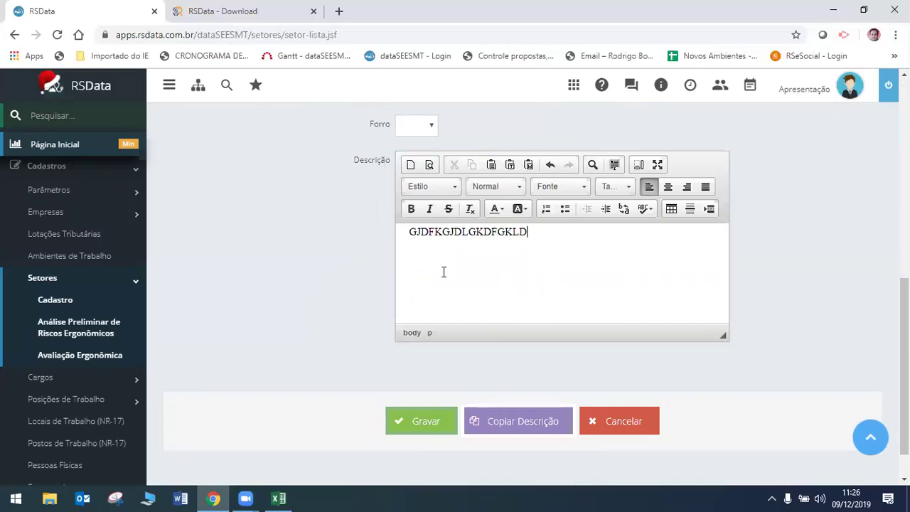
{"action": "key", "text": "BackSpace"}
{"action": "key", "text": "BackSpace"}
{"action": "key", "text": "BackSpace"}
{"action": "key", "text": "BackSpace"}
{"action": "key", "text": "BackSpace"}
{"action": "key", "text": "BackSpace"}
{"action": "key", "text": "BackSpace"}
{"action": "key", "text": "BackSpace"}
{"action": "key", "text": "BackSpace"}
{"action": "key", "text": "BackSpace"}
{"action": "key", "text": "BackSpace"}
{"action": "key", "text": "BackSpace"}
{"action": "key", "text": "BackSpace"}
{"action": "key", "text": "BackSpace"}
{"action": "key", "text": "BackSpace"}
{"action": "key", "text": "BackSpace"}
{"action": "key", "text": "BackSpace"}
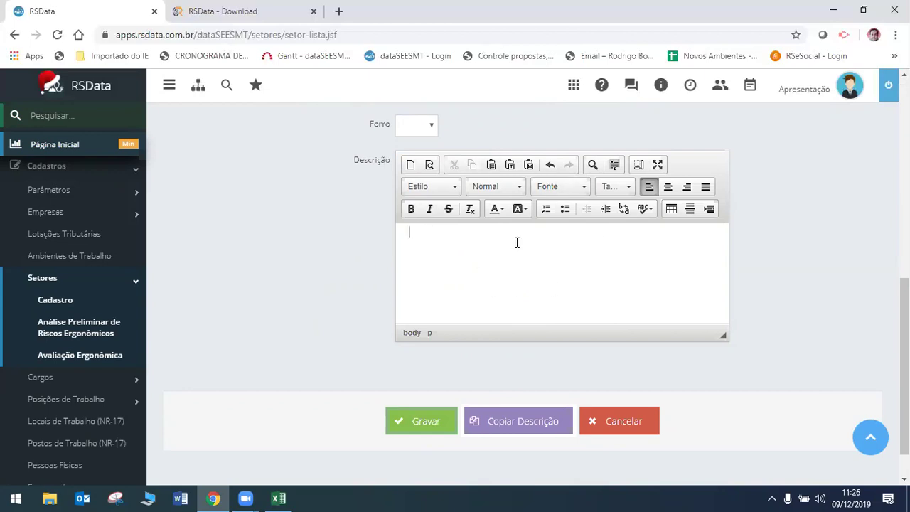
- Examine the font and size options of the Descrição editor and the form's Gravar and Copiar Descrição options
{"action": "left_click", "coordinate": [583, 187]}
{"action": "left_click", "coordinate": [582, 188]}
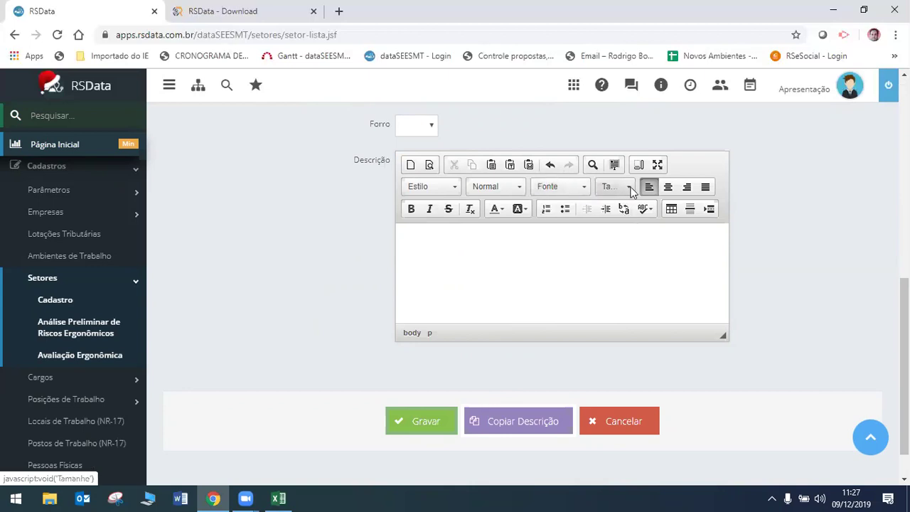
{"action": "left_click", "coordinate": [630, 189]}
{"action": "left_click", "coordinate": [630, 190]}
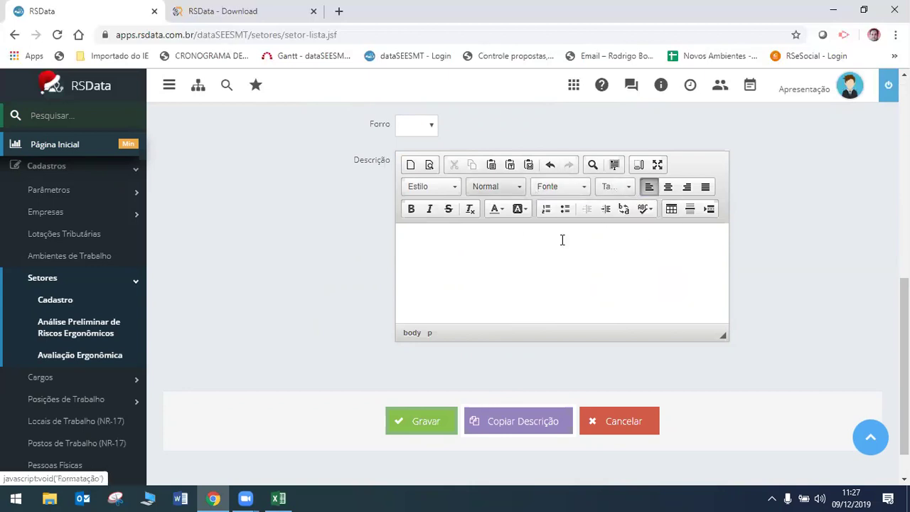
{"action": "scroll", "coordinate": [606, 264], "scroll_direction": "down", "scroll_amount": 2}
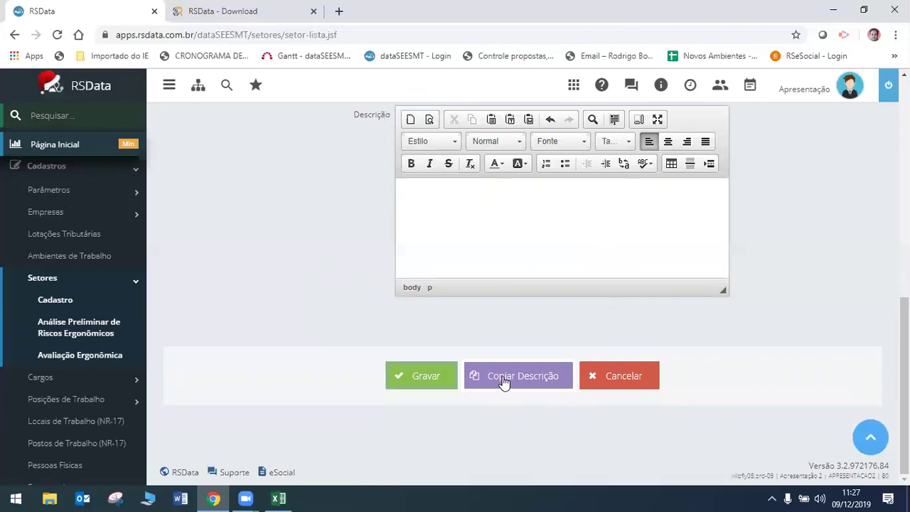
{"action": "scroll", "coordinate": [565, 302], "scroll_direction": "up", "scroll_amount": 10}
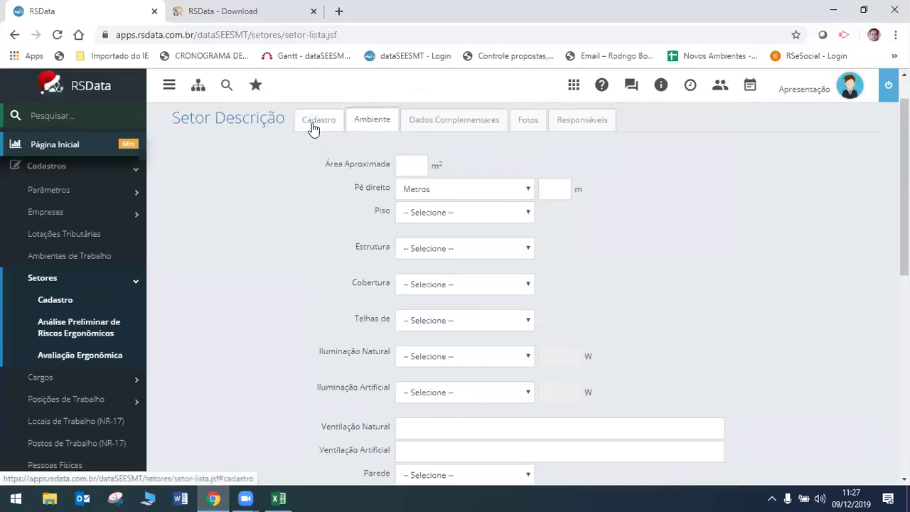
{"action": "scroll", "coordinate": [409, 154], "scroll_direction": "down", "scroll_amount": 10}
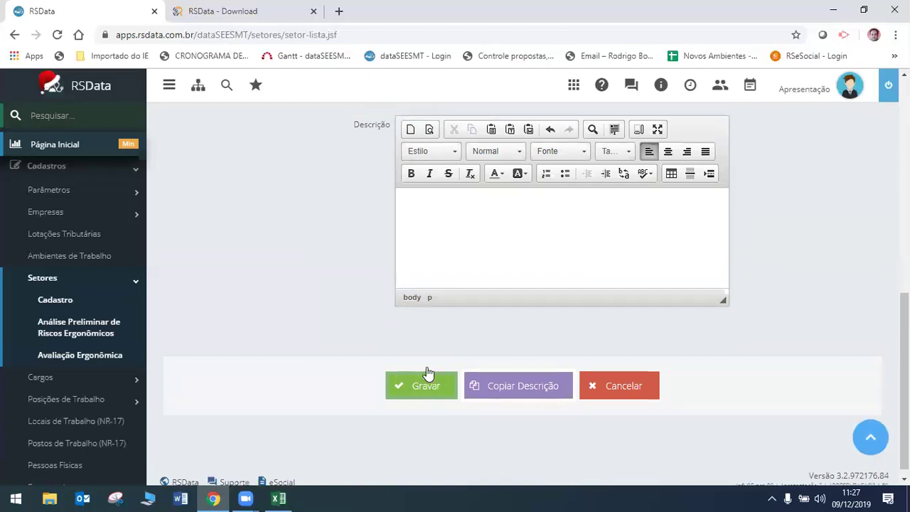
- Review the sector's Dados Complementares and Fotos sections, opening the photo file chooser and cancelling it without adding a file
{"action": "scroll", "coordinate": [433, 183], "scroll_direction": "up", "scroll_amount": 10}
{"action": "left_click", "coordinate": [443, 167]}
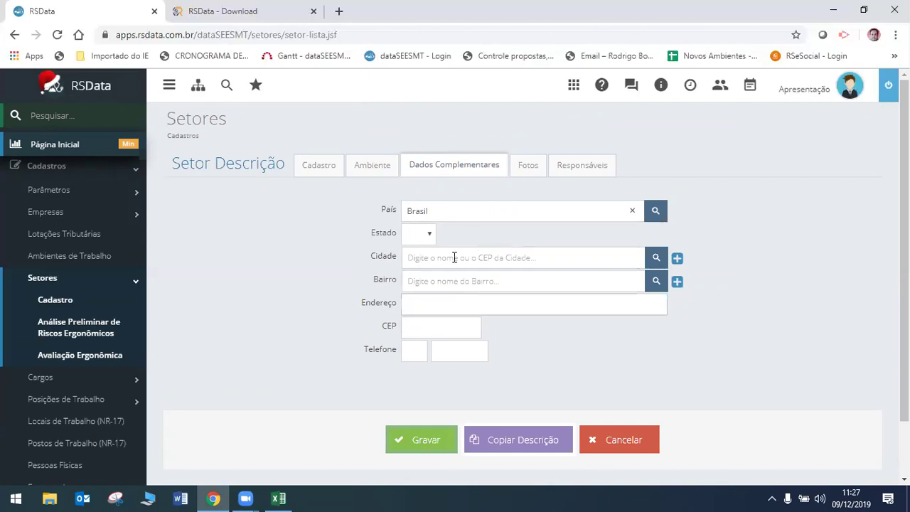
{"action": "left_click", "coordinate": [539, 164]}
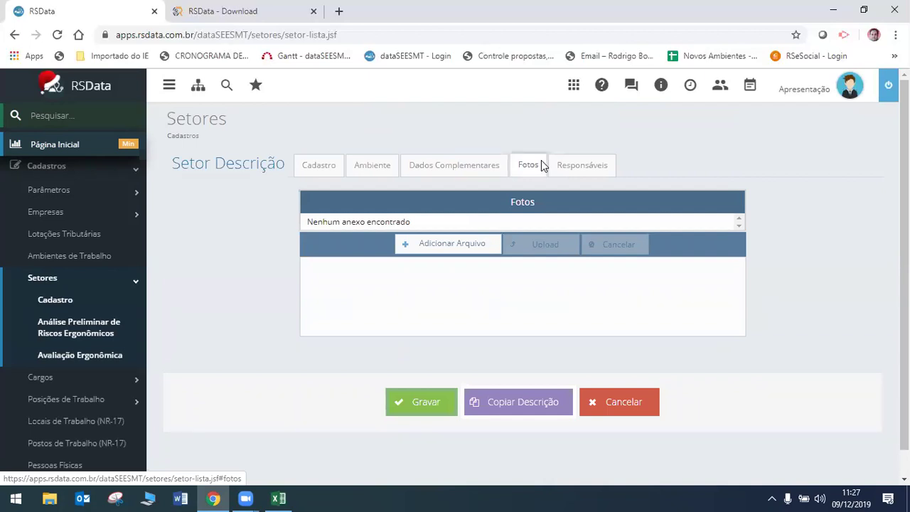
{"action": "left_click", "coordinate": [445, 253]}
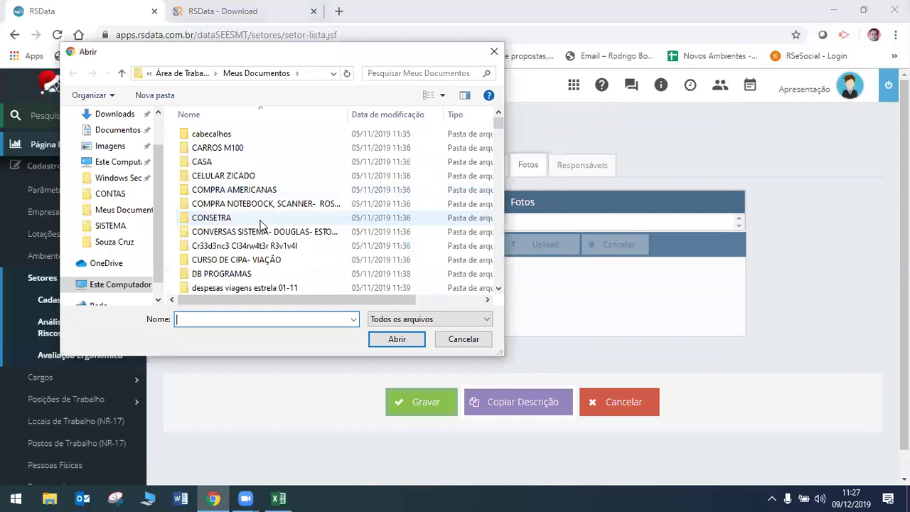
{"action": "left_click", "coordinate": [465, 339]}
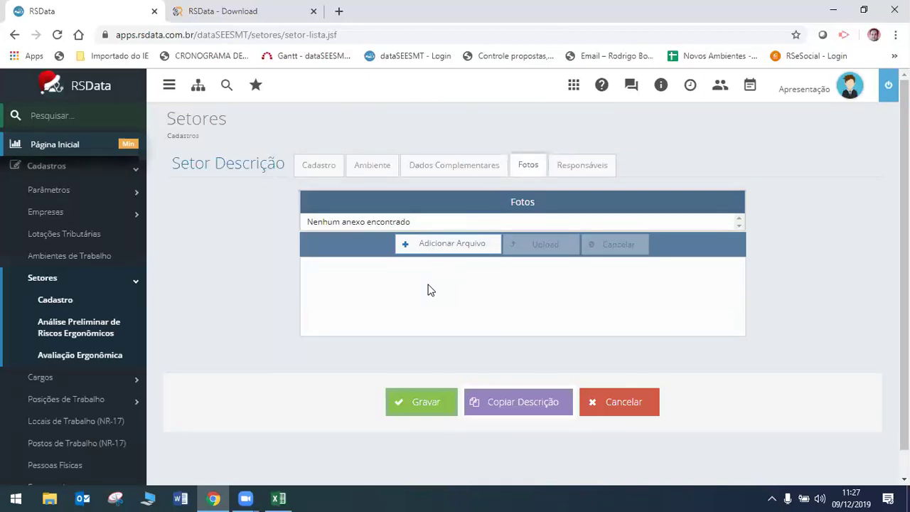
- Start a new Responsável pelo Setor entry of type Empregado, examine the Grupo de Aviso choices, and cancel the entry
{"action": "left_click", "coordinate": [589, 165]}
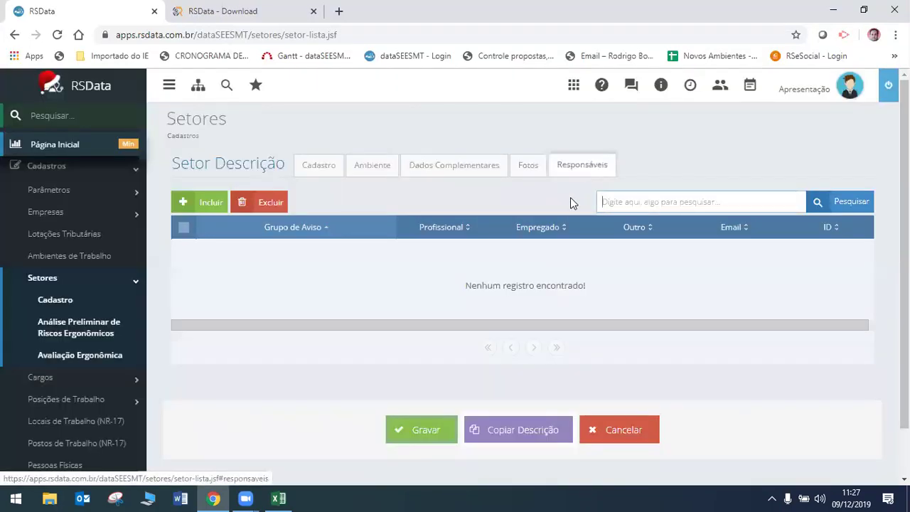
{"action": "left_click", "coordinate": [197, 206]}
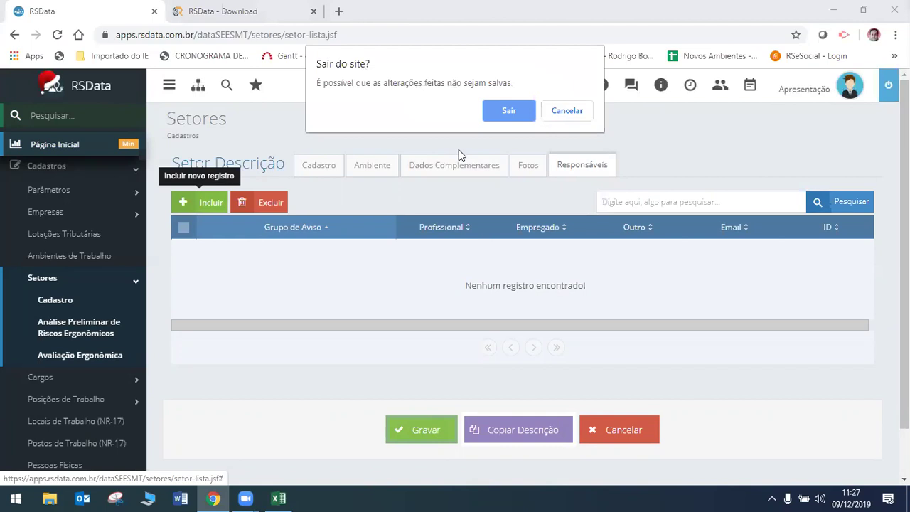
{"action": "left_click", "coordinate": [506, 108]}
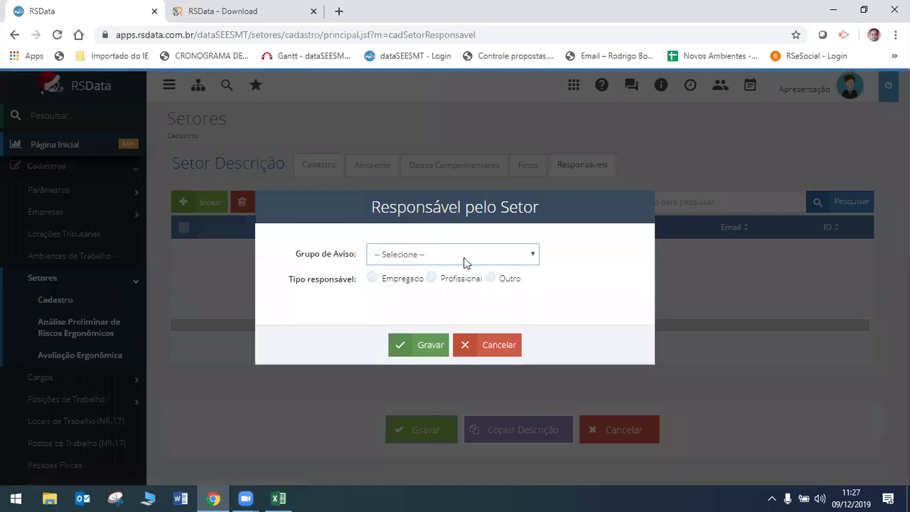
{"action": "left_click", "coordinate": [372, 278]}
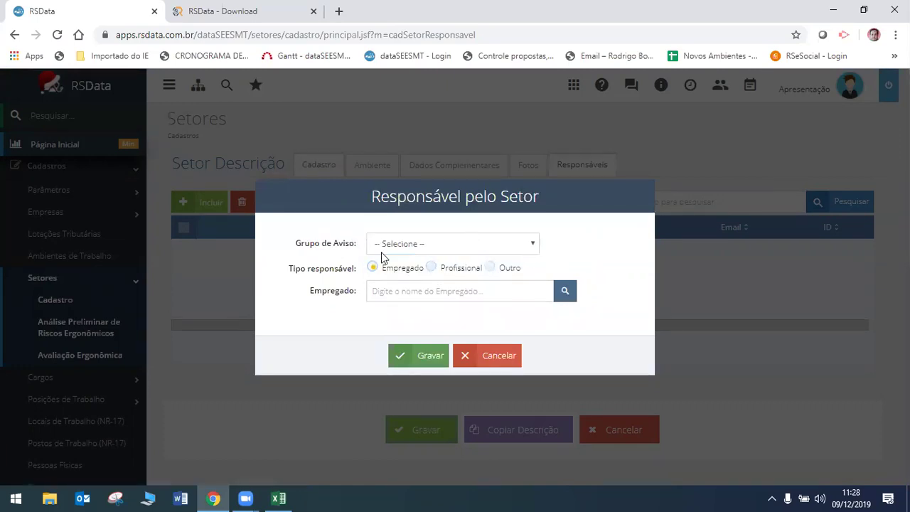
{"action": "left_click", "coordinate": [513, 244]}
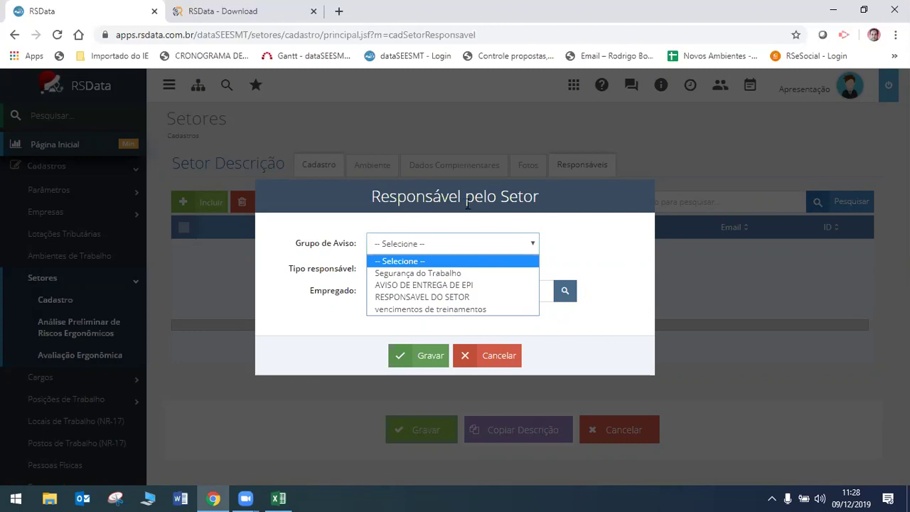
{"action": "left_click", "coordinate": [572, 225]}
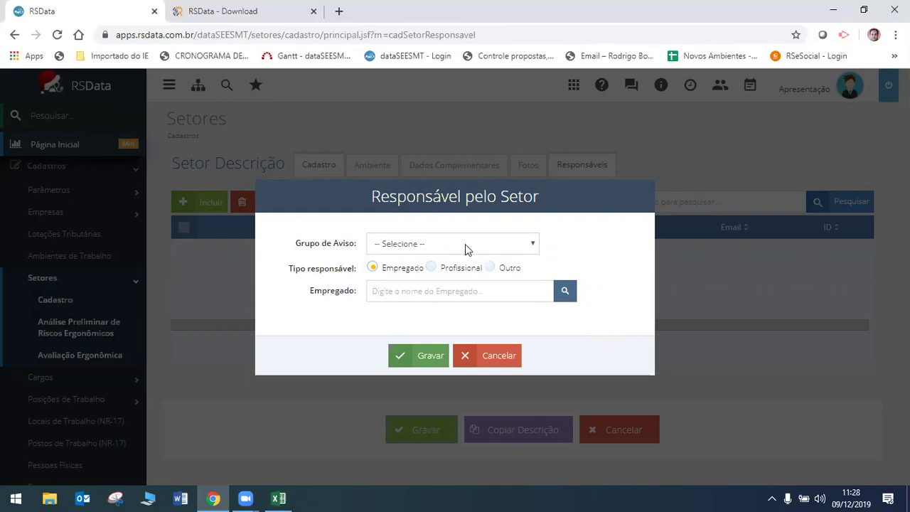
{"action": "left_click", "coordinate": [498, 361]}
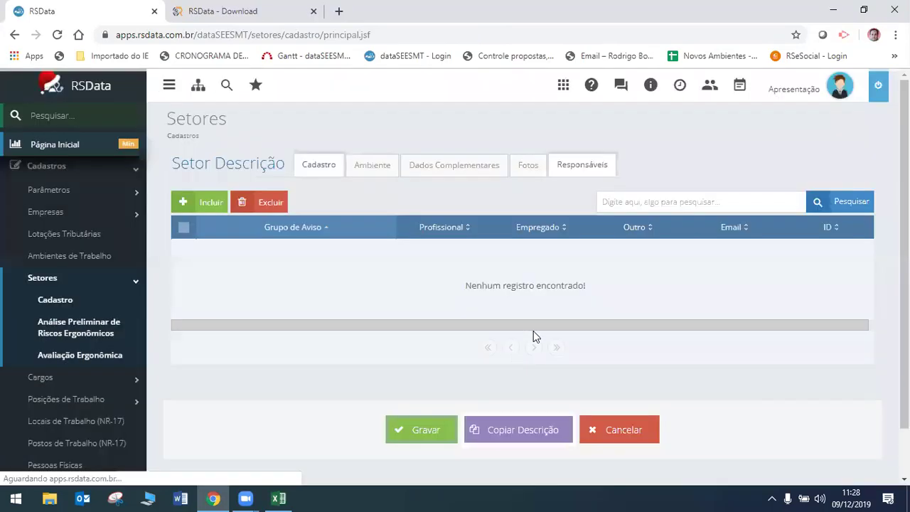
- Save the new sector and continue to registering Cargos for it
{"action": "left_click", "coordinate": [438, 434]}
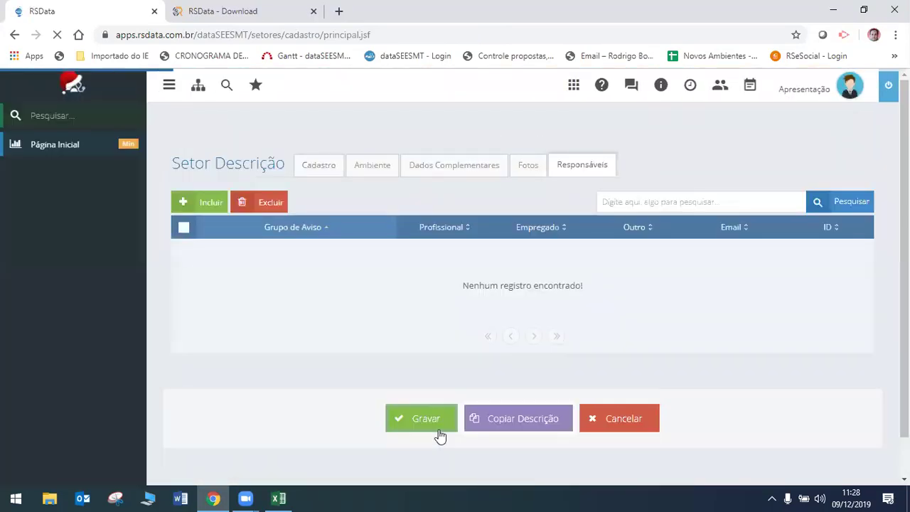
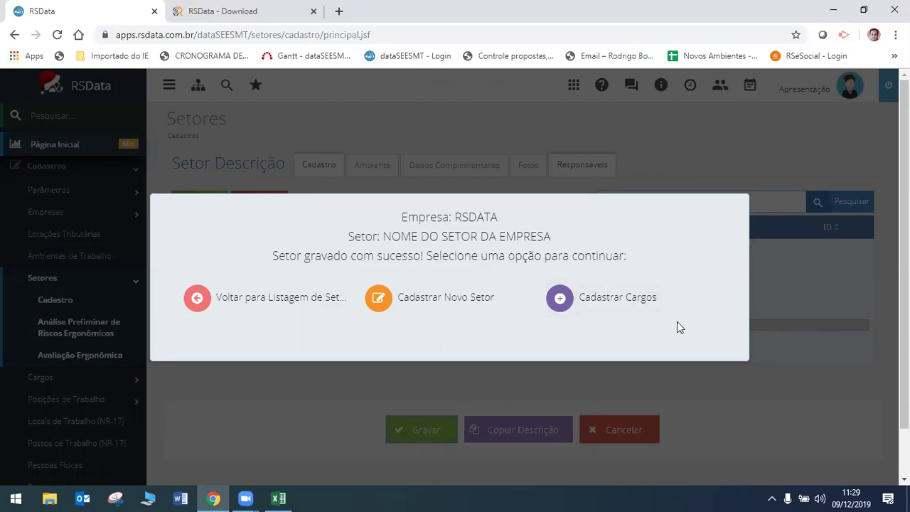
{"action": "left_click", "coordinate": [604, 304]}
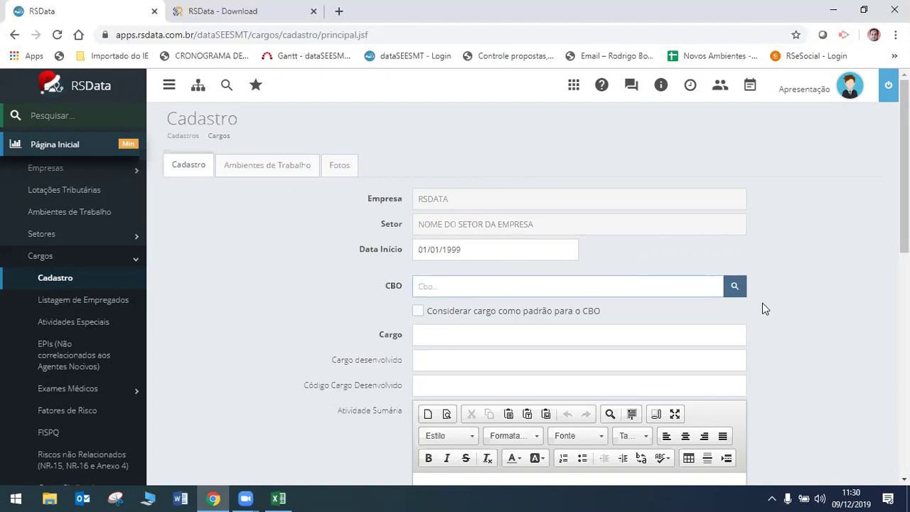
- Search the new cargo's CBO for MEDICO and browse the suggested occupations without choosing one
{"action": "scroll", "coordinate": [533, 284], "scroll_direction": "down", "scroll_amount": 1}
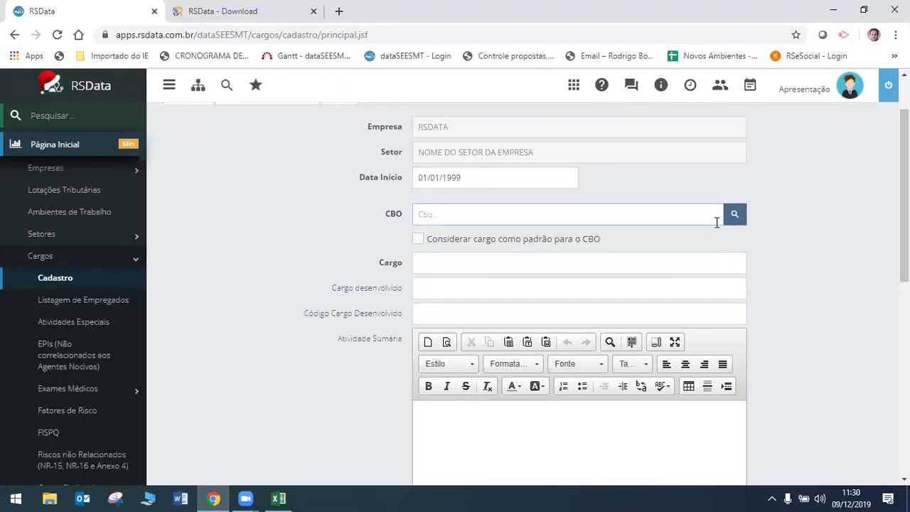
{"action": "type", "text": "MEDICO"}
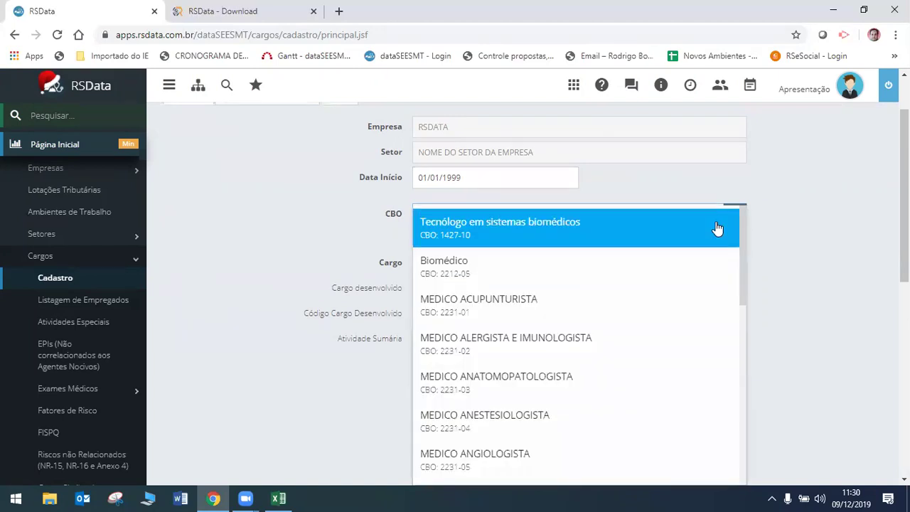
{"action": "left_click_drag", "start_coordinate": [741, 215], "coordinate": [748, 348]}
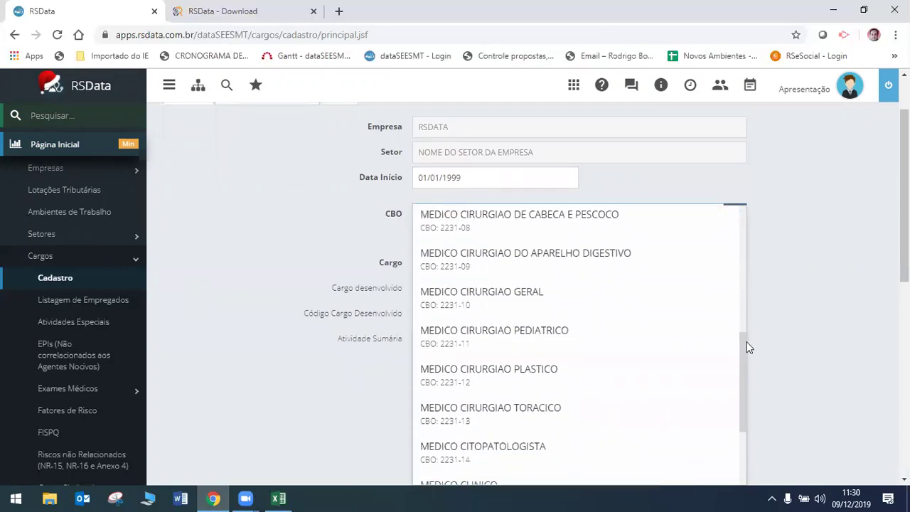
{"action": "left_click", "coordinate": [790, 325]}
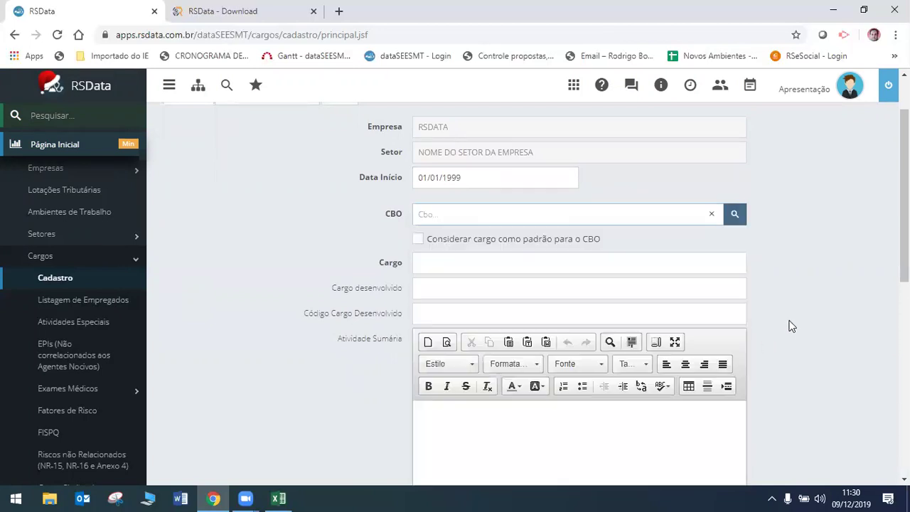
- Browse the complete CBO list, close it without choosing, and review the cargo form's remaining fields down to Data Fim
{"action": "left_click", "coordinate": [733, 215]}
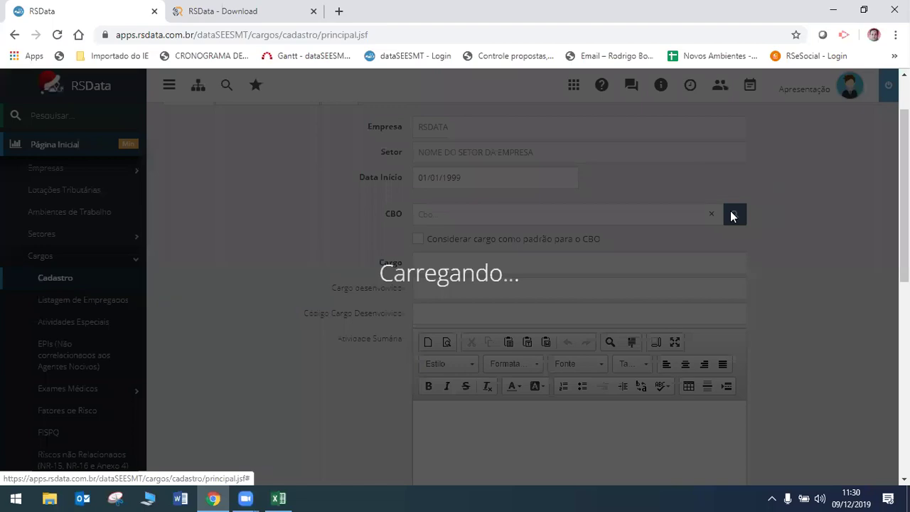
{"action": "scroll", "coordinate": [371, 313], "scroll_direction": "down", "scroll_amount": 4}
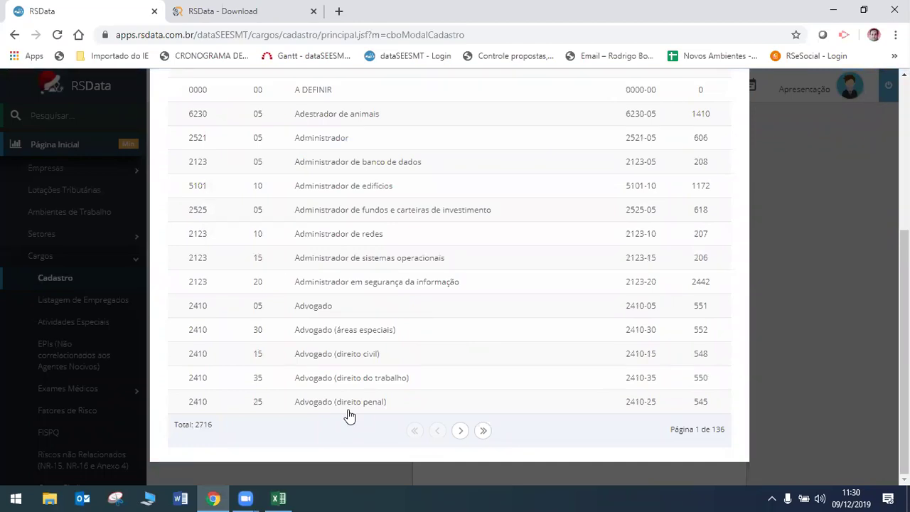
{"action": "scroll", "coordinate": [349, 416], "scroll_direction": "up", "scroll_amount": 5}
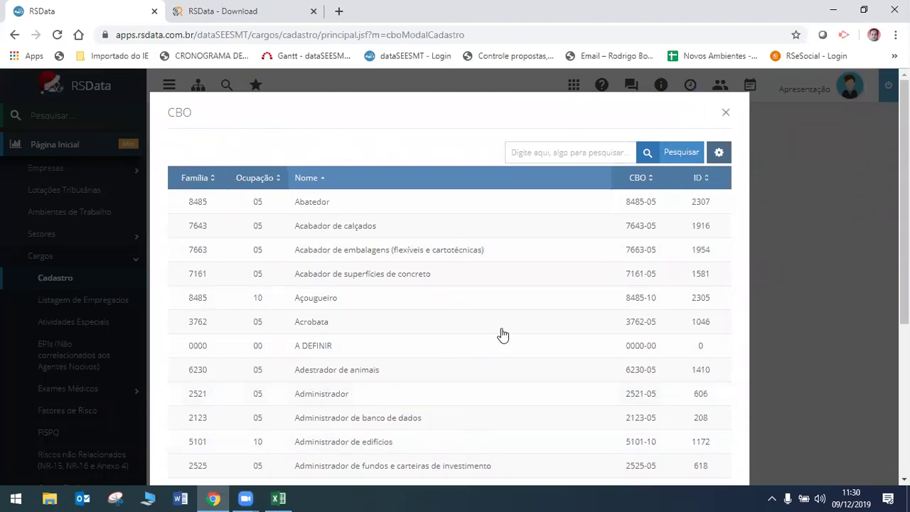
{"action": "left_click", "coordinate": [726, 113]}
{"action": "scroll", "coordinate": [725, 315], "scroll_direction": "down", "scroll_amount": 4}
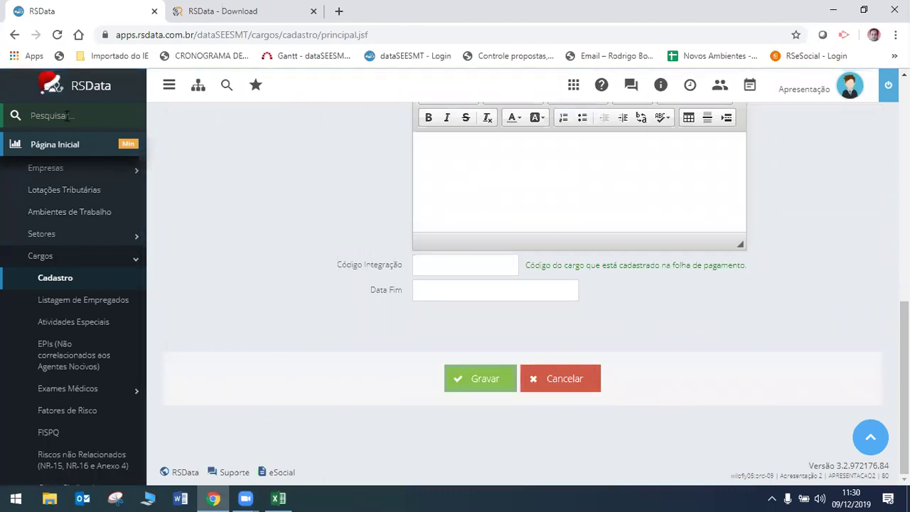
- Look up CBO in the menu search, and set the cargo's CBO to 5211-05, Vendedor em comércio atacadista, by searching for VENDEDOR
{"action": "type", "text": "CBO"}
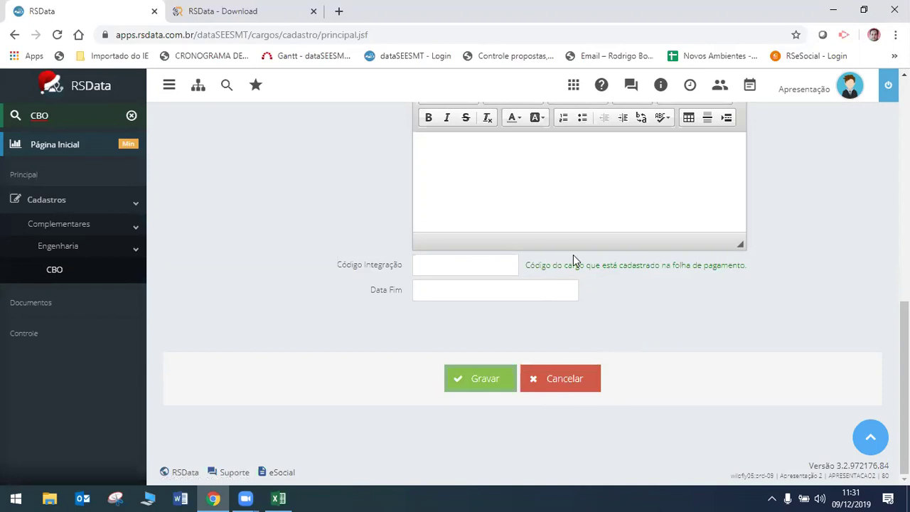
{"action": "scroll", "coordinate": [573, 254], "scroll_direction": "up", "scroll_amount": 10}
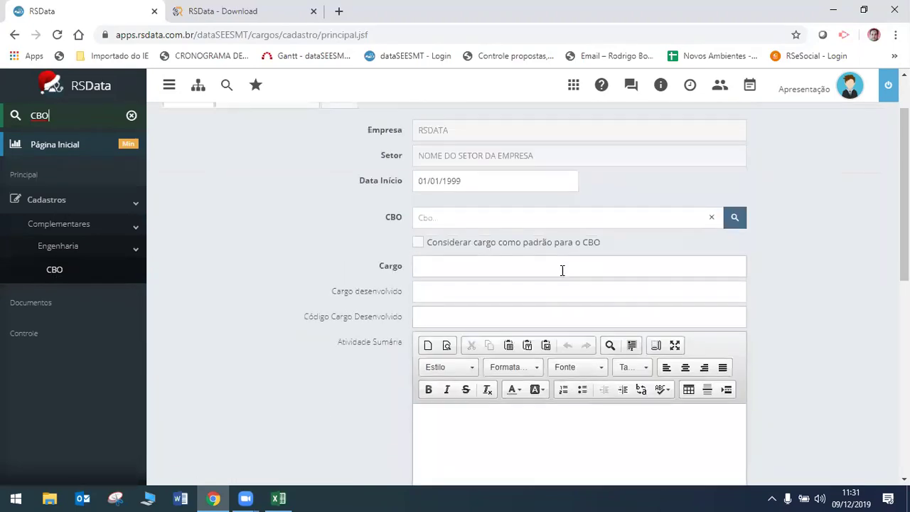
{"action": "left_click", "coordinate": [562, 267]}
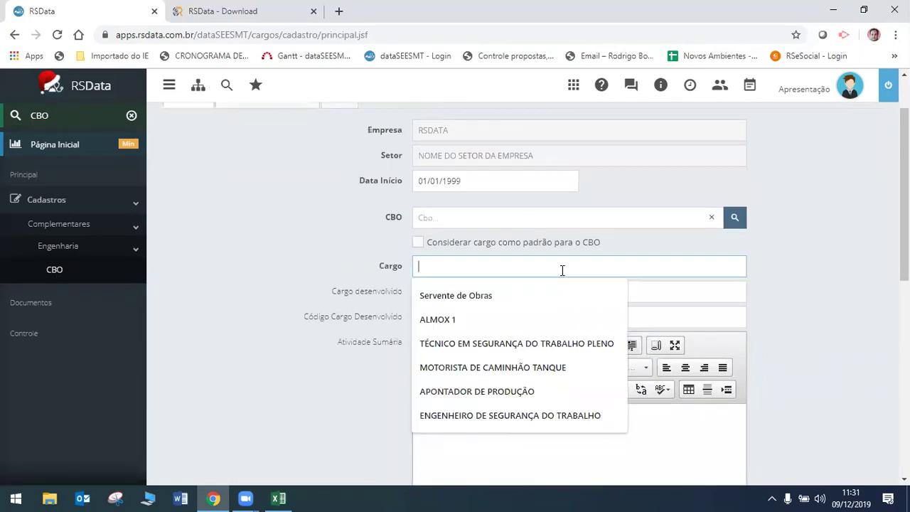
{"action": "left_click", "coordinate": [712, 217]}
{"action": "left_click", "coordinate": [434, 218]}
{"action": "type", "text": "VE"}
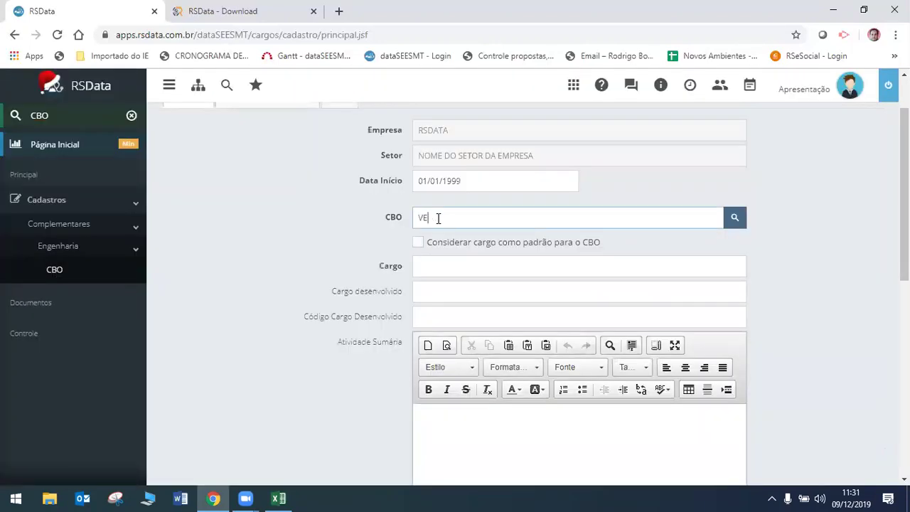
{"action": "type", "text": "NDEDOR"}
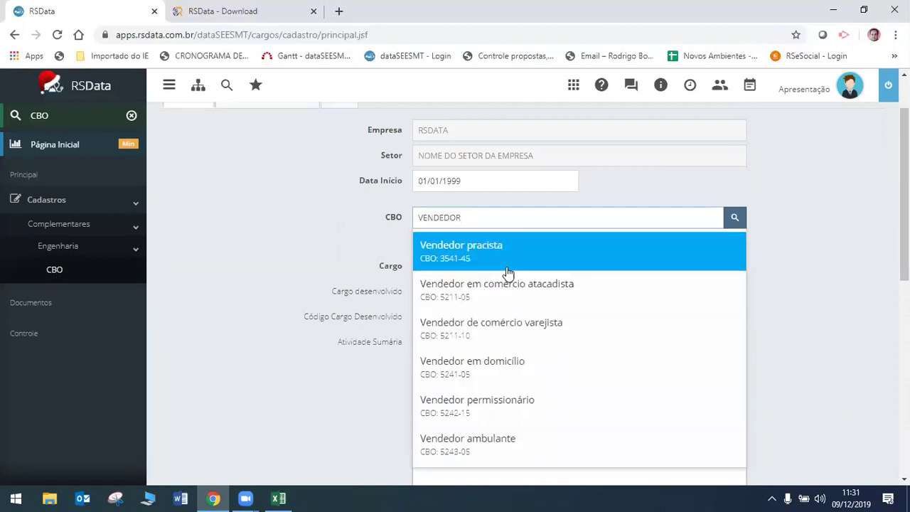
{"action": "left_click", "coordinate": [525, 293]}
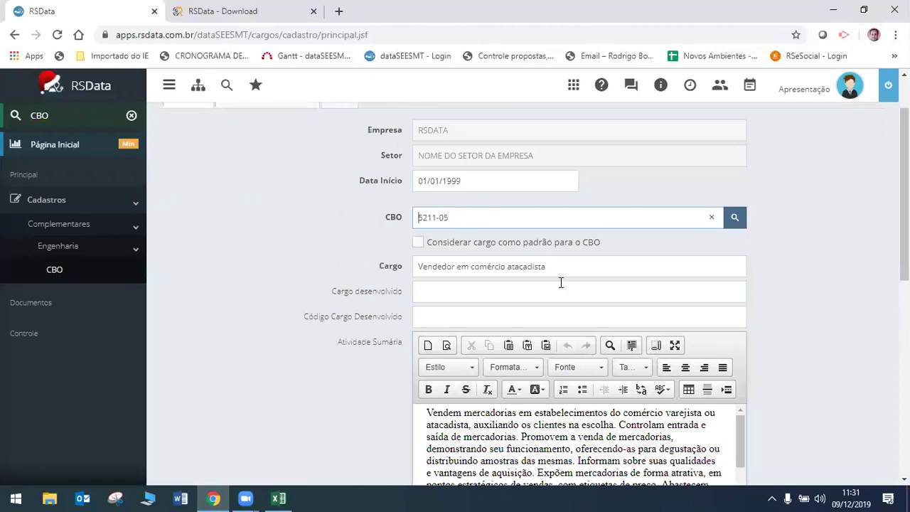
- Justify the Atividade Sumária text and delete its ending from "Abastecem pontos de venda" onward
{"action": "left_click_drag", "start_coordinate": [905, 192], "coordinate": [905, 247]}
{"action": "left_click_drag", "start_coordinate": [418, 277], "coordinate": [730, 373]}
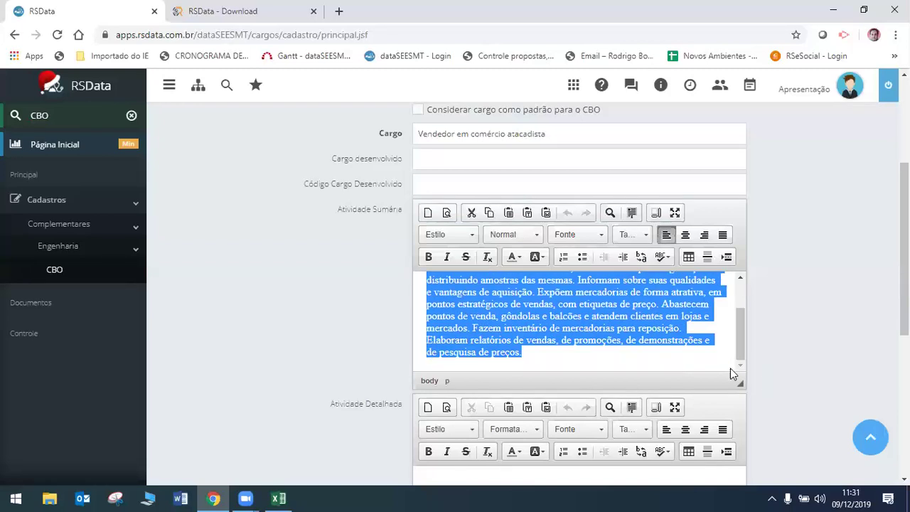
{"action": "left_click", "coordinate": [723, 235]}
{"action": "left_click", "coordinate": [632, 358]}
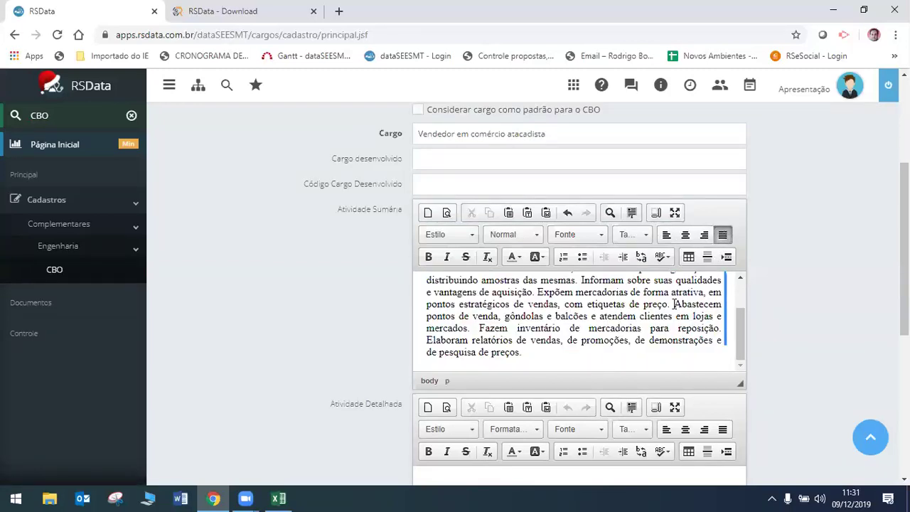
{"action": "left_click_drag", "start_coordinate": [674, 304], "coordinate": [682, 353]}
{"action": "key", "text": "Delete"}
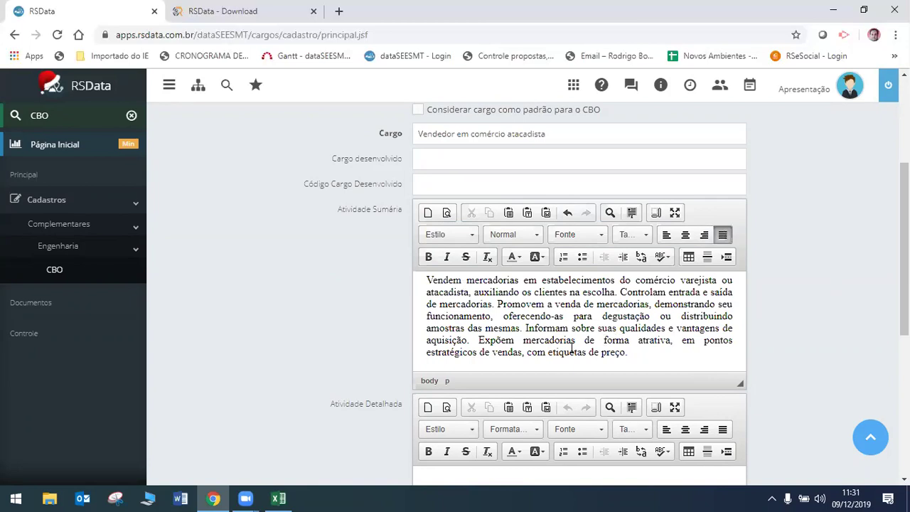
- Format the whole Atividade Sumária text in Arial, size 11
{"action": "left_click", "coordinate": [426, 281]}
{"action": "left_click", "coordinate": [678, 365], "text": "shift"}
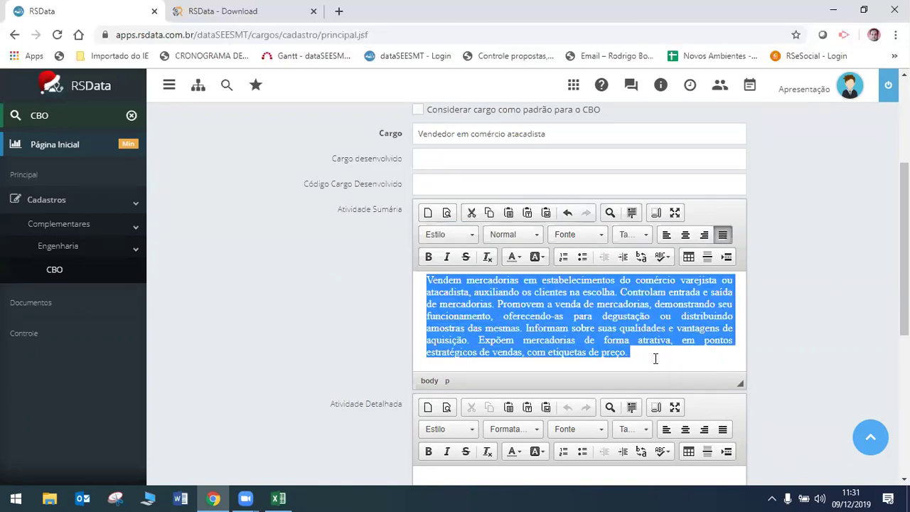
{"action": "left_click", "coordinate": [601, 240]}
{"action": "left_click", "coordinate": [590, 269]}
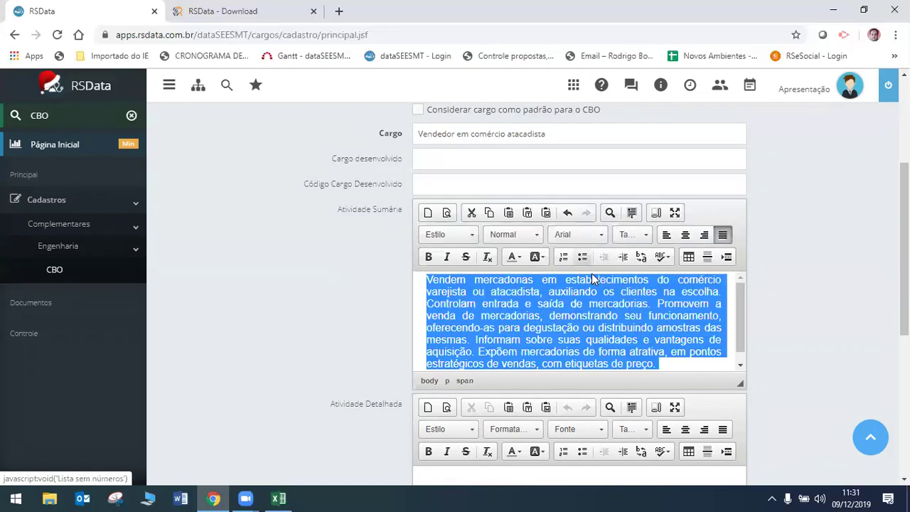
{"action": "left_click", "coordinate": [644, 234]}
{"action": "scroll", "coordinate": [650, 311], "scroll_direction": "down", "scroll_amount": 2}
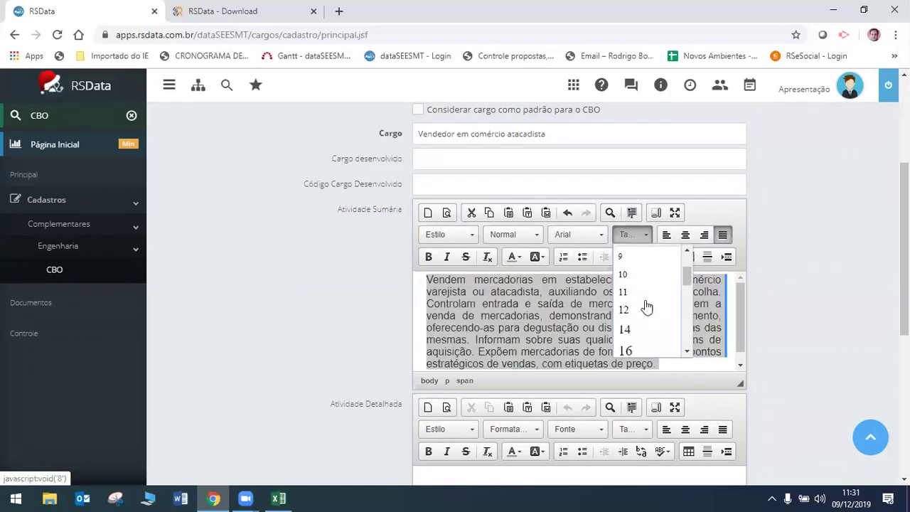
{"action": "left_click", "coordinate": [647, 291]}
{"action": "left_click", "coordinate": [502, 361]}
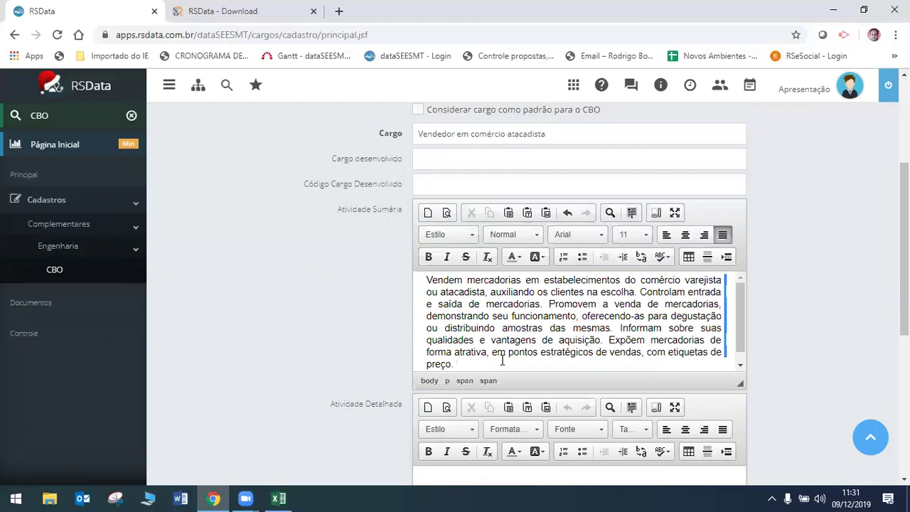
- Shorten the Cargo name to "Vendedor em comércio" by removing its last word
{"action": "scroll", "coordinate": [502, 364], "scroll_direction": "up", "scroll_amount": 3}
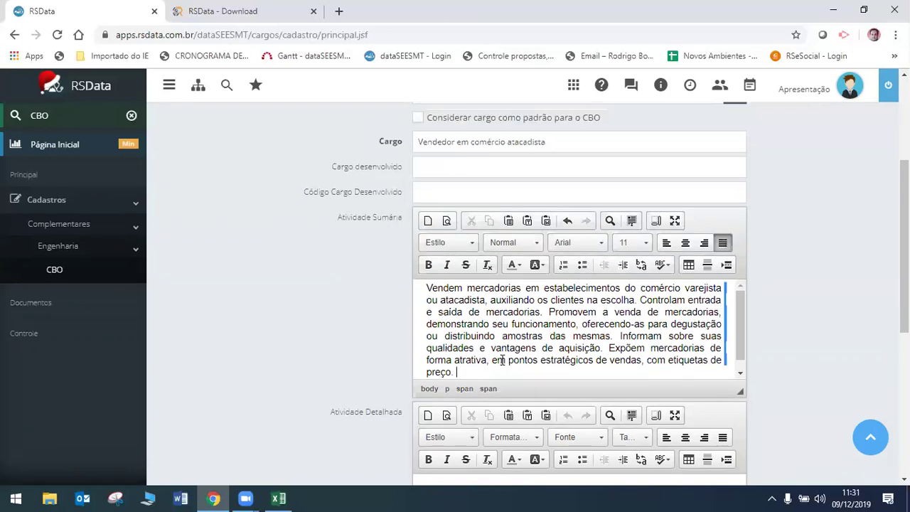
{"action": "left_click_drag", "start_coordinate": [552, 333], "coordinate": [413, 339]}
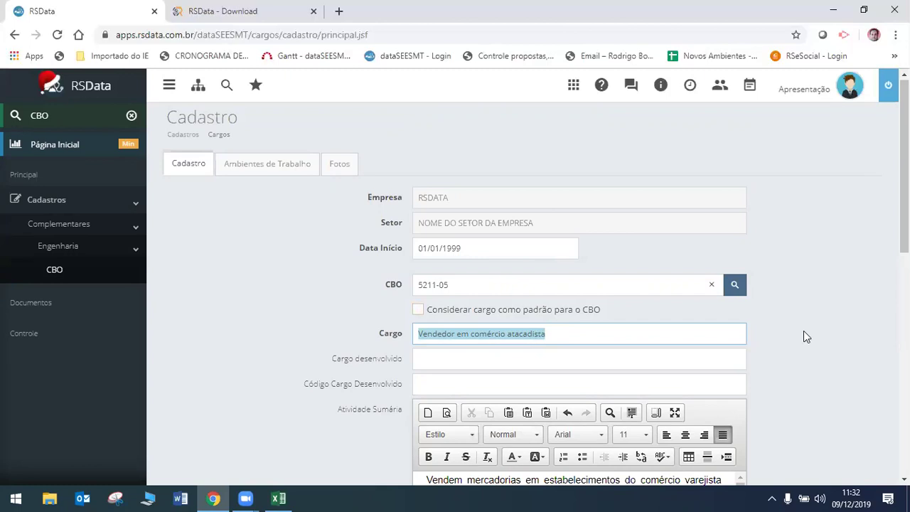
{"action": "left_click", "coordinate": [834, 290]}
{"action": "scroll", "coordinate": [831, 292], "scroll_direction": "down", "scroll_amount": 2}
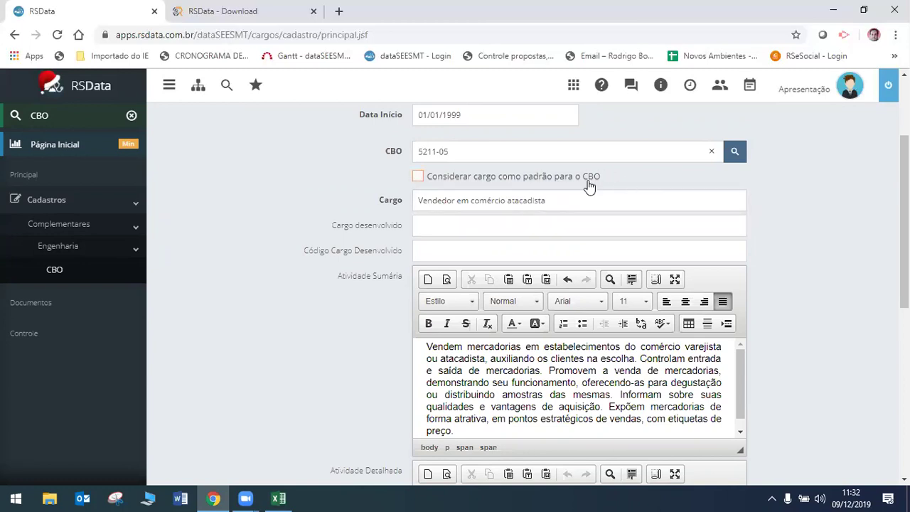
{"action": "scroll", "coordinate": [609, 218], "scroll_direction": "down", "scroll_amount": 3}
{"action": "scroll", "coordinate": [609, 223], "scroll_direction": "up", "scroll_amount": 4}
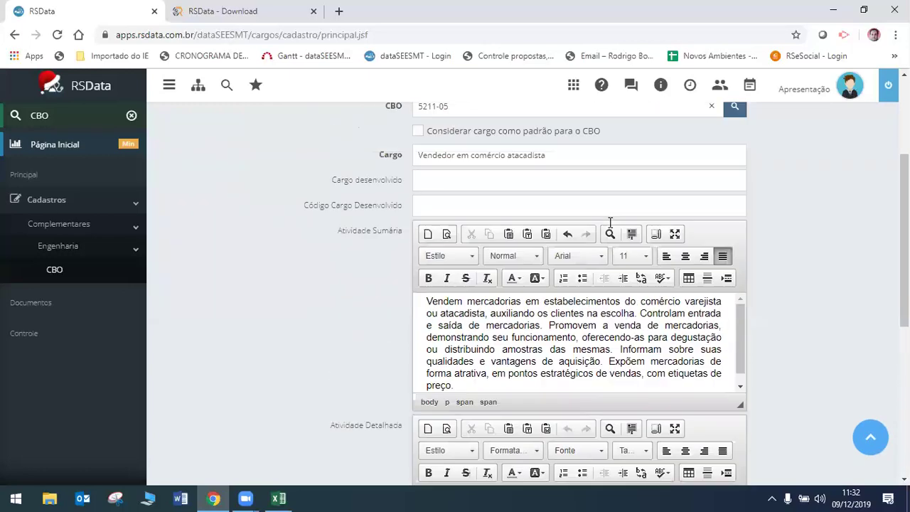
{"action": "left_click_drag", "start_coordinate": [560, 266], "coordinate": [505, 267]}
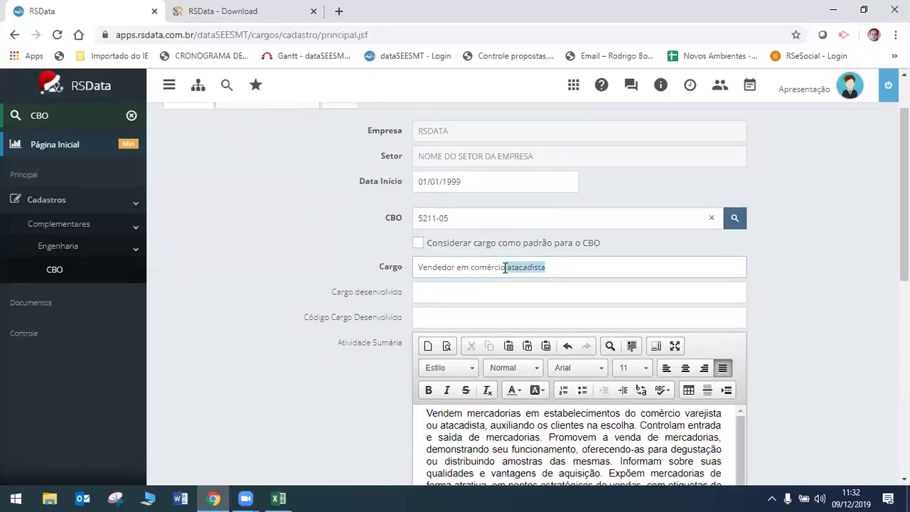
{"action": "key", "text": "BackSpace"}
{"action": "scroll", "coordinate": [610, 202], "scroll_direction": "down", "scroll_amount": 4}
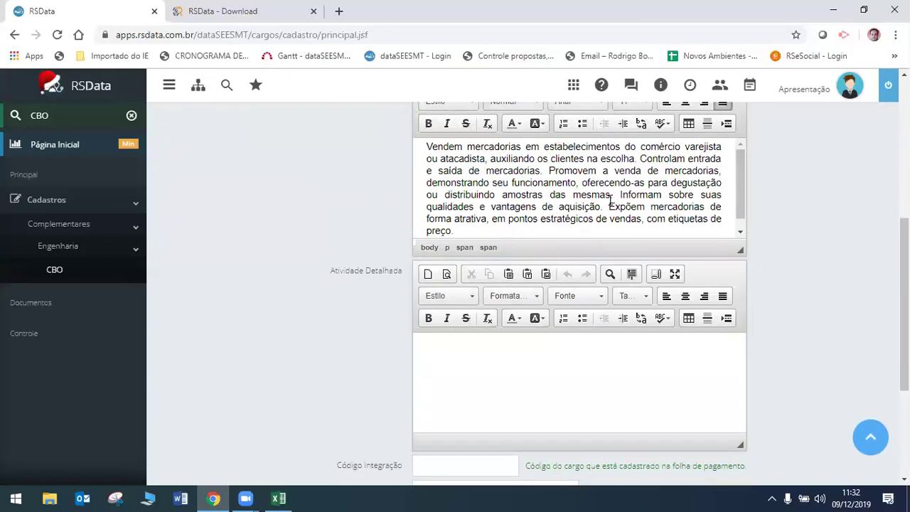
{"action": "scroll", "coordinate": [610, 201], "scroll_direction": "up", "scroll_amount": 3}
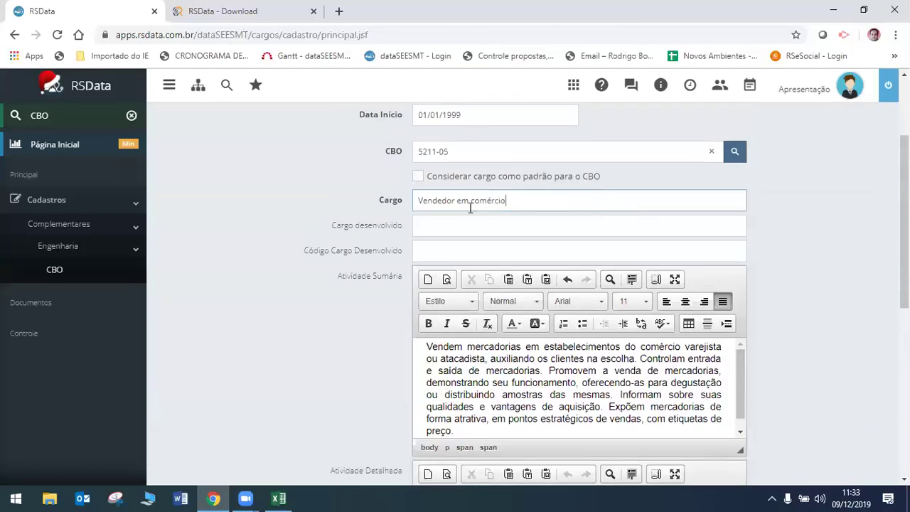
{"action": "left_click", "coordinate": [451, 219]}
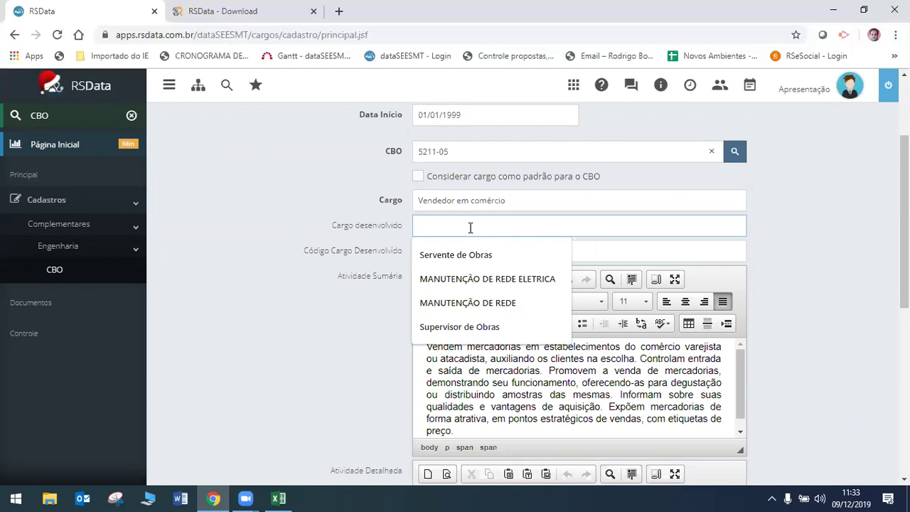
{"action": "left_click", "coordinate": [803, 235]}
{"action": "left_click", "coordinate": [504, 226]}
{"action": "left_click_drag", "start_coordinate": [547, 206], "coordinate": [390, 207]}
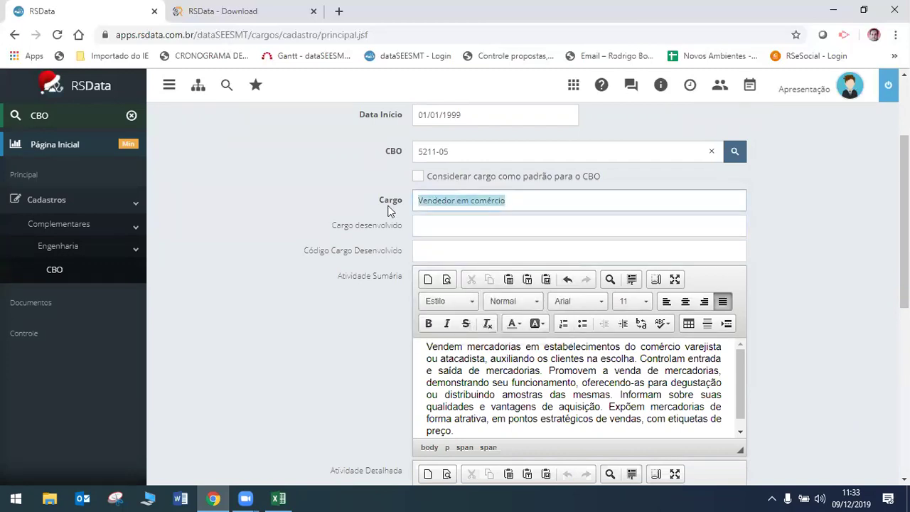
{"action": "key", "text": "BackSpace"}
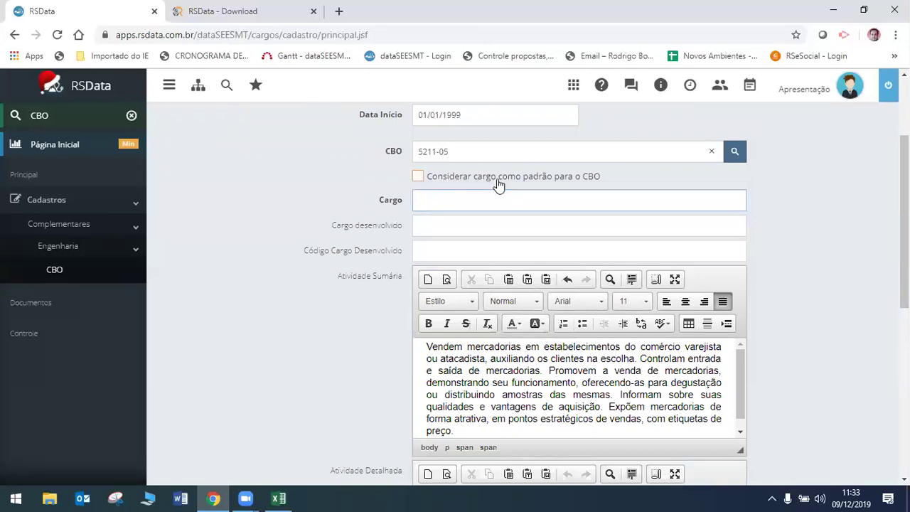
{"action": "left_click", "coordinate": [486, 226]}
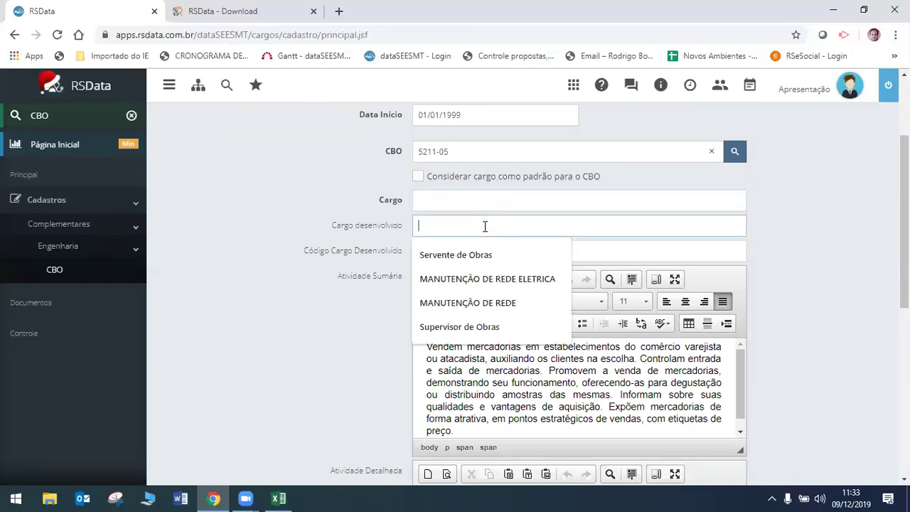
{"action": "key", "text": "ctrl+z"}
{"action": "left_click", "coordinate": [488, 227]}
{"action": "left_click", "coordinate": [382, 204]}
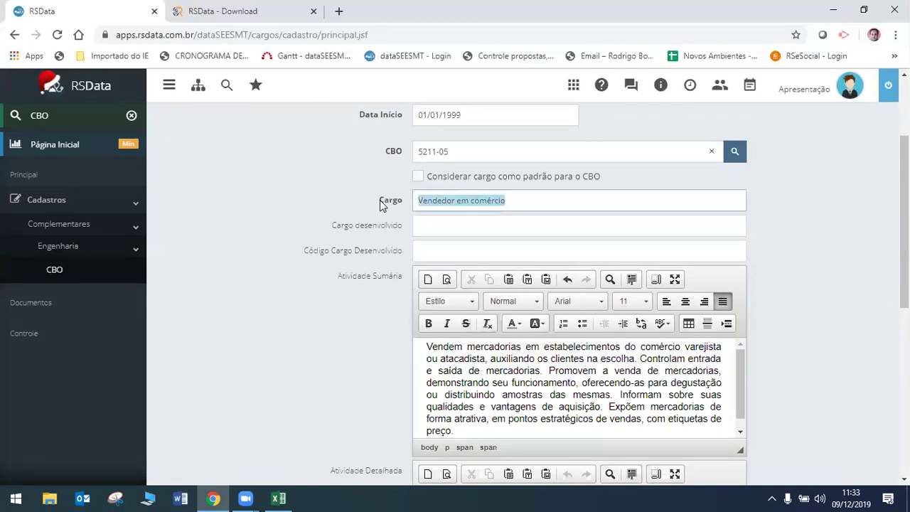
{"action": "type", "text": "c"}
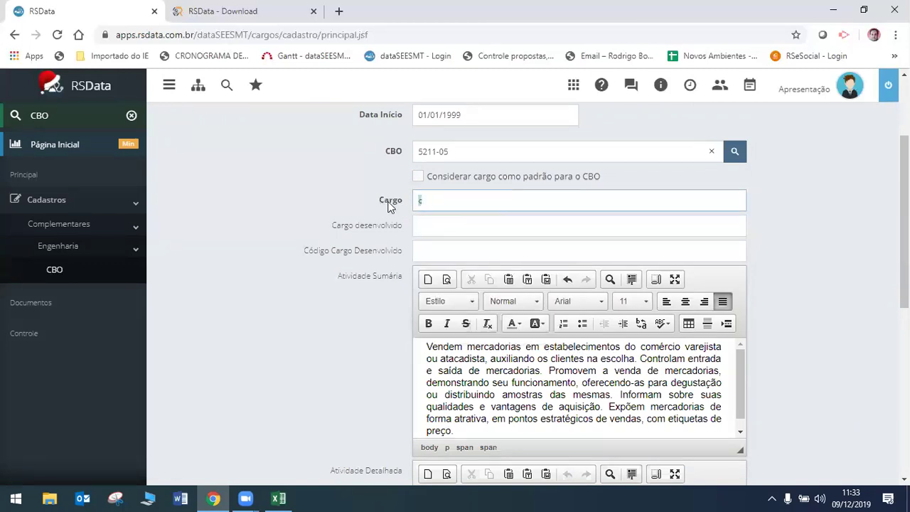
{"action": "key", "text": "ctrl+z"}
{"action": "left_click", "coordinate": [506, 200]}
- Set Cargo desenvolvido to "Vendedor externo" and Código Cargo Desenvolvido to 987
{"action": "left_click", "coordinate": [505, 226]}
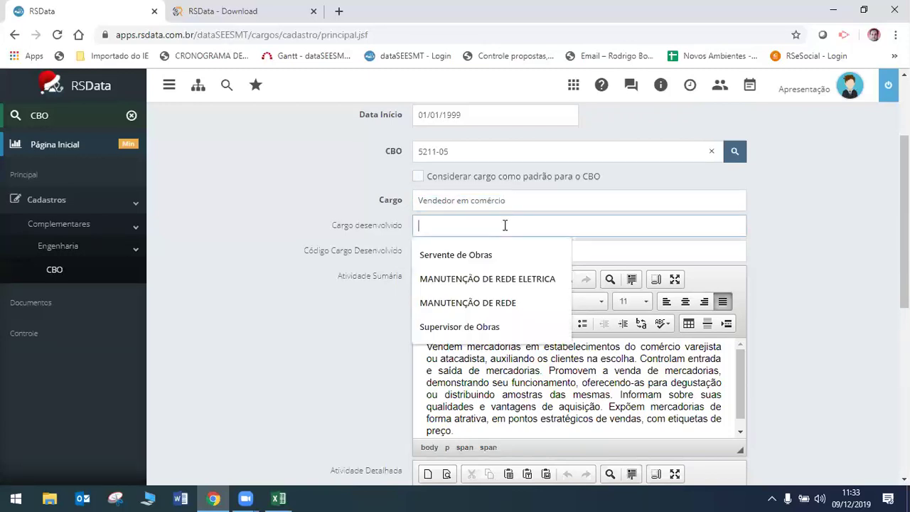
{"action": "type", "text": "sdsd"}
{"action": "key", "text": "BackSpace"}
{"action": "key", "text": "BackSpace"}
{"action": "key", "text": "BackSpace"}
{"action": "key", "text": "BackSpace"}
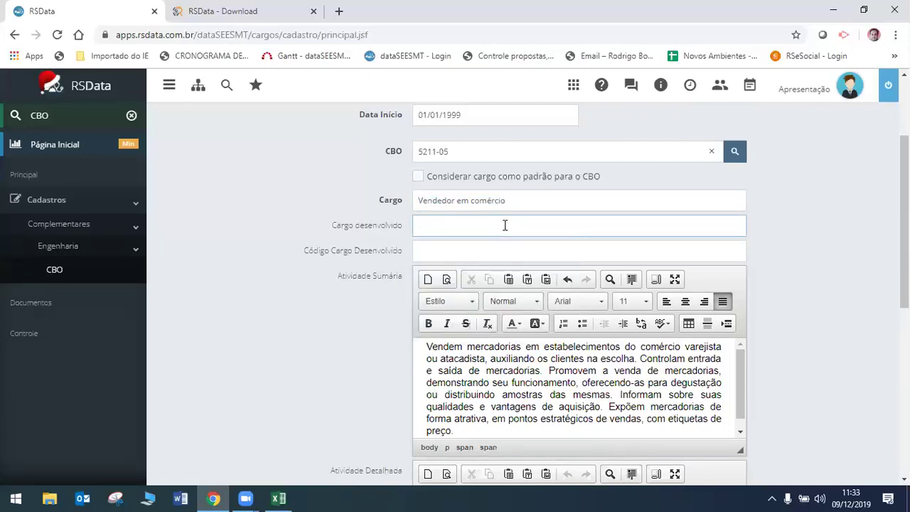
{"action": "type", "text": "sdsd"}
{"action": "key", "text": "BackSpace"}
{"action": "key", "text": "BackSpace"}
{"action": "key", "text": "BackSpace"}
{"action": "key", "text": "BackSpace"}
{"action": "type", "text": "Vendedor externo"}
{"action": "left_click", "coordinate": [438, 254]}
{"action": "type", "text": "987"}
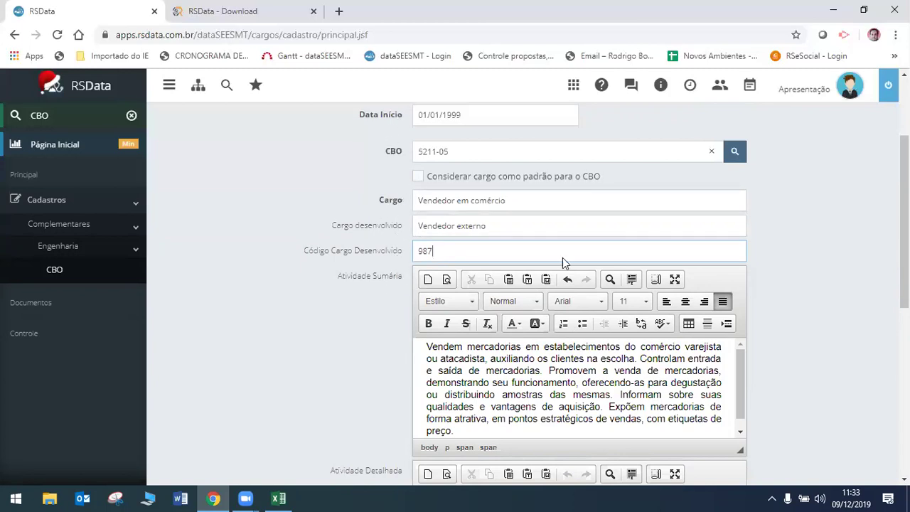
- Review the Atividade Sumária text against the Atividade Detalhada field, and look over the remaining cargo fields down to Data Fim
{"action": "scroll", "coordinate": [562, 257], "scroll_direction": "down", "scroll_amount": 3}
{"action": "scroll", "coordinate": [537, 364], "scroll_direction": "up", "scroll_amount": 3}
{"action": "scroll", "coordinate": [543, 373], "scroll_direction": "down", "scroll_amount": 3}
{"action": "left_click", "coordinate": [481, 360]}
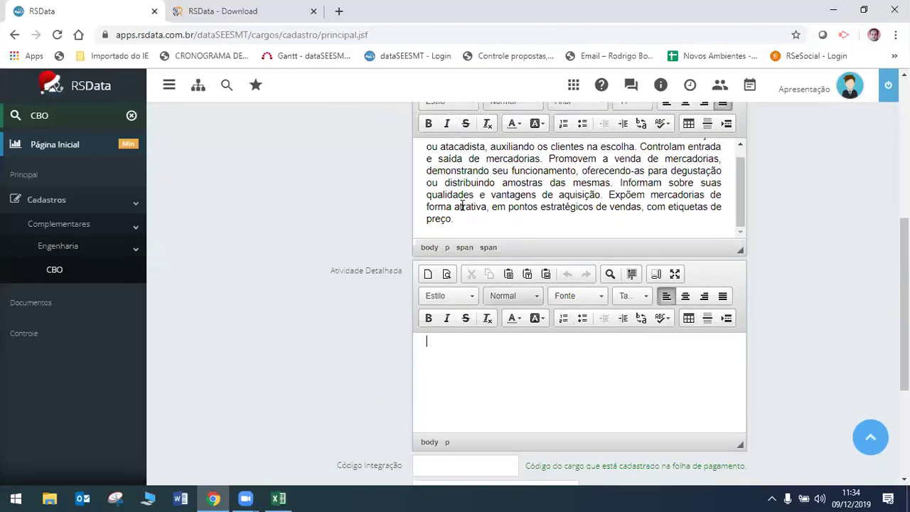
{"action": "scroll", "coordinate": [498, 352], "scroll_direction": "up", "scroll_amount": 3}
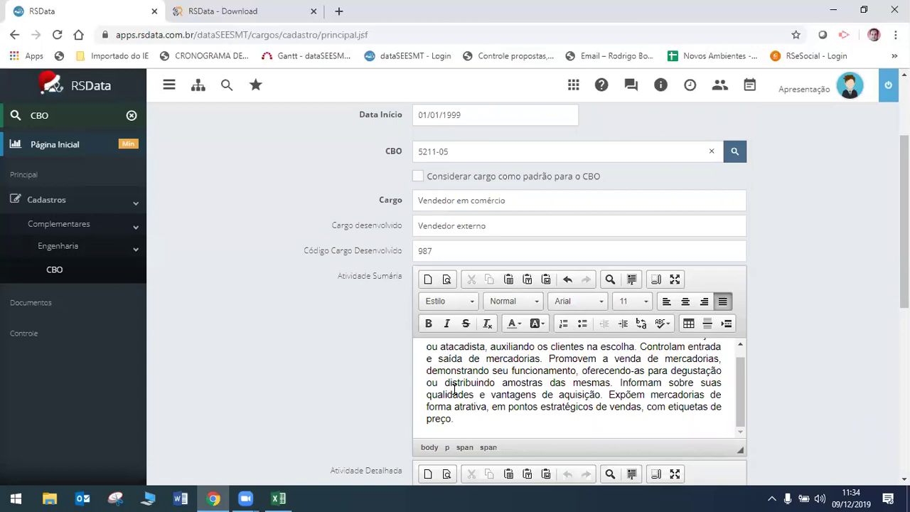
{"action": "scroll", "coordinate": [498, 388], "scroll_direction": "down", "scroll_amount": 4}
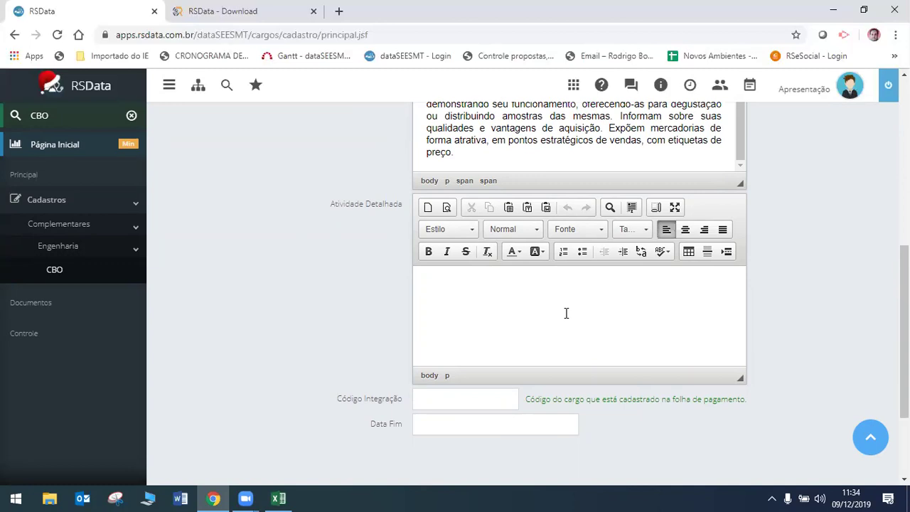
{"action": "scroll", "coordinate": [567, 312], "scroll_direction": "up", "scroll_amount": 3}
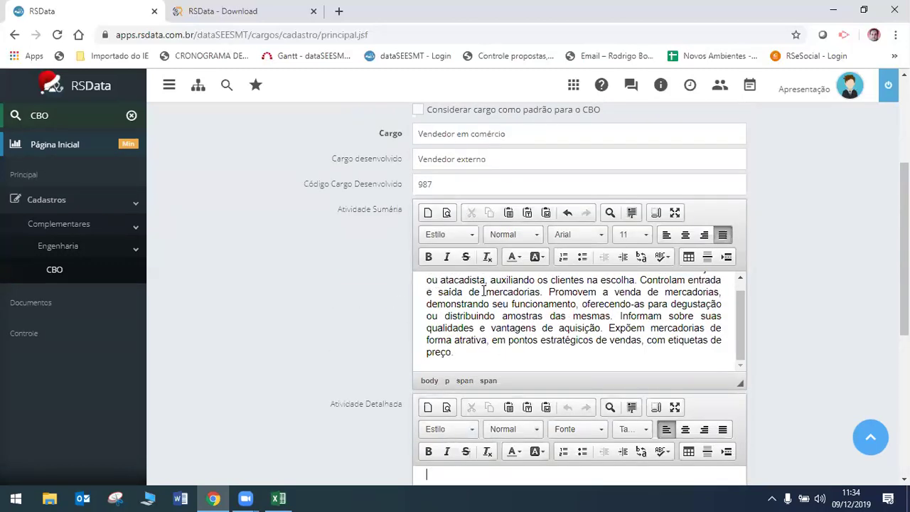
{"action": "scroll", "coordinate": [488, 296], "scroll_direction": "down", "scroll_amount": 1}
{"action": "scroll", "coordinate": [488, 295], "scroll_direction": "down", "scroll_amount": 3}
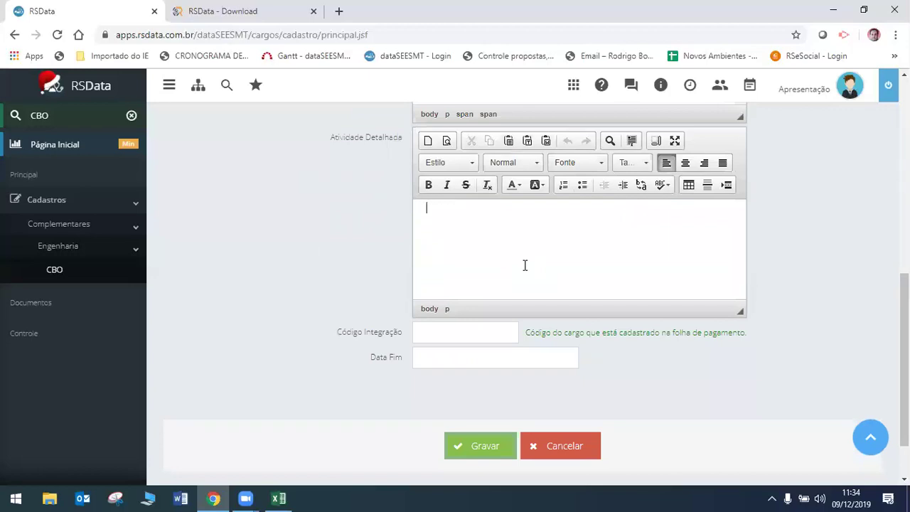
{"action": "left_click", "coordinate": [590, 258]}
{"action": "scroll", "coordinate": [590, 258], "scroll_direction": "up", "scroll_amount": 3}
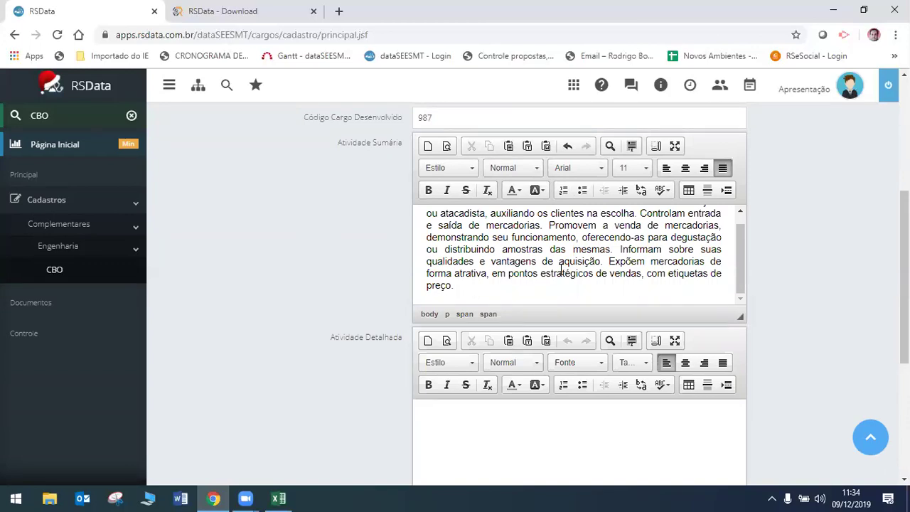
- Set the cargo's Código Integração to 543 and leave Data Fim empty
{"action": "scroll", "coordinate": [813, 328], "scroll_direction": "down", "scroll_amount": 1}
{"action": "scroll", "coordinate": [813, 327], "scroll_direction": "down", "scroll_amount": 3}
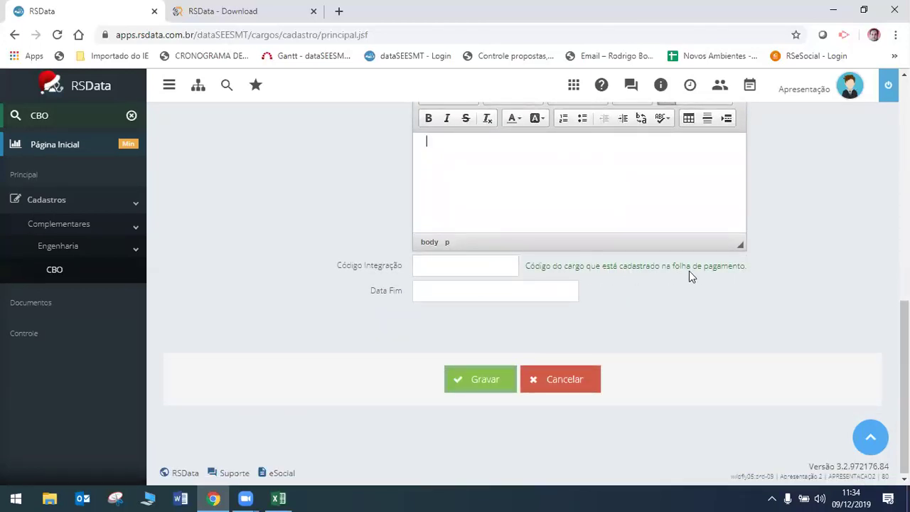
{"action": "left_click", "coordinate": [450, 268]}
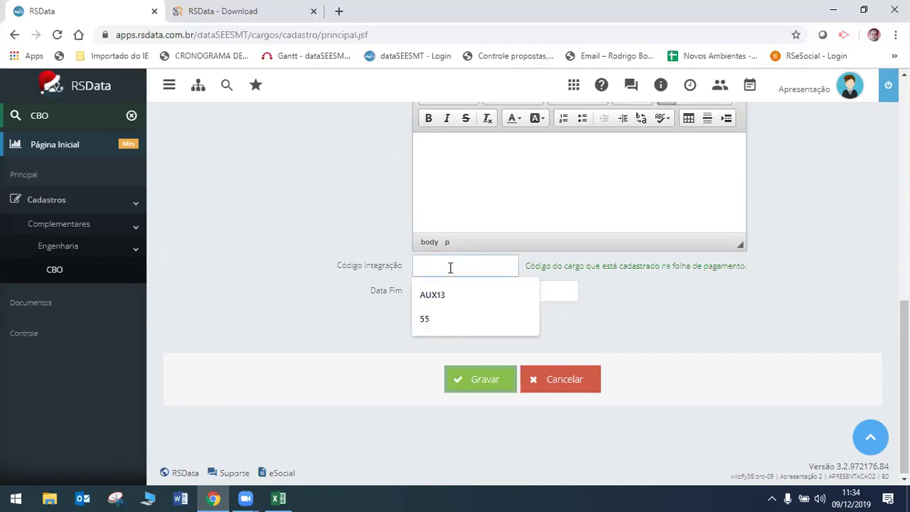
{"action": "type", "text": "543"}
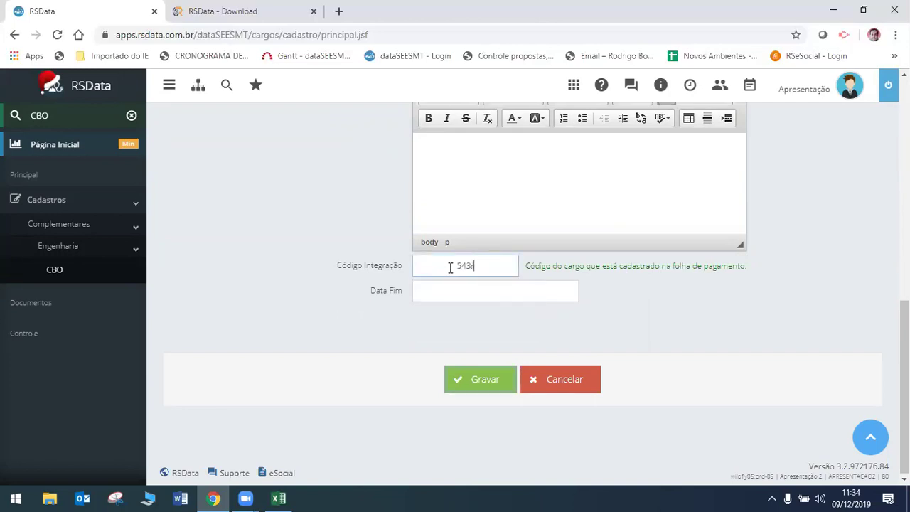
{"action": "type", "text": "r"}
{"action": "key", "text": "BackSpace"}
{"action": "left_click", "coordinate": [439, 288]}
{"action": "left_click", "coordinate": [644, 309]}
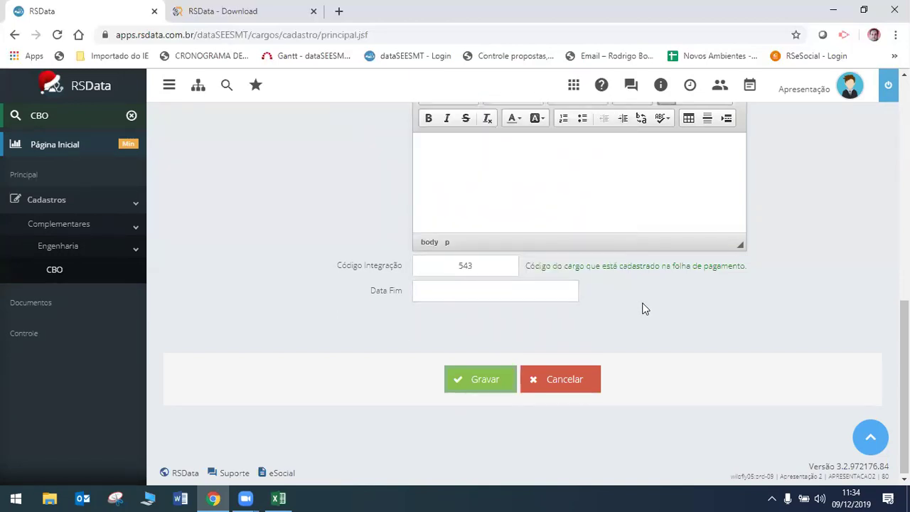
- Review the whole cargo form, comparing the CBO, Cargo, Cargo desenvolvido and activity fields with Código Integração and Data Fim
{"action": "scroll", "coordinate": [645, 309], "scroll_direction": "up", "scroll_amount": 8}
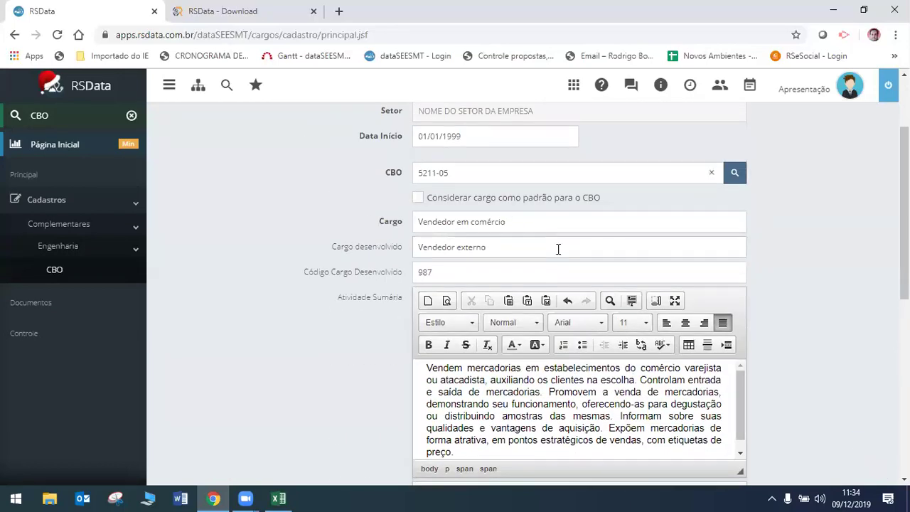
{"action": "scroll", "coordinate": [512, 327], "scroll_direction": "down", "scroll_amount": 5}
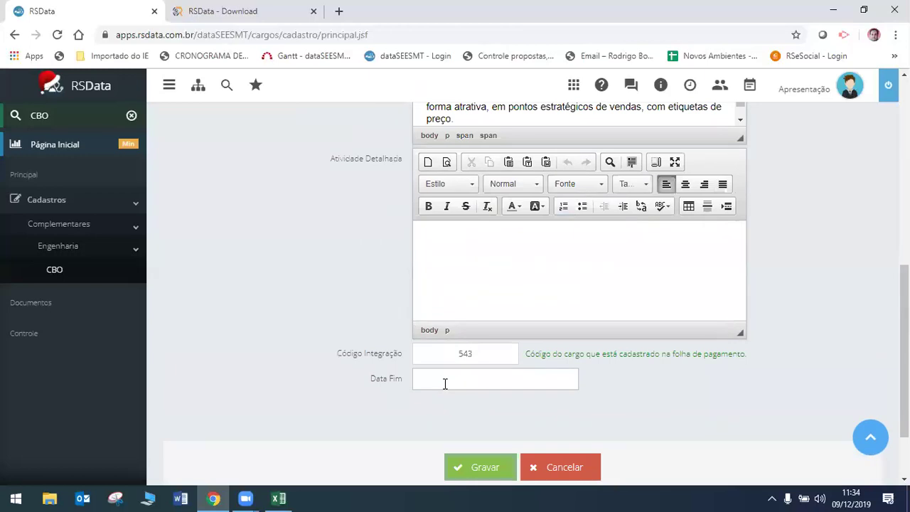
{"action": "scroll", "coordinate": [446, 384], "scroll_direction": "up", "scroll_amount": 5}
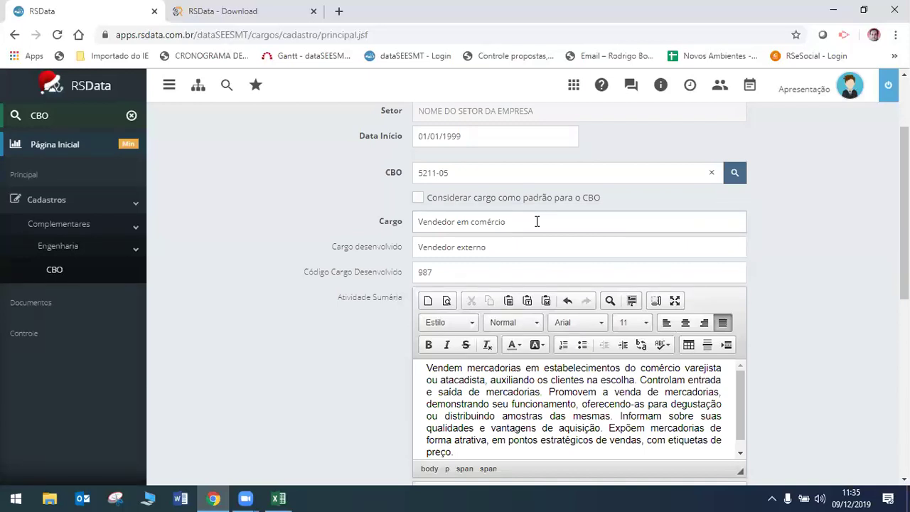
{"action": "scroll", "coordinate": [537, 222], "scroll_direction": "down", "scroll_amount": 5}
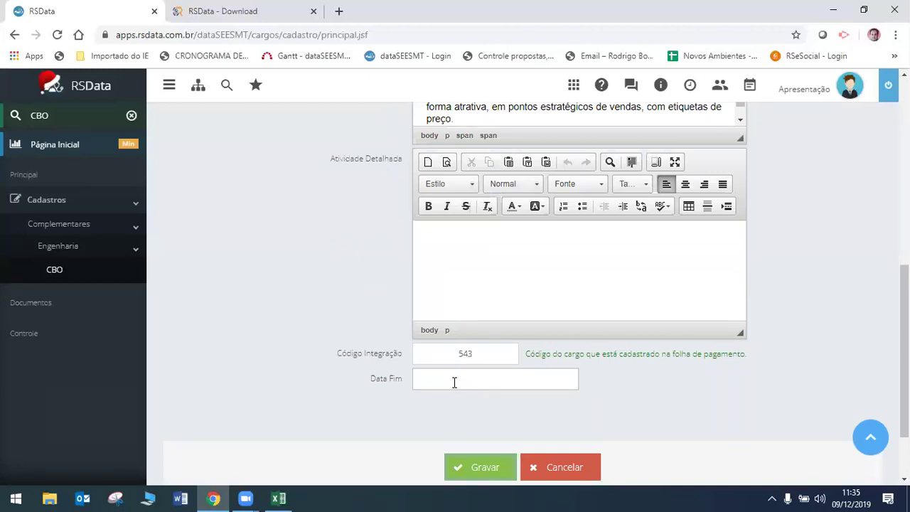
{"action": "scroll", "coordinate": [455, 382], "scroll_direction": "up", "scroll_amount": 5}
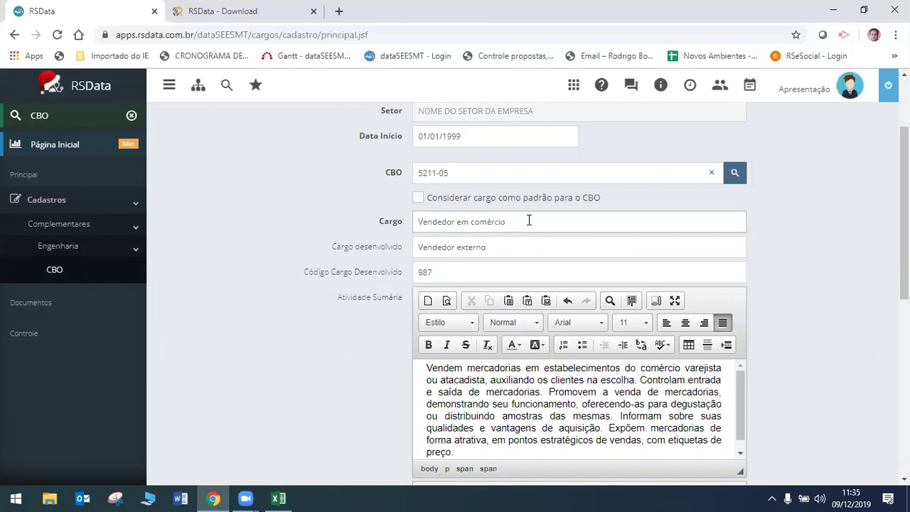
{"action": "scroll", "coordinate": [523, 284], "scroll_direction": "down", "scroll_amount": 3}
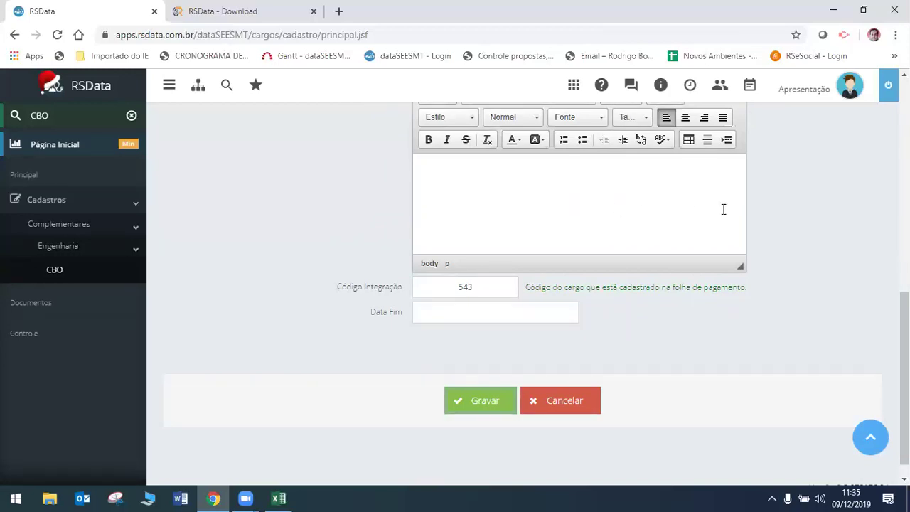
{"action": "scroll", "coordinate": [723, 209], "scroll_direction": "up", "scroll_amount": 5}
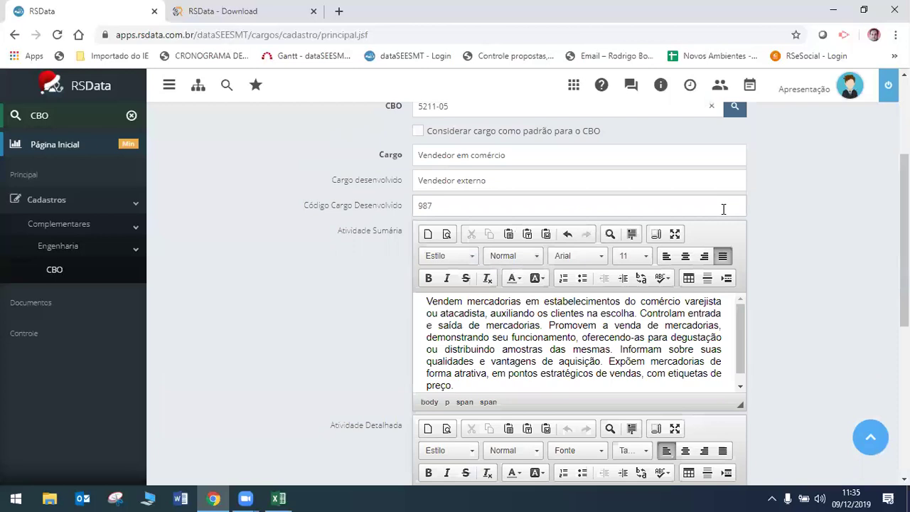
{"action": "scroll", "coordinate": [732, 205], "scroll_direction": "down", "scroll_amount": 4}
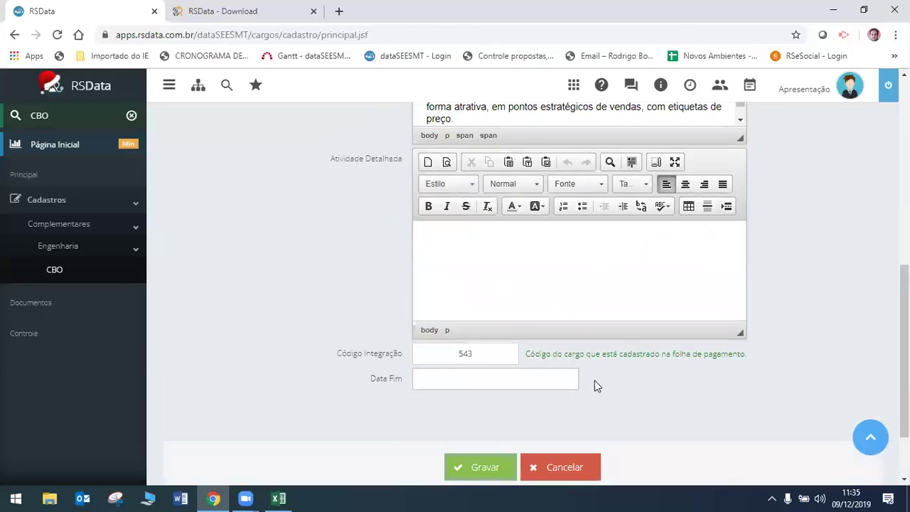
{"action": "scroll", "coordinate": [794, 352], "scroll_direction": "up", "scroll_amount": 10}
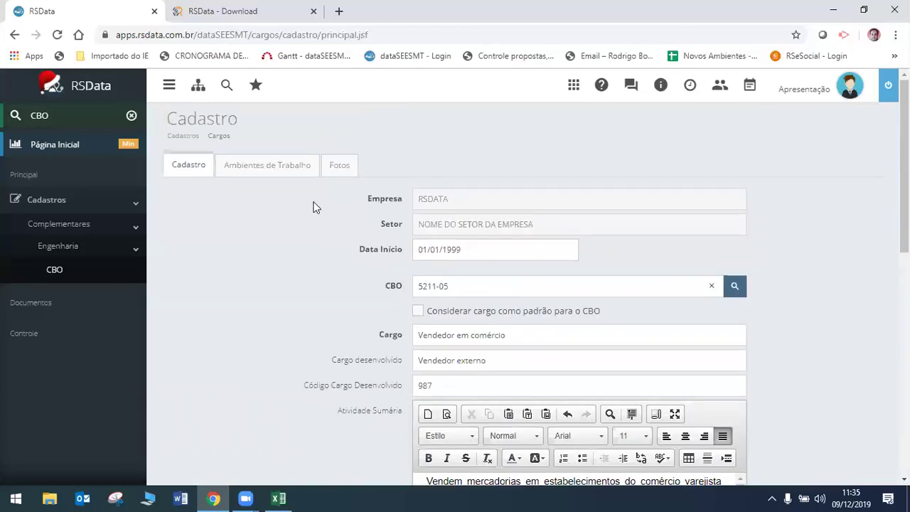
- Look over the cargo's Ambientes de Trabalho and Fotos sections, and save the cargo
{"action": "left_click", "coordinate": [254, 165]}
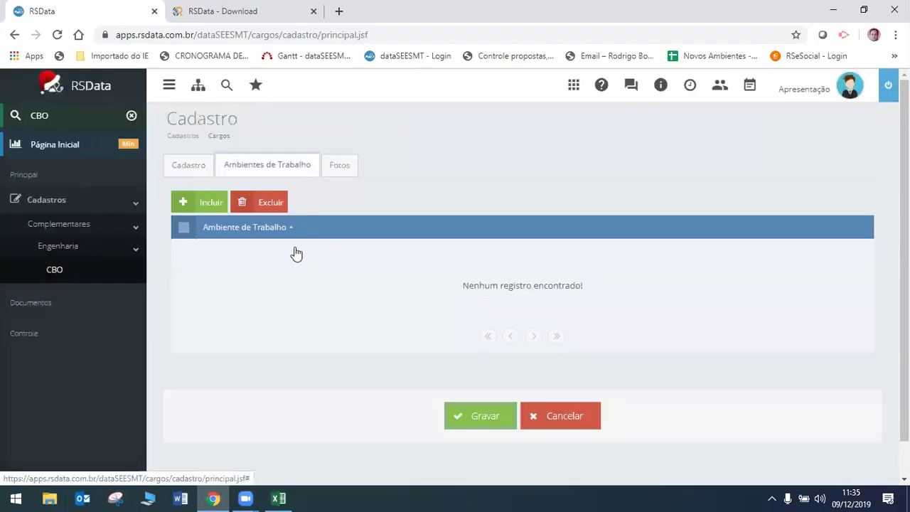
{"action": "left_click", "coordinate": [340, 167]}
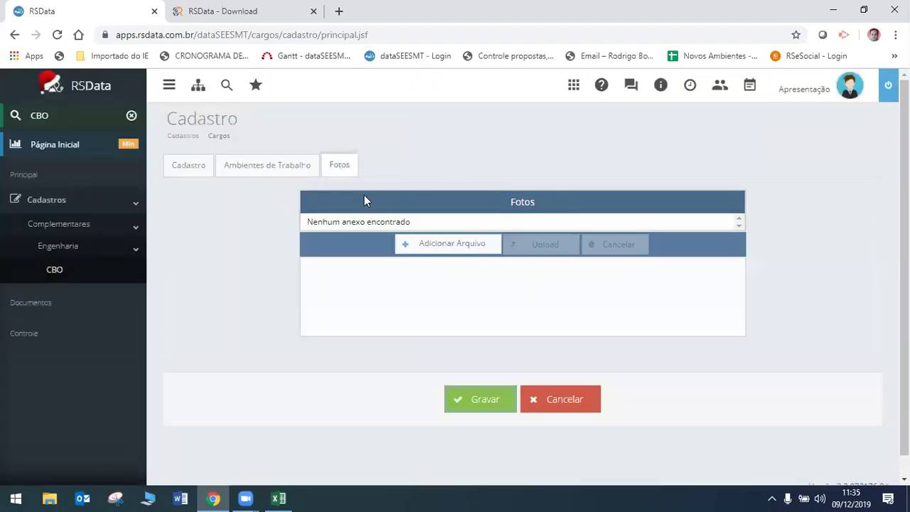
{"action": "left_click", "coordinate": [296, 169]}
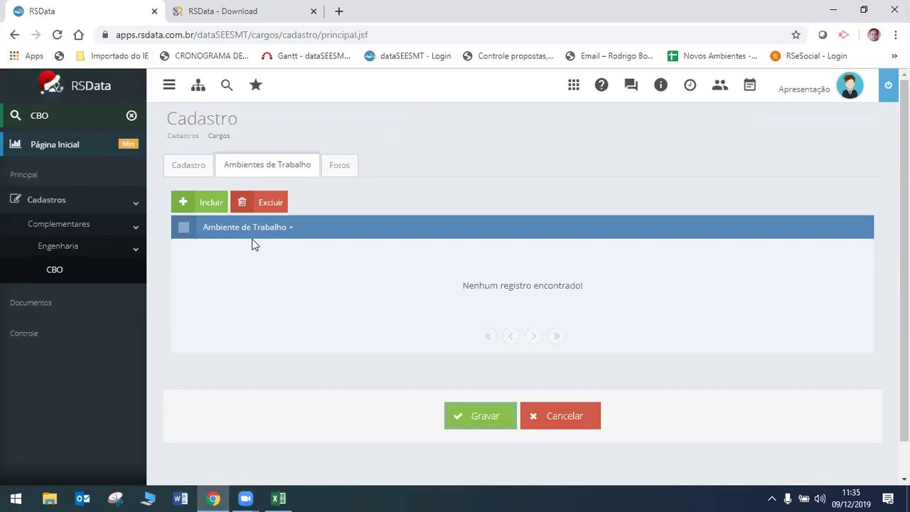
{"action": "left_click", "coordinate": [344, 166]}
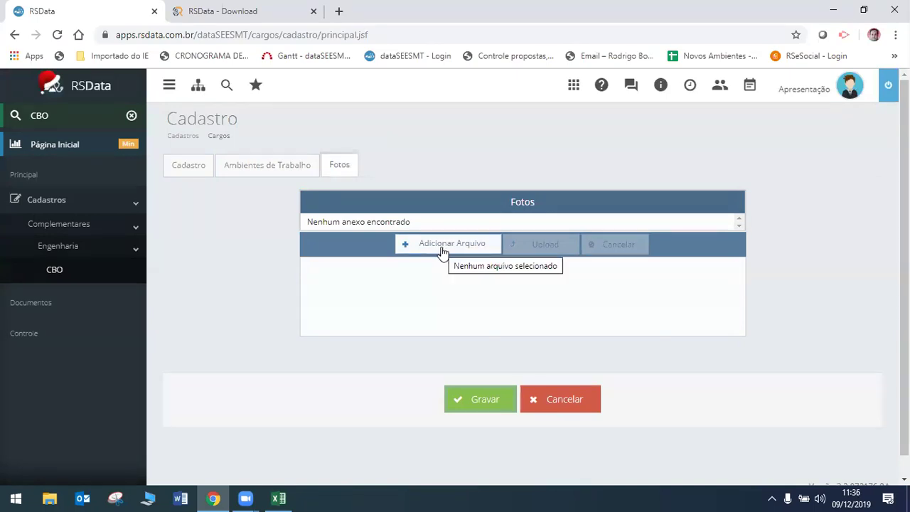
{"action": "scroll", "coordinate": [741, 305], "scroll_direction": "down", "scroll_amount": 1}
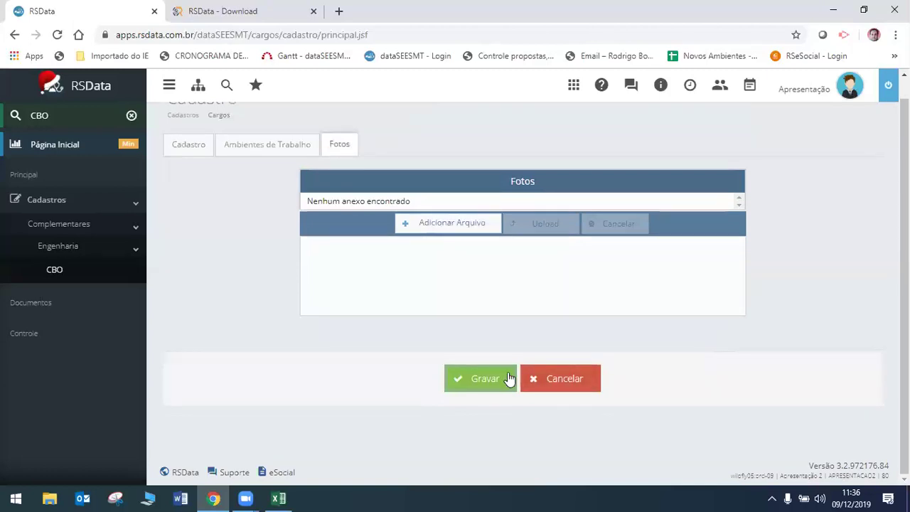
{"action": "left_click", "coordinate": [484, 380]}
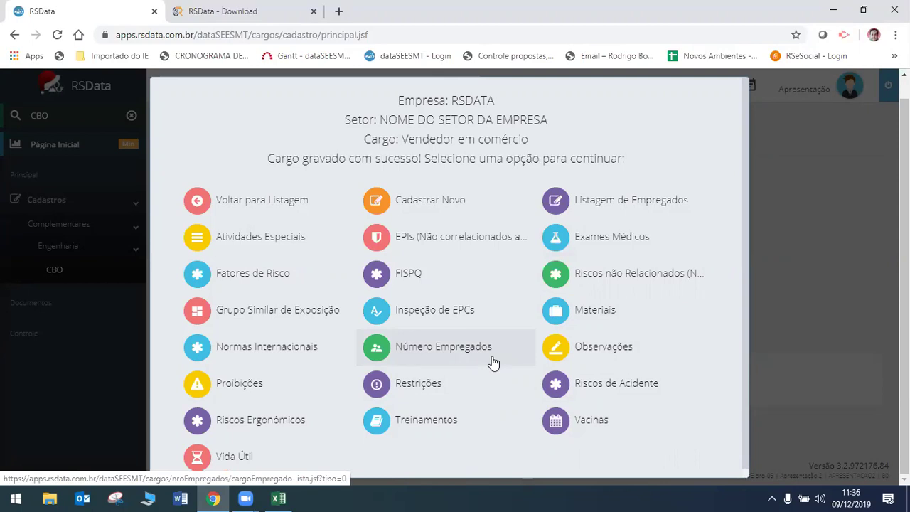
- Look through the follow-up options offered for the saved cargo and return to the cargo listing
{"action": "scroll", "coordinate": [493, 363], "scroll_direction": "down", "scroll_amount": 1}
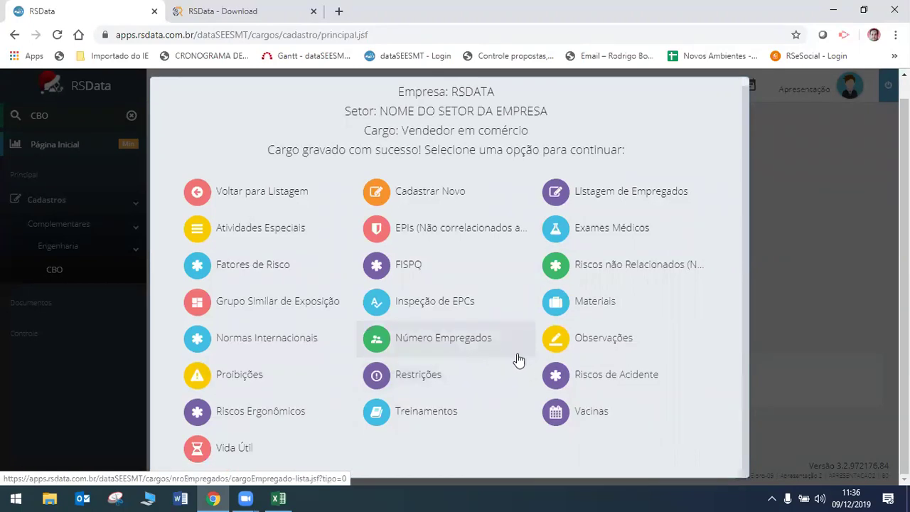
{"action": "scroll", "coordinate": [672, 146], "scroll_direction": "up", "scroll_amount": 1}
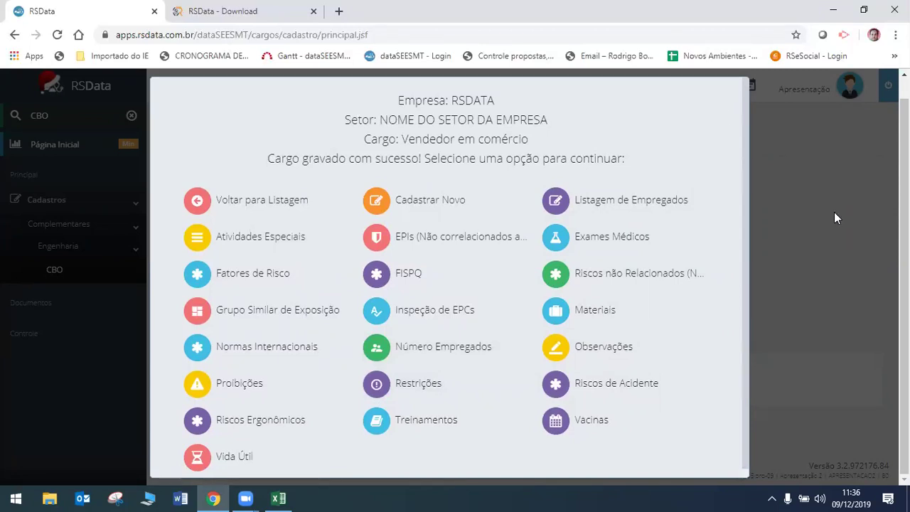
{"action": "scroll", "coordinate": [853, 340], "scroll_direction": "down", "scroll_amount": 1}
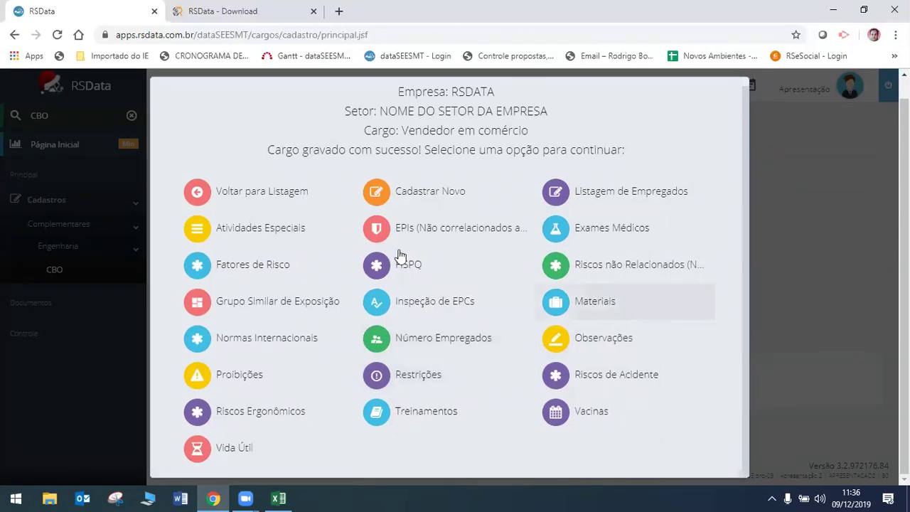
{"action": "left_click", "coordinate": [237, 200]}
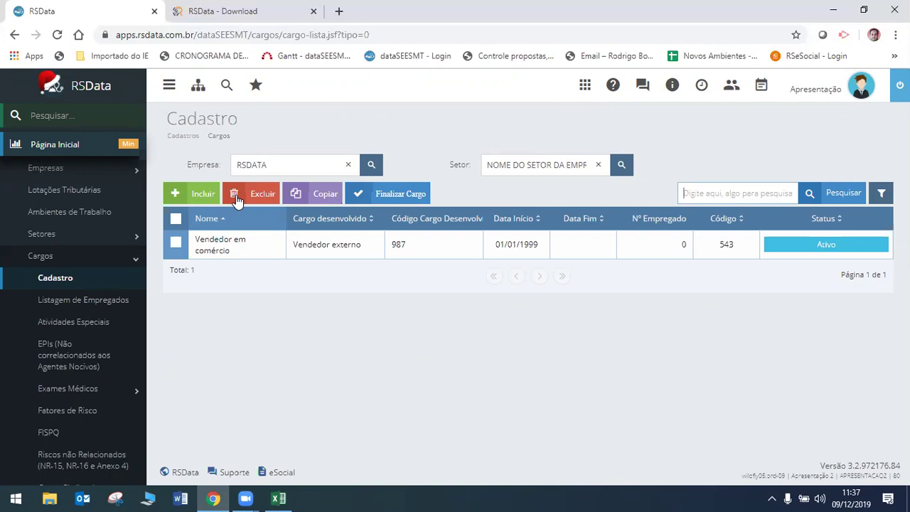
- Go to the Profissionais register under Cadastros and start a new professional record
{"action": "left_click", "coordinate": [22, 257]}
{"action": "scroll", "coordinate": [126, 299], "scroll_direction": "up", "scroll_amount": 1}
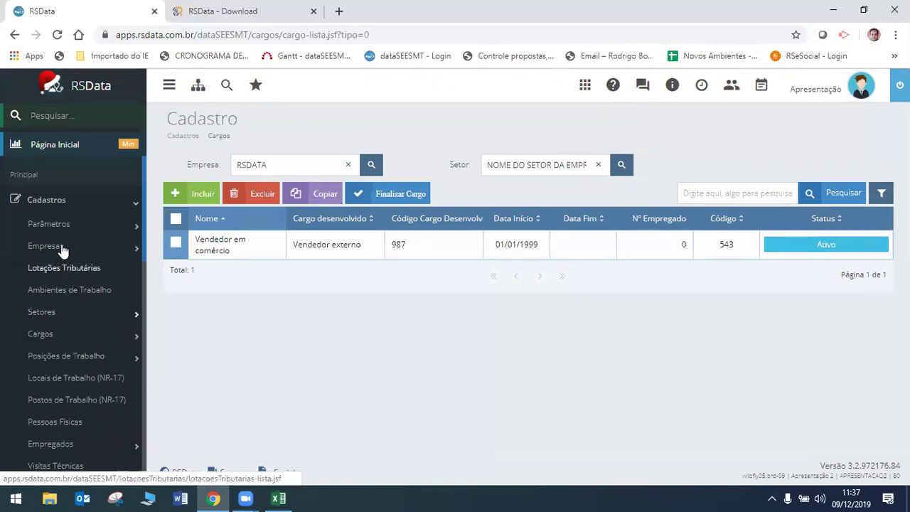
{"action": "left_click", "coordinate": [59, 204]}
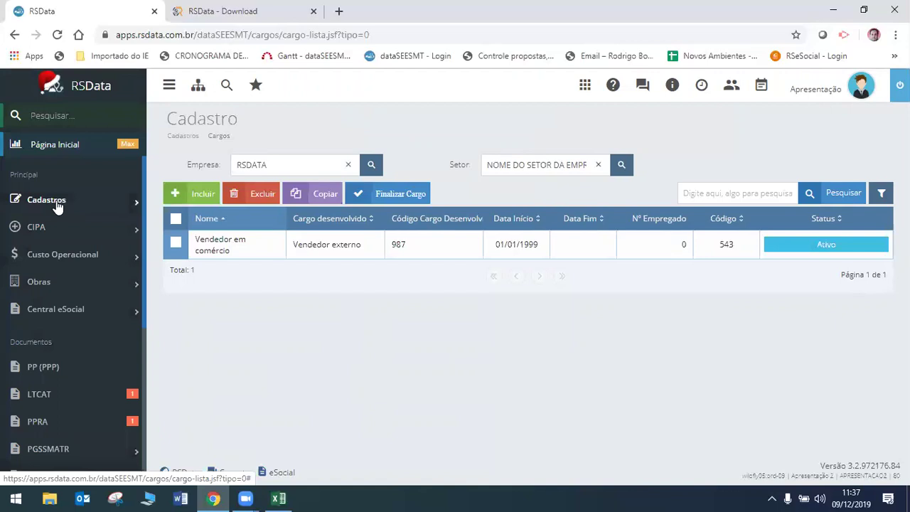
{"action": "left_click", "coordinate": [59, 204]}
{"action": "scroll", "coordinate": [61, 206], "scroll_direction": "down", "scroll_amount": 3}
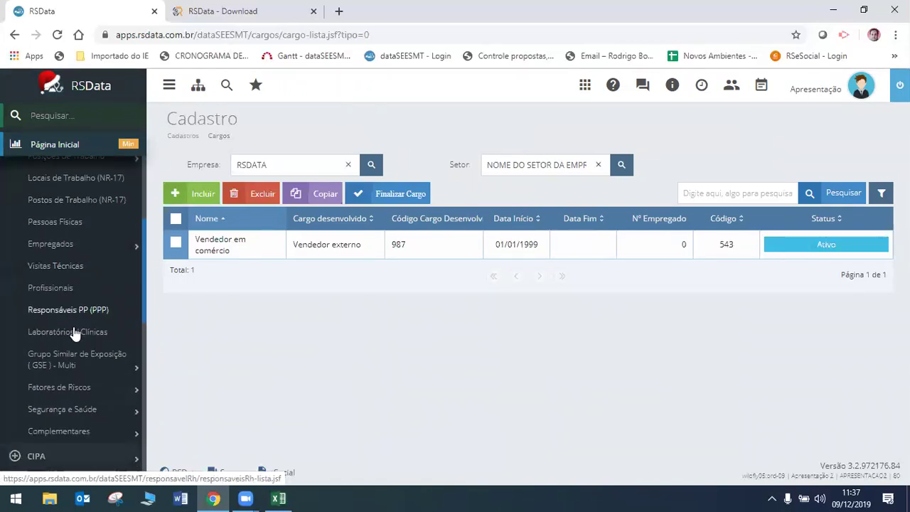
{"action": "left_click", "coordinate": [60, 292]}
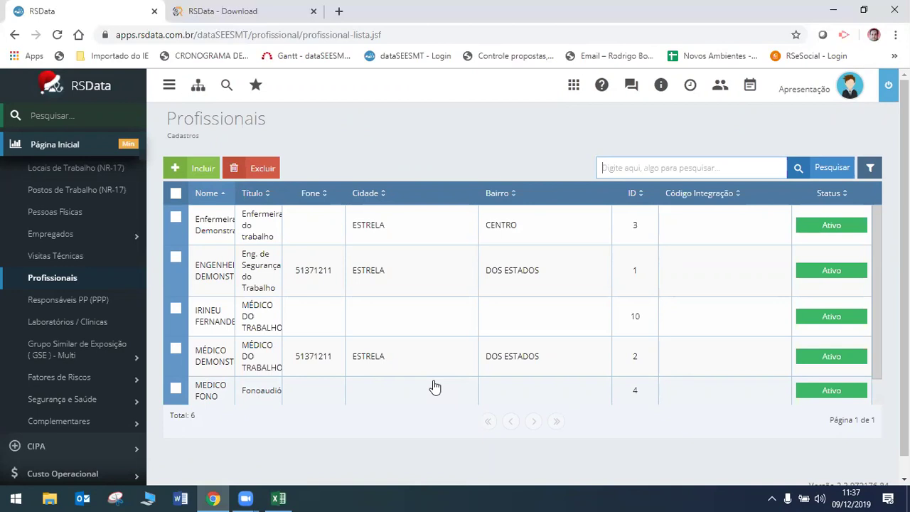
{"action": "left_click", "coordinate": [199, 167]}
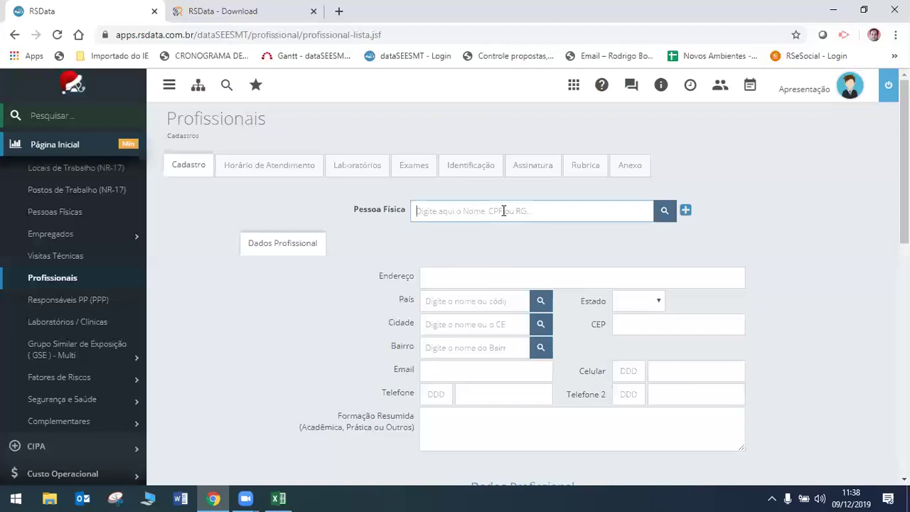
- Examine the new Pessoa Física form from the professional record, including the fields needed for PPP and Dados Complementares, and cancel it
{"action": "left_click", "coordinate": [687, 211]}
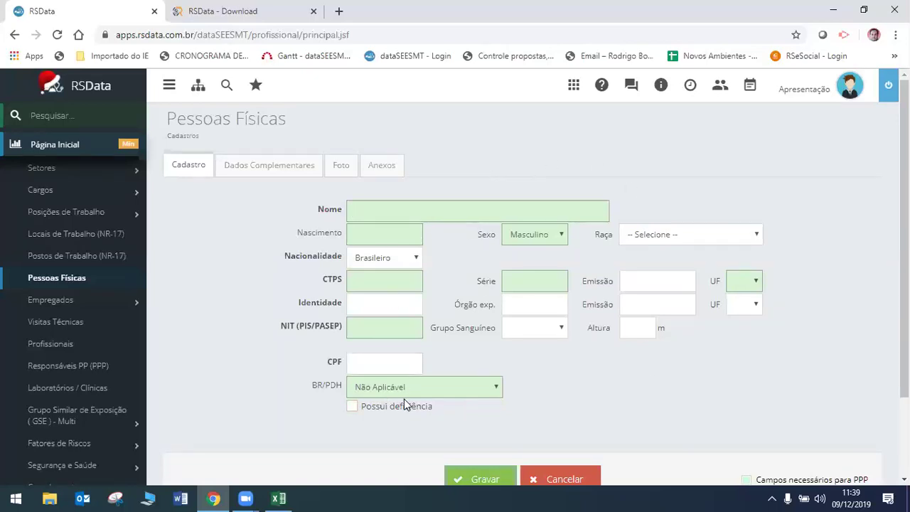
{"action": "scroll", "coordinate": [680, 419], "scroll_direction": "down", "scroll_amount": 2}
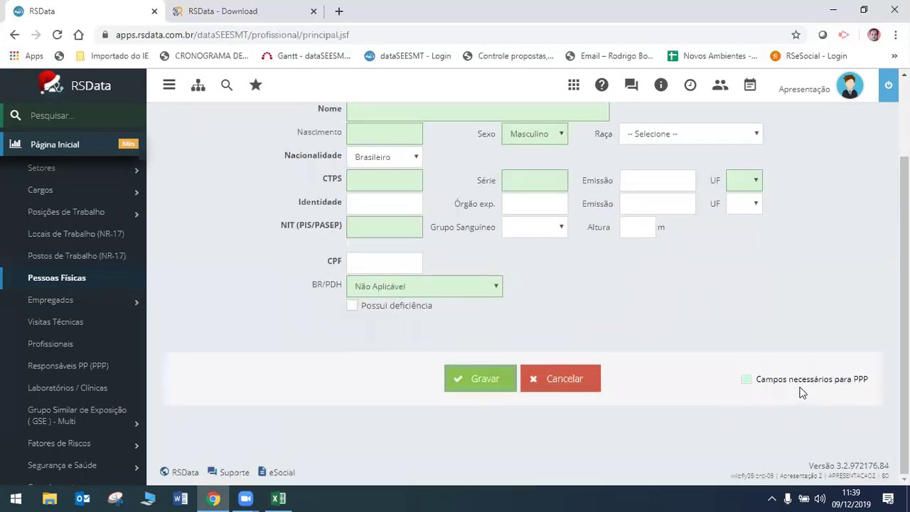
{"action": "scroll", "coordinate": [768, 382], "scroll_direction": "up", "scroll_amount": 2}
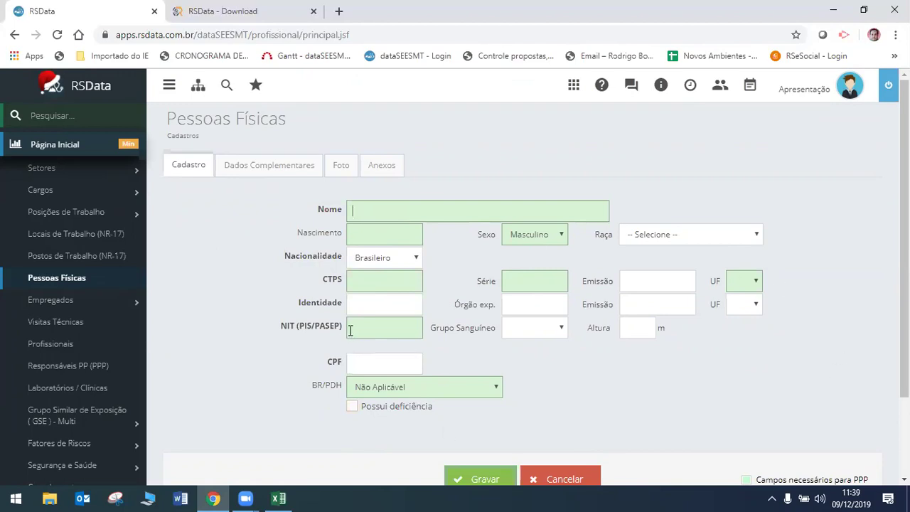
{"action": "left_click", "coordinate": [281, 158]}
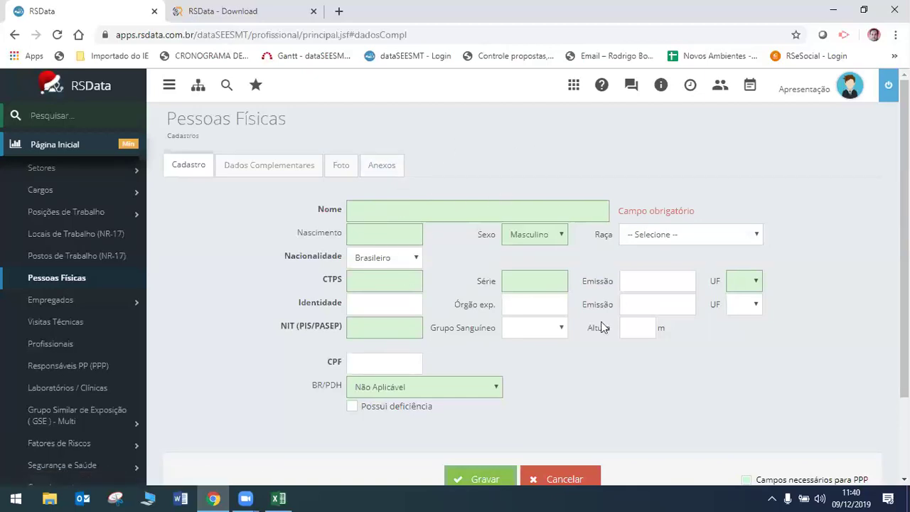
{"action": "scroll", "coordinate": [614, 258], "scroll_direction": "down", "scroll_amount": 1}
{"action": "scroll", "coordinate": [613, 253], "scroll_direction": "down", "scroll_amount": 2}
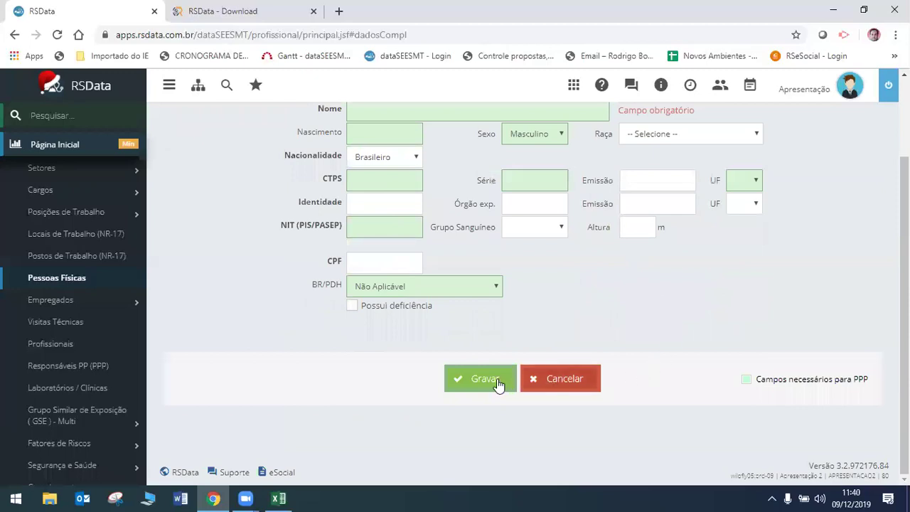
{"action": "scroll", "coordinate": [462, 341], "scroll_direction": "up", "scroll_amount": 2}
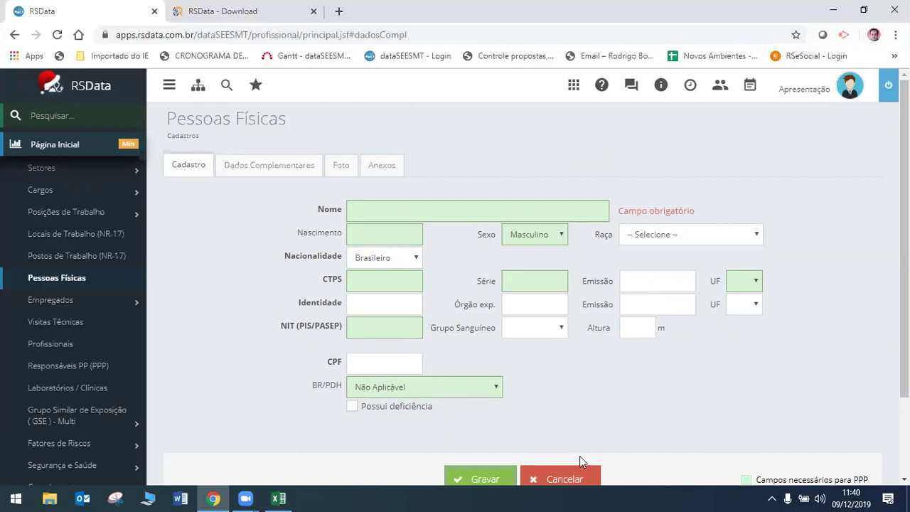
{"action": "left_click", "coordinate": [581, 480]}
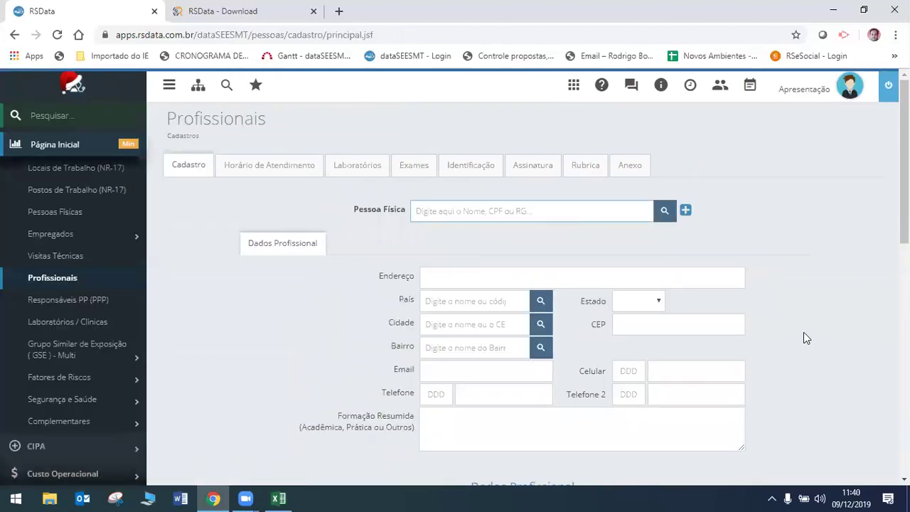
- Look over the professional's address, contact and Formação Resumida fields in the Cadastro section
{"action": "scroll", "coordinate": [804, 334], "scroll_direction": "down", "scroll_amount": 2}
{"action": "scroll", "coordinate": [804, 332], "scroll_direction": "down", "scroll_amount": 1}
{"action": "left_click", "coordinate": [428, 217]}
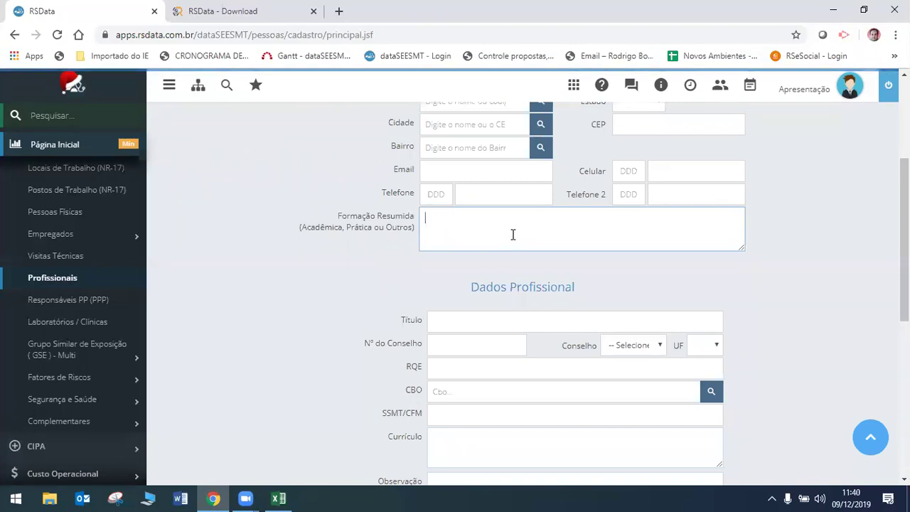
{"action": "scroll", "coordinate": [512, 234], "scroll_direction": "up", "scroll_amount": 2}
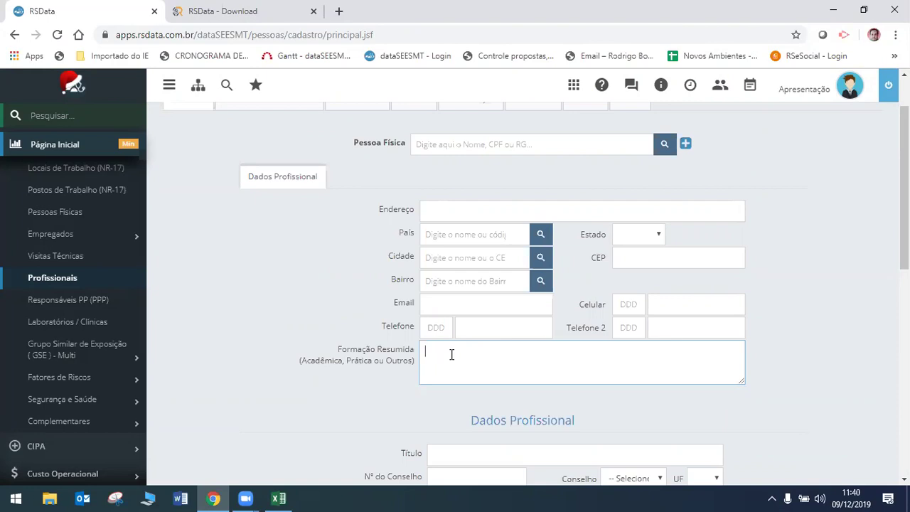
{"action": "scroll", "coordinate": [538, 364], "scroll_direction": "down", "scroll_amount": 4}
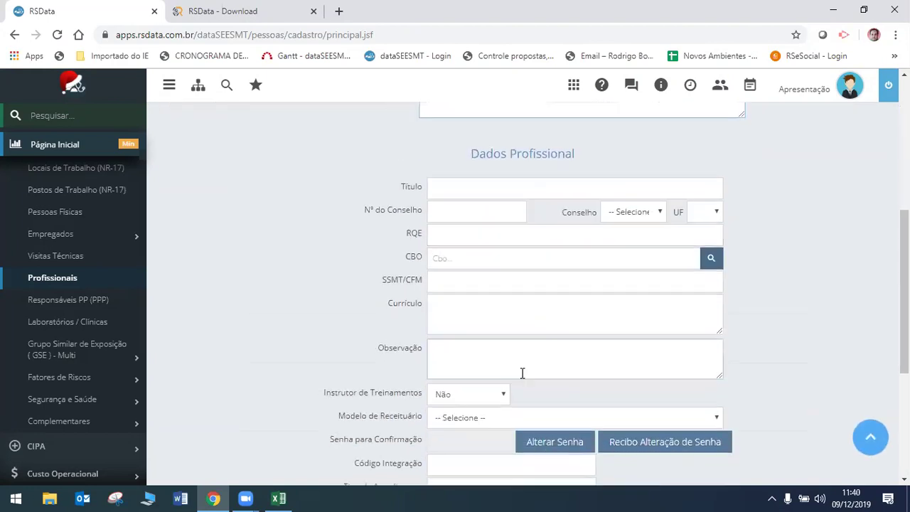
- Examine the Título and Nº do Conselho fields and the options offered for Conselho and UF under Dados Profissional
{"action": "left_click", "coordinate": [470, 189]}
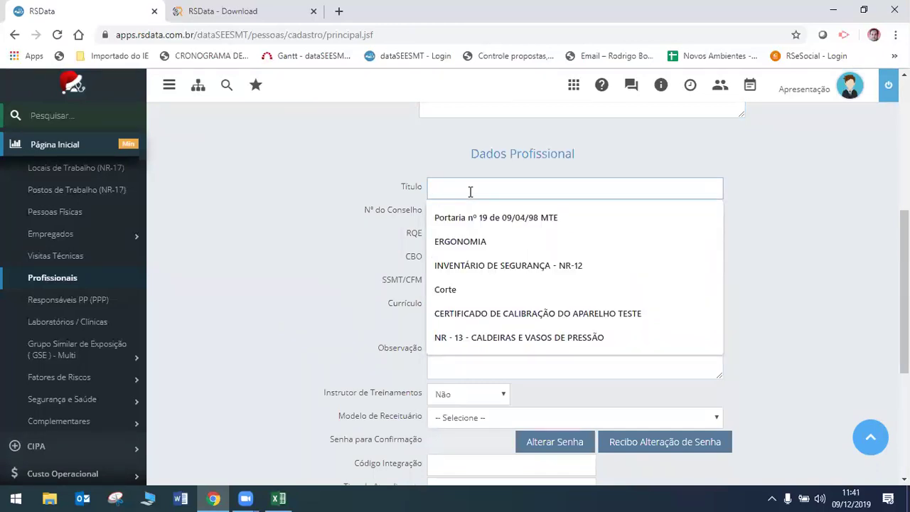
{"action": "left_click", "coordinate": [831, 228]}
{"action": "left_click", "coordinate": [492, 211]}
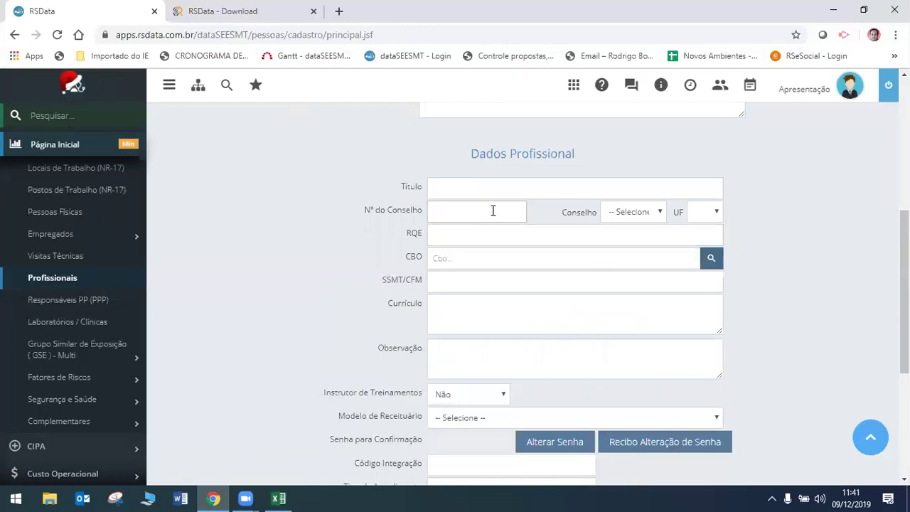
{"action": "left_click", "coordinate": [654, 213]}
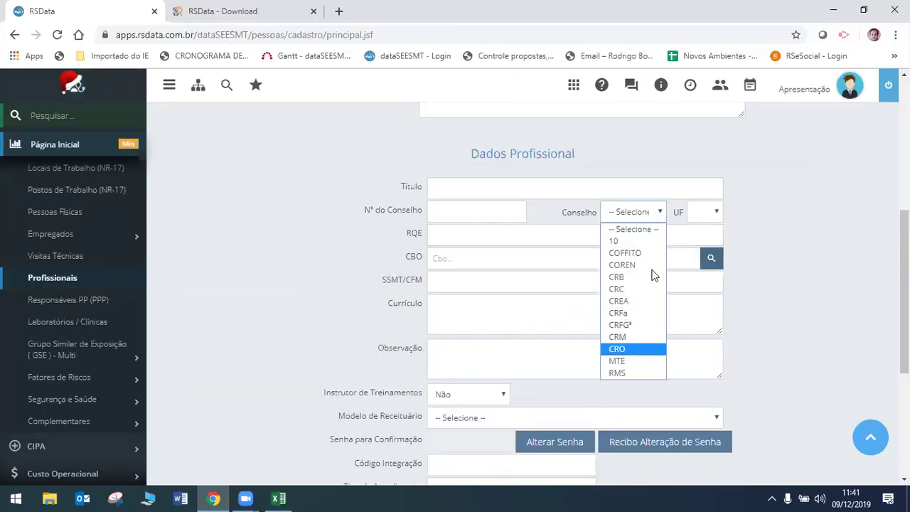
{"action": "left_click", "coordinate": [676, 213]}
{"action": "left_click", "coordinate": [714, 213]}
{"action": "left_click", "coordinate": [714, 213]}
- Examine the options for Instrutor de Treinamentos, Modelo de Receituário, Tipo de Atendimento and Status in the professional record
{"action": "scroll", "coordinate": [488, 299], "scroll_direction": "down", "scroll_amount": 2}
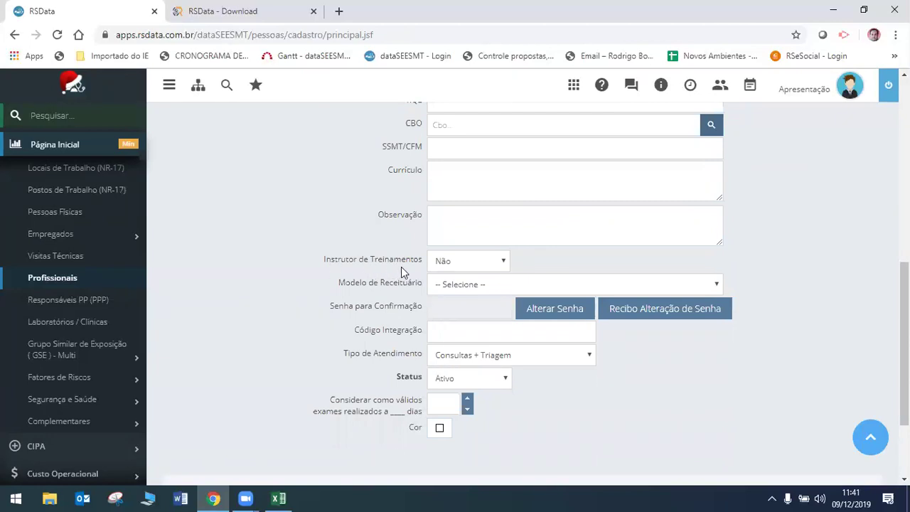
{"action": "left_click", "coordinate": [504, 262]}
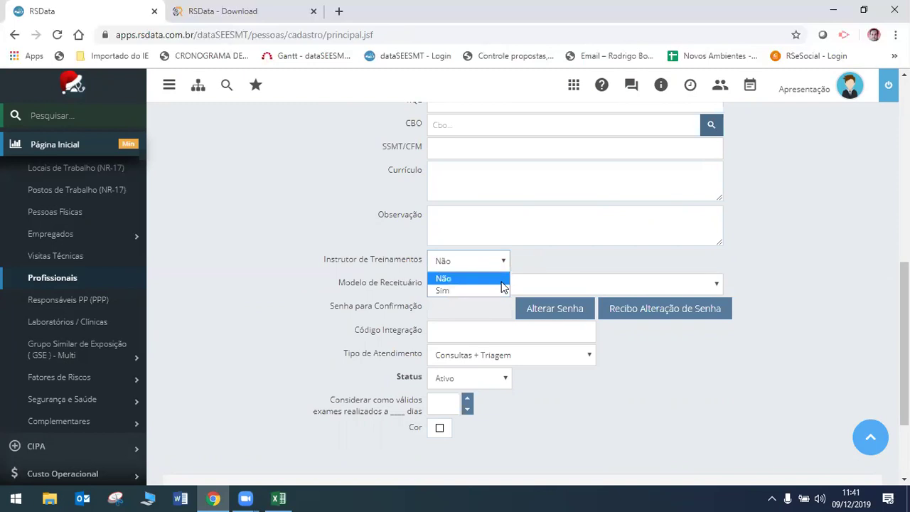
{"action": "left_click", "coordinate": [569, 266]}
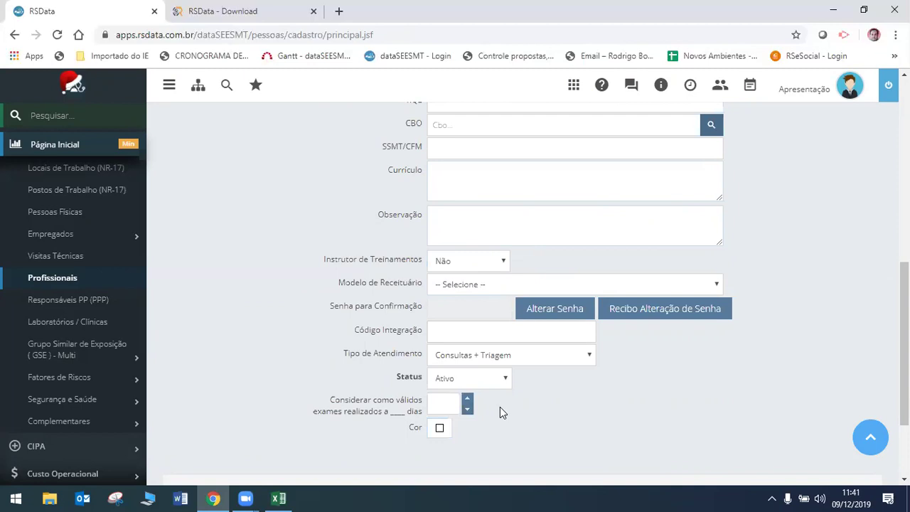
{"action": "left_click", "coordinate": [490, 288]}
{"action": "left_click", "coordinate": [491, 288]}
{"action": "left_click", "coordinate": [549, 355]}
{"action": "left_click", "coordinate": [549, 355]}
{"action": "left_click", "coordinate": [495, 382]}
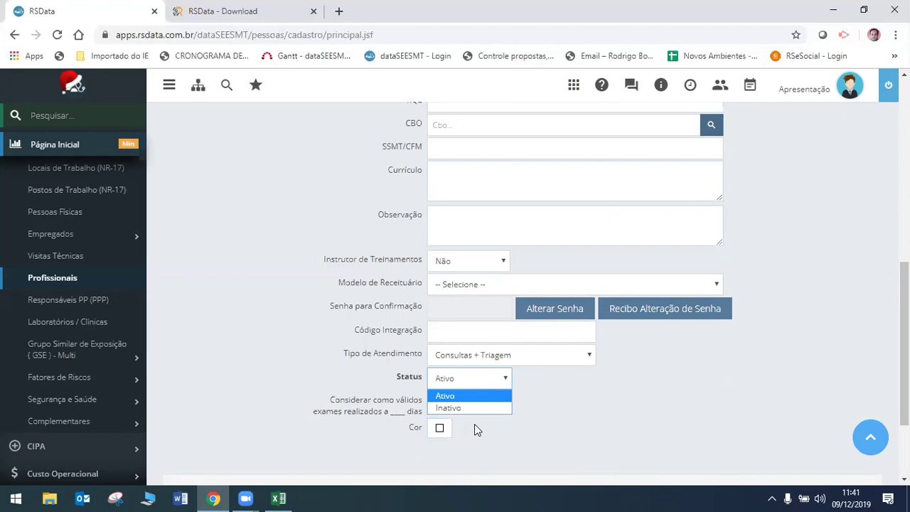
{"action": "scroll", "coordinate": [475, 424], "scroll_direction": "up", "scroll_amount": 15}
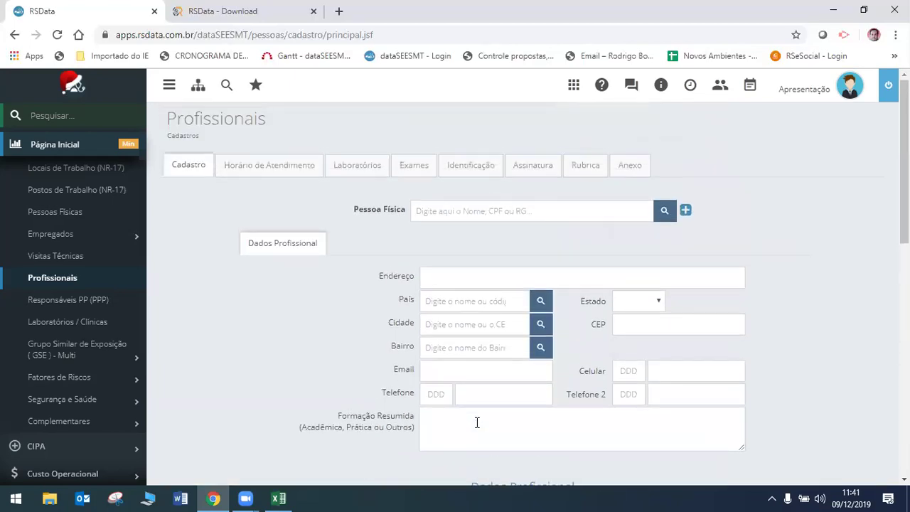
- Look through the professional's Horário de Atendimento, Laboratórios, Exames, Identificação, Assinatura, Rubrica and Anexo sections down to the save option
{"action": "left_click", "coordinate": [294, 168]}
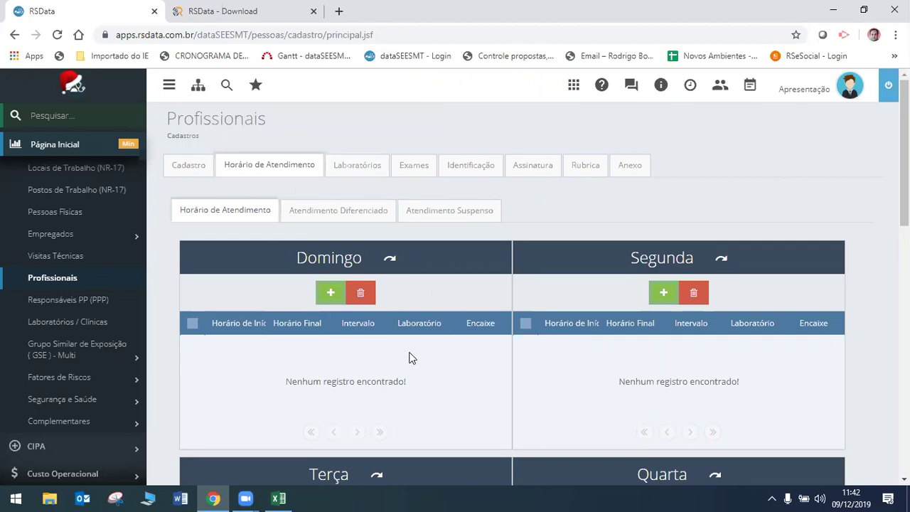
{"action": "left_click", "coordinate": [372, 163]}
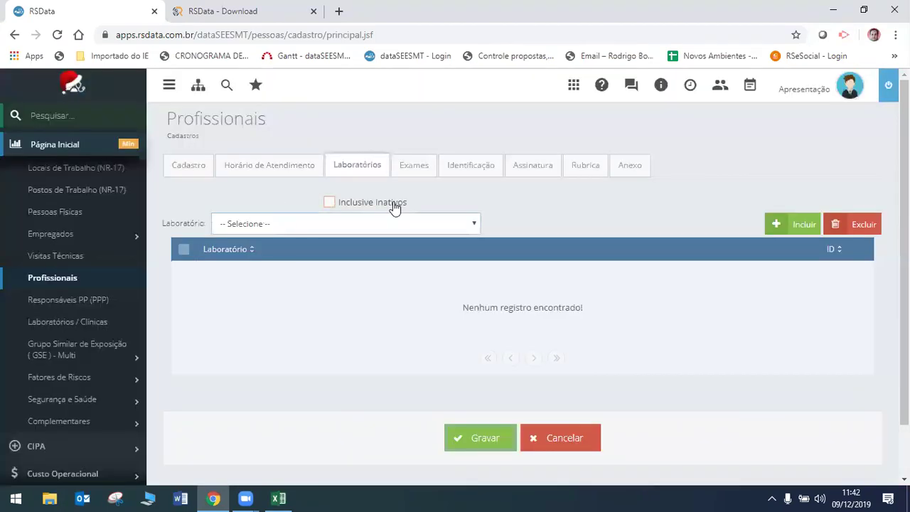
{"action": "left_click", "coordinate": [411, 170]}
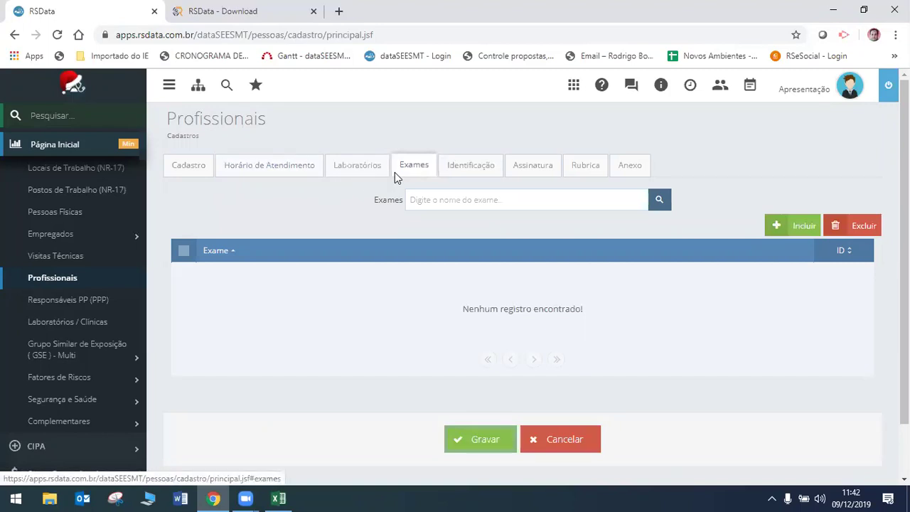
{"action": "left_click", "coordinate": [467, 169]}
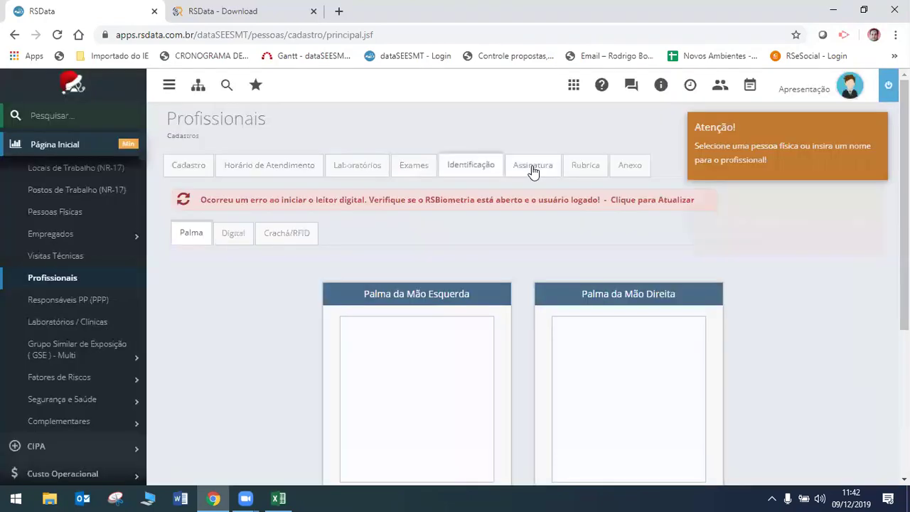
{"action": "left_click", "coordinate": [536, 166]}
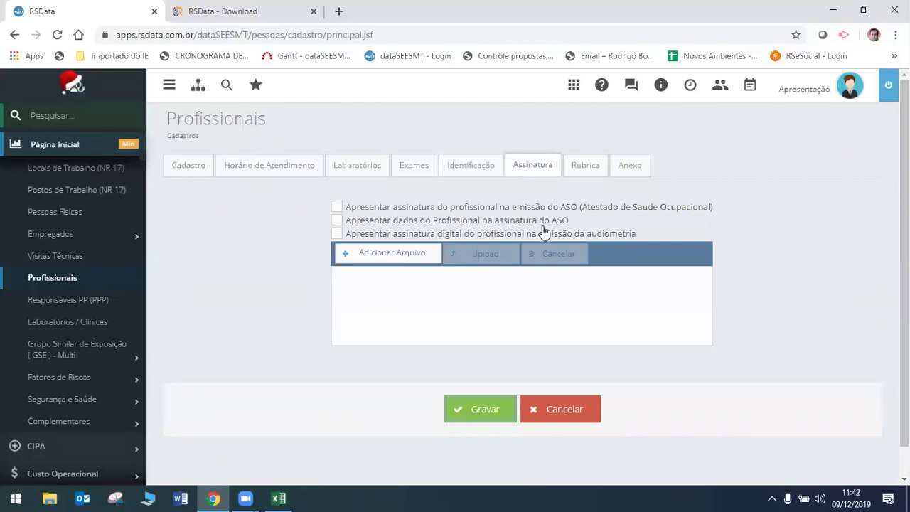
{"action": "left_click", "coordinate": [584, 162]}
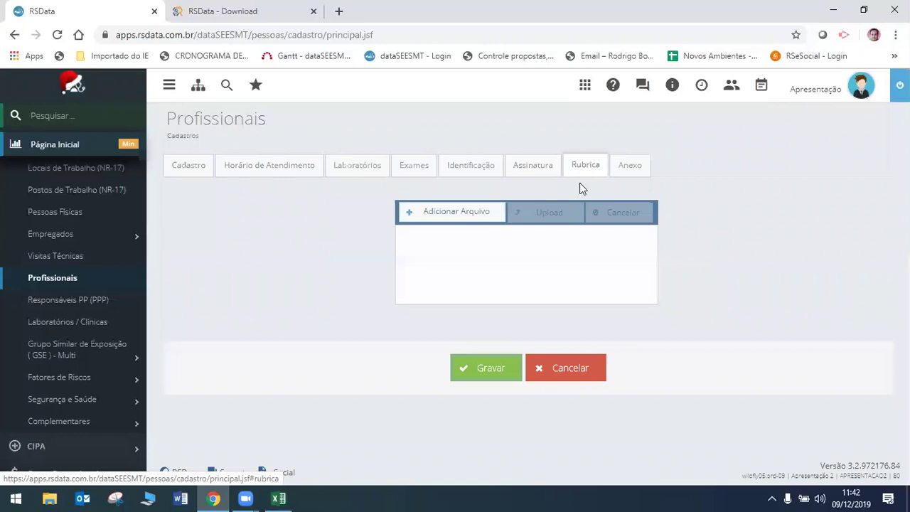
{"action": "left_click", "coordinate": [633, 163]}
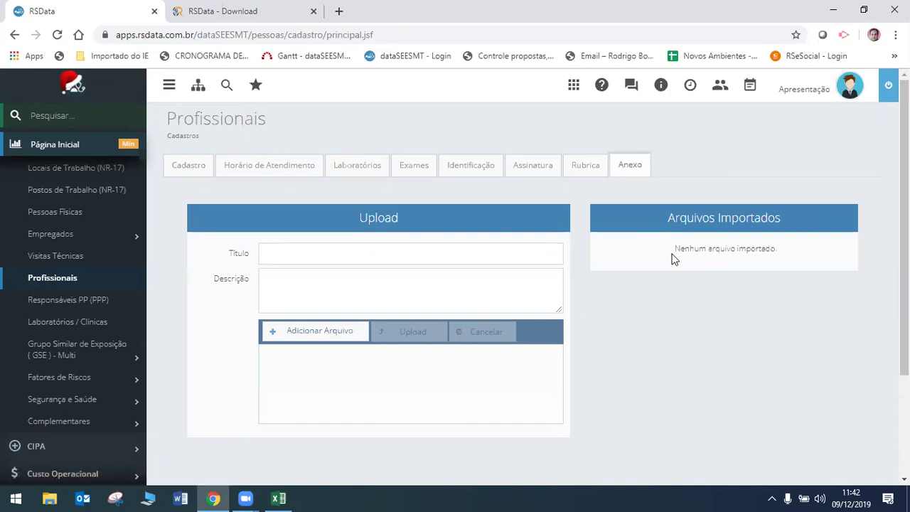
{"action": "scroll", "coordinate": [672, 260], "scroll_direction": "down", "scroll_amount": 2}
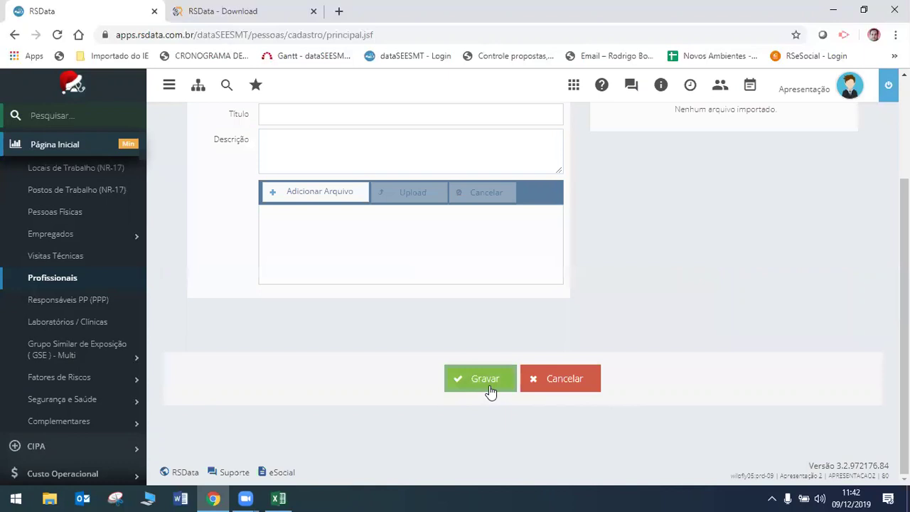
{"action": "left_click", "coordinate": [490, 391]}
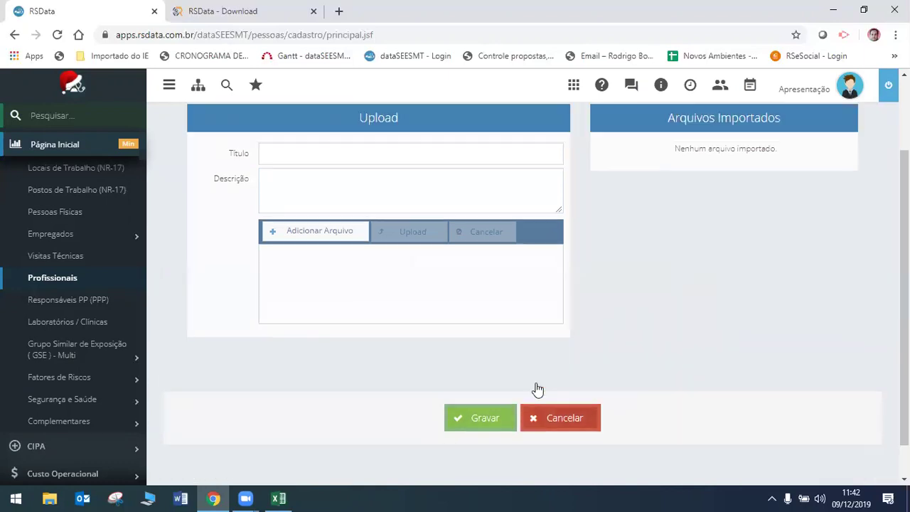
- Return to the Cadastro section, review it to the end, and cancel the new professional record
{"action": "left_click", "coordinate": [172, 171]}
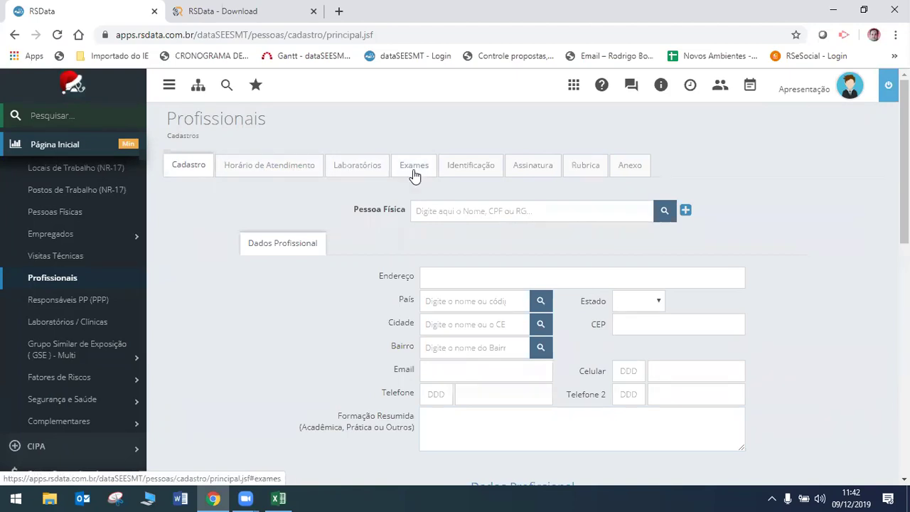
{"action": "scroll", "coordinate": [494, 248], "scroll_direction": "down", "scroll_amount": 4}
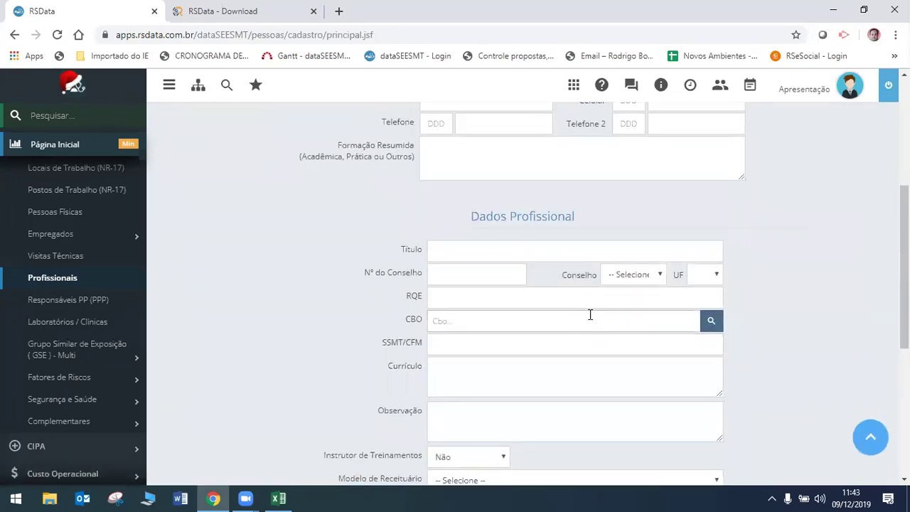
{"action": "scroll", "coordinate": [590, 315], "scroll_direction": "down", "scroll_amount": 5}
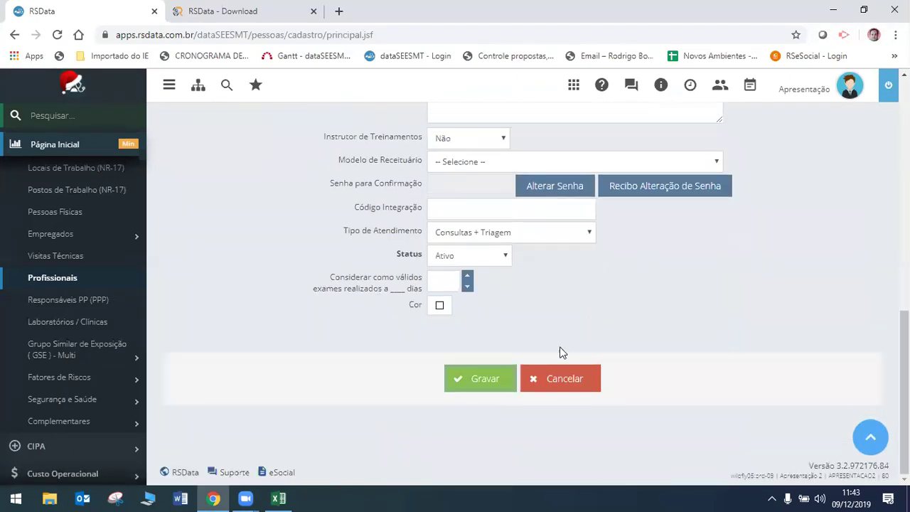
{"action": "left_click", "coordinate": [594, 384]}
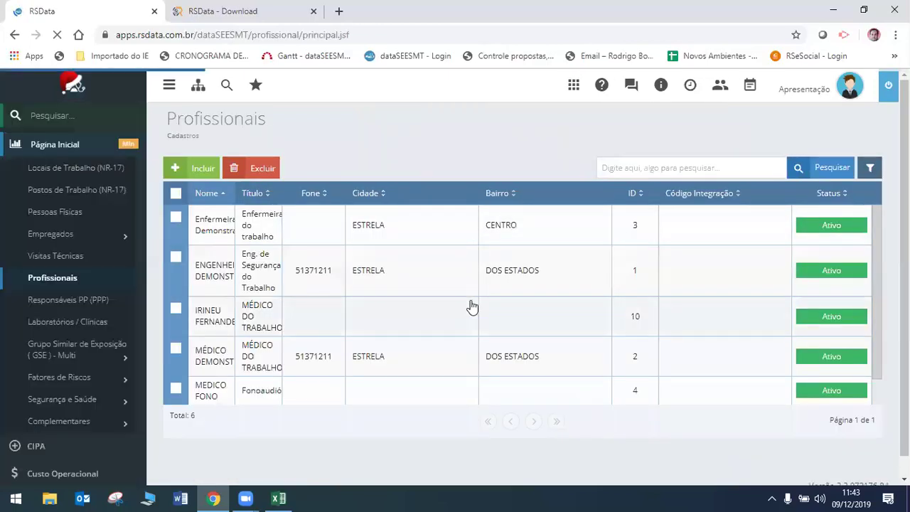
- Go to Responsáveis PP (PPP), examine the Responsável and NIT fields of a new record, and cancel it
{"action": "left_click", "coordinate": [75, 303]}
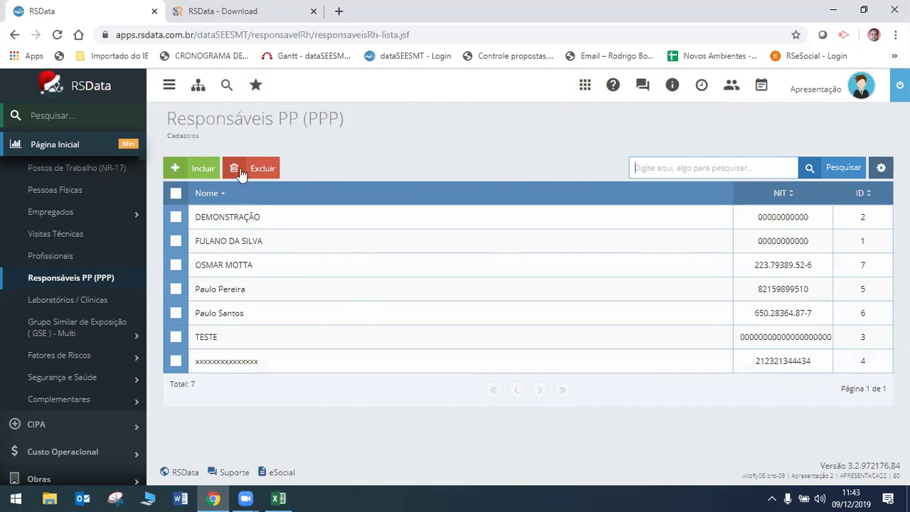
{"action": "left_click", "coordinate": [182, 165]}
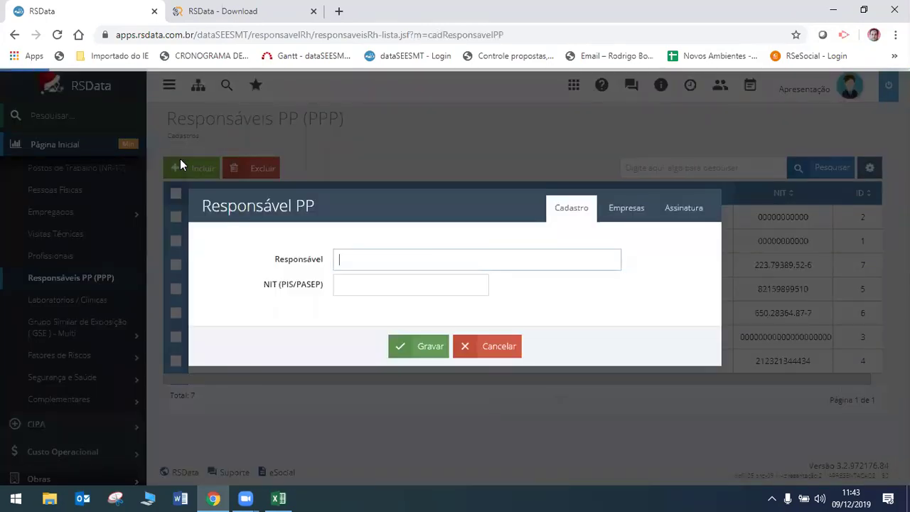
{"action": "left_click", "coordinate": [359, 281]}
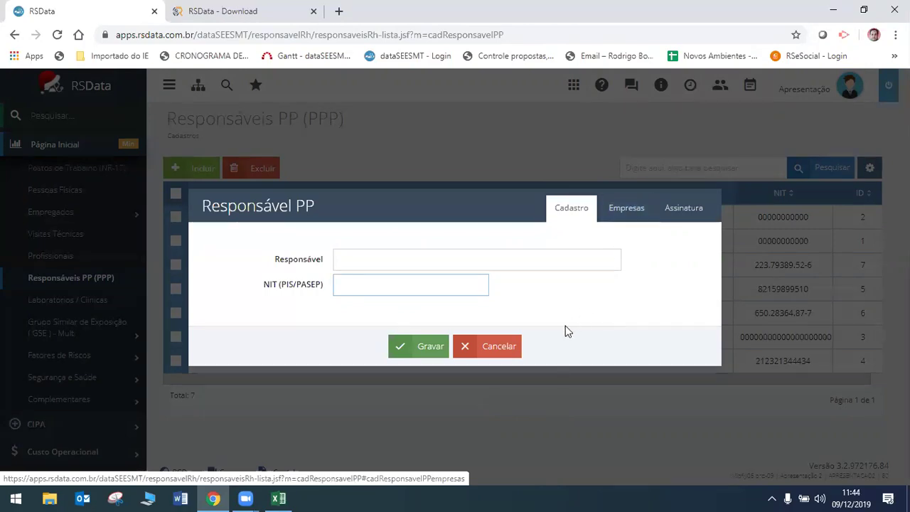
{"action": "left_click", "coordinate": [491, 350]}
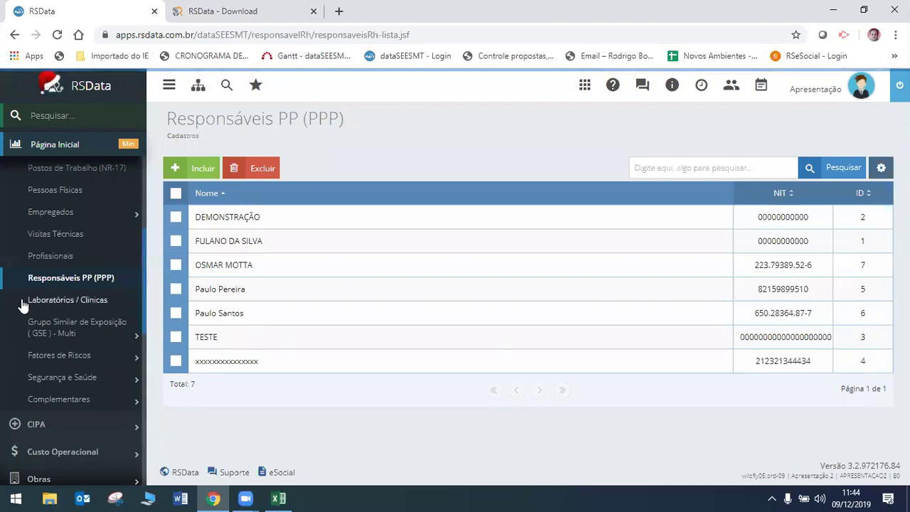
- Go to Laboratórios / Clínicas, review a new record's fields down to Unidade de Atendimento, and cancel it
{"action": "left_click", "coordinate": [75, 304]}
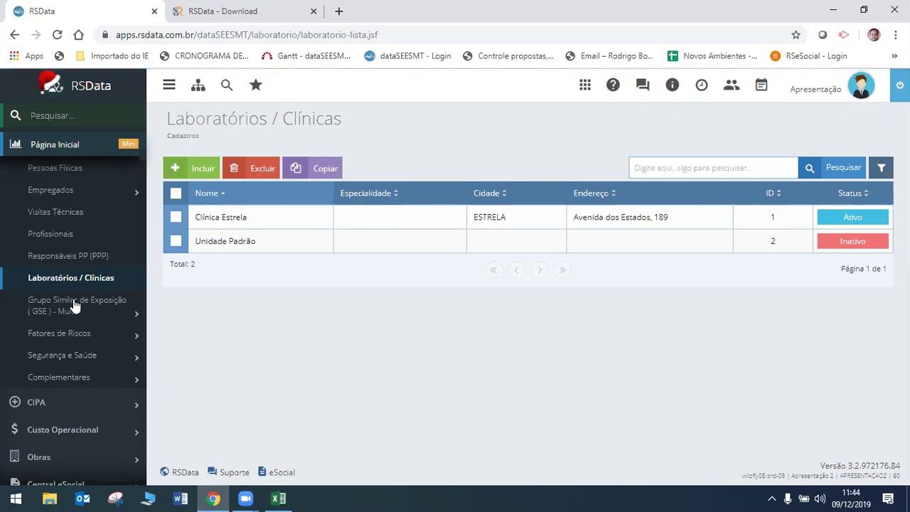
{"action": "left_click", "coordinate": [206, 168]}
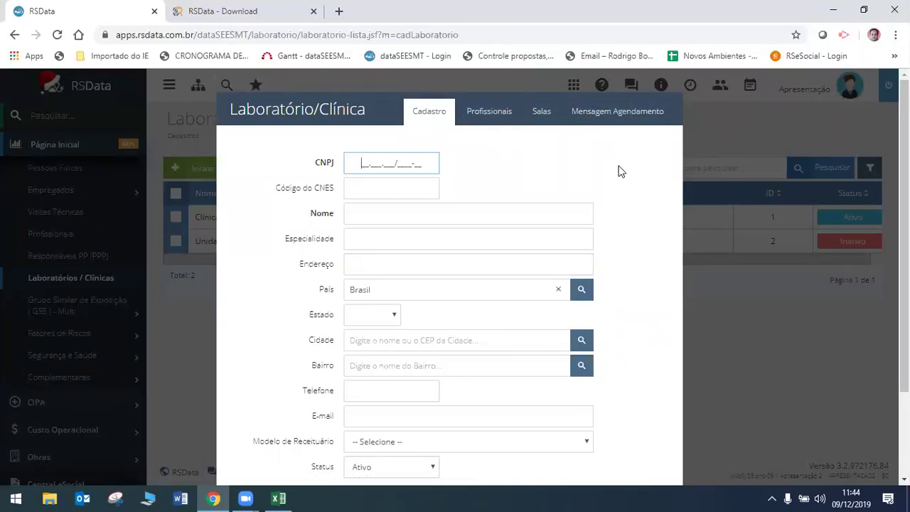
{"action": "scroll", "coordinate": [617, 186], "scroll_direction": "down", "scroll_amount": 3}
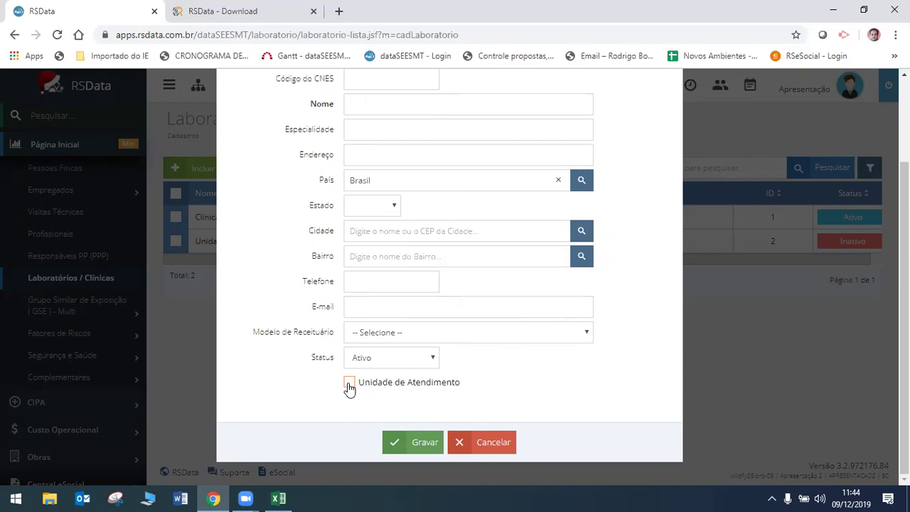
{"action": "left_click", "coordinate": [502, 444]}
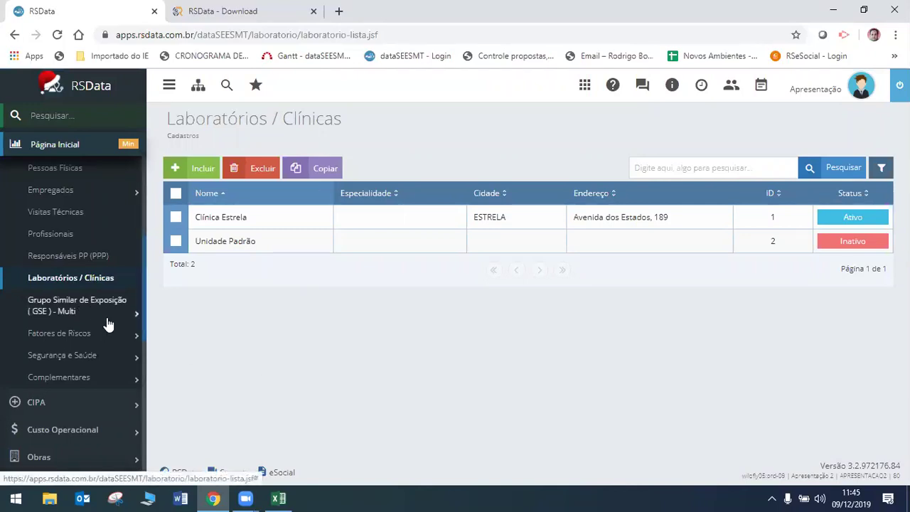
- Go to the Médicos Examinadores register in the Empresas section of Cadastros
{"action": "scroll", "coordinate": [134, 339], "scroll_direction": "up", "scroll_amount": 4}
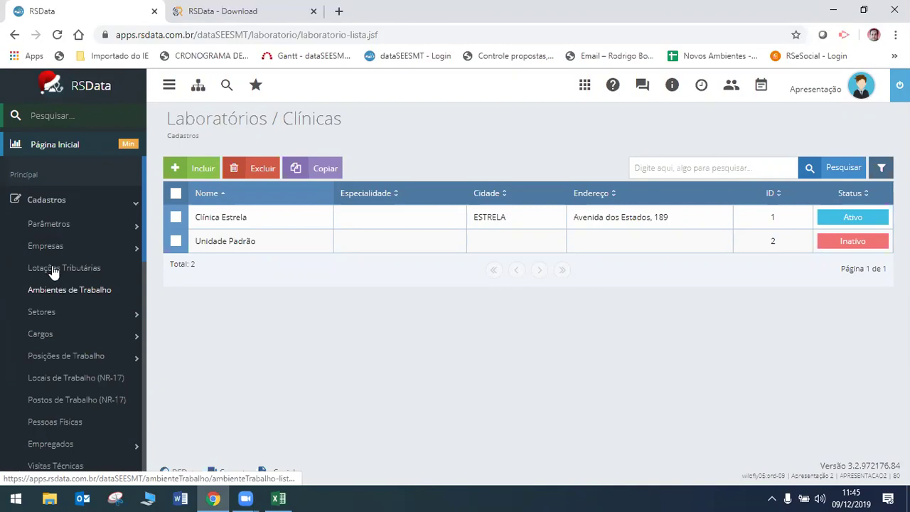
{"action": "left_click", "coordinate": [54, 206]}
{"action": "left_click", "coordinate": [55, 206]}
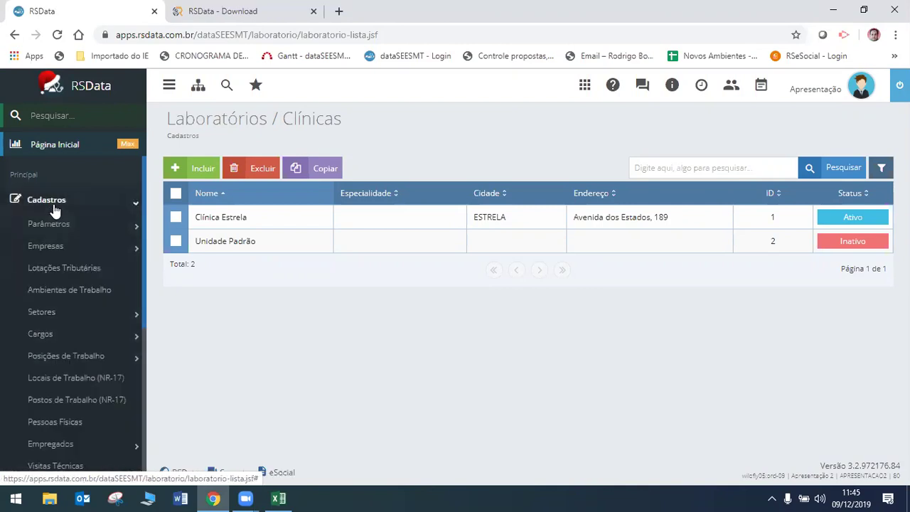
{"action": "left_click", "coordinate": [58, 249]}
{"action": "scroll", "coordinate": [97, 339], "scroll_direction": "down", "scroll_amount": 10}
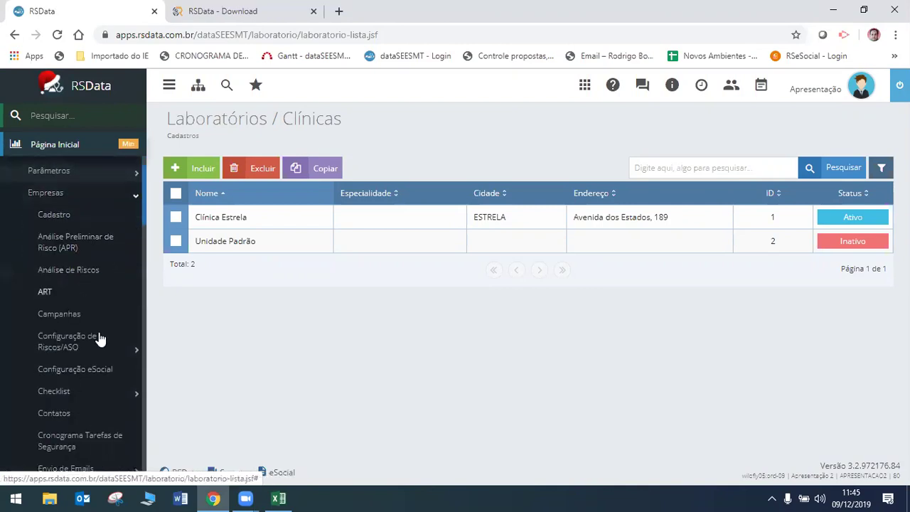
{"action": "scroll", "coordinate": [103, 341], "scroll_direction": "down", "scroll_amount": 1}
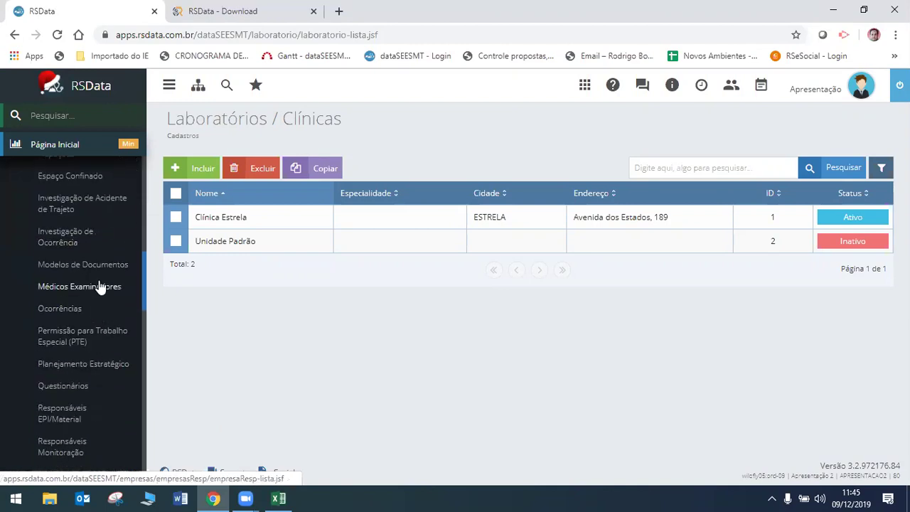
{"action": "left_click", "coordinate": [95, 288]}
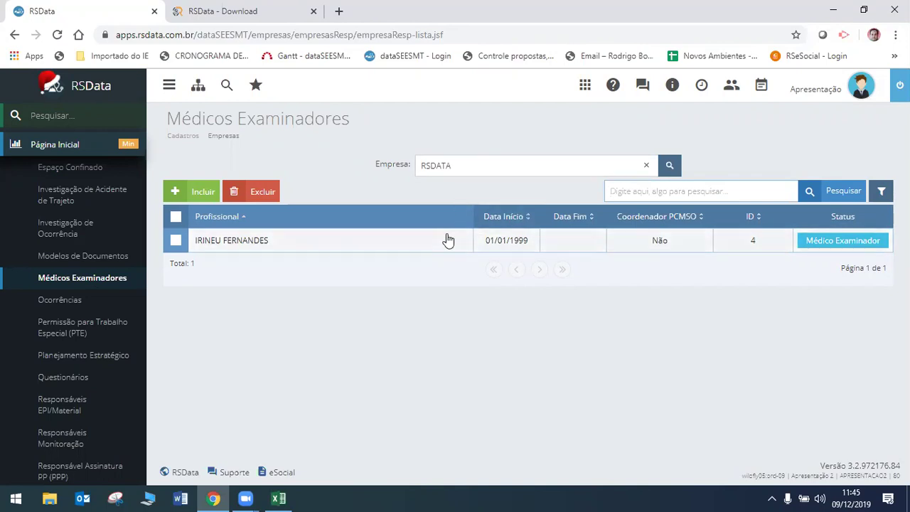
{"action": "left_click", "coordinate": [276, 244]}
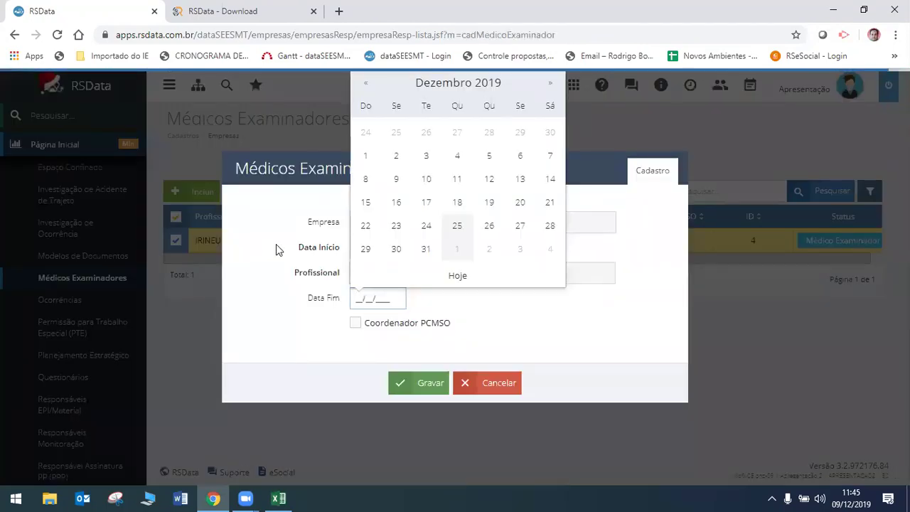
{"action": "left_click", "coordinate": [668, 236]}
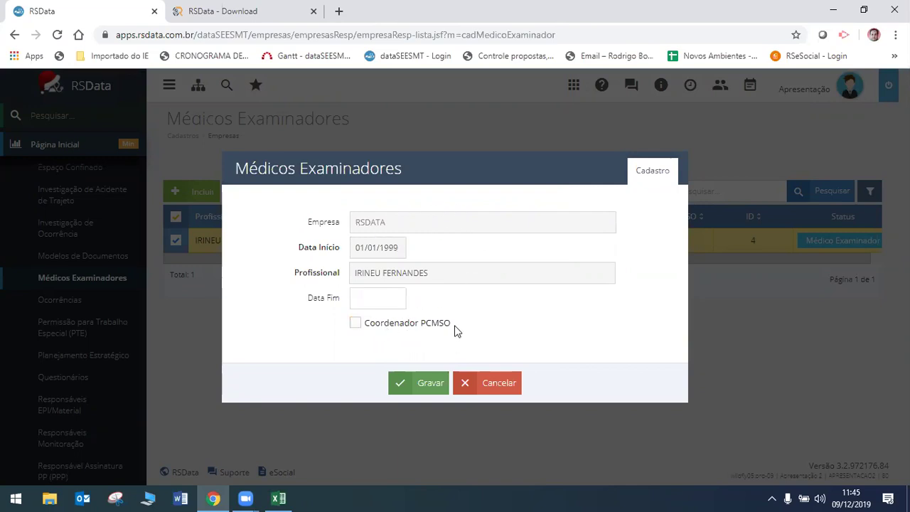
{"action": "left_click", "coordinate": [374, 332]}
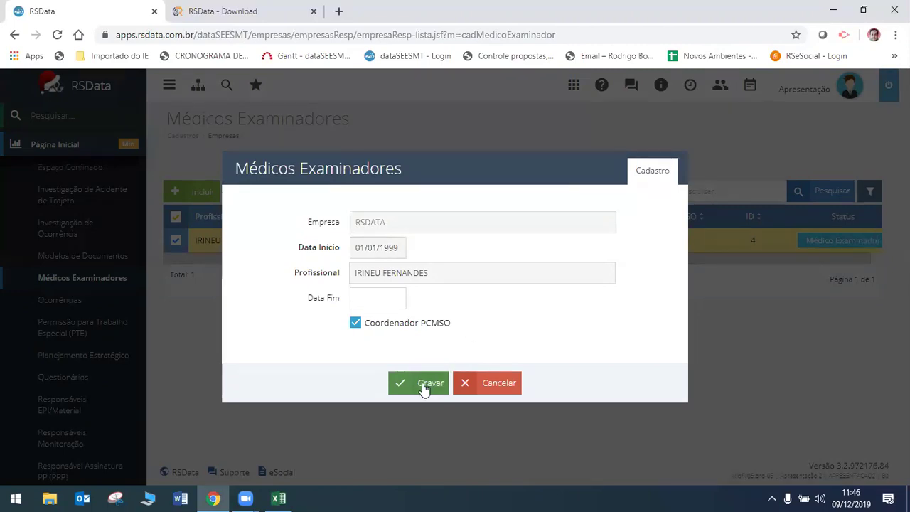
{"action": "left_click", "coordinate": [475, 387]}
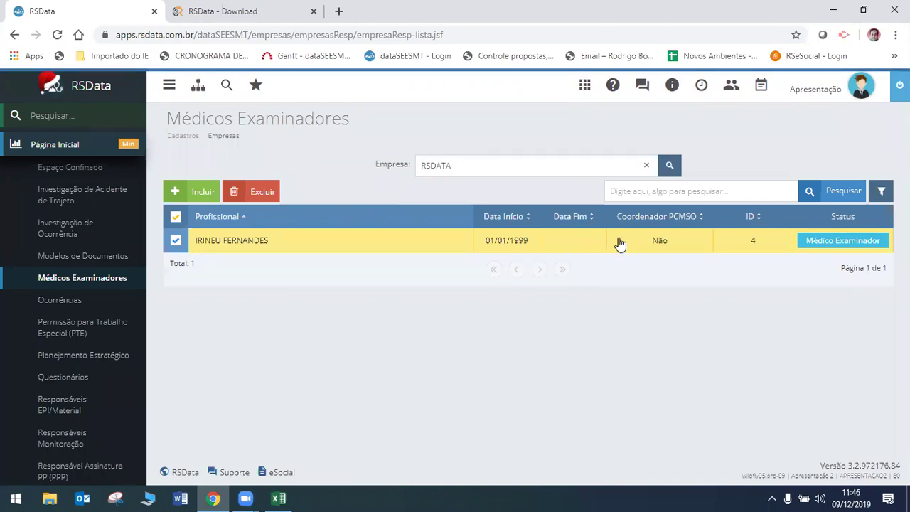
- Mark RSDATA's listed examining physician as Coordenador PCMSO and save the record
{"action": "left_click", "coordinate": [661, 242]}
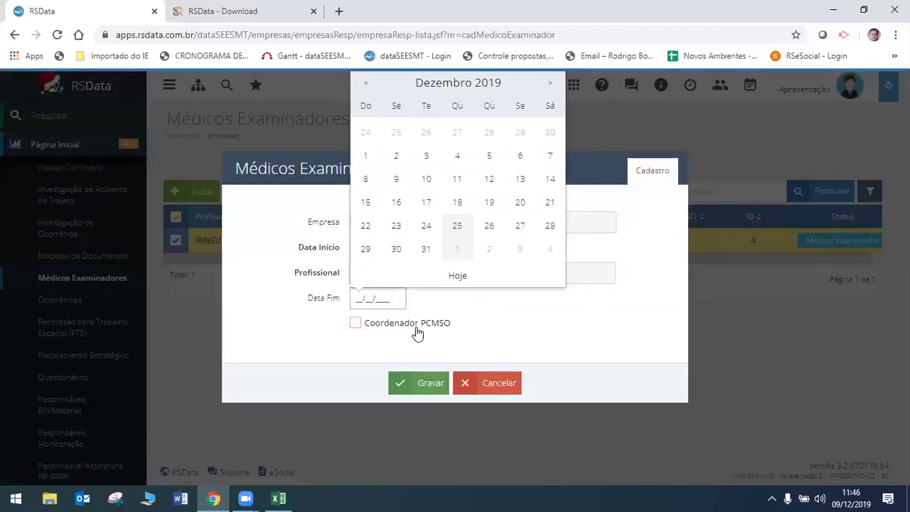
{"action": "left_click", "coordinate": [417, 325]}
{"action": "left_click", "coordinate": [417, 384]}
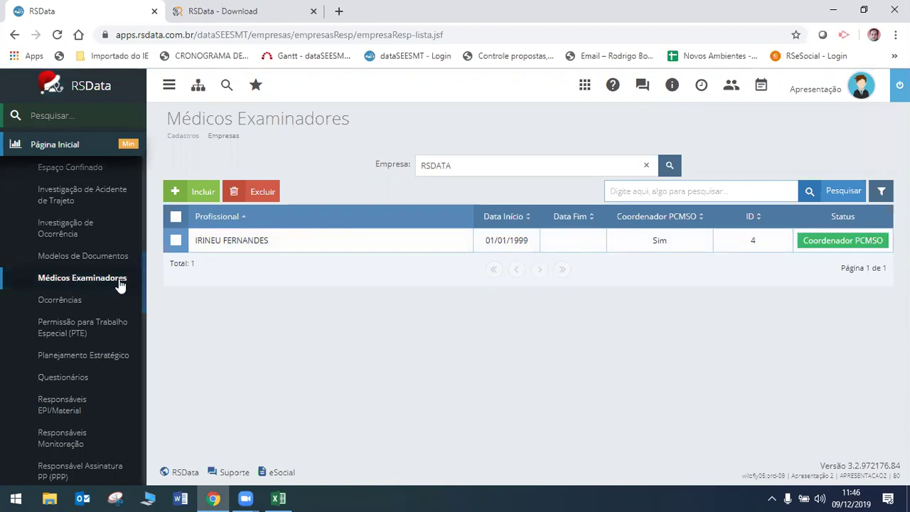
- Go to Responsáveis Monitoração, examine the Responsável por options in the Monitoração biológica professional's record, and cancel it
{"action": "scroll", "coordinate": [147, 278], "scroll_direction": "down", "scroll_amount": 3}
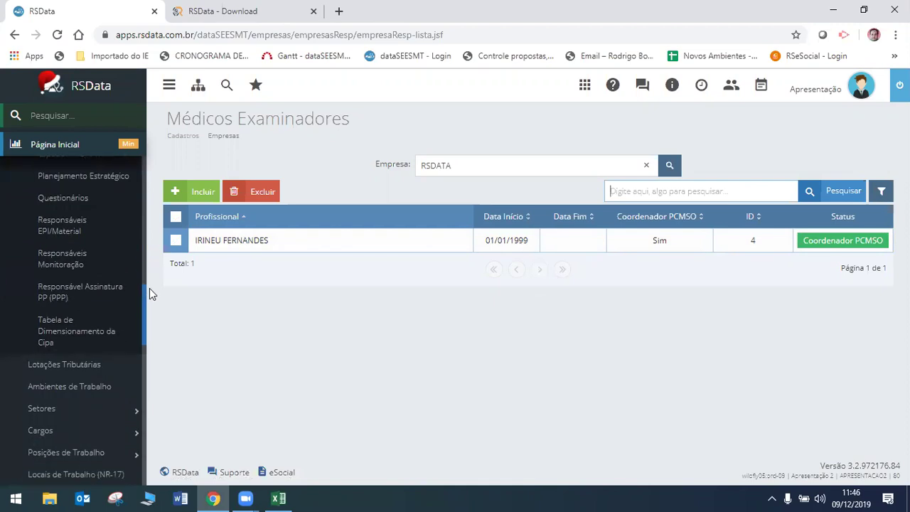
{"action": "left_click", "coordinate": [57, 238]}
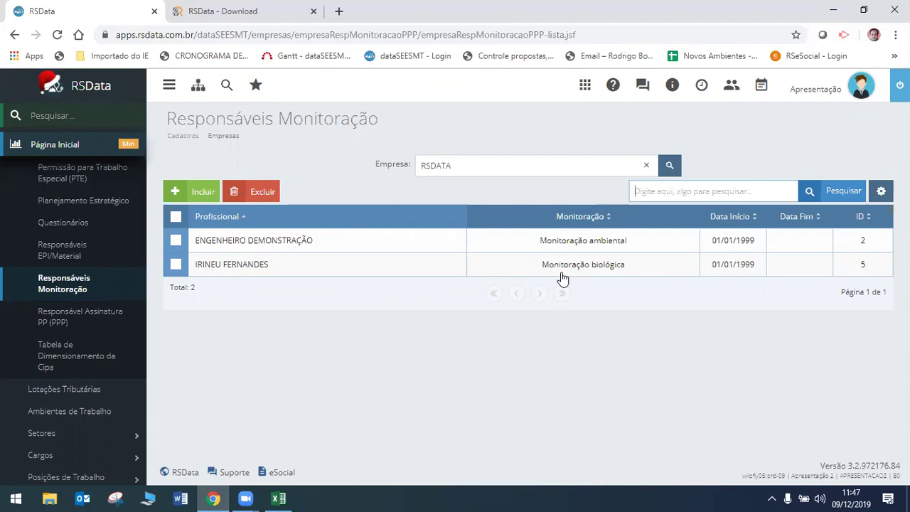
{"action": "left_click", "coordinate": [445, 166]}
{"action": "double_click", "coordinate": [247, 266]}
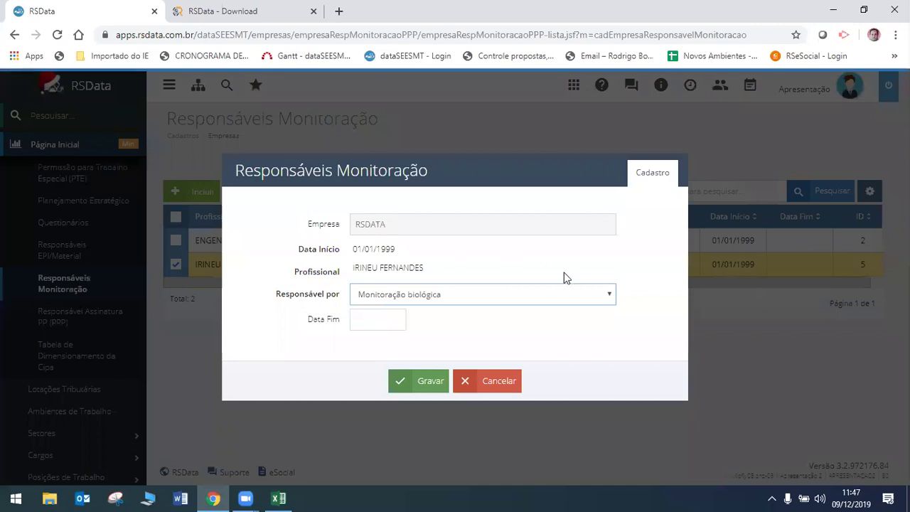
{"action": "left_click", "coordinate": [608, 295]}
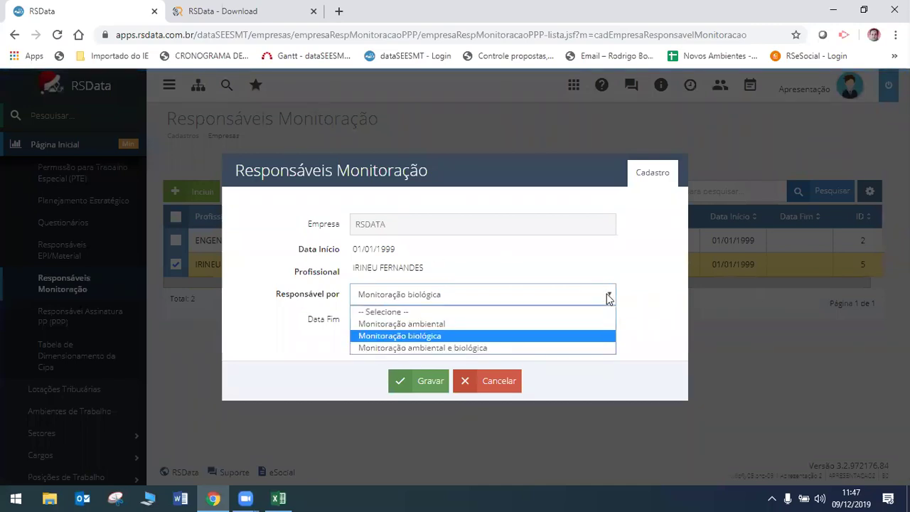
{"action": "left_click", "coordinate": [642, 315]}
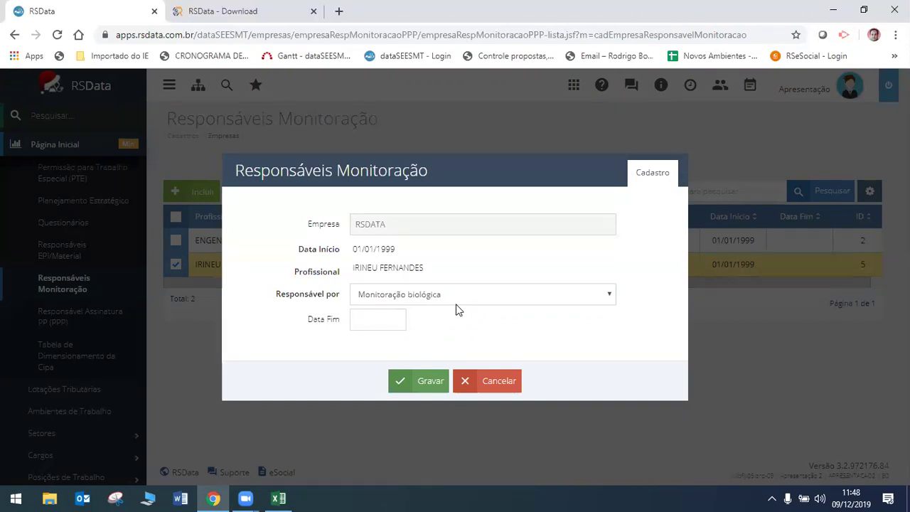
{"action": "left_click", "coordinate": [506, 389]}
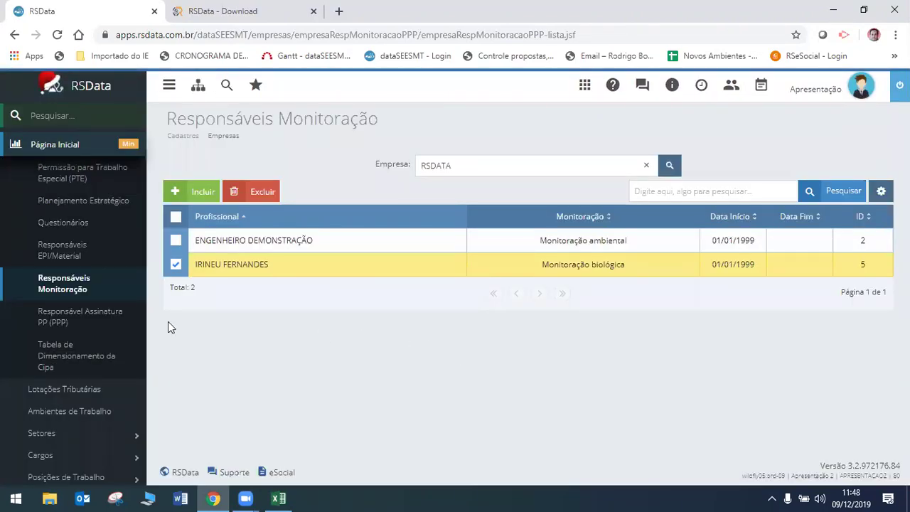
- Go to Responsável Assinatura PP (PPP), examine the Responsável Assinatura PP options, Setor and Cargo fields of a new record, and cancel it
{"action": "left_click", "coordinate": [71, 320]}
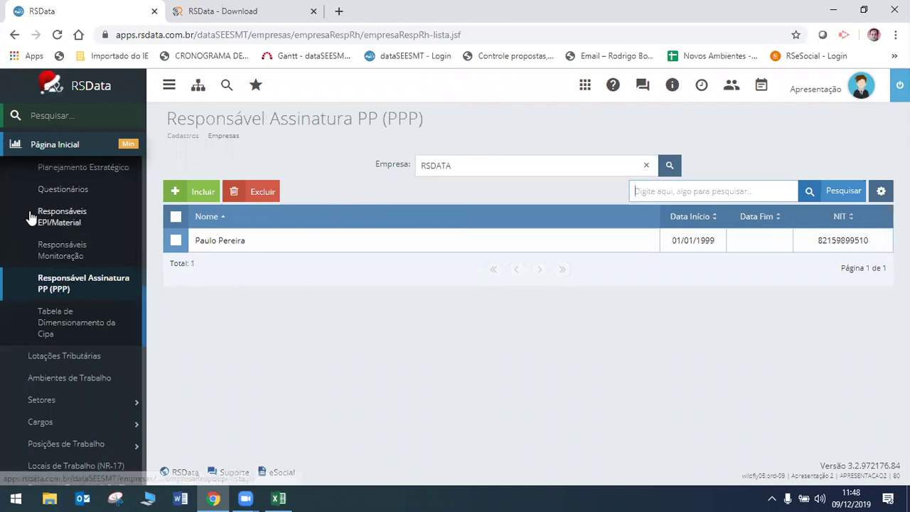
{"action": "left_click", "coordinate": [217, 189]}
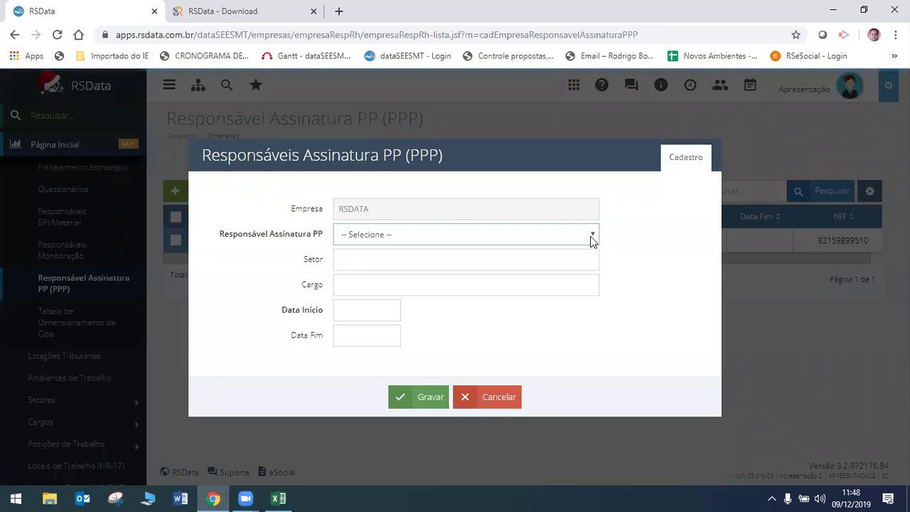
{"action": "left_click", "coordinate": [592, 236]}
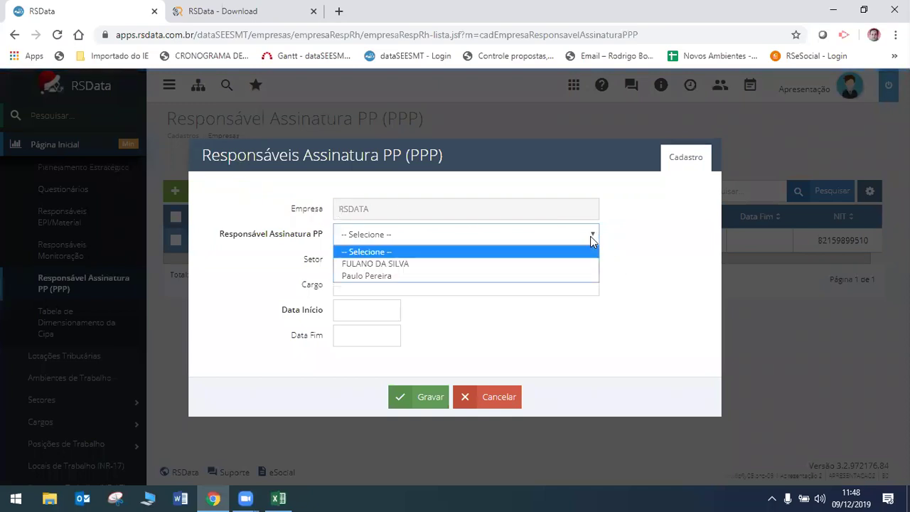
{"action": "left_click", "coordinate": [651, 288]}
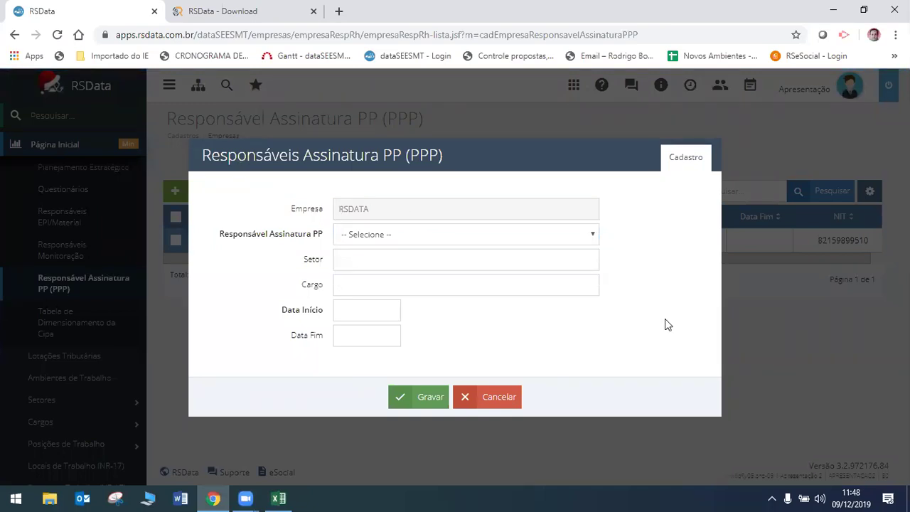
{"action": "left_click", "coordinate": [335, 267]}
{"action": "left_click", "coordinate": [344, 283]}
{"action": "left_click", "coordinate": [352, 259]}
{"action": "left_click", "coordinate": [357, 282]}
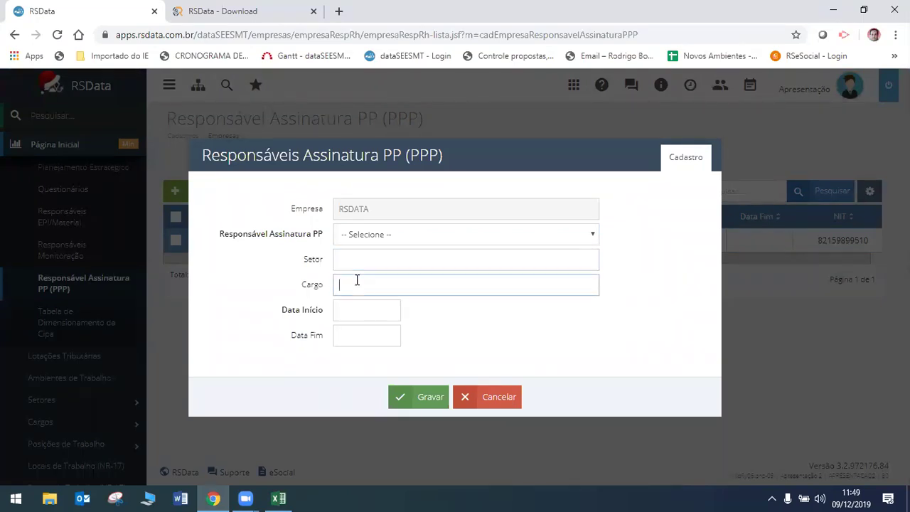
{"action": "left_click", "coordinate": [361, 252]}
{"action": "left_click", "coordinate": [388, 281]}
{"action": "left_click", "coordinate": [480, 400]}
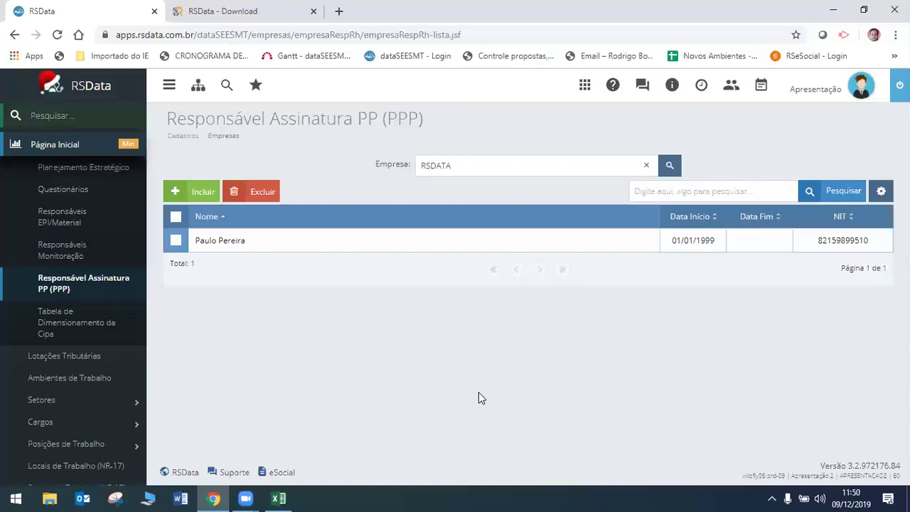
- Look through the Cadastros and Empresas options and go to the Contatos register
{"action": "scroll", "coordinate": [75, 370], "scroll_direction": "up", "scroll_amount": 10}
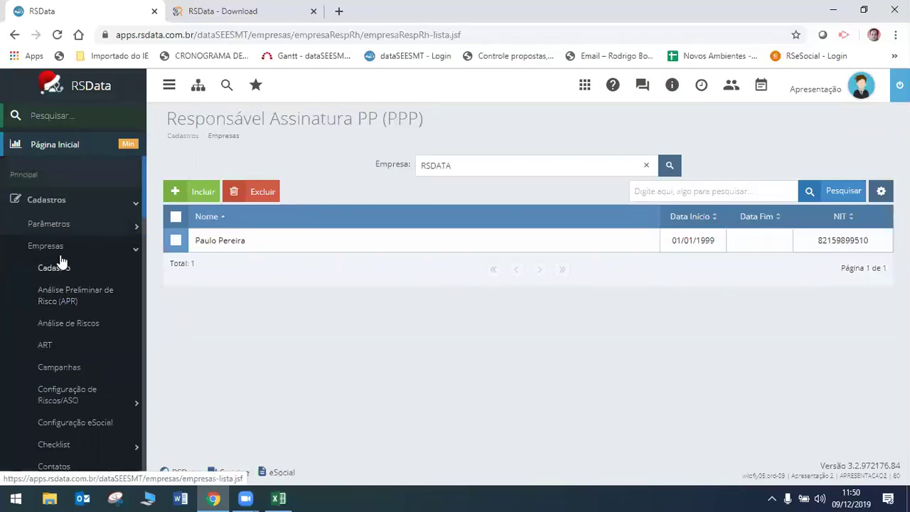
{"action": "left_click", "coordinate": [61, 245]}
{"action": "scroll", "coordinate": [107, 278], "scroll_direction": "down", "scroll_amount": 2}
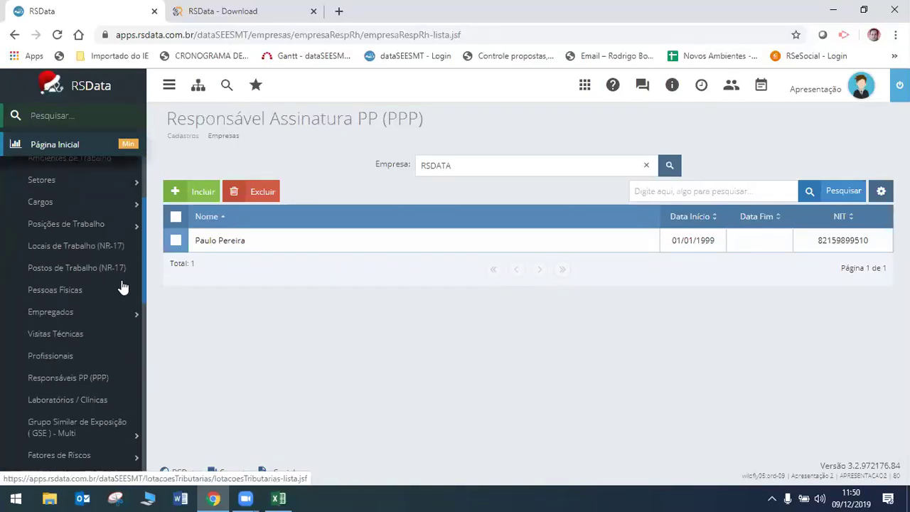
{"action": "scroll", "coordinate": [139, 355], "scroll_direction": "down", "scroll_amount": 4}
{"action": "scroll", "coordinate": [131, 356], "scroll_direction": "up", "scroll_amount": 10}
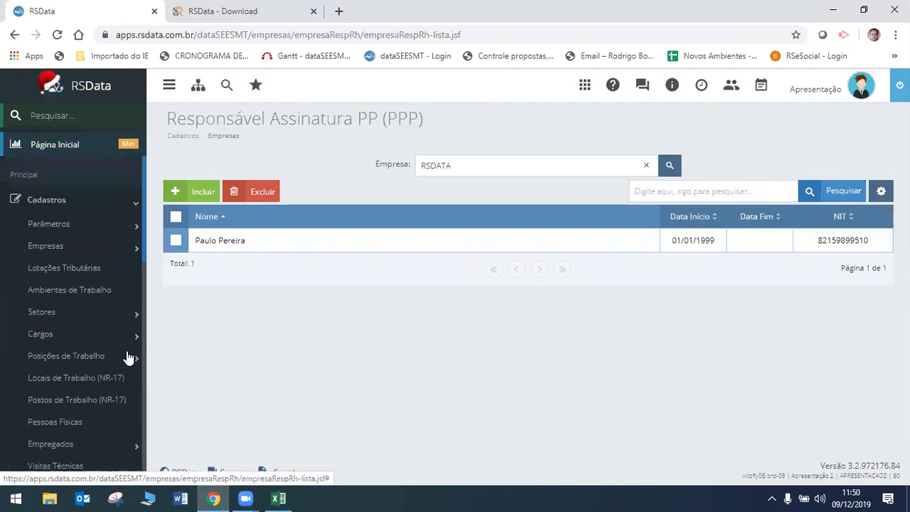
{"action": "left_click", "coordinate": [57, 250]}
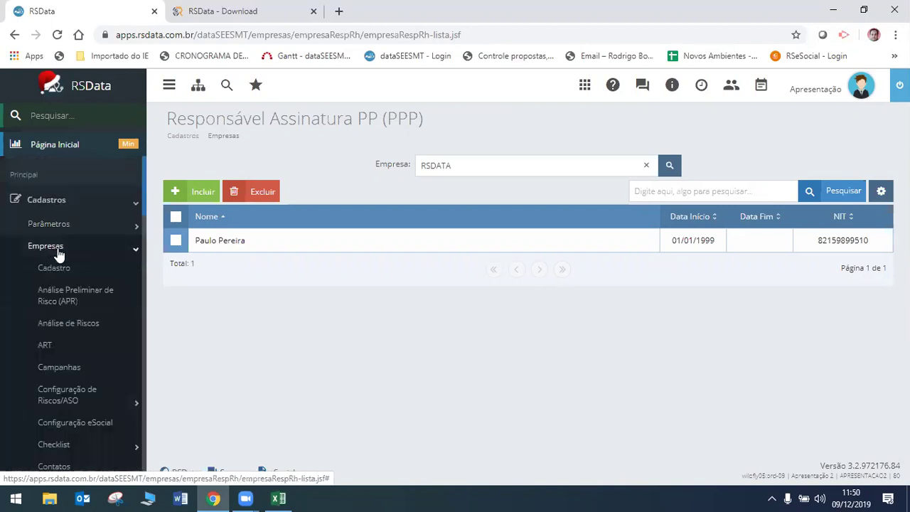
{"action": "scroll", "coordinate": [116, 311], "scroll_direction": "down", "scroll_amount": 3}
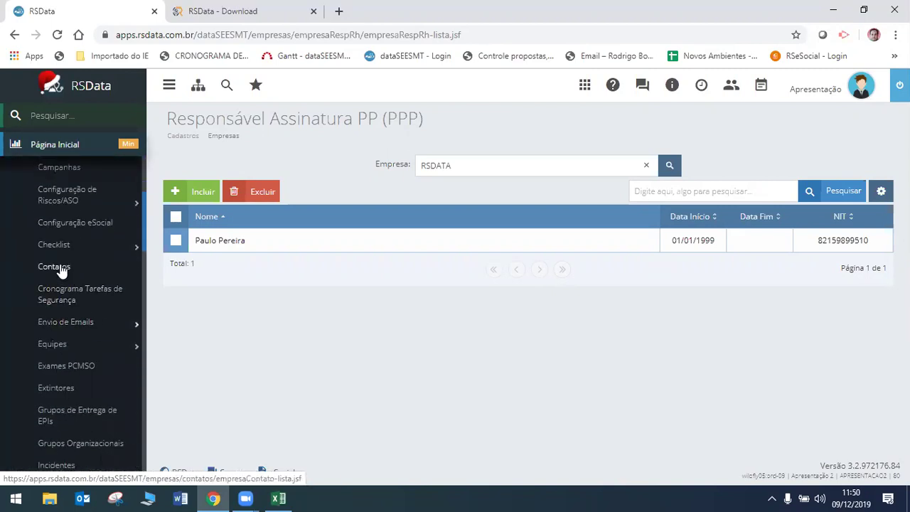
{"action": "left_click", "coordinate": [61, 268]}
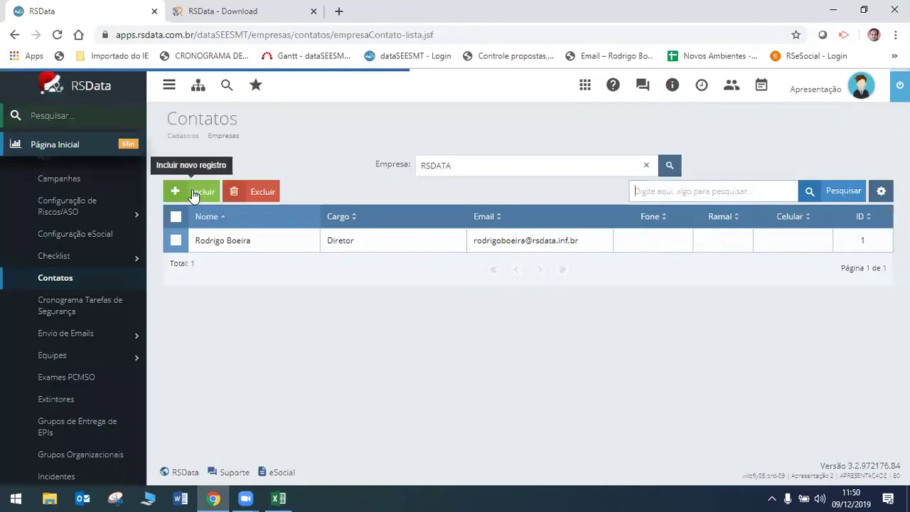
- Examine the existing company contact's Nome, Email, Cargo and Grupo de Aviso fields, and cancel the record
{"action": "double_click", "coordinate": [231, 240]}
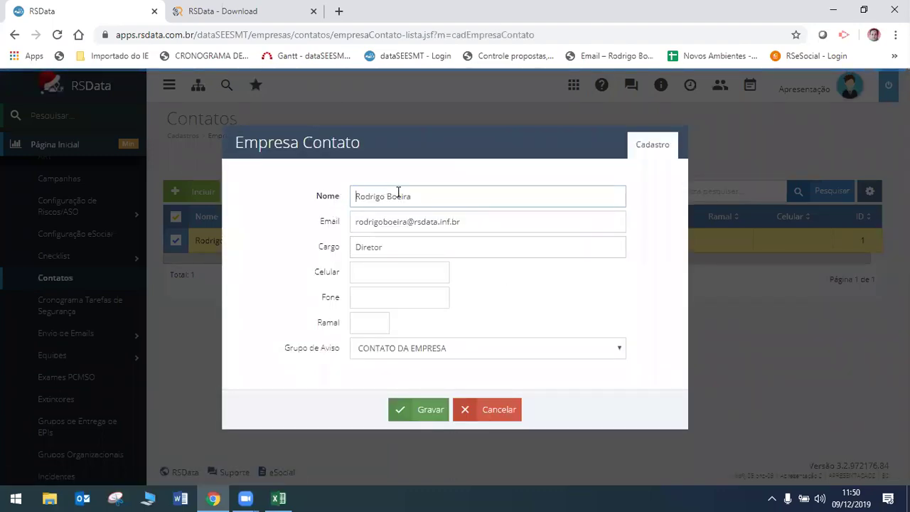
{"action": "left_click", "coordinate": [540, 228]}
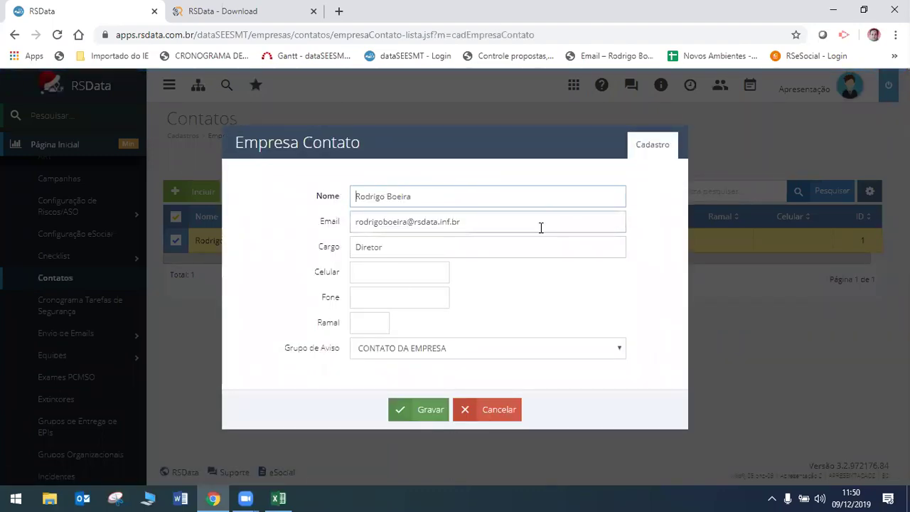
{"action": "left_click", "coordinate": [402, 246]}
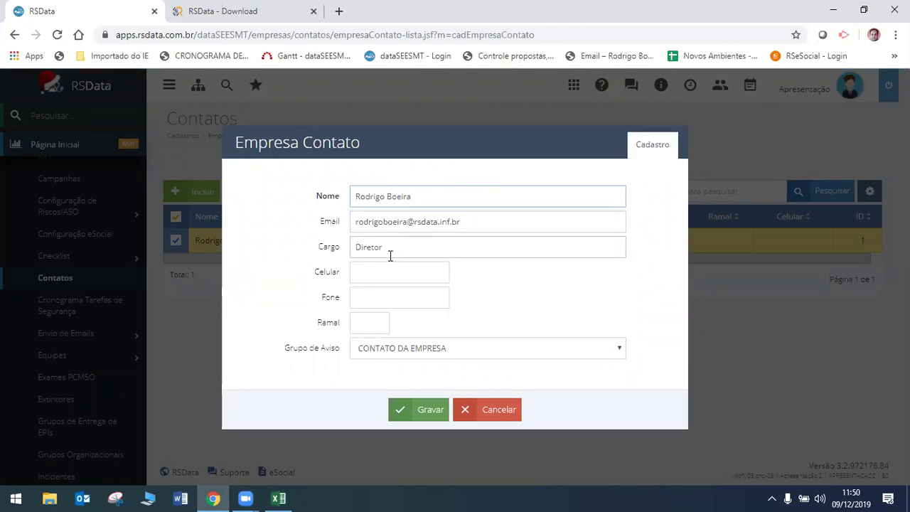
{"action": "left_click", "coordinate": [420, 354]}
{"action": "left_click", "coordinate": [420, 358]}
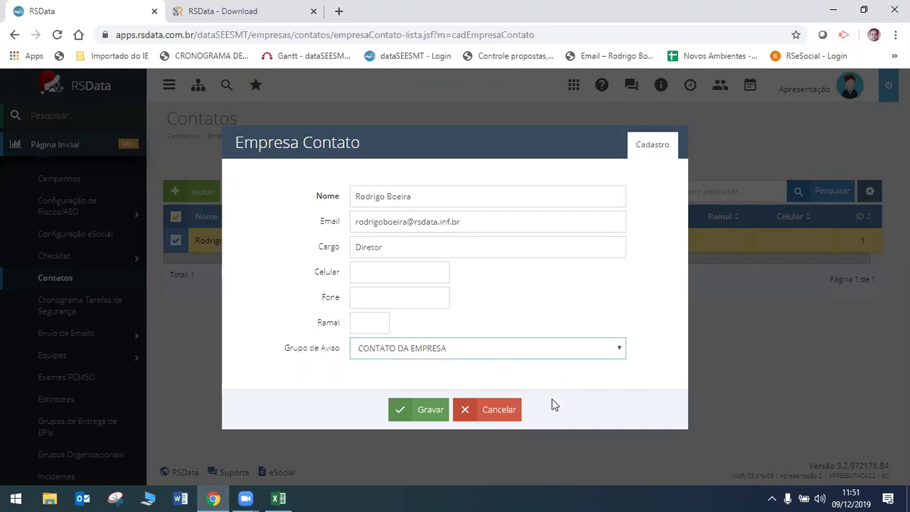
{"action": "left_click", "coordinate": [493, 419]}
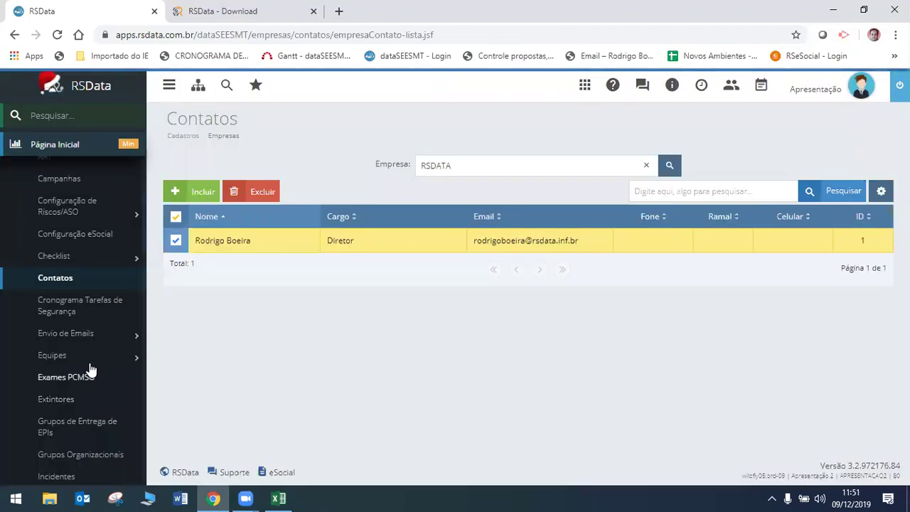
- Go to Consultar Envio de Emails, include the Enviados and Erro no Envio statuses in the filter, and review the listed e-mails
{"action": "left_click", "coordinate": [83, 337]}
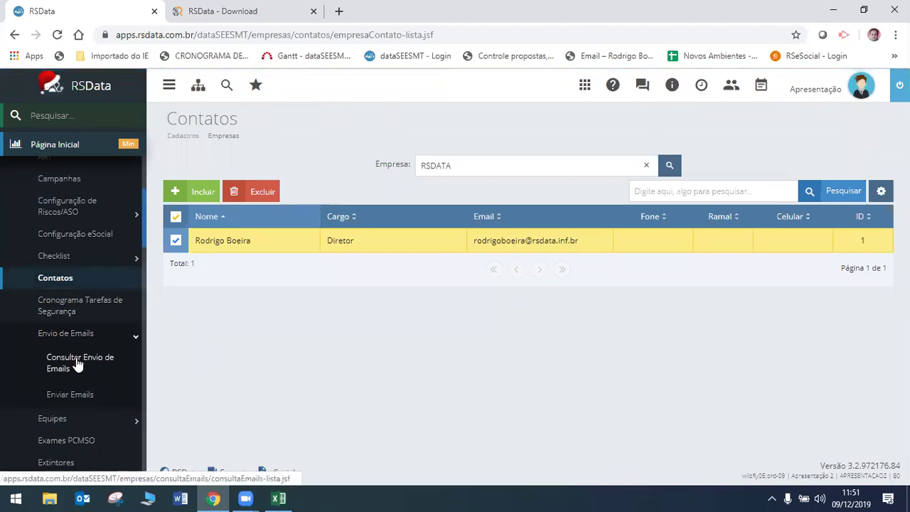
{"action": "left_click", "coordinate": [78, 366]}
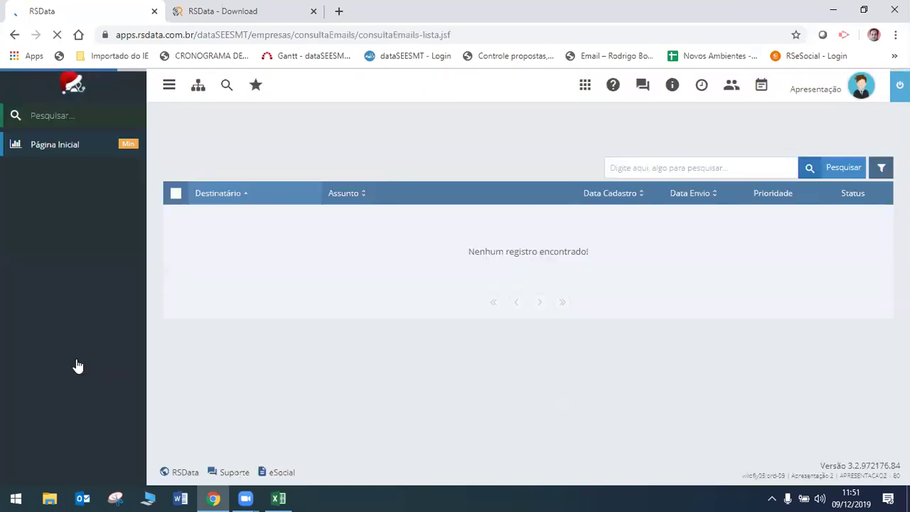
{"action": "left_click", "coordinate": [881, 168]}
{"action": "left_click", "coordinate": [819, 246]}
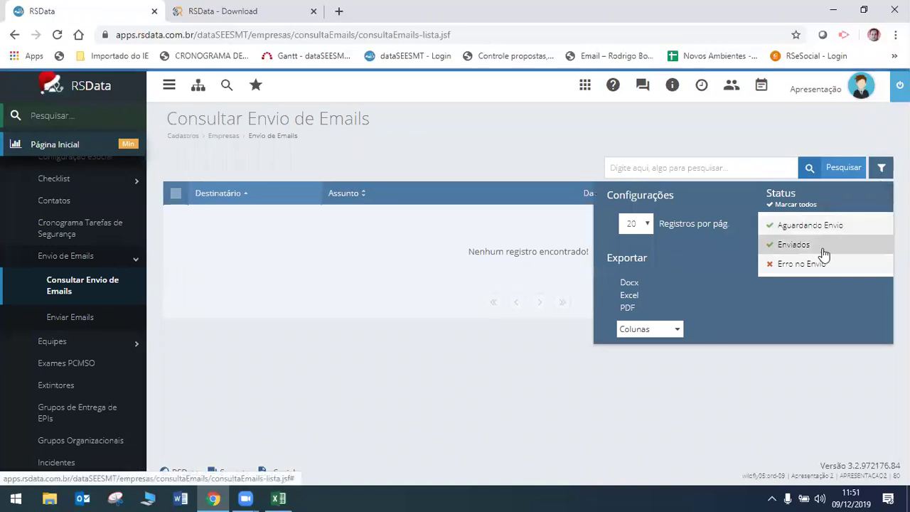
{"action": "left_click", "coordinate": [769, 266]}
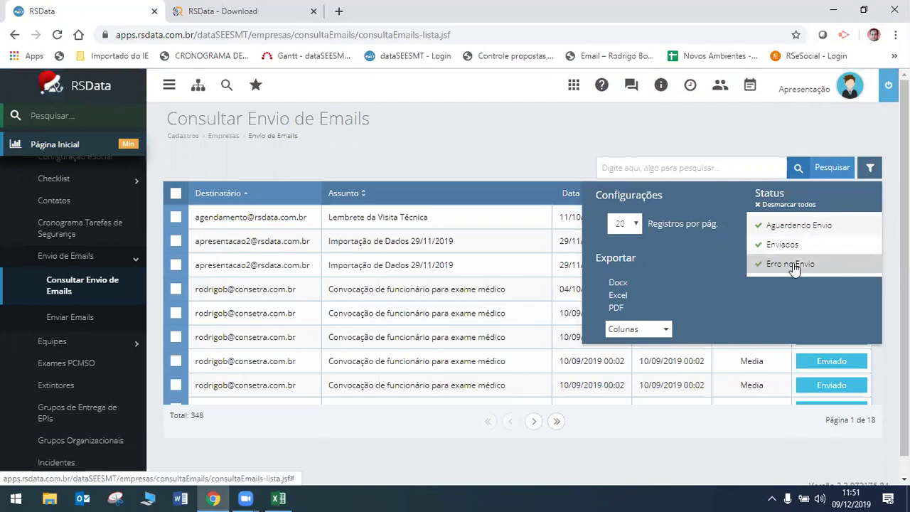
{"action": "left_click", "coordinate": [447, 158]}
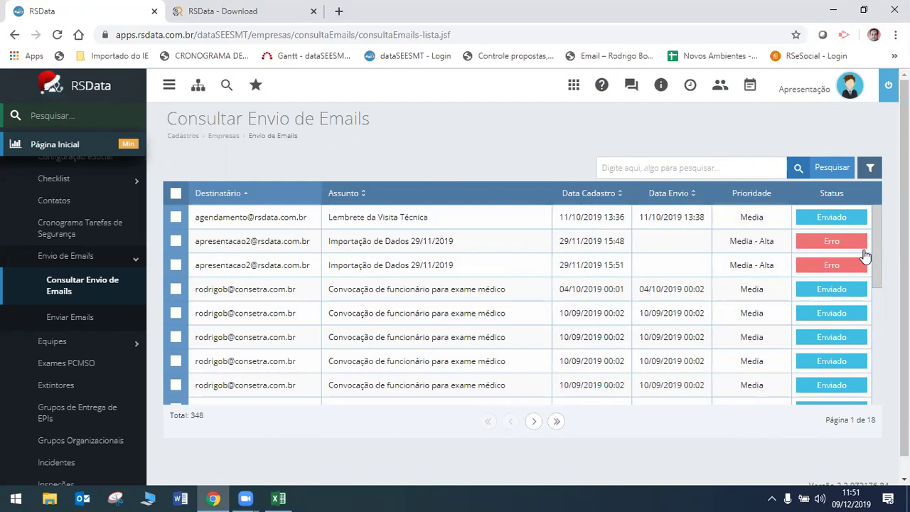
{"action": "left_click", "coordinate": [870, 169]}
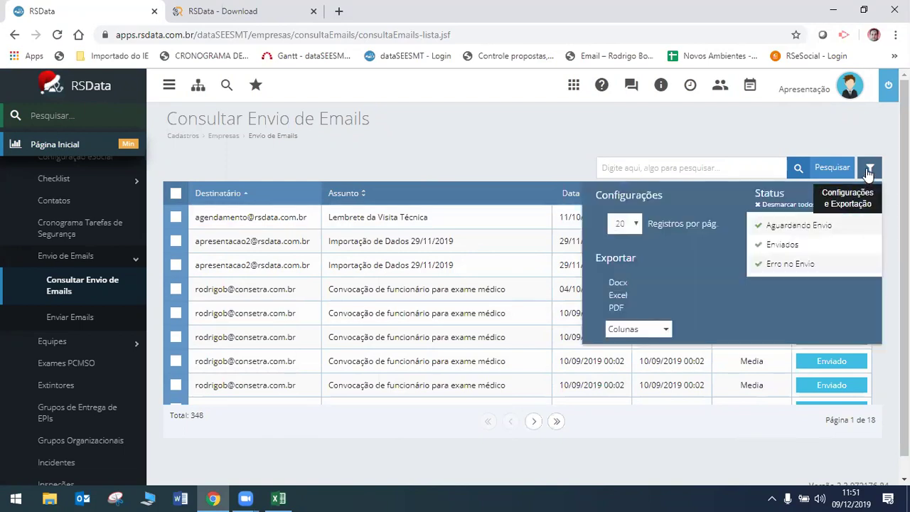
{"action": "left_click", "coordinate": [695, 149]}
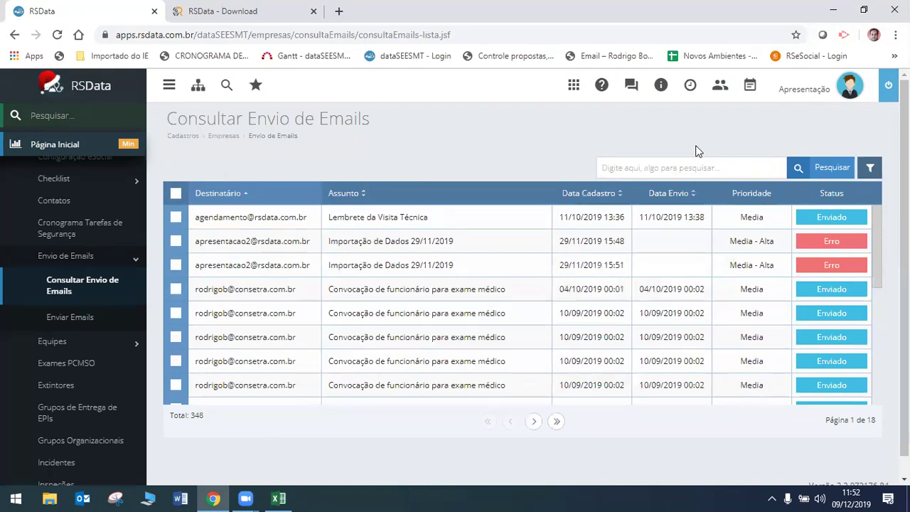
- Go to Enviar Emails and examine the Empresa, Setor, Cargo, Empregado and Máx. Emails filters and the employee list
{"action": "left_click", "coordinate": [76, 317]}
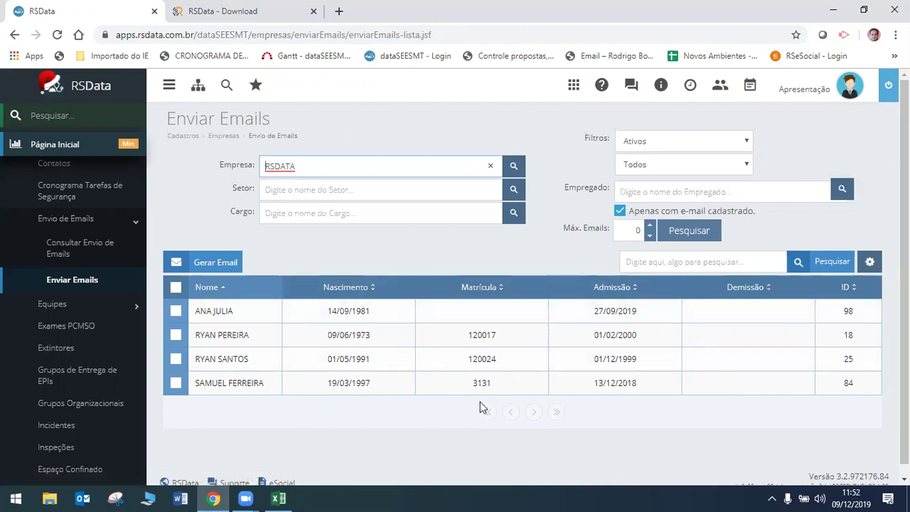
{"action": "left_click", "coordinate": [71, 223]}
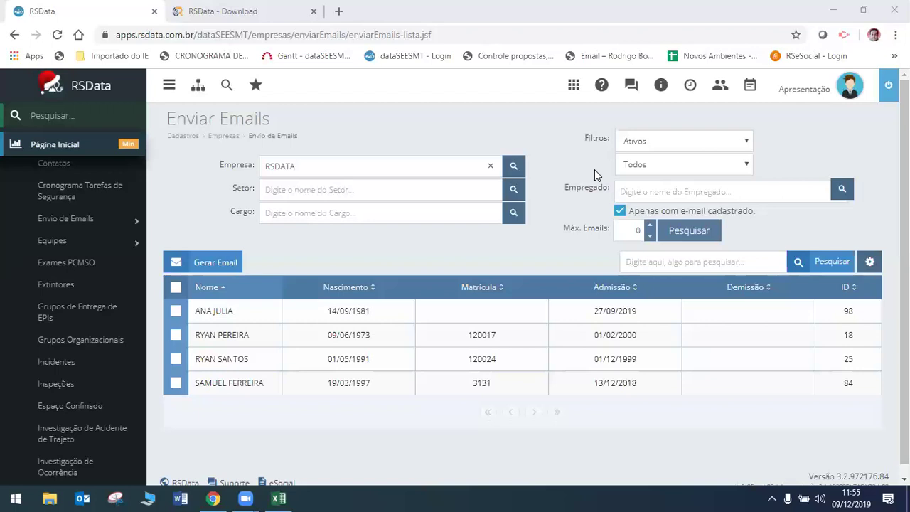
- Open the Vídeos de Treinamento from the help options, look through the dataSEESMT Web 3.1 playlist on YouTube, and return to RSData
{"action": "left_click", "coordinate": [601, 85]}
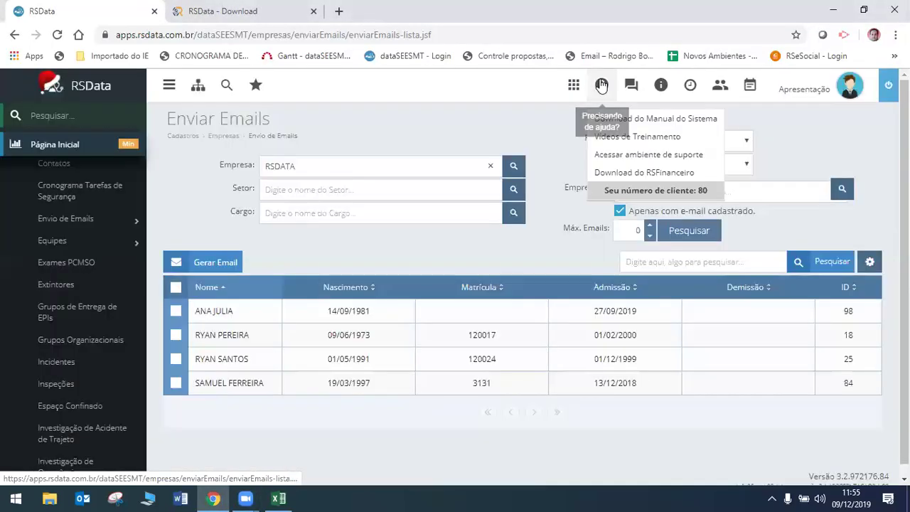
{"action": "left_click", "coordinate": [656, 137]}
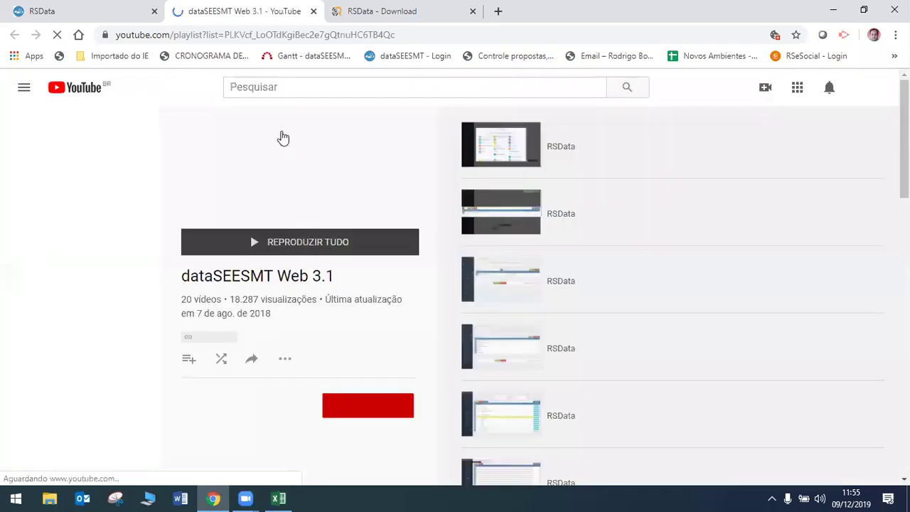
{"action": "scroll", "coordinate": [614, 240], "scroll_direction": "down", "scroll_amount": 9}
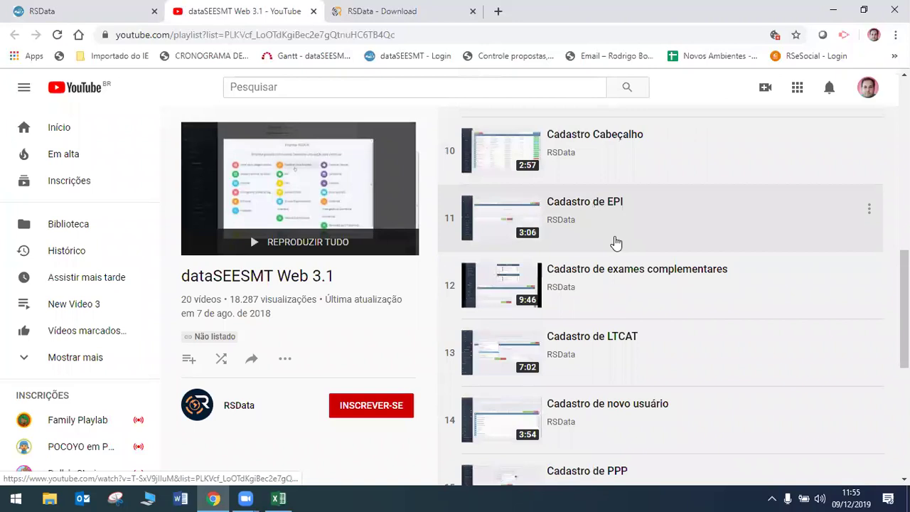
{"action": "scroll", "coordinate": [616, 243], "scroll_direction": "down", "scroll_amount": 3}
{"action": "scroll", "coordinate": [618, 256], "scroll_direction": "down", "scroll_amount": 3}
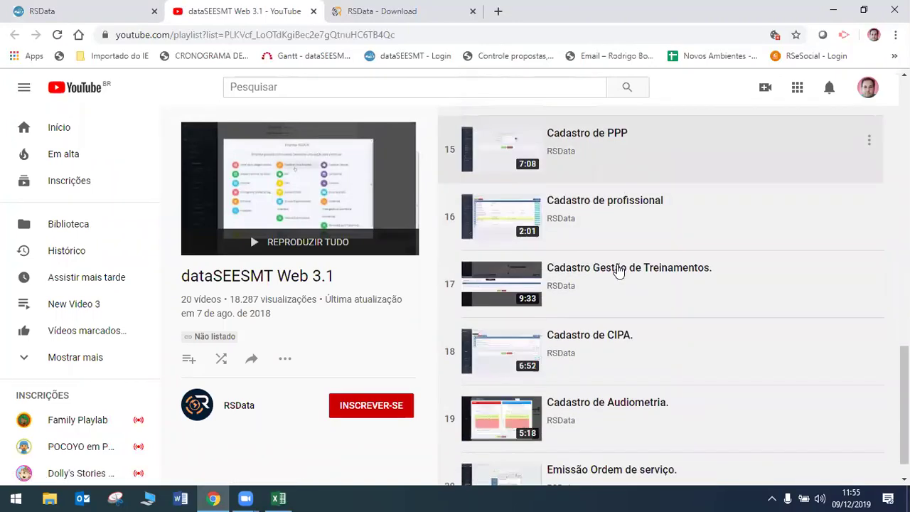
{"action": "scroll", "coordinate": [697, 278], "scroll_direction": "up", "scroll_amount": 9}
{"action": "left_click", "coordinate": [82, 8]}
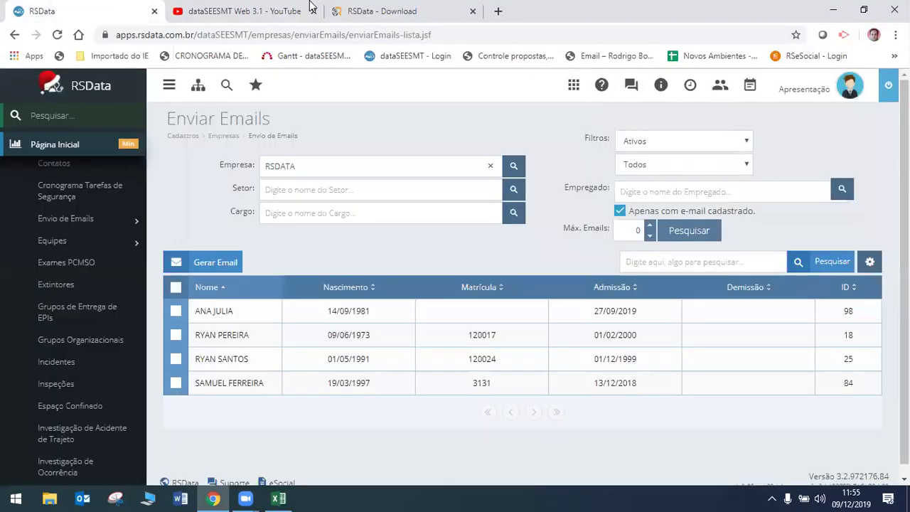